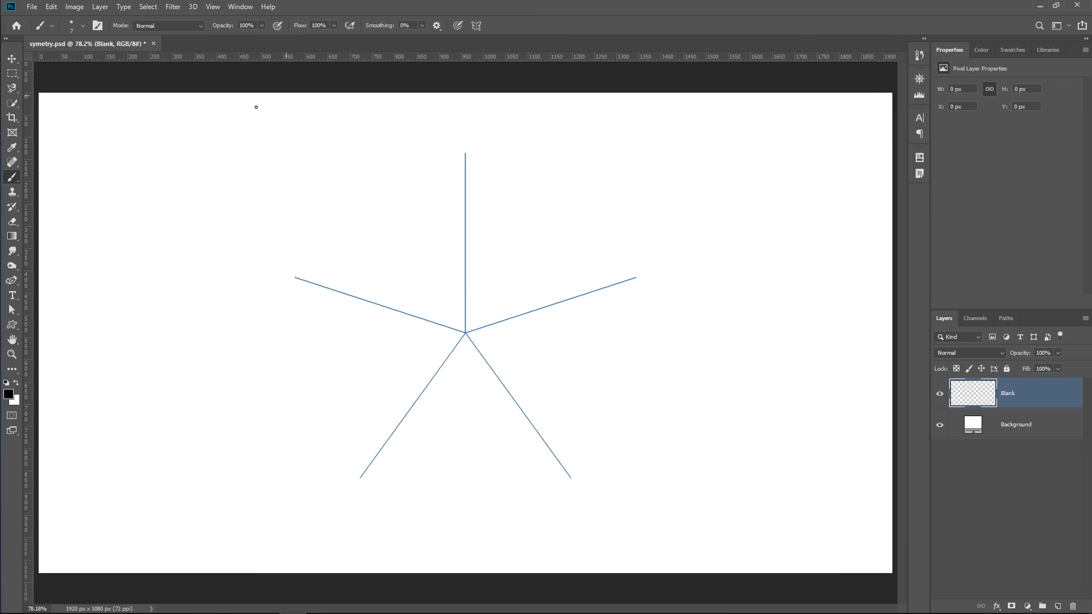
Step: Set up Mandala symmetry with eight segments and paint a jagged leaf-like outline that forms a snowflake on the Blank layer
click(476, 25)
click(506, 165)
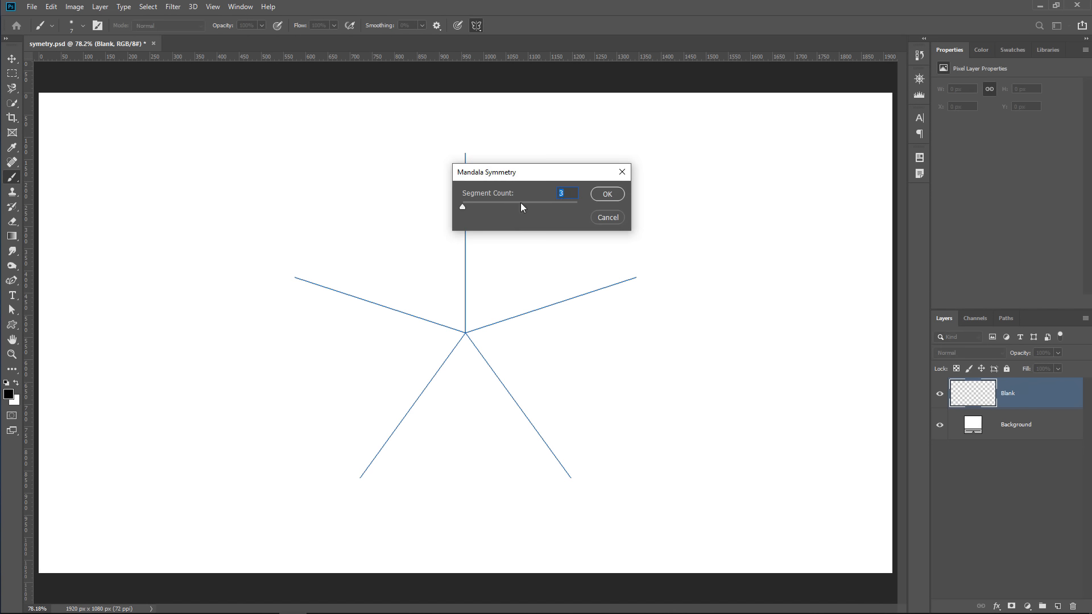
drag(528, 210, 543, 209)
click(621, 194)
key(Return)
mouse_move(455, 308)
mouse_down()
mouse_move(440, 282)
mouse_move(429, 289)
mouse_move(428, 259)
mouse_move(410, 260)
mouse_move(410, 229)
mouse_move(384, 231)
mouse_move(370, 202)
mouse_move(301, 170)
mouse_up()
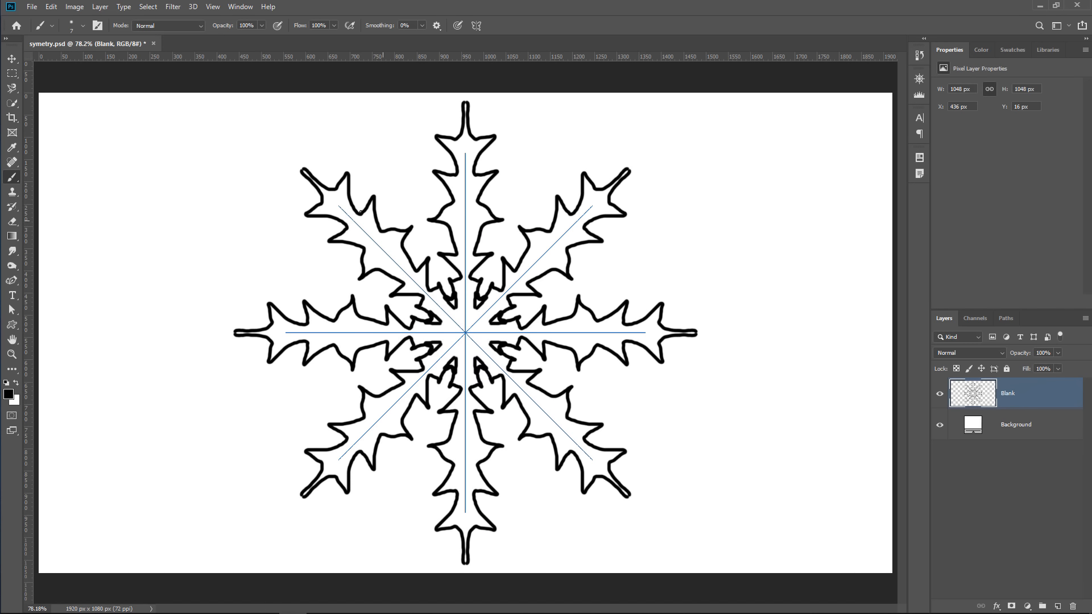
key(v)
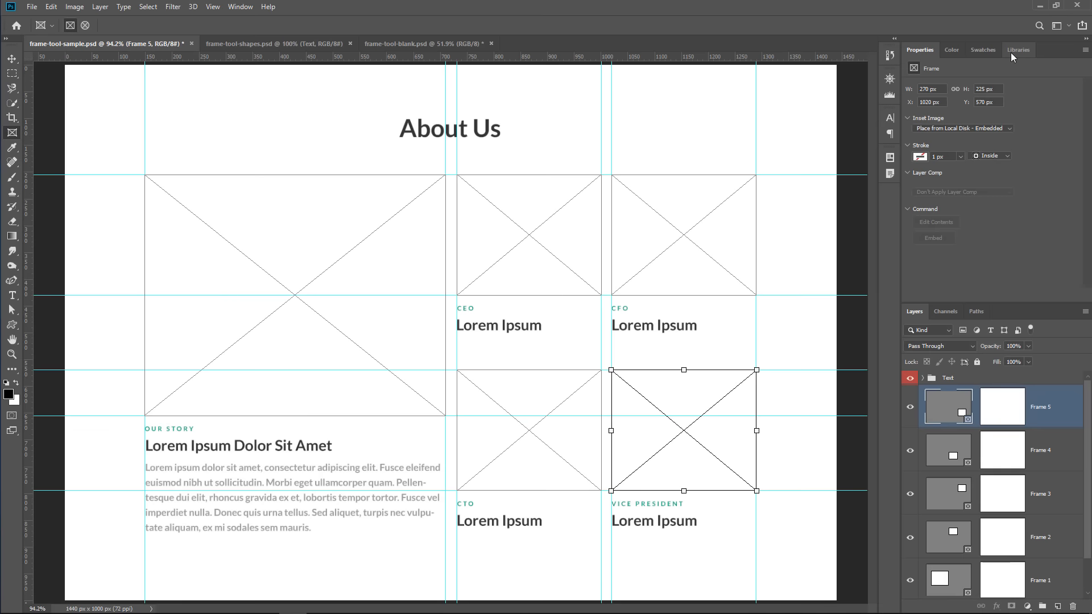
Step: Place an asset from the Libraries into the empty frame above the CEO caption
drag(950, 156, 564, 262)
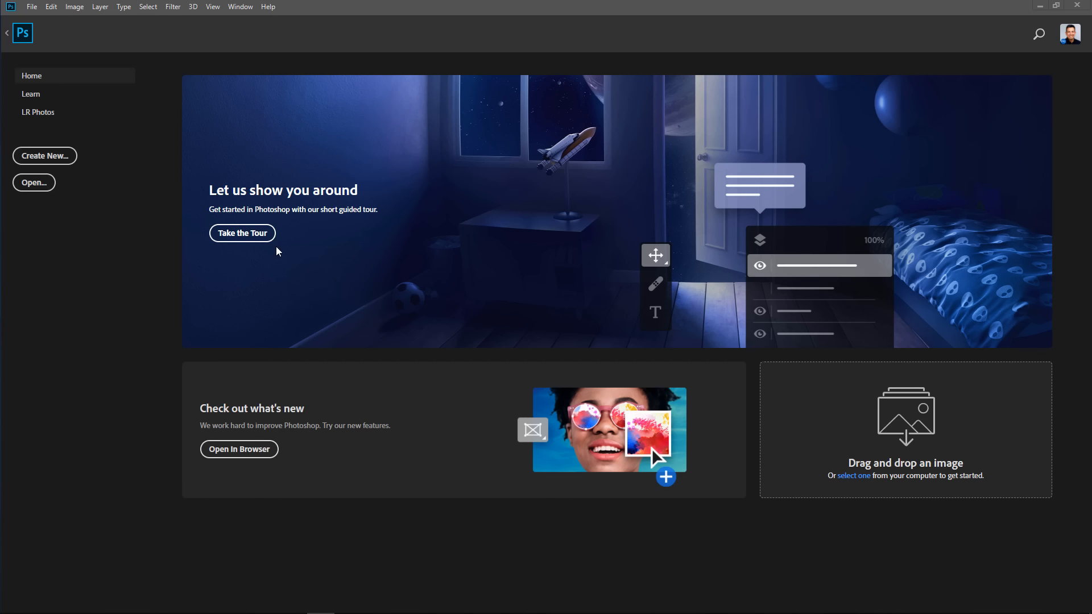
Step: Preview the first two pages of the guided Photoshop tour and exit to all projects without saving the document
click(256, 235)
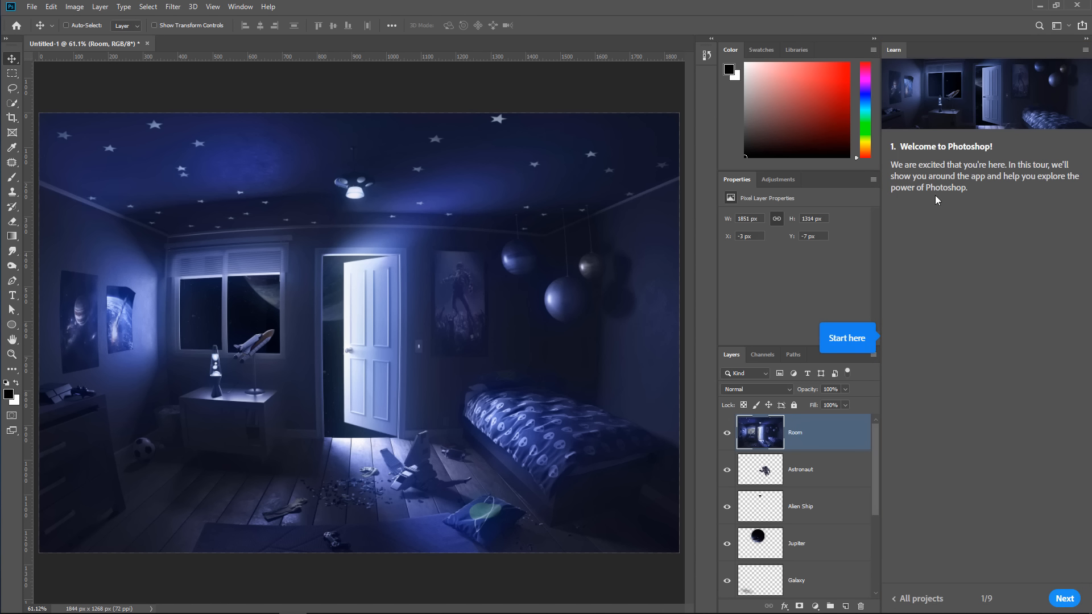
click(1064, 598)
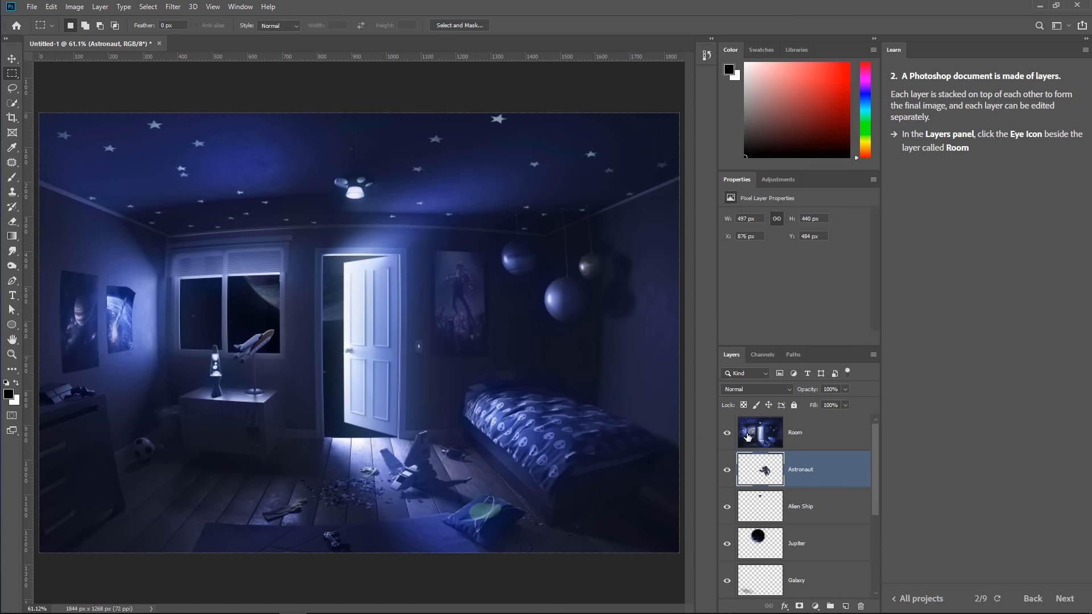
click(917, 600)
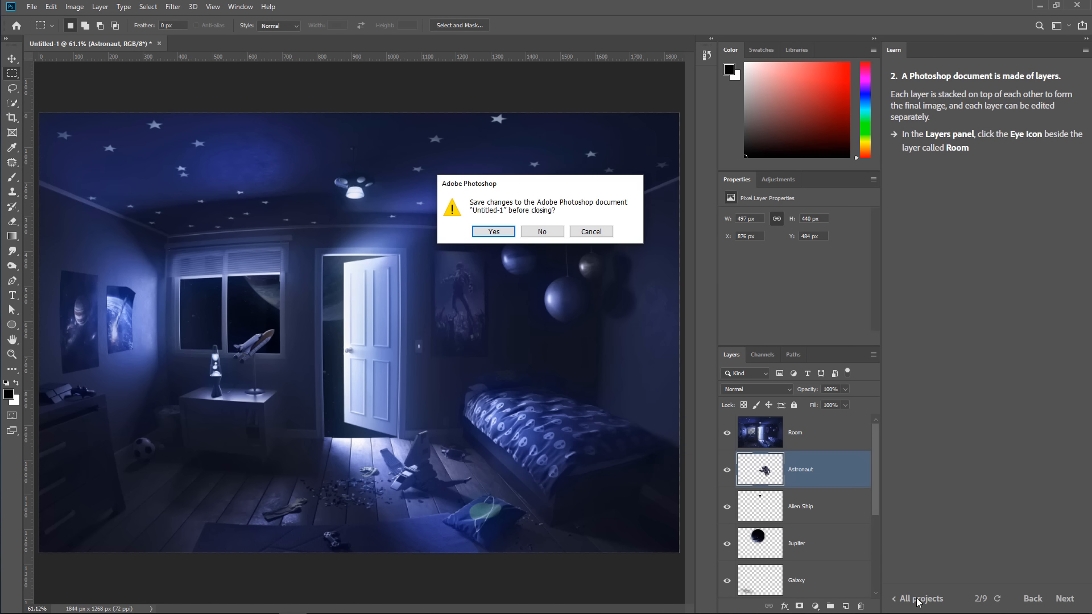
click(547, 233)
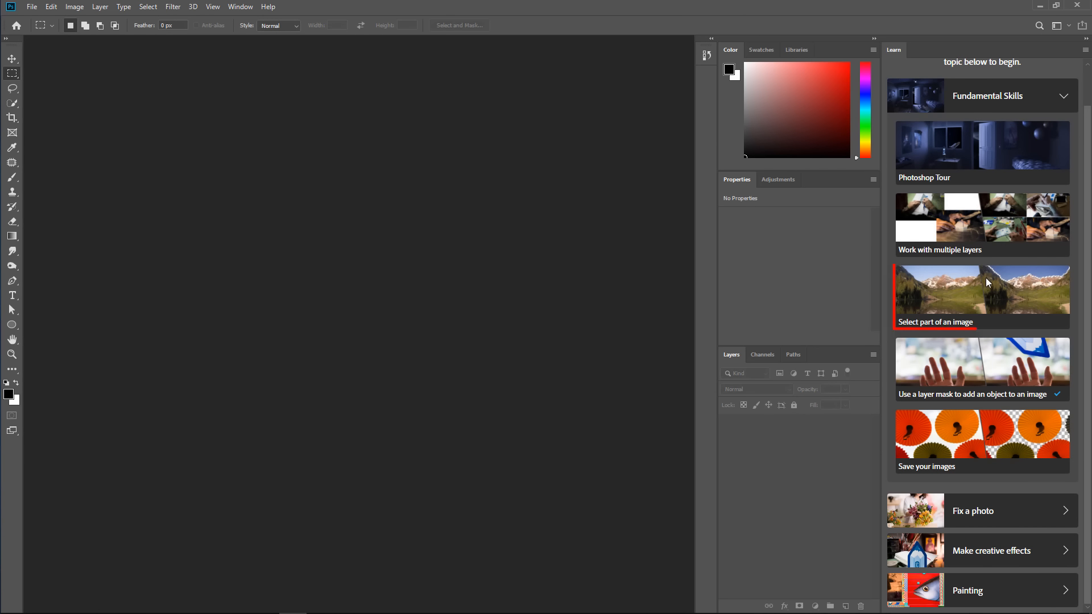
Step: Preview the "Select part of an image" tutorial up to its second page and return to the home screen
click(975, 295)
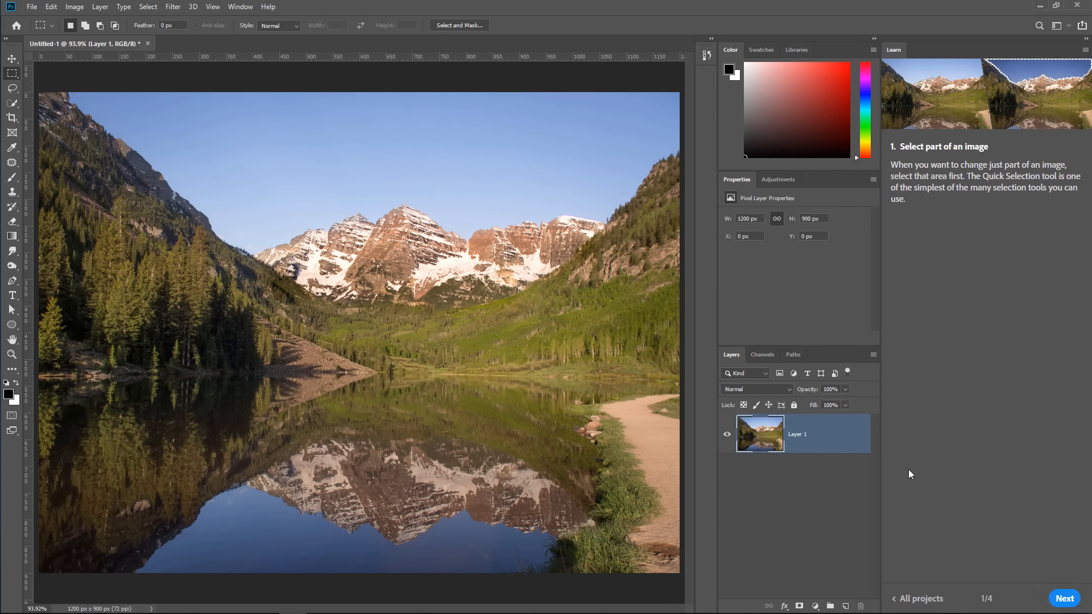
click(1065, 599)
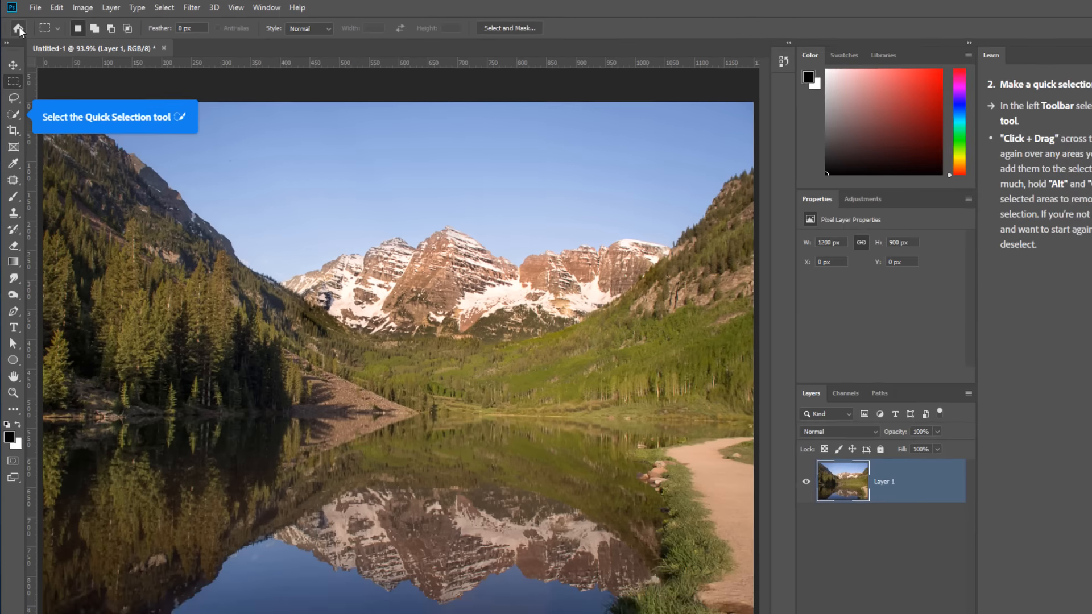
click(32, 52)
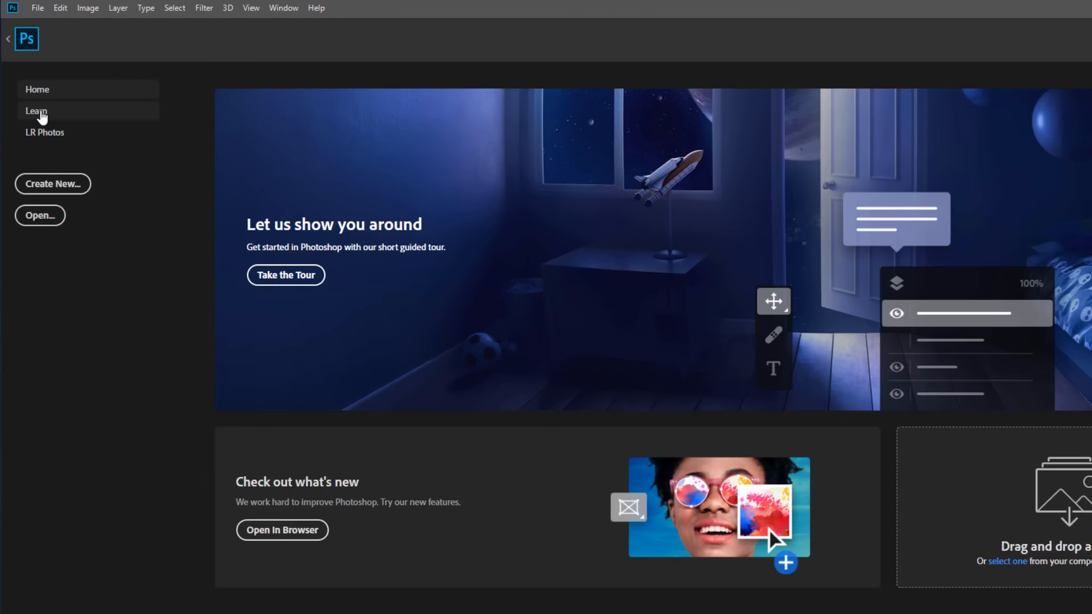
Step: Browse the Learn tutorials on the home screen and look through the Photoshop tutorials page on Adobe.com in the browser
click(67, 183)
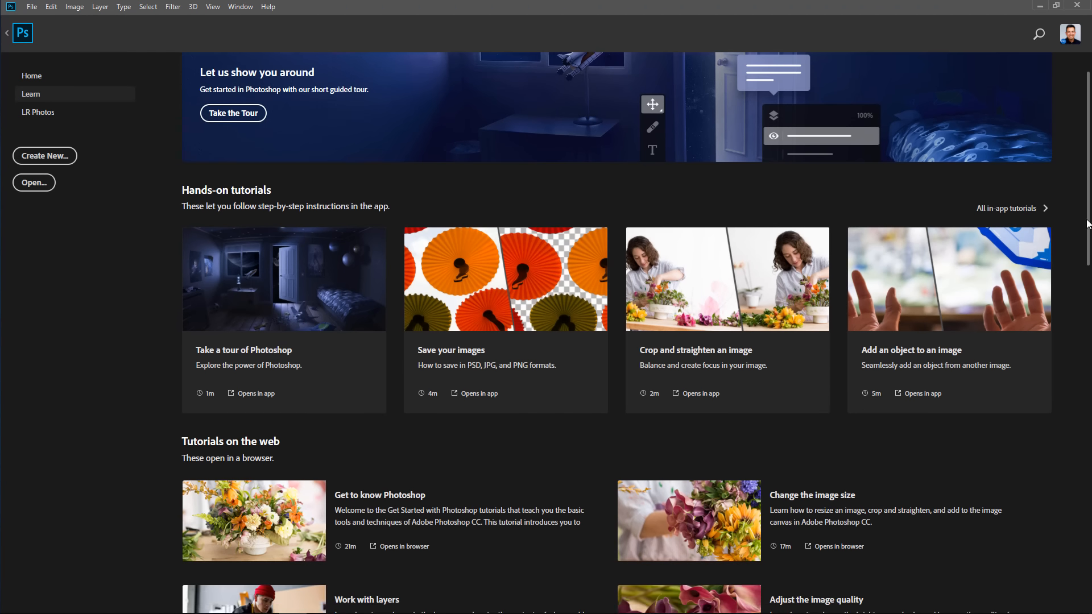
scroll(1071, 368, down, 8)
scroll(1068, 363, down, 10)
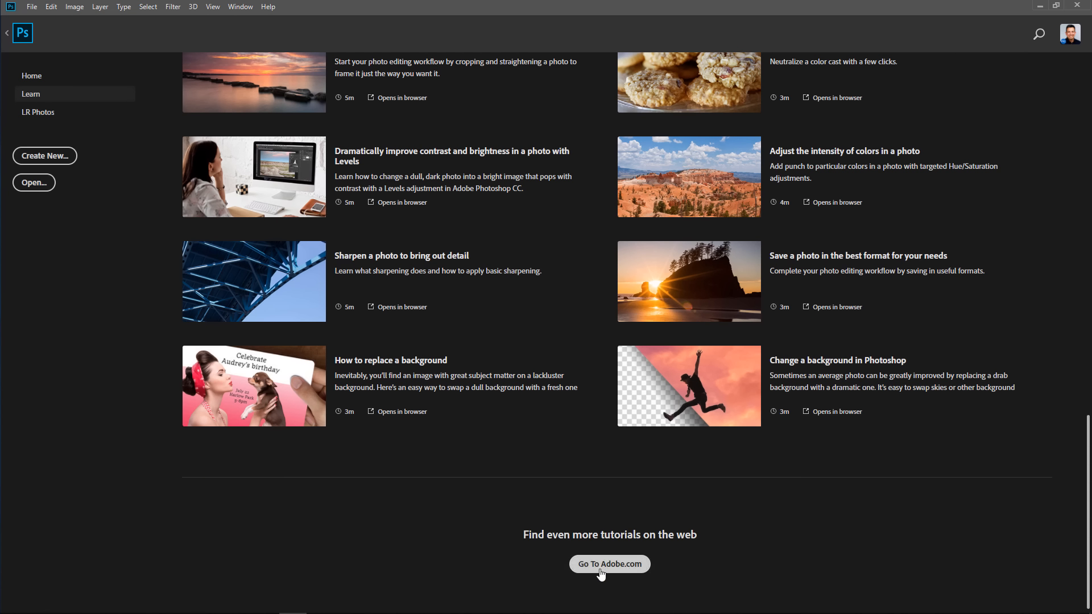
click(602, 569)
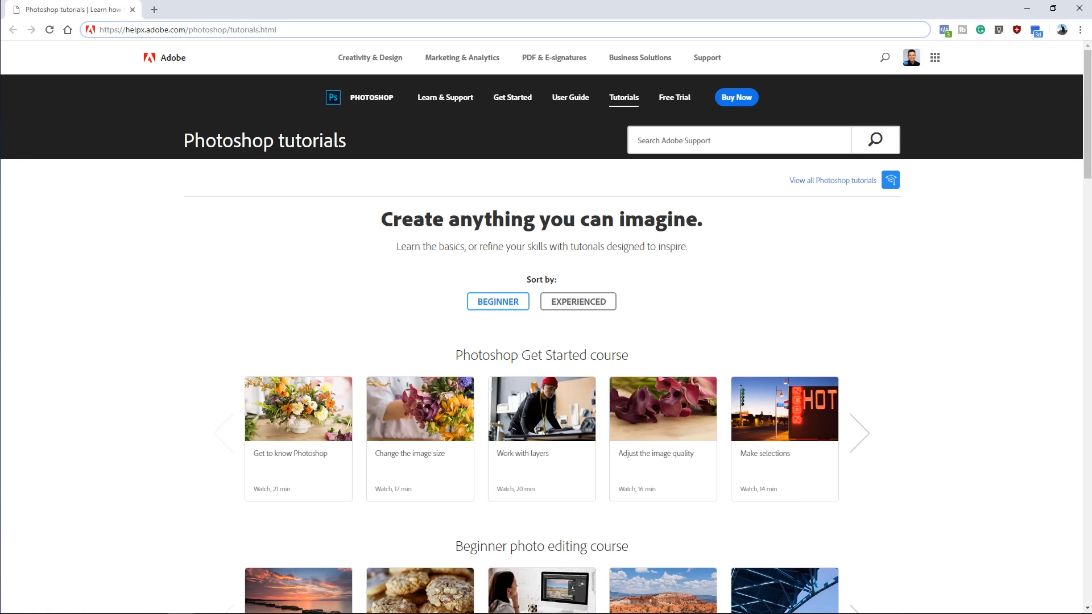
scroll(382, 263, down, 10)
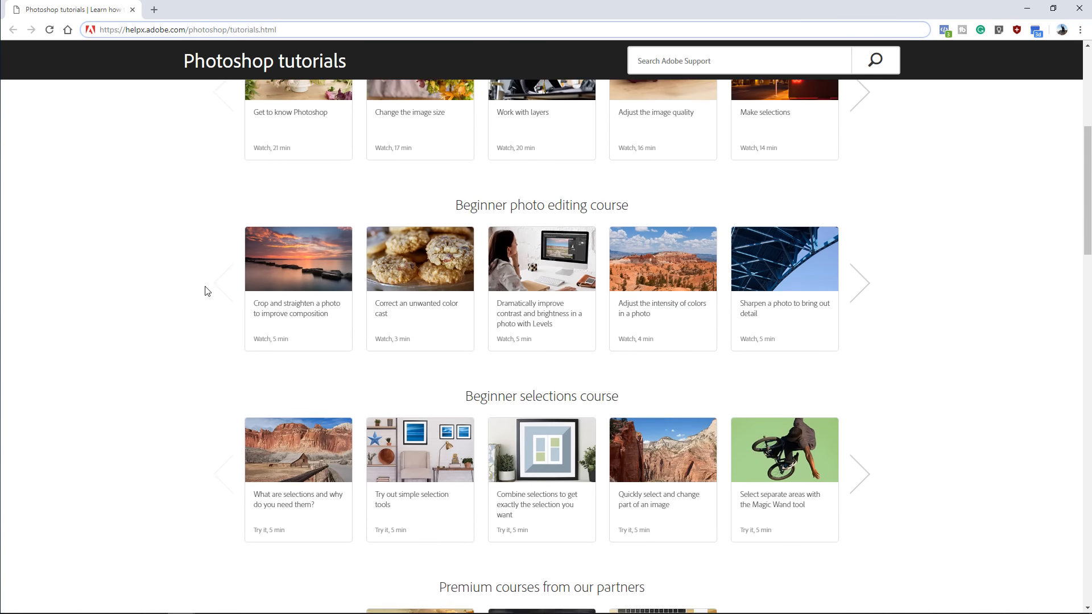
scroll(207, 292, up, 10)
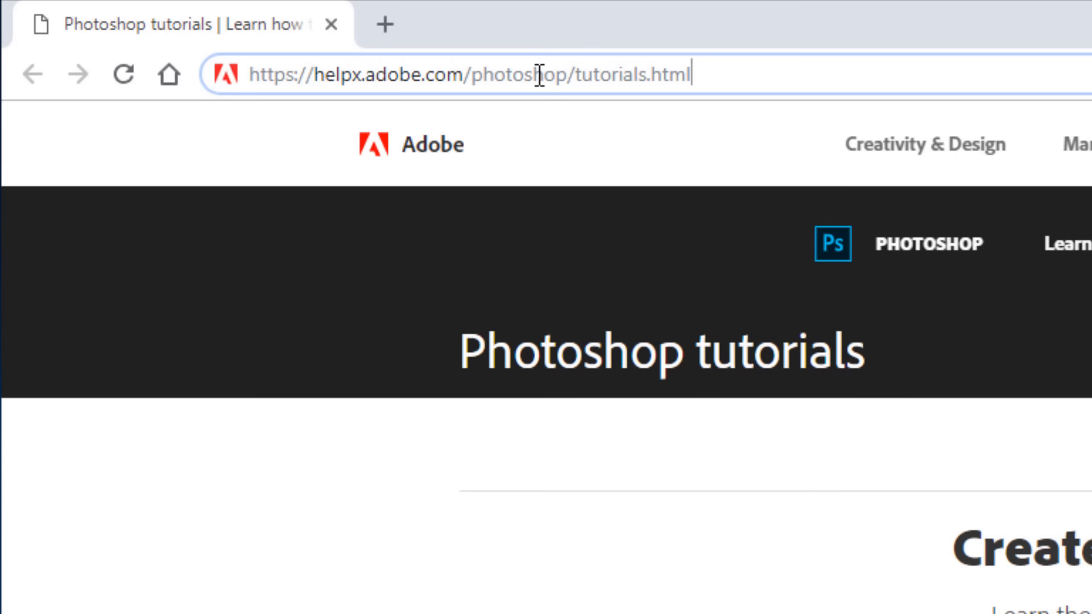
Step: Replace photoshop with lightroom-cc in the web address and load the Lightroom CC tutorials page
double_click(231, 32)
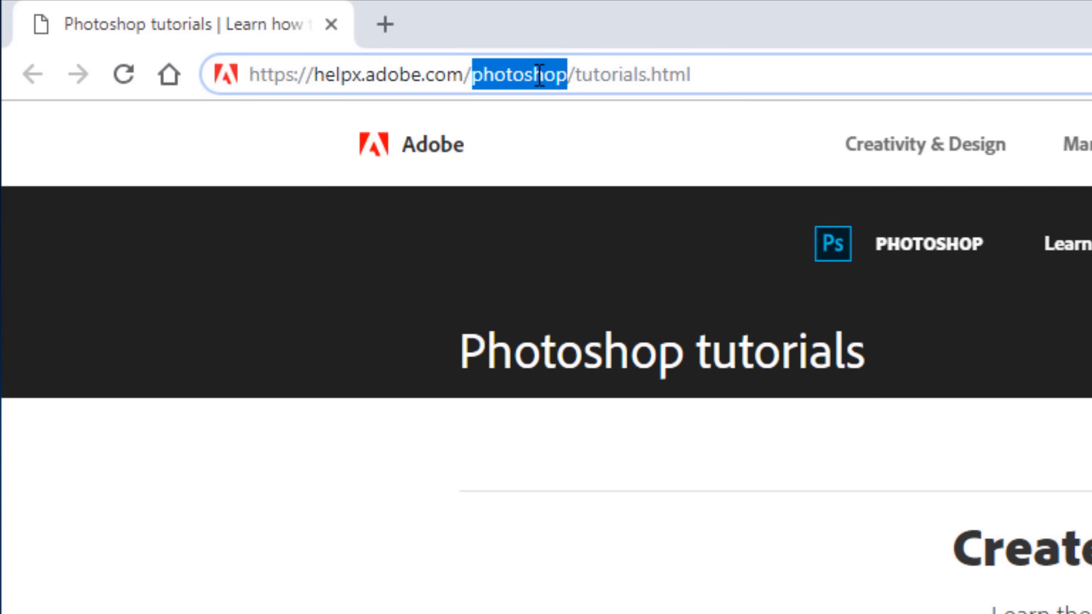
text(lightroo)
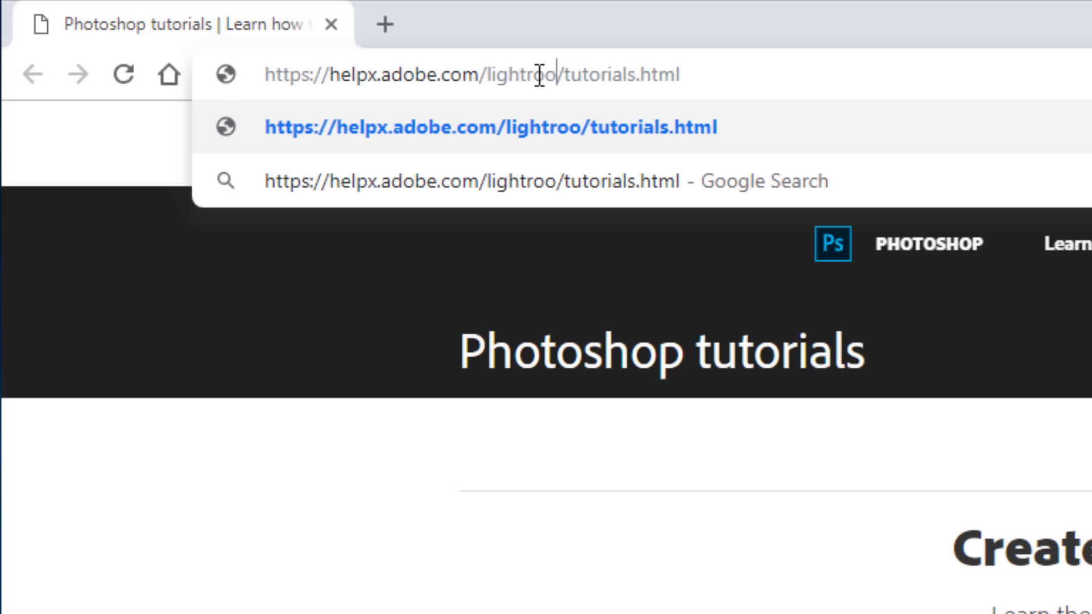
text(m-cc)
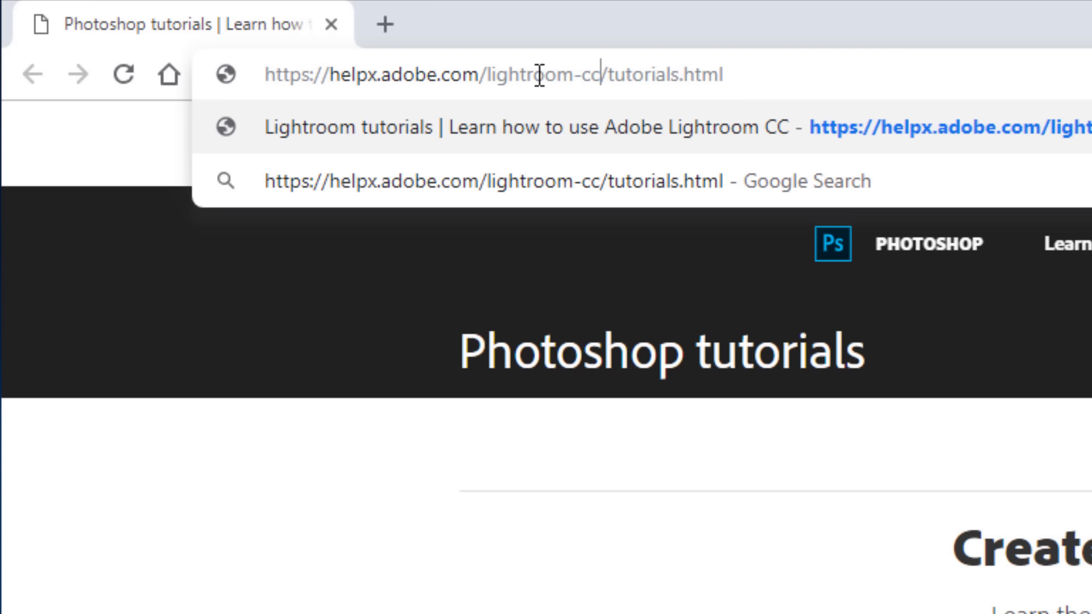
key(Return)
Step: Open "Start your photo edits with a profile" from the Beginner photo editing course and look through the tutorial page
scroll(233, 295, down, 5)
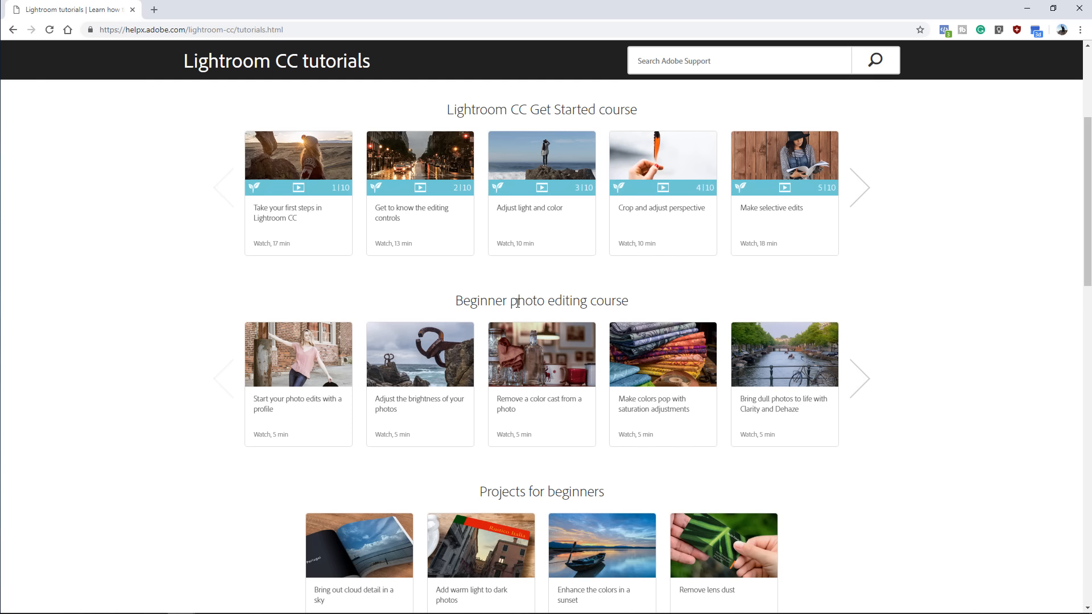
drag(455, 301, 655, 305)
click(649, 304)
click(327, 378)
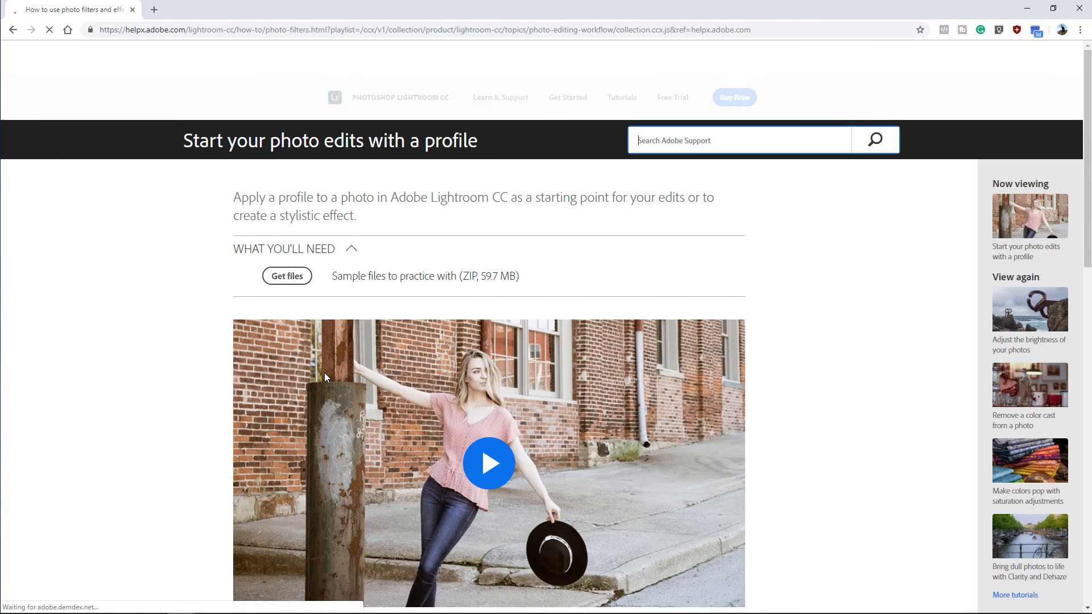
scroll(484, 379, down, 4)
scroll(486, 382, down, 12)
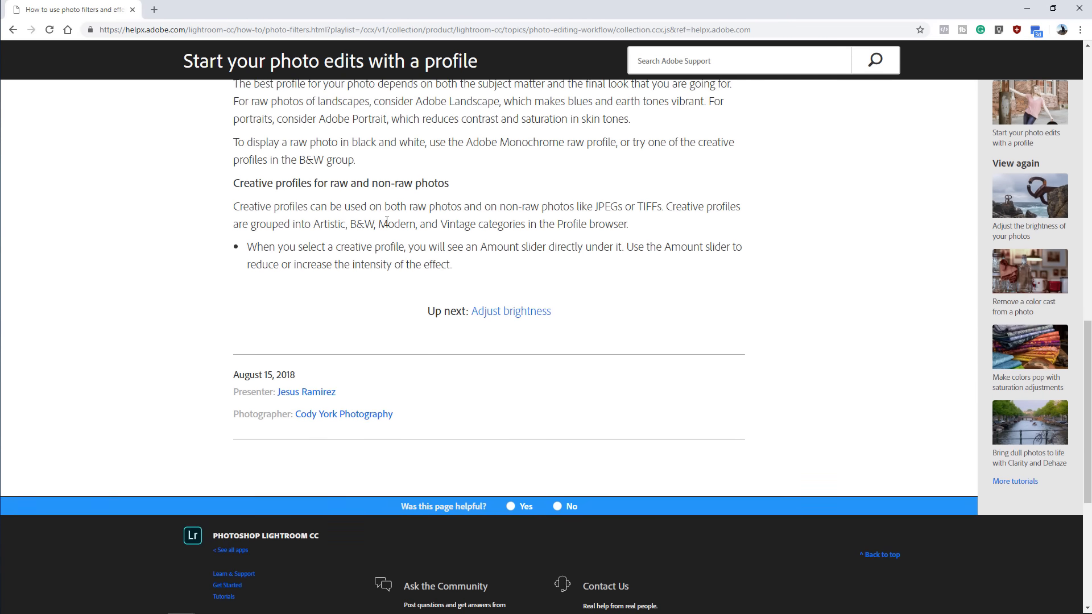
scroll(387, 280, up, 14)
scroll(387, 277, up, 1)
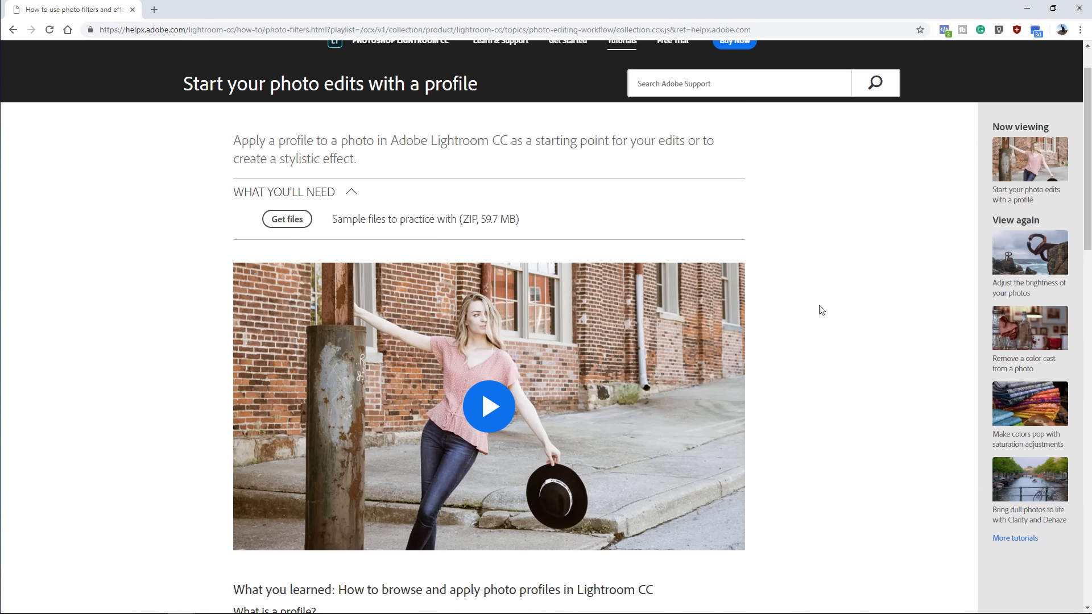
Step: Switch back to Photoshop, view the Lightroom photos and albums, and return to the main home page
click(1016, 12)
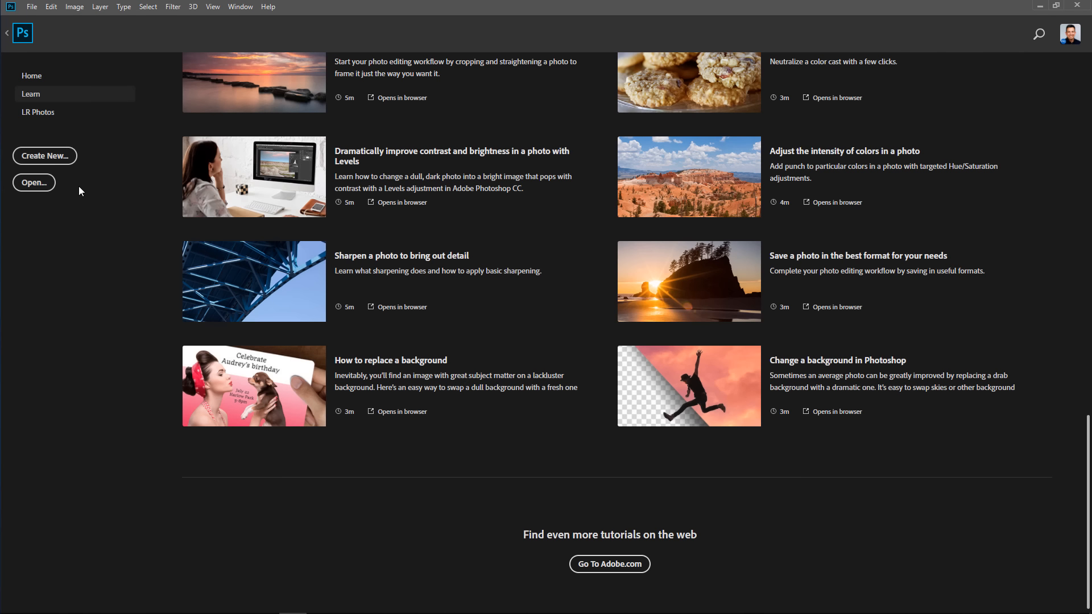
click(48, 120)
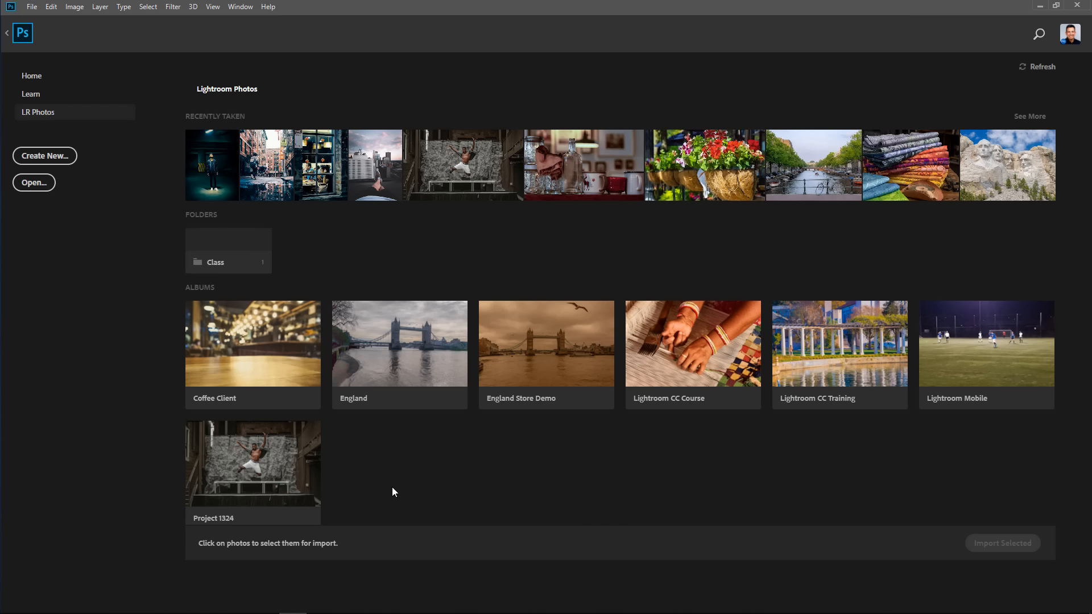
click(32, 79)
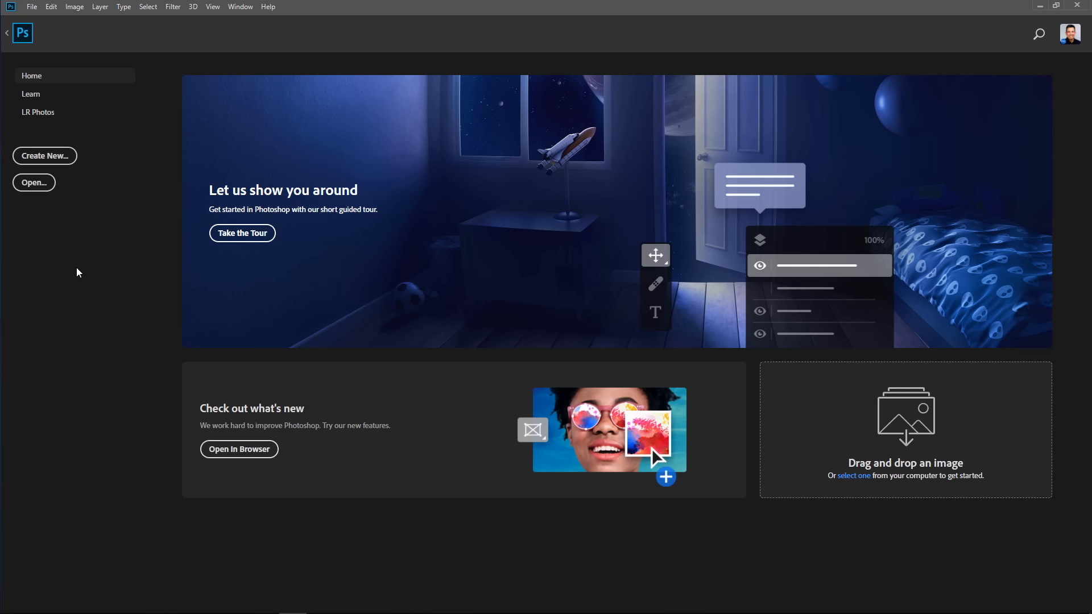
Step: Open the General preferences to review the Disable the Home Screen option and close the dialog
key(ctrl+k)
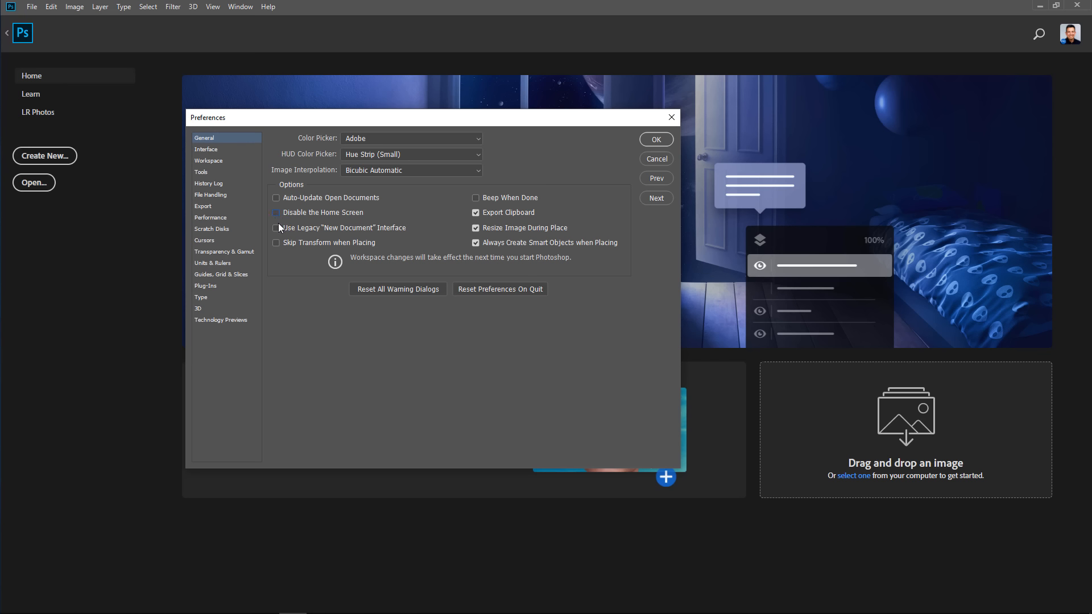
click(660, 141)
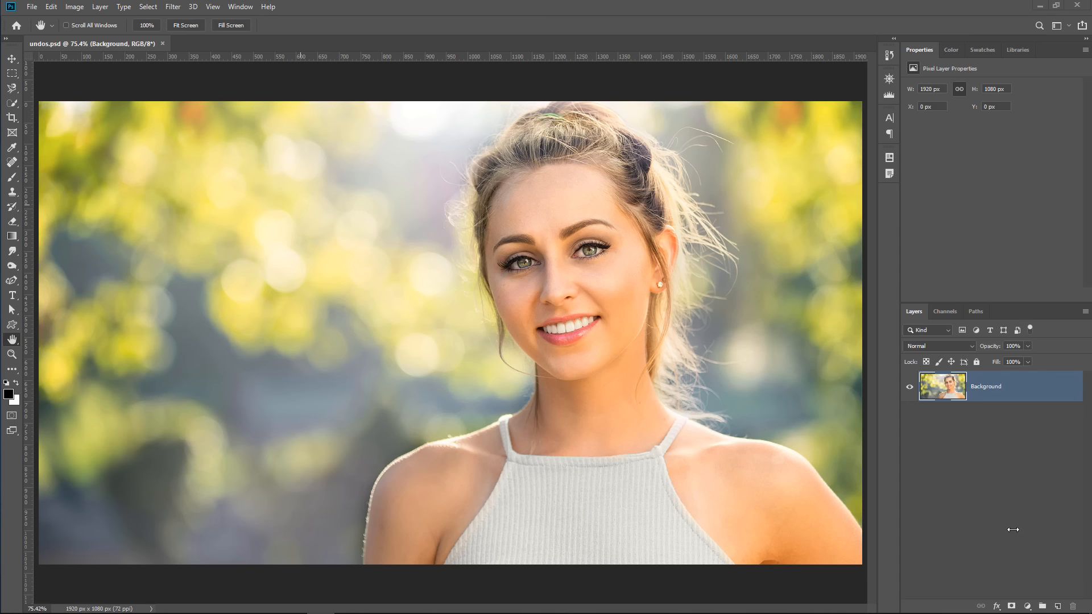
Step: Add a Curves adjustment layer above the Background with points at input 67, output 51 and input 169, output 172
click(1026, 606)
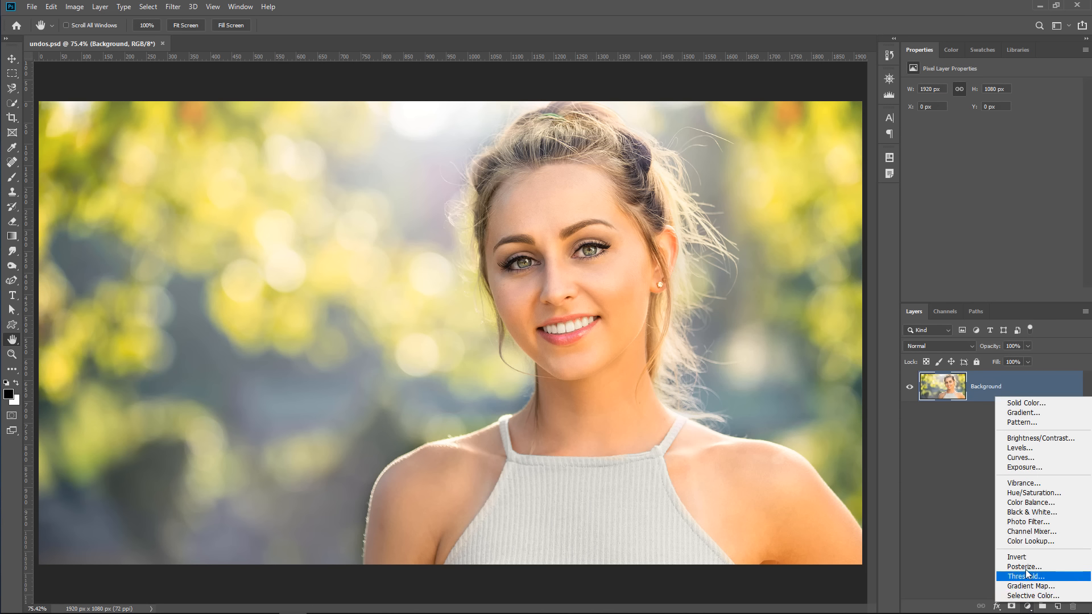
click(1034, 458)
drag(969, 219, 969, 227)
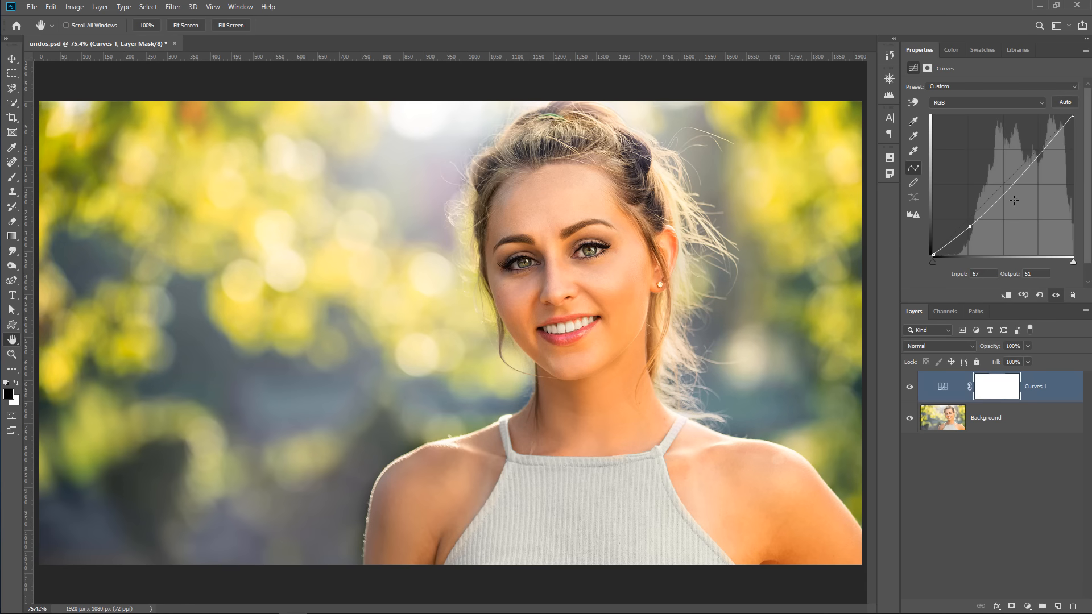
drag(1025, 162, 1025, 160)
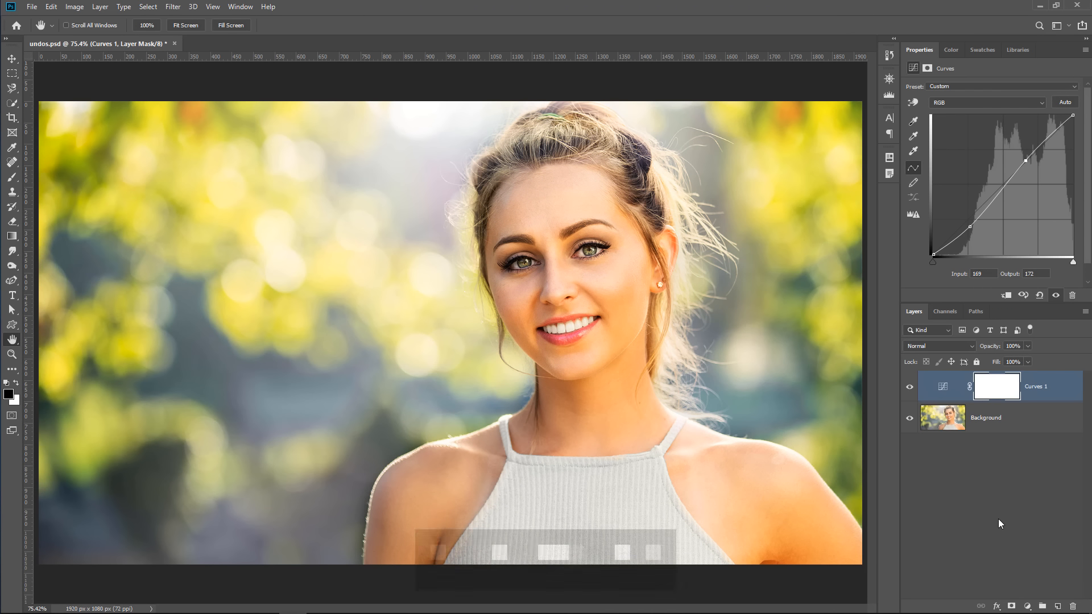
Step: Undo both curve point edits and the creation of the Curves adjustment layer
key(ctrl+z)
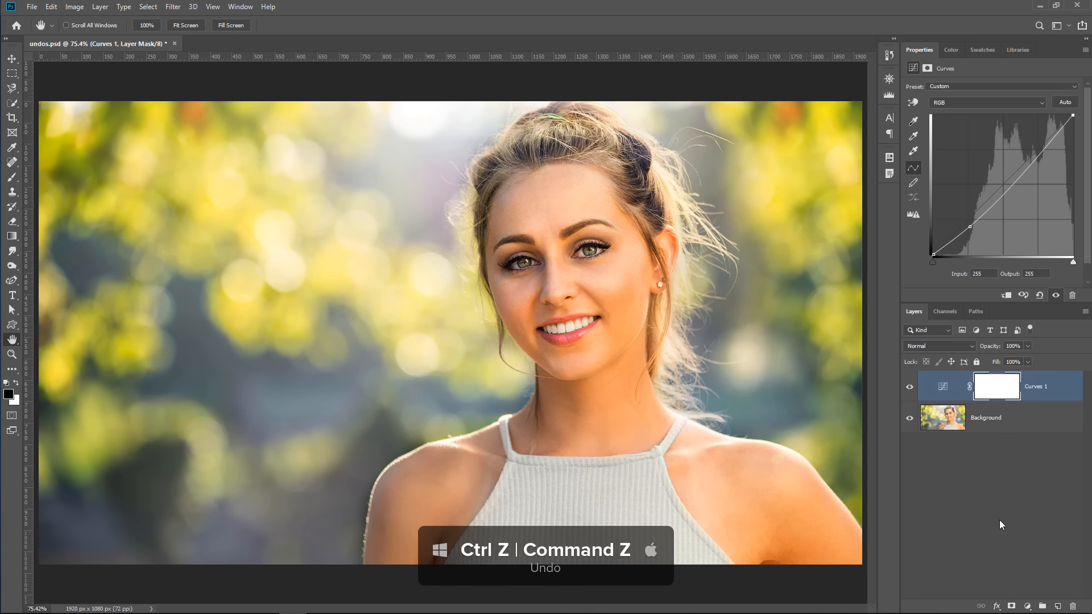
key(ctrl+z)
key(ctrl+z)
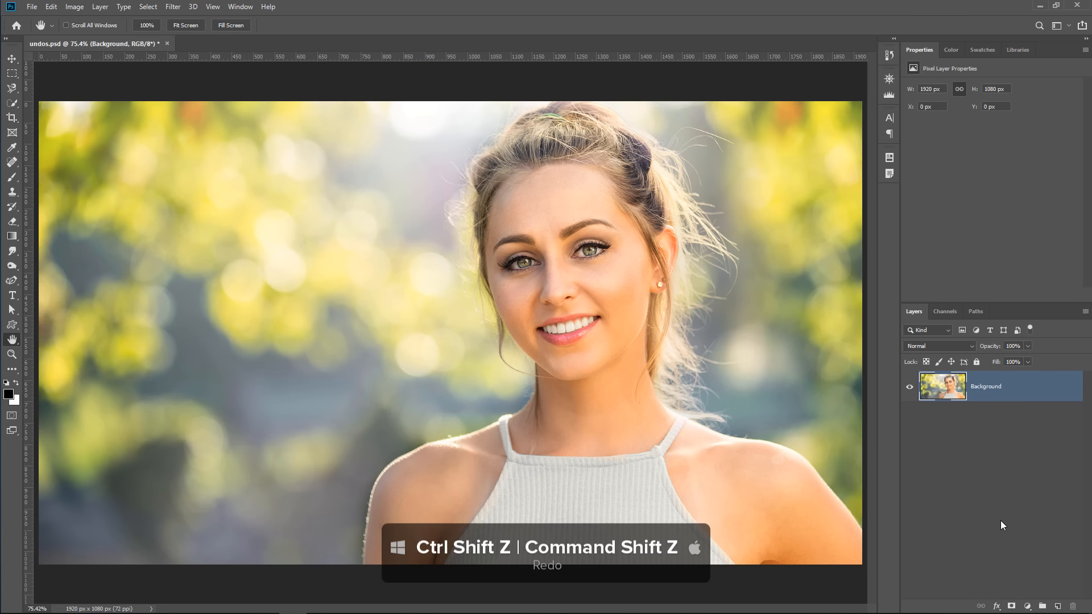
Step: Redo the undone Curves adjustment to restore the layer, and open the commands for editing history
key(ctrl+shift+z)
key(ctrl+shift+z)
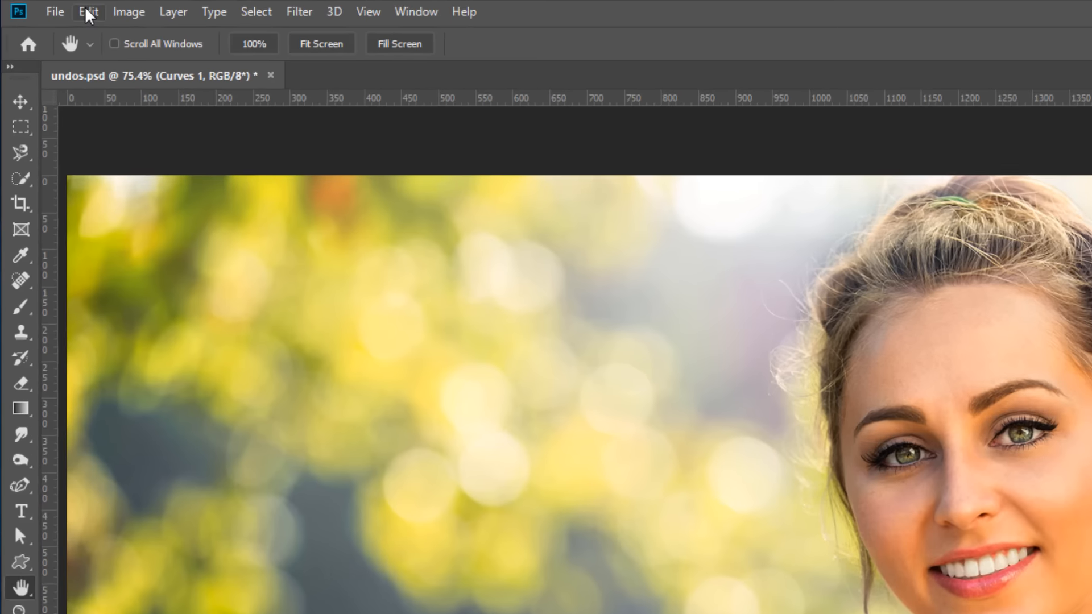
click(86, 11)
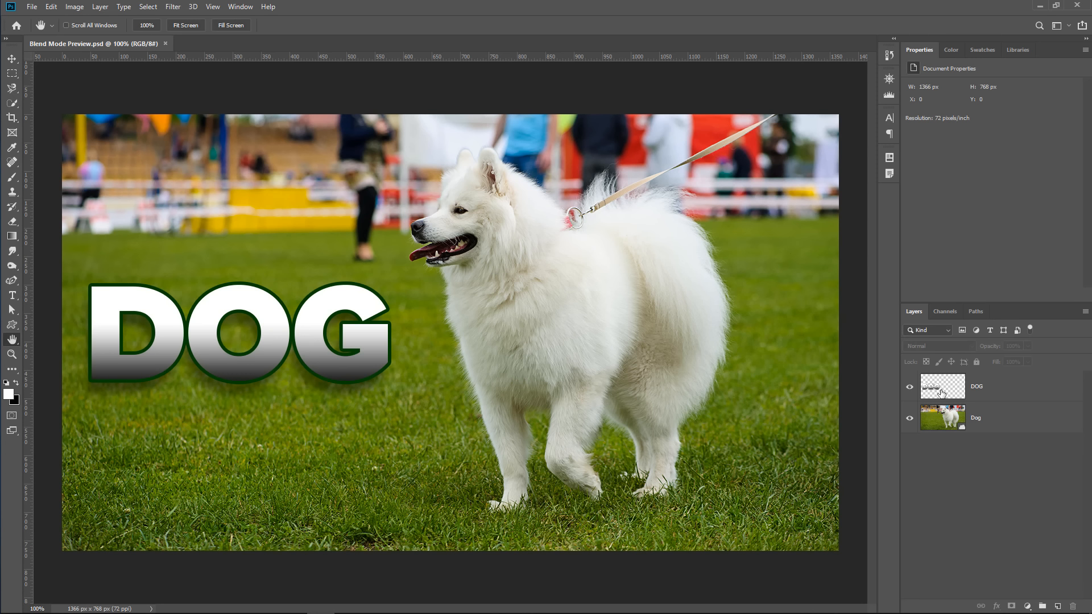
Step: Hide and show the DOG layer again, and open its blend mode choices
click(917, 391)
click(909, 387)
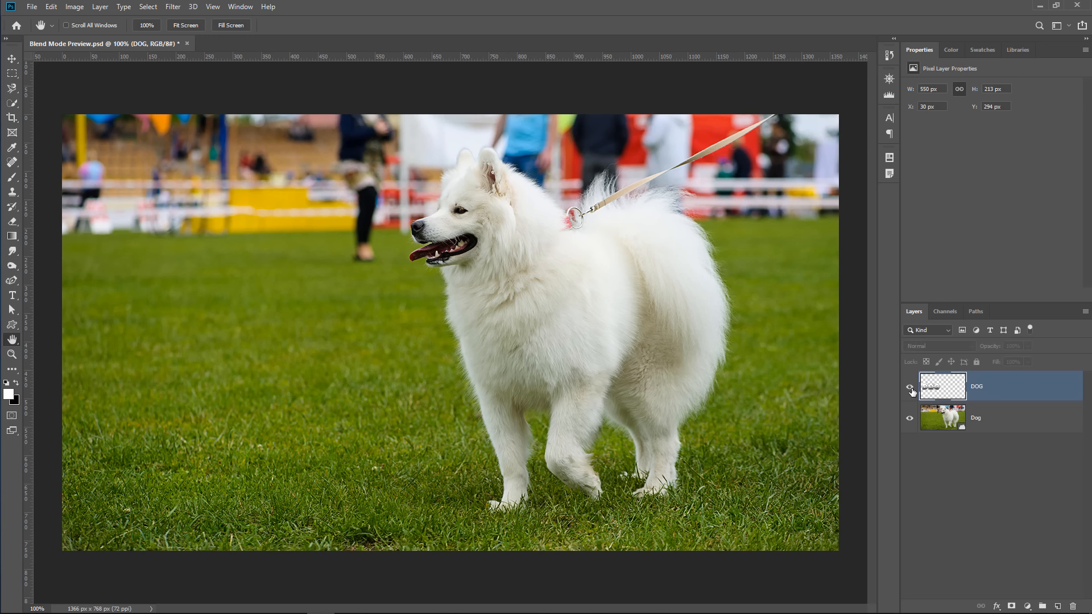
click(909, 387)
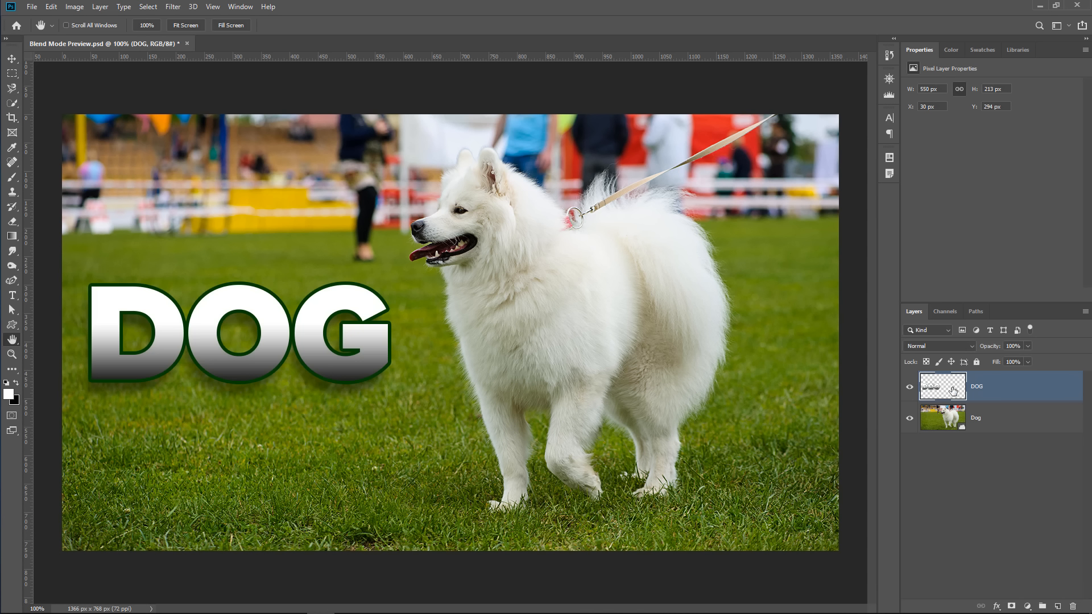
click(970, 346)
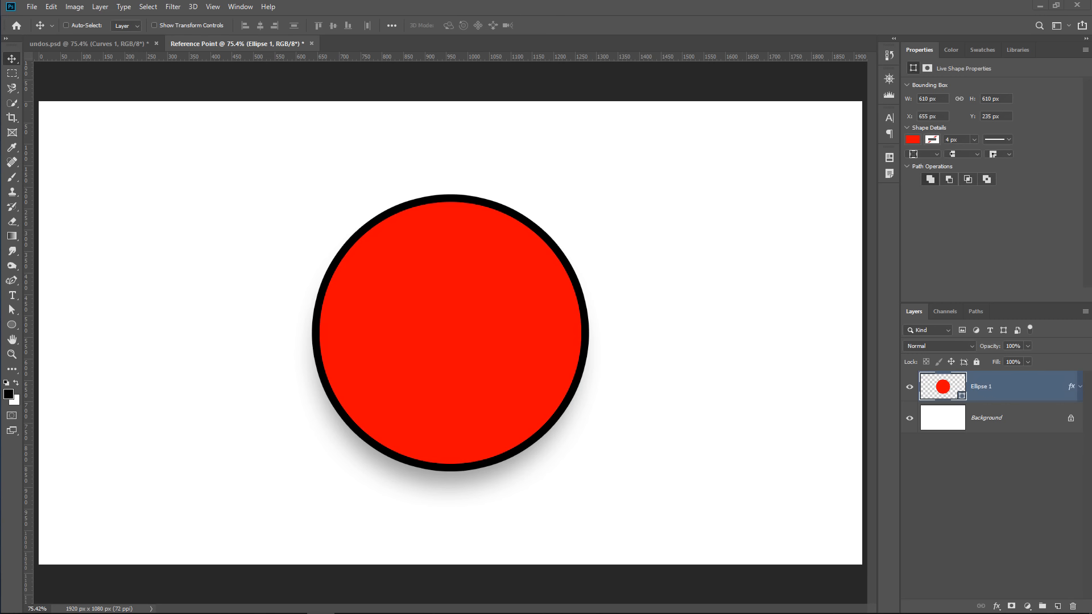
Step: Start a free transform on the red ellipse, enable its reference point and move it to about X 866 px, Y 426 px
key(ctrl+t)
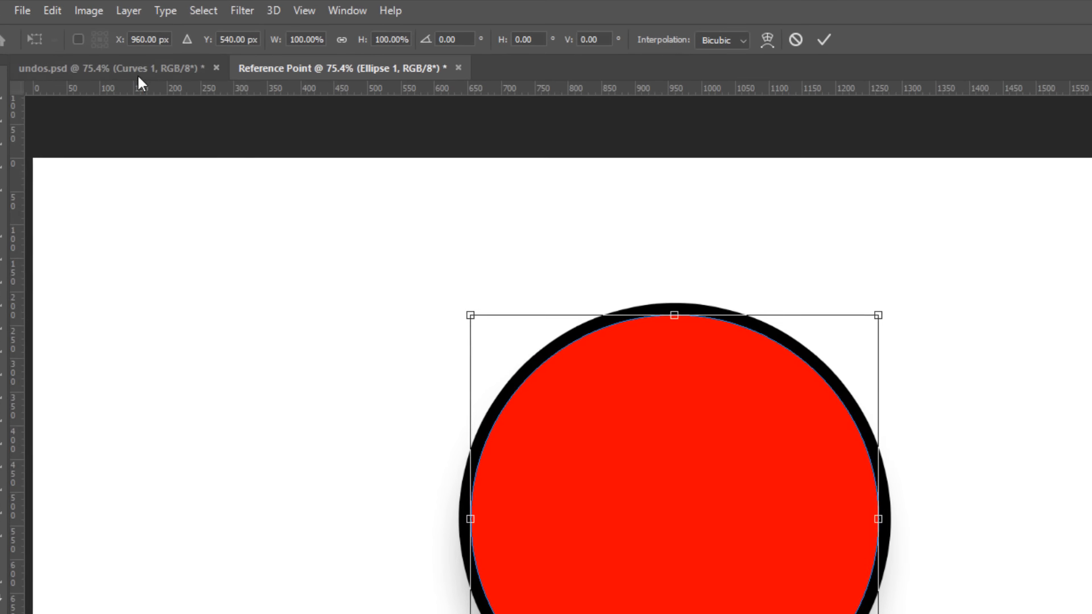
click(78, 39)
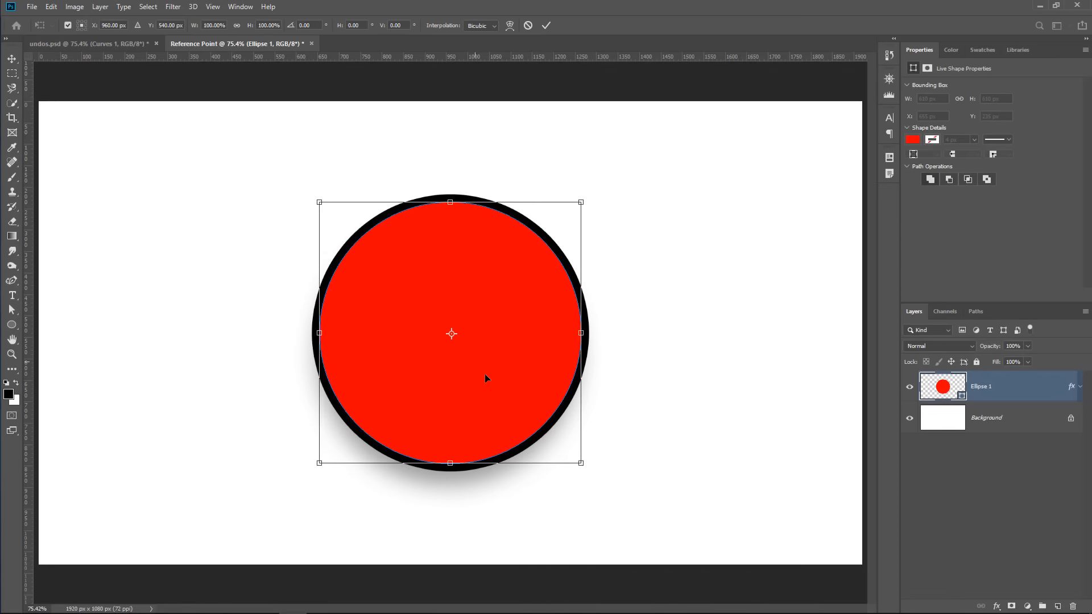
drag(451, 333, 411, 285)
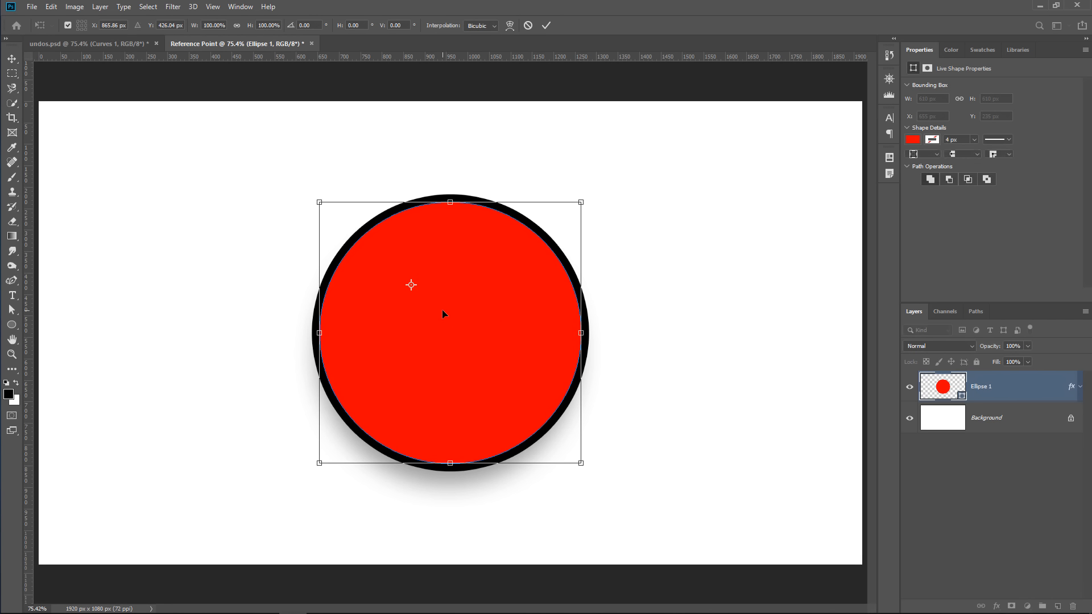
Step: Set the ellipse's reference point to different bounding box corners, ending at the lower-right one, and try a freehand transform around it
click(79, 23)
click(84, 23)
click(85, 28)
click(78, 28)
click(85, 29)
drag(305, 187, 641, 318)
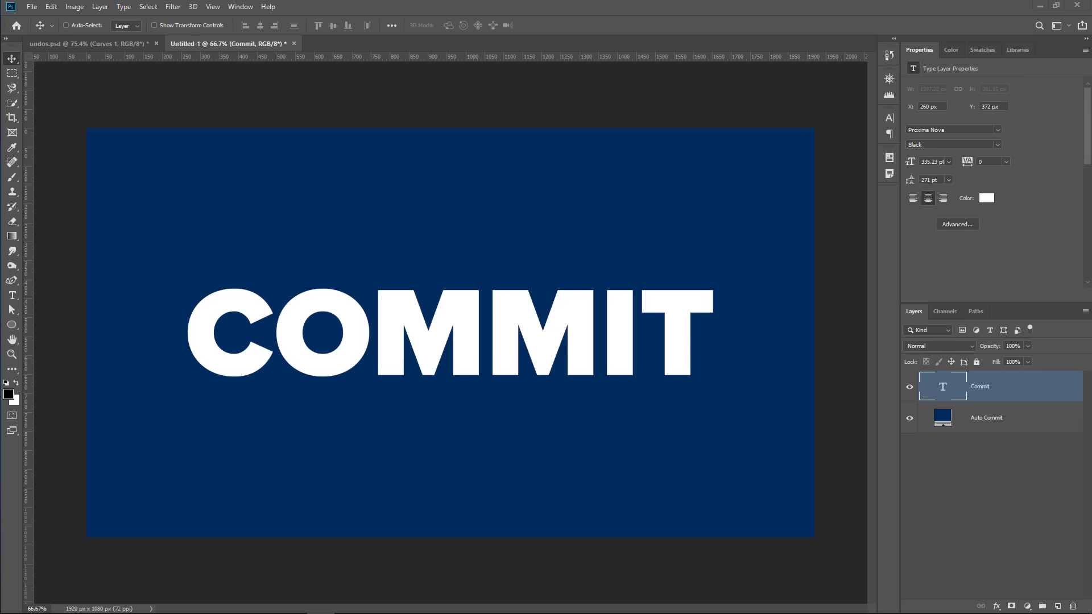
Step: Insert the word AUTO on its own line above COMMIT in the text layer and commit the edit
click(12, 295)
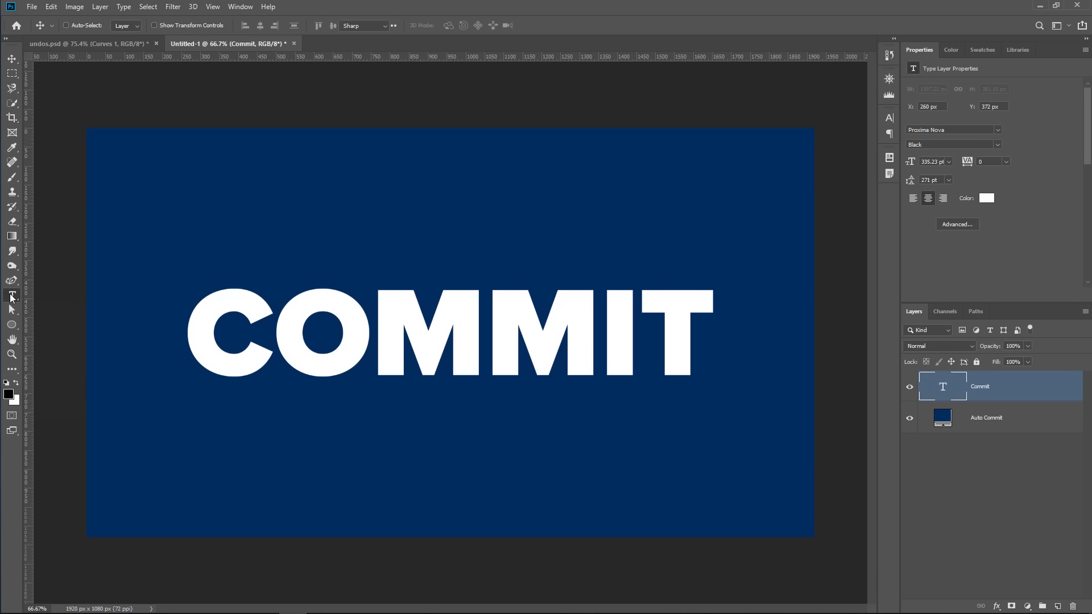
click(380, 338)
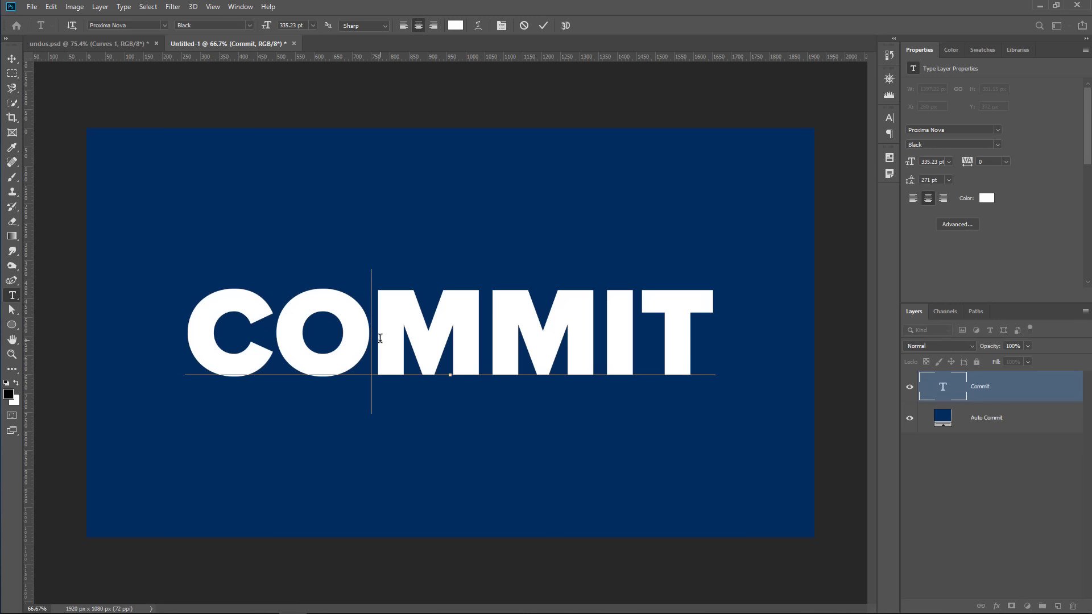
click(187, 341)
text(AUTO)
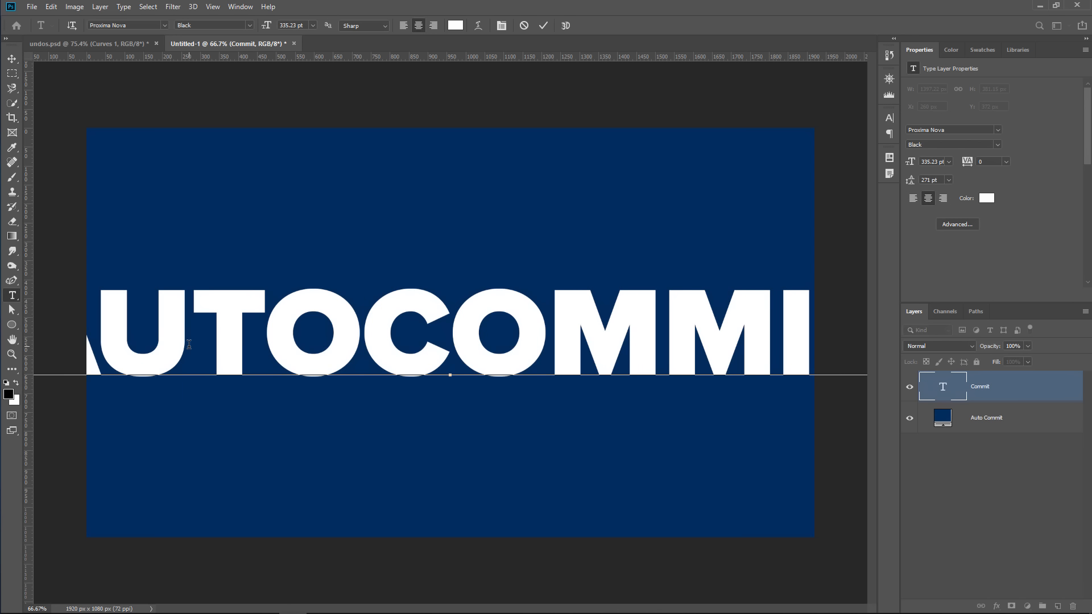
key(Return)
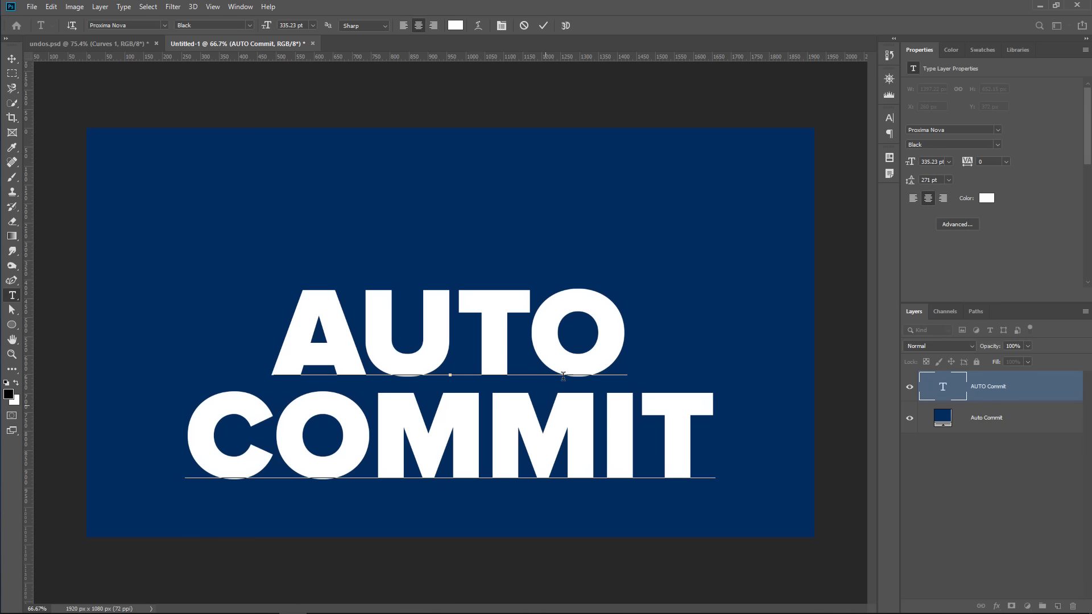
click(847, 281)
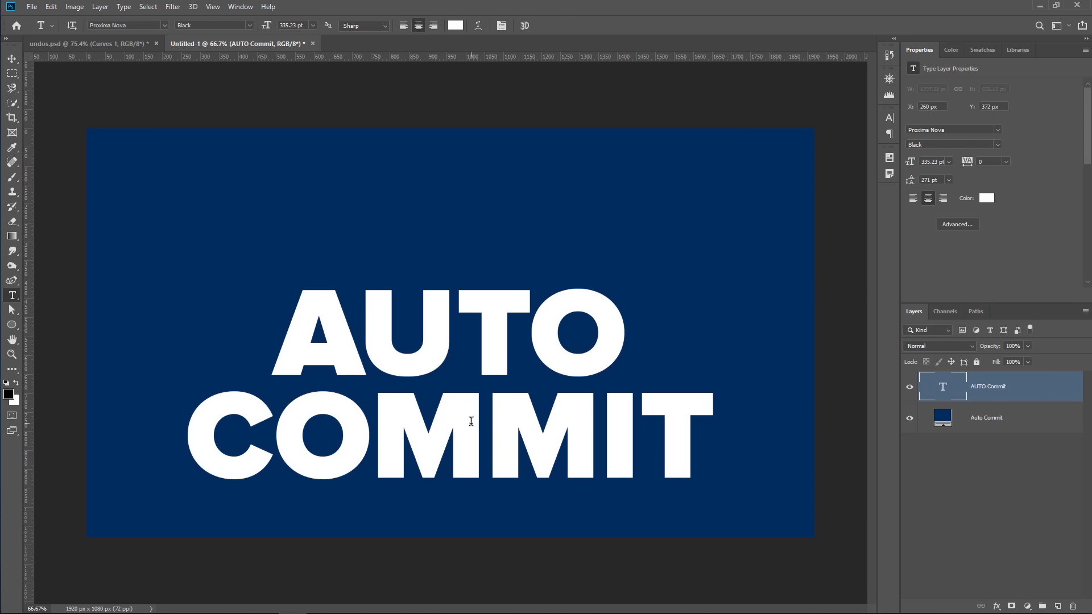
Step: Move the AUTO COMMIT text up to Y 260 px and scale it proportionally about its centre to about 46%
key(v)
drag(467, 434, 468, 387)
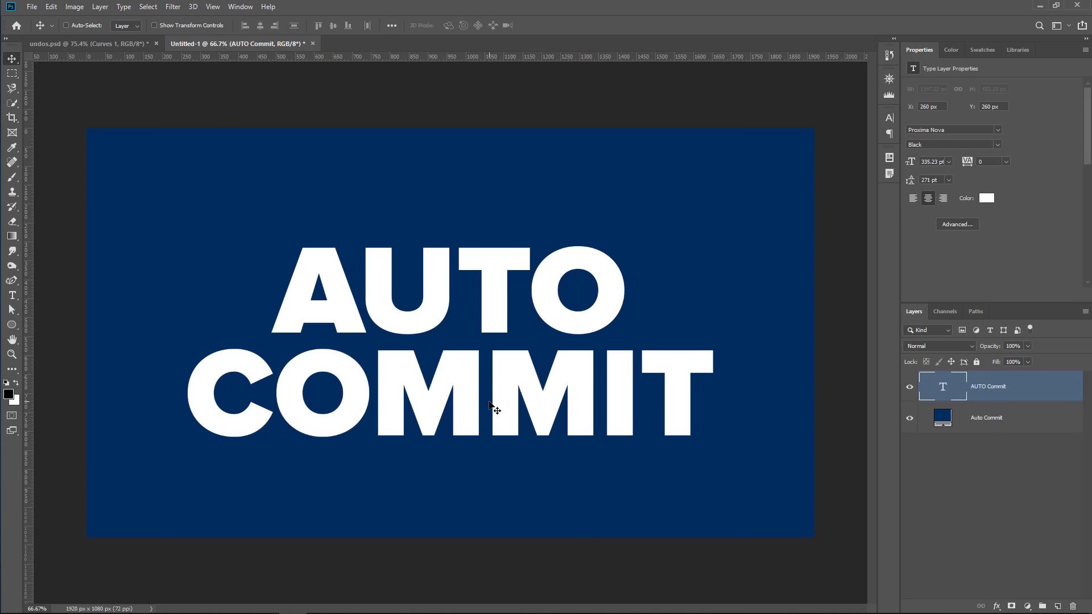
key(ctrl+t)
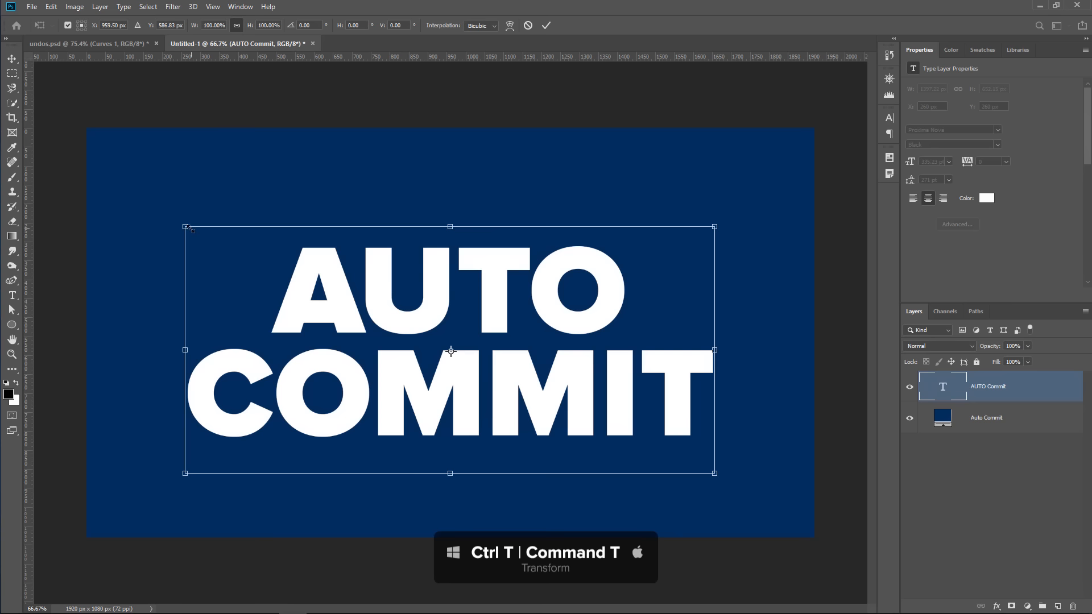
drag(186, 227, 322, 316)
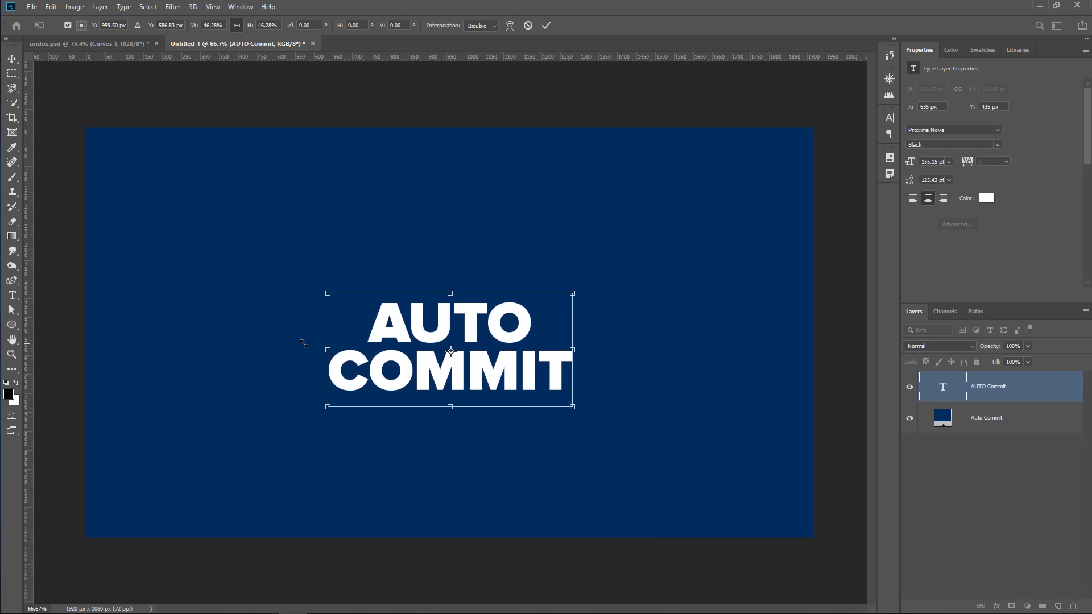
click(112, 214)
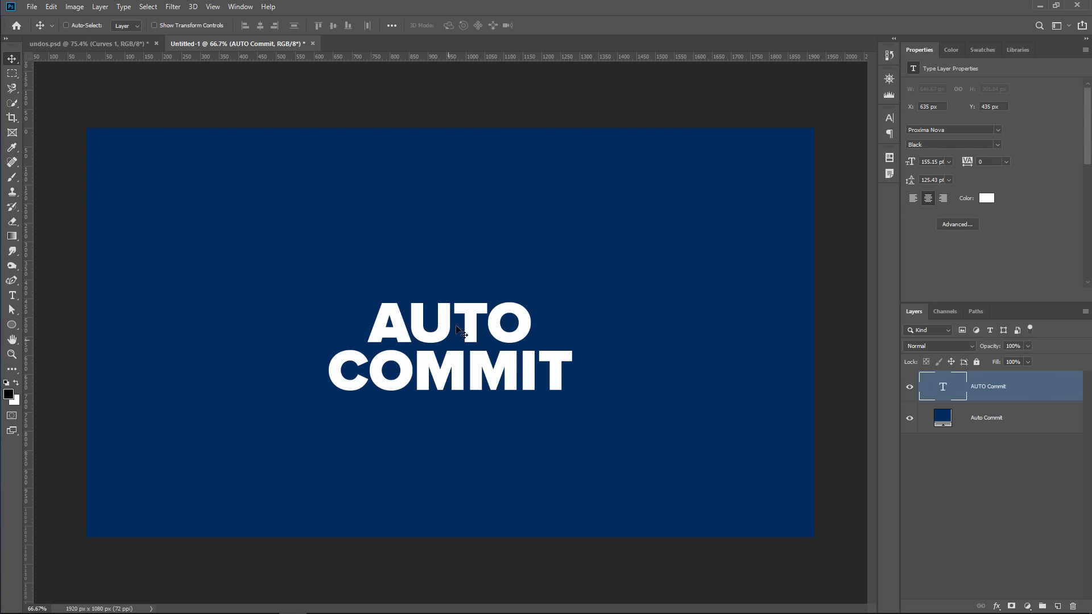
Step: Crop the canvas evenly around its centre to about 984 by 516 px
click(12, 117)
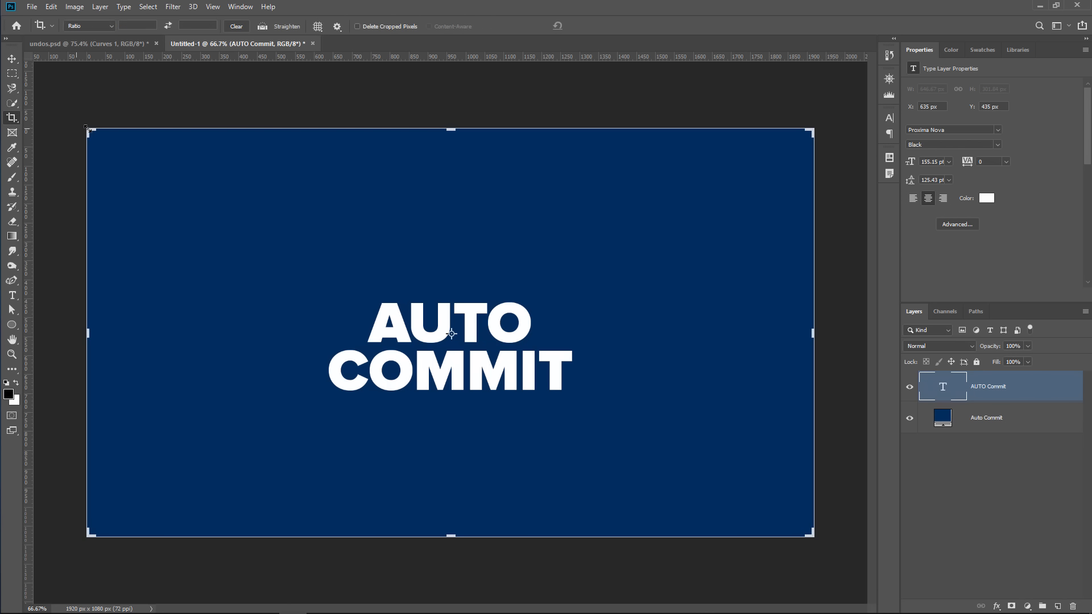
drag(87, 129, 260, 233)
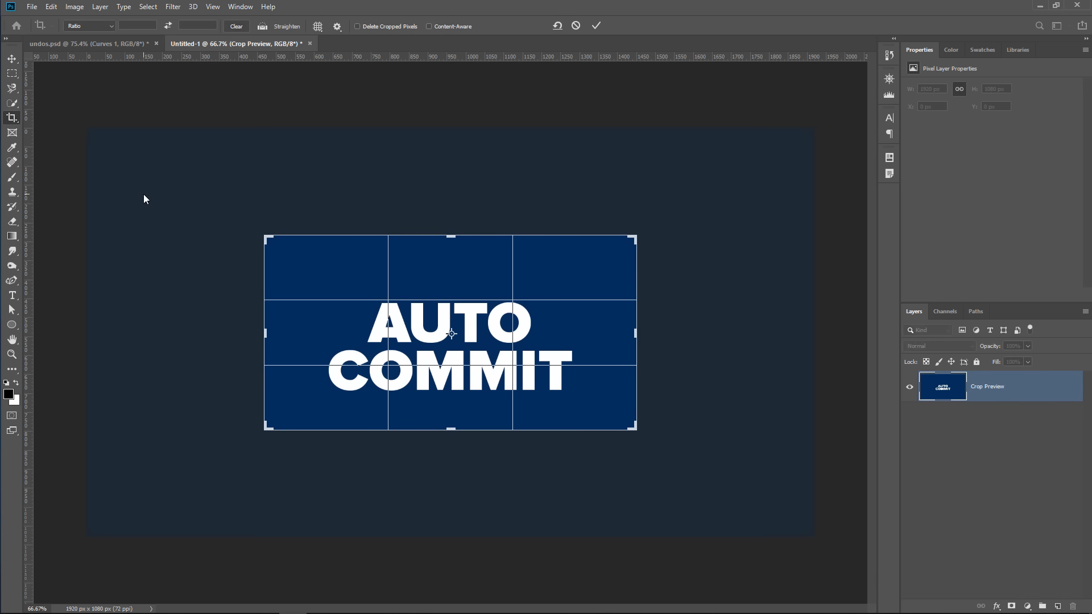
key(Return)
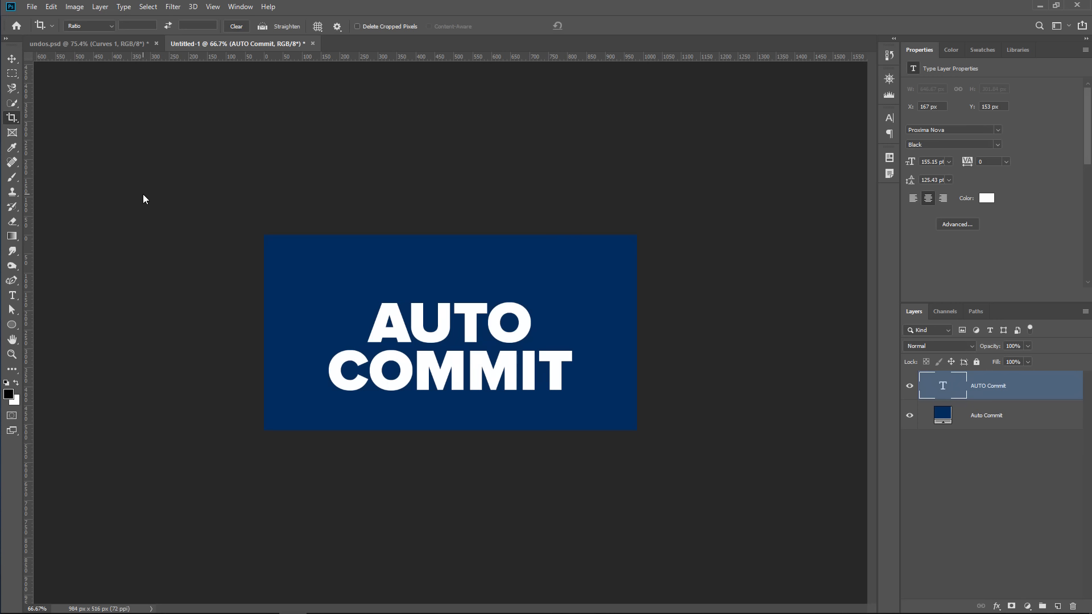
Step: Place the smiling young woman stock image from the Downloads library at about X 363 px, Y 284 px, and switch to the Crop tool
click(1011, 52)
drag(928, 120, 859, 121)
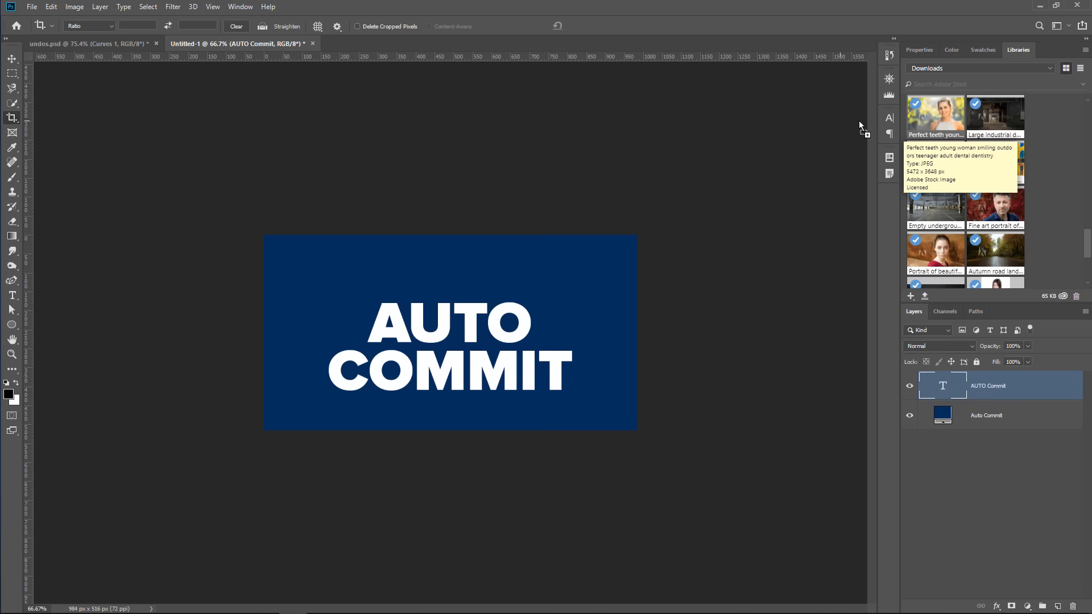
drag(517, 243, 401, 343)
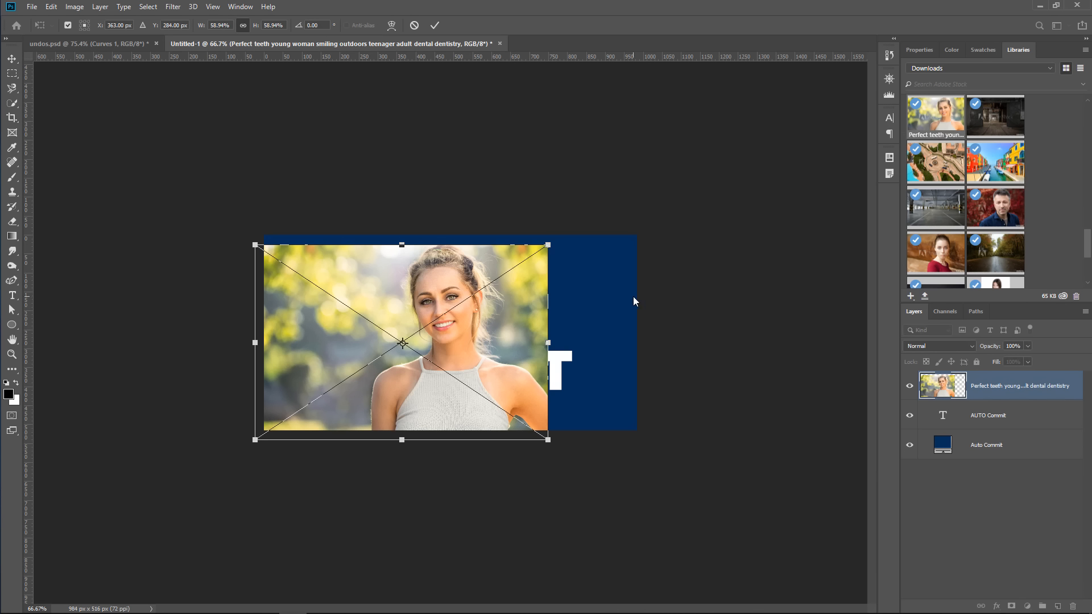
key(c)
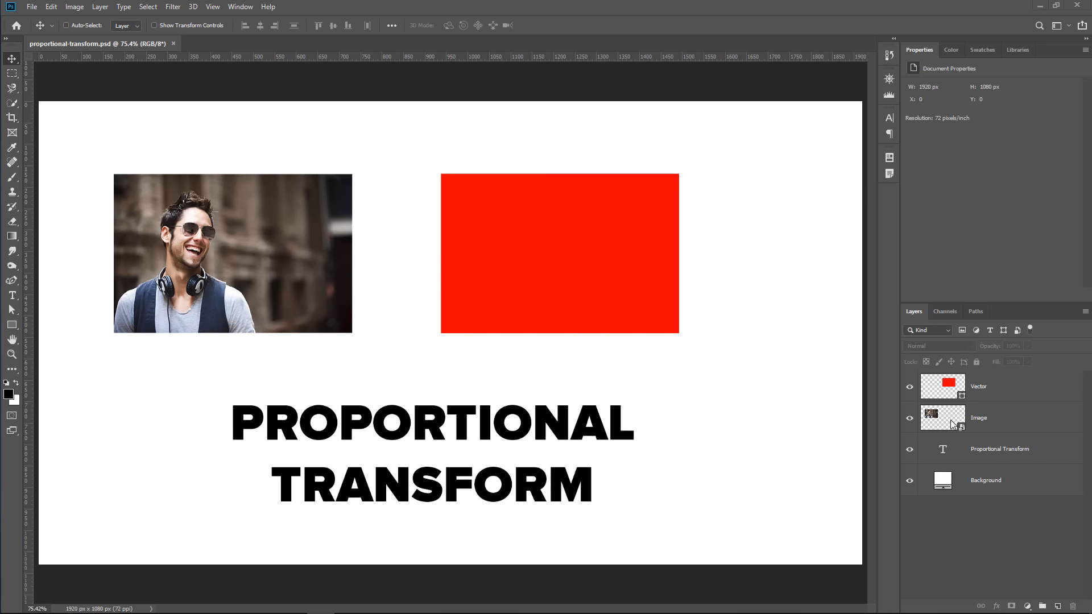
Step: Enlarge the Image layer proportionally, readjust it without constraint to about 37.2% width and 41% height, and commit the transform
click(981, 420)
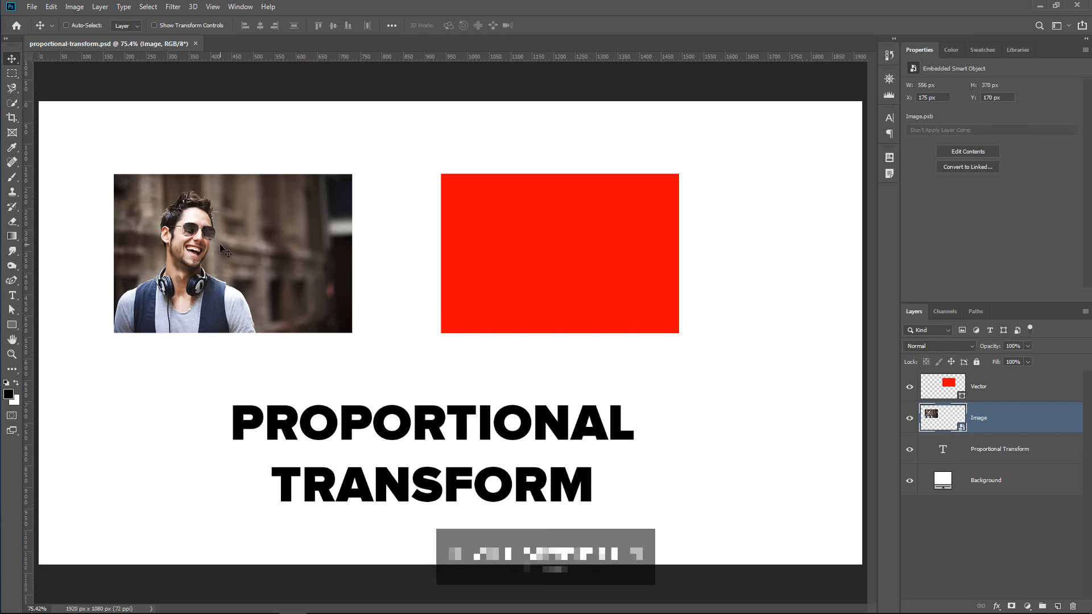
key(ctrl+t)
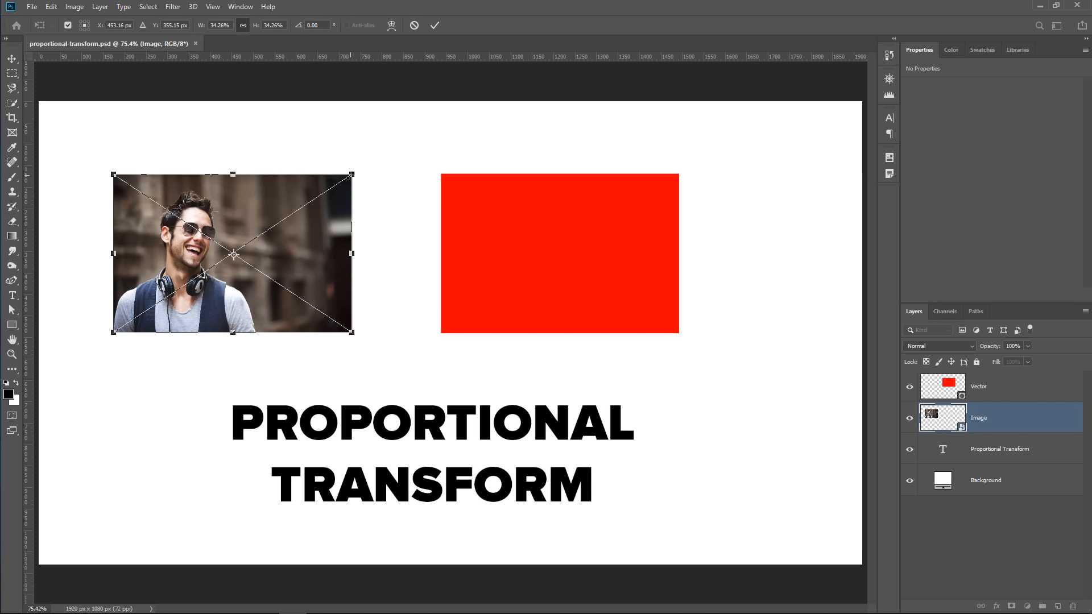
drag(352, 174, 434, 127)
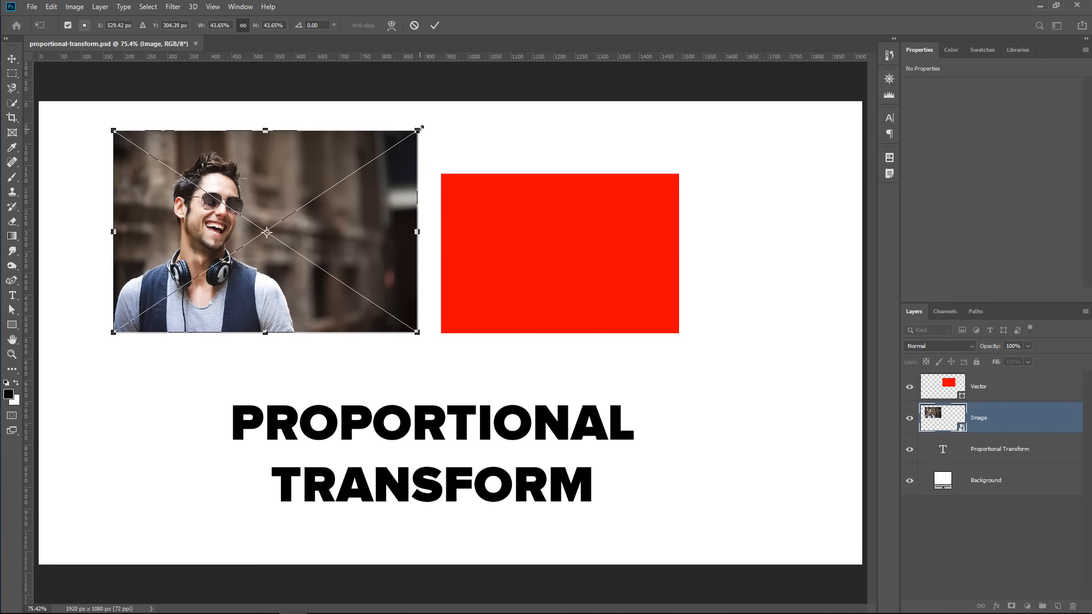
drag(419, 128, 372, 142)
key(shift)
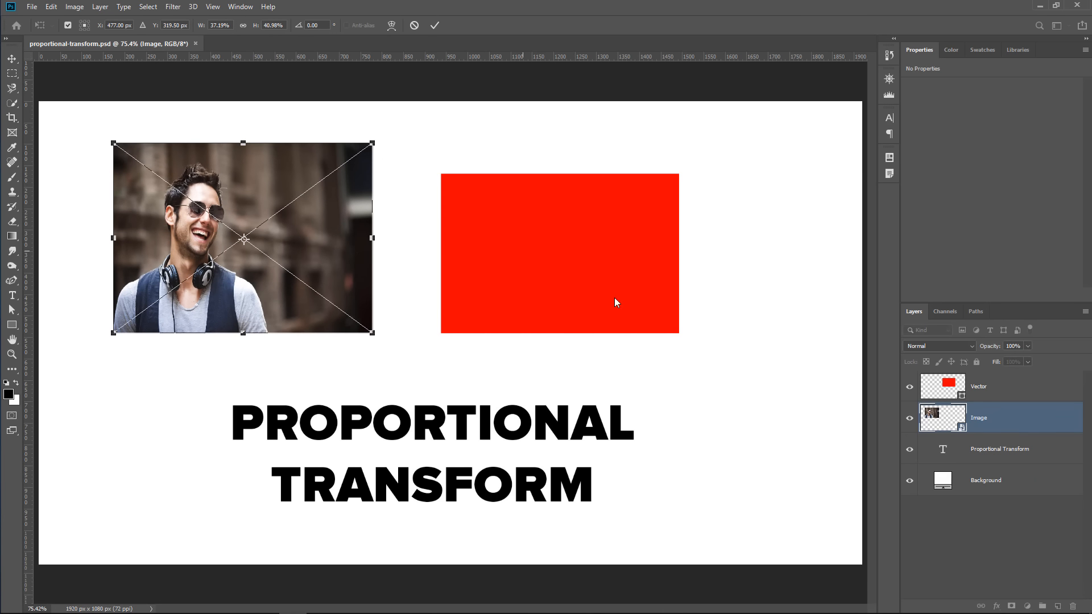
key(Return)
Step: Scale the Proportional Transform text from its centre to about 133% and commit the transform
click(916, 457)
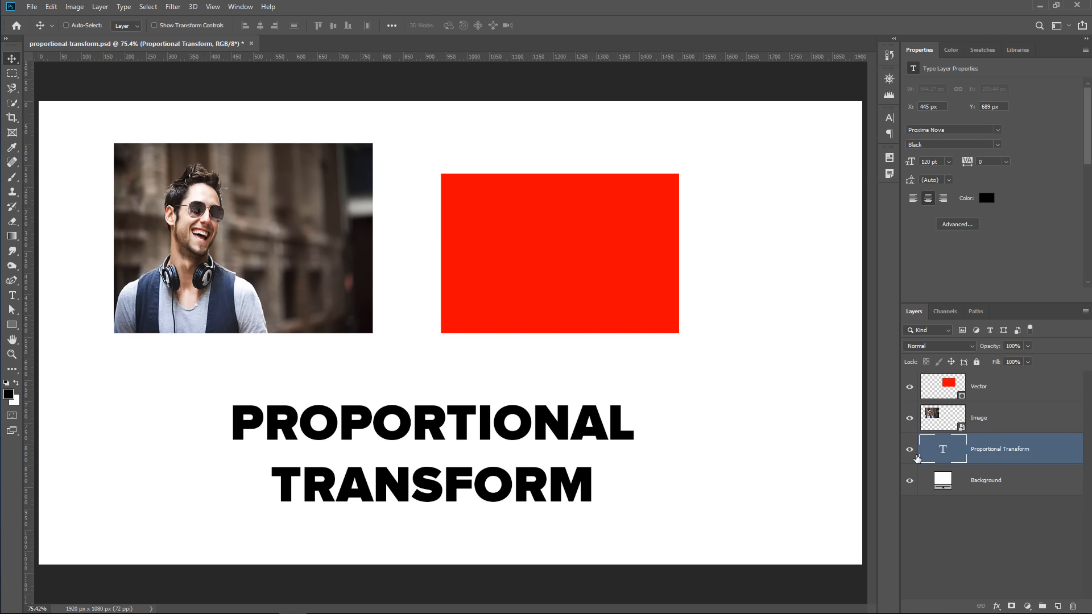
key(ctrl+t)
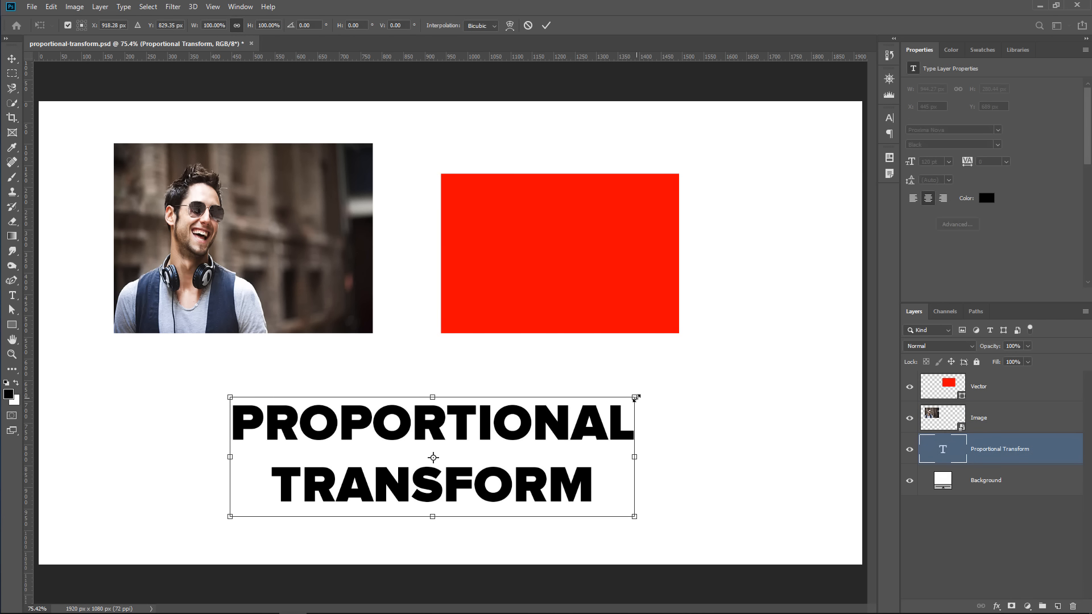
drag(635, 398, 704, 375)
key(alt)
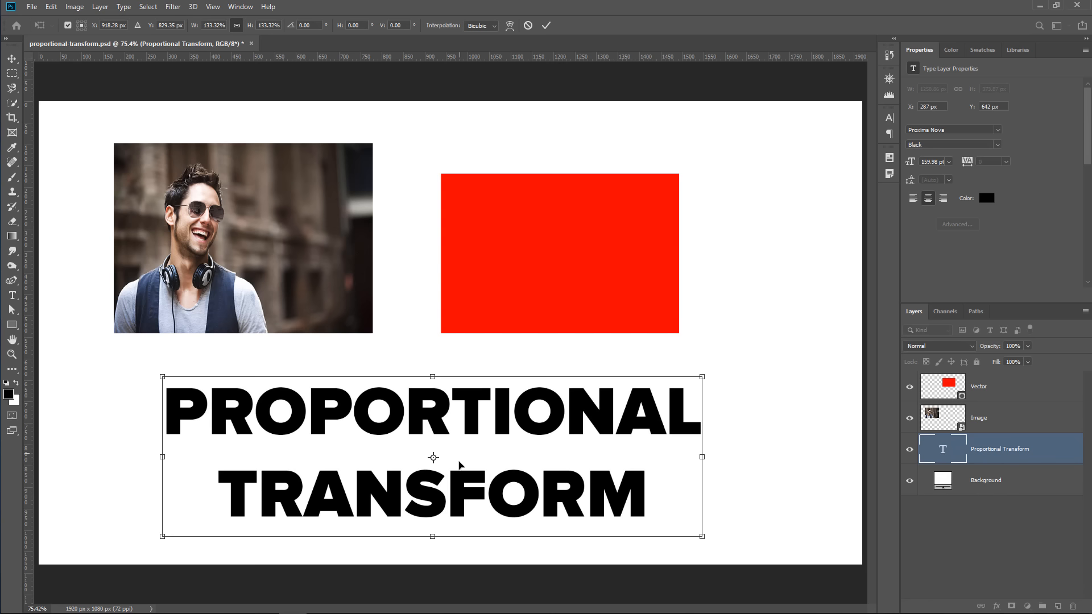
key(Return)
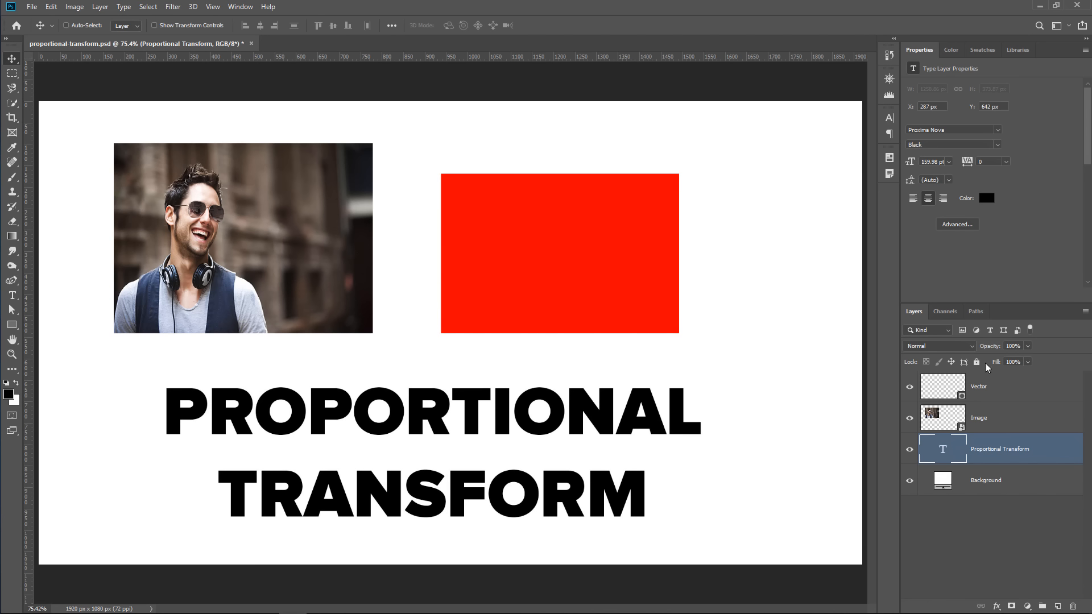
Step: Start a free transform on the Vector layer and enlarge the red rectangle outward from its upper-right corner
click(998, 389)
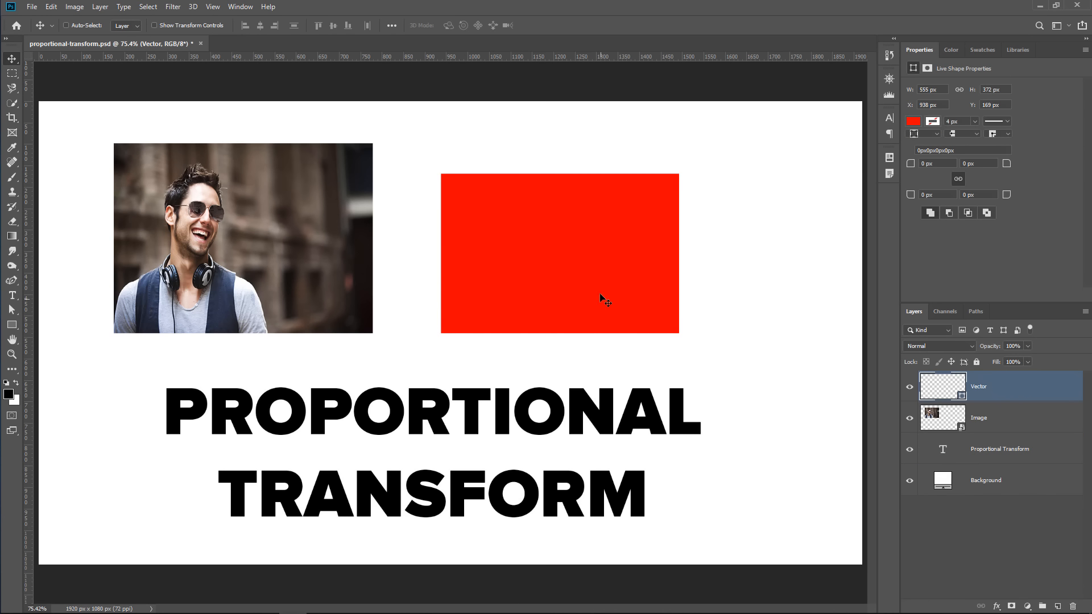
key(ctrl)
key(ctrl+t)
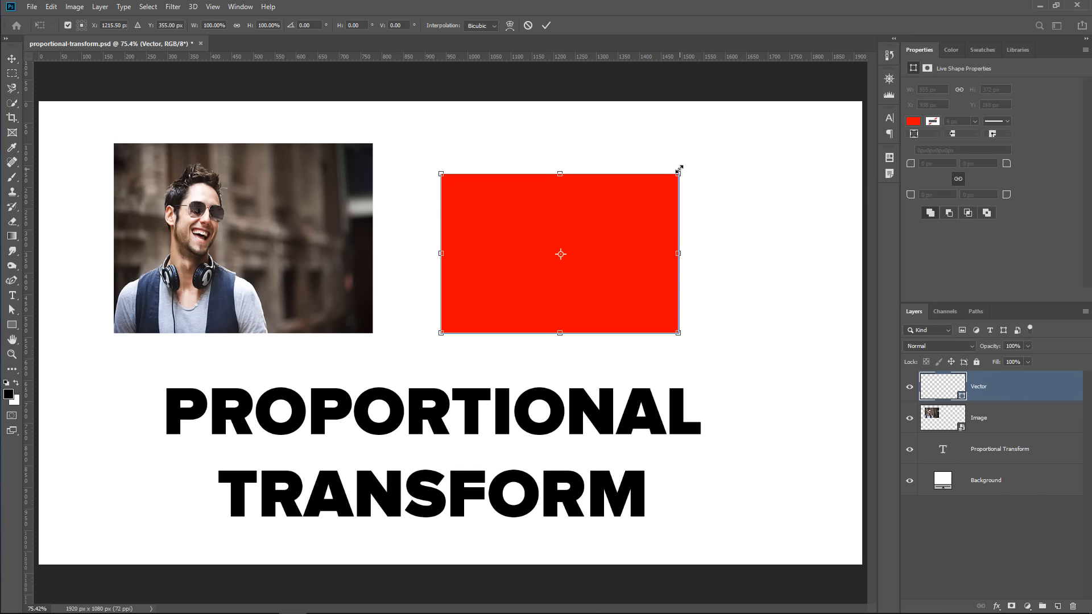
drag(680, 172, 738, 158)
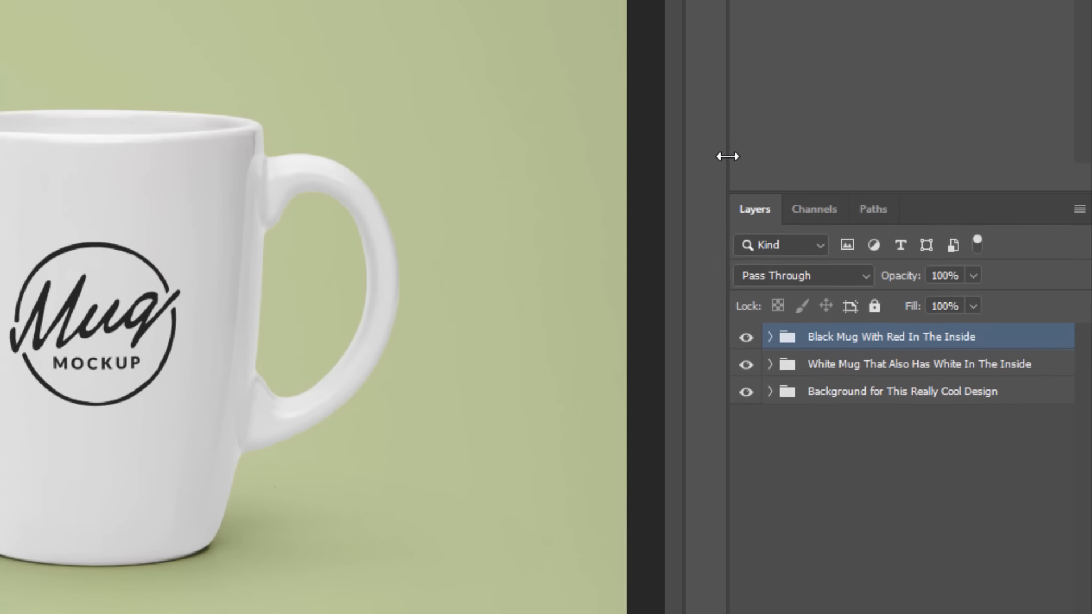
Step: Narrow the Layers panel in the mug mockup document
drag(727, 157, 826, 171)
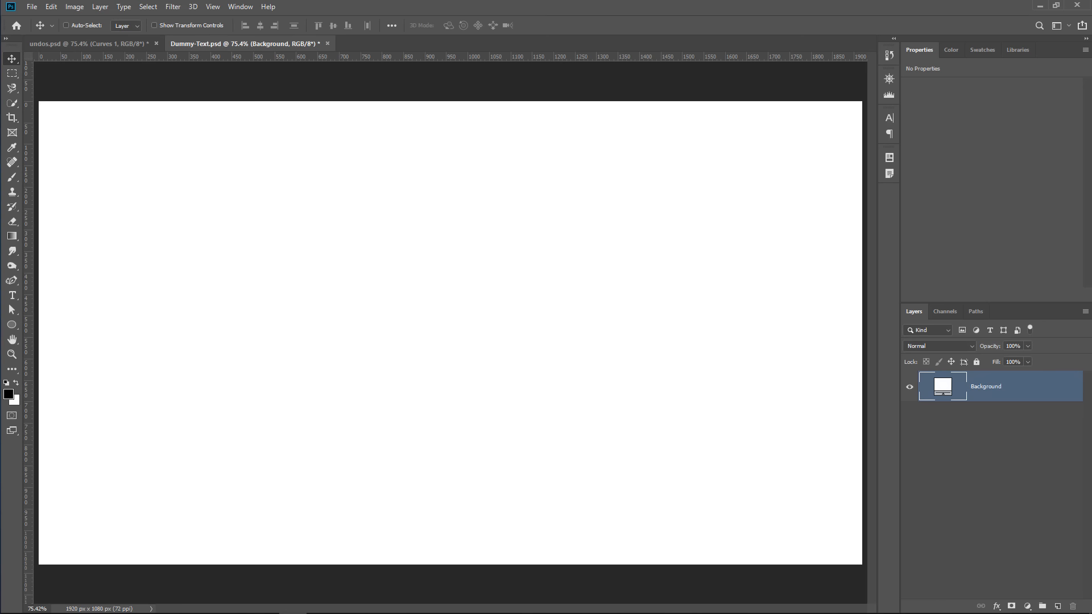
Step: Place Lorem Ipsum placeholder text on the blank canvas with the Type tool and style it in Cortado at 120 pt
click(12, 295)
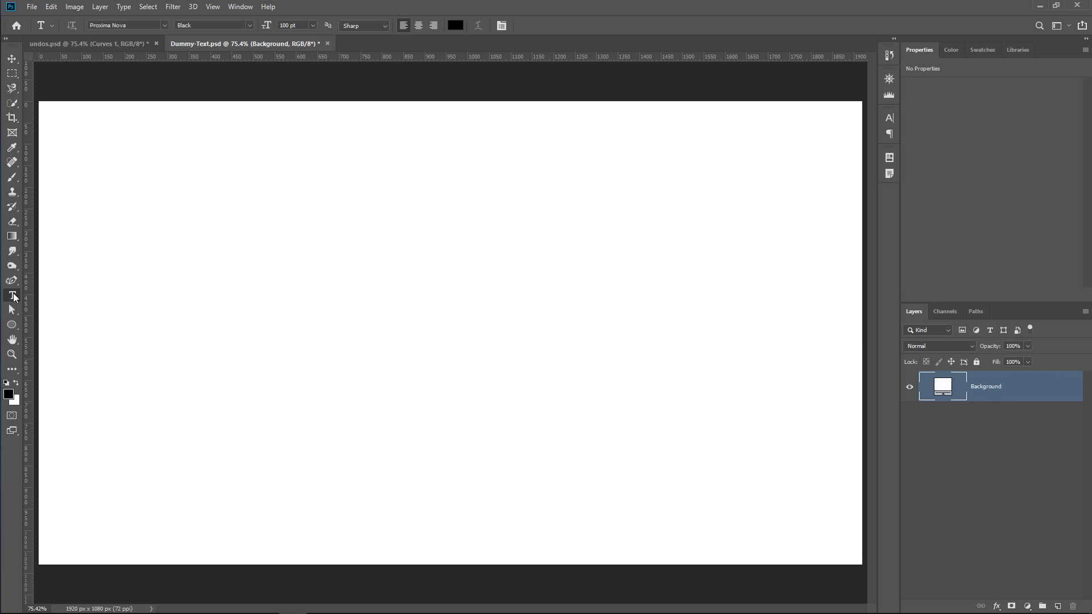
click(275, 324)
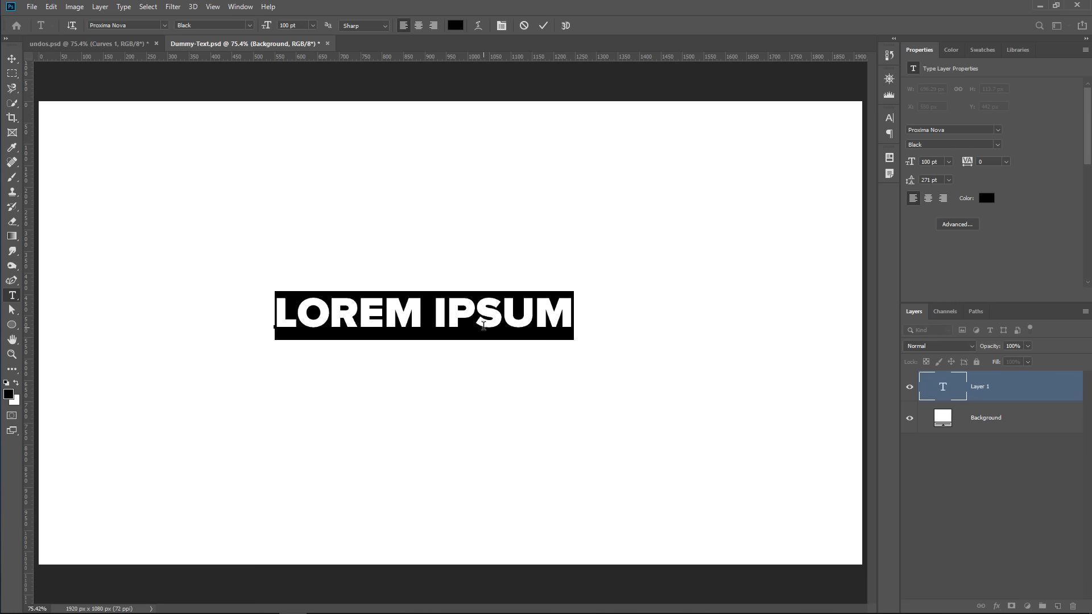
drag(265, 26, 277, 31)
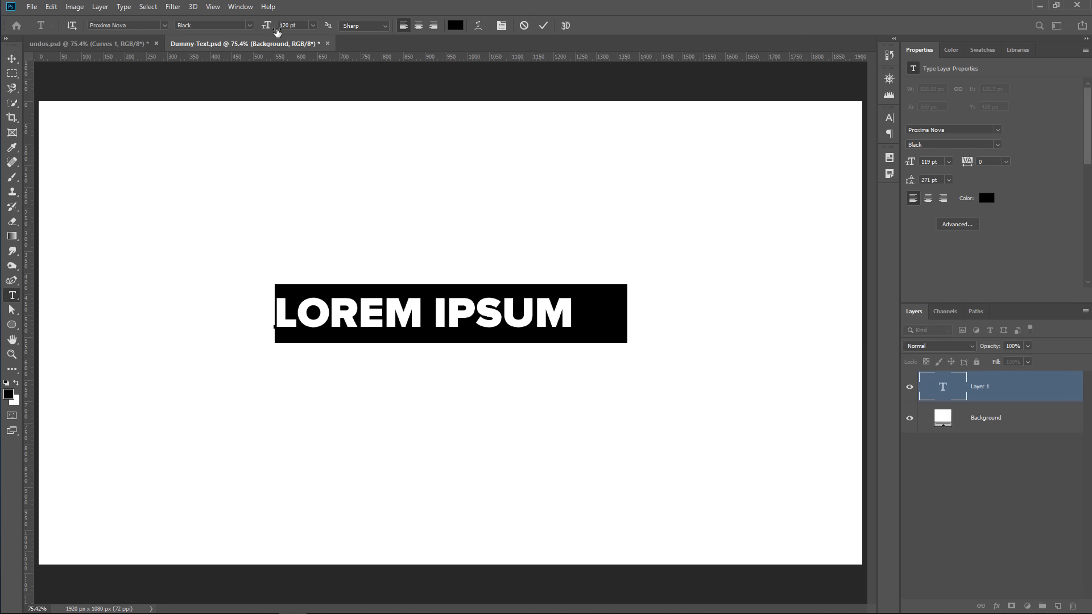
click(164, 26)
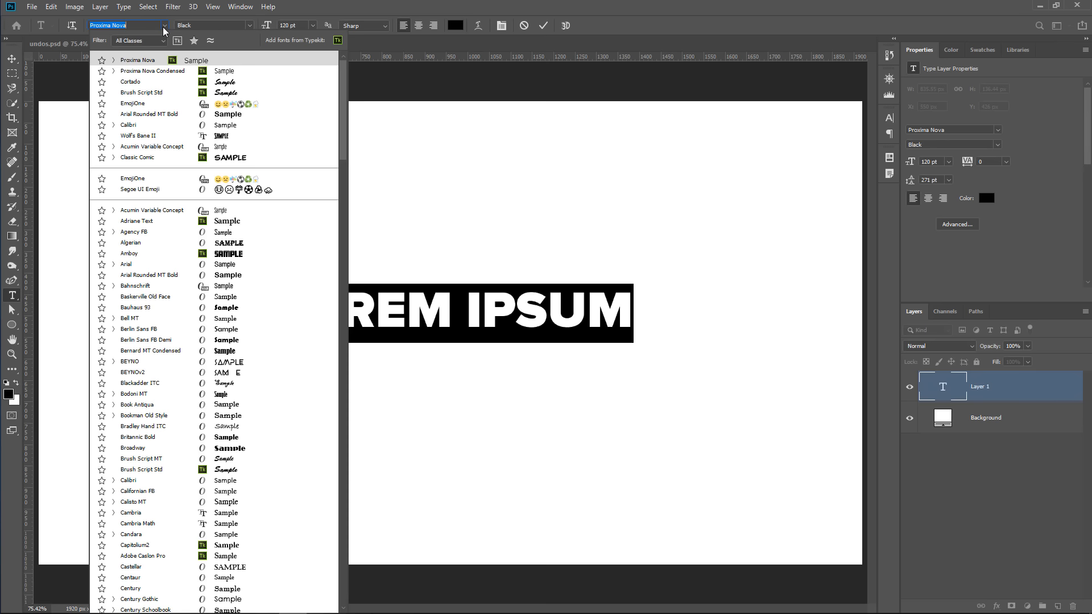
click(158, 84)
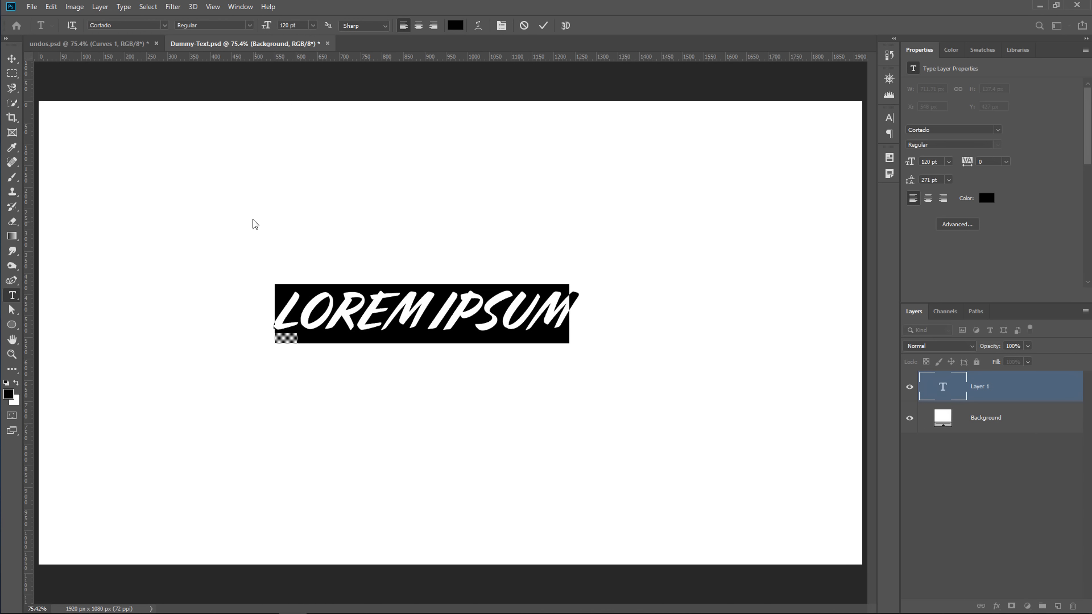
Step: Replace the placeholder text with PHOTOSHOP and commit the text layer
text(PHOTOSHOP)
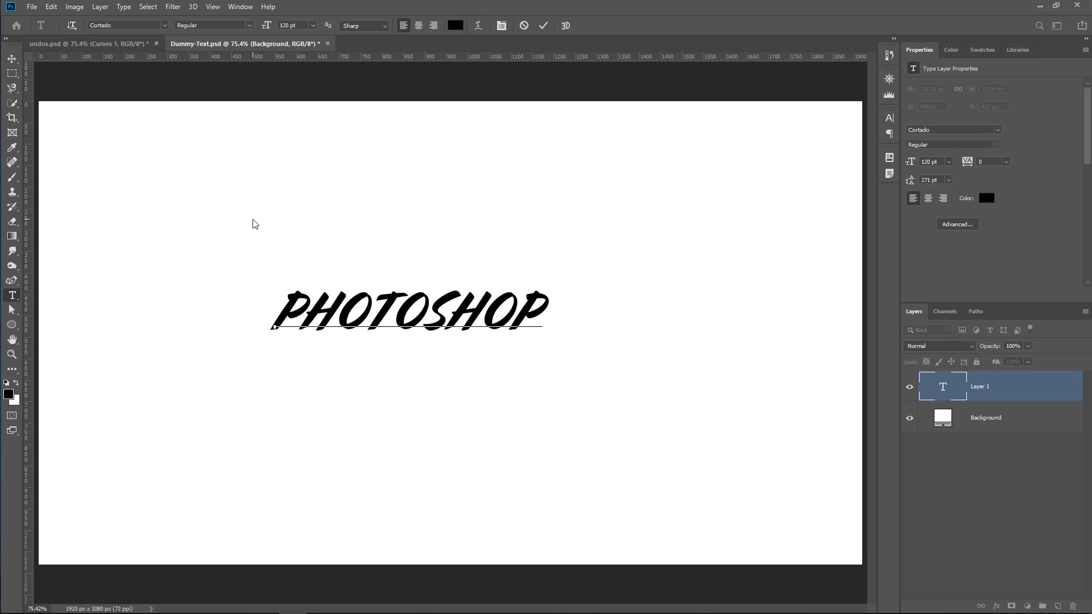
click(712, 314)
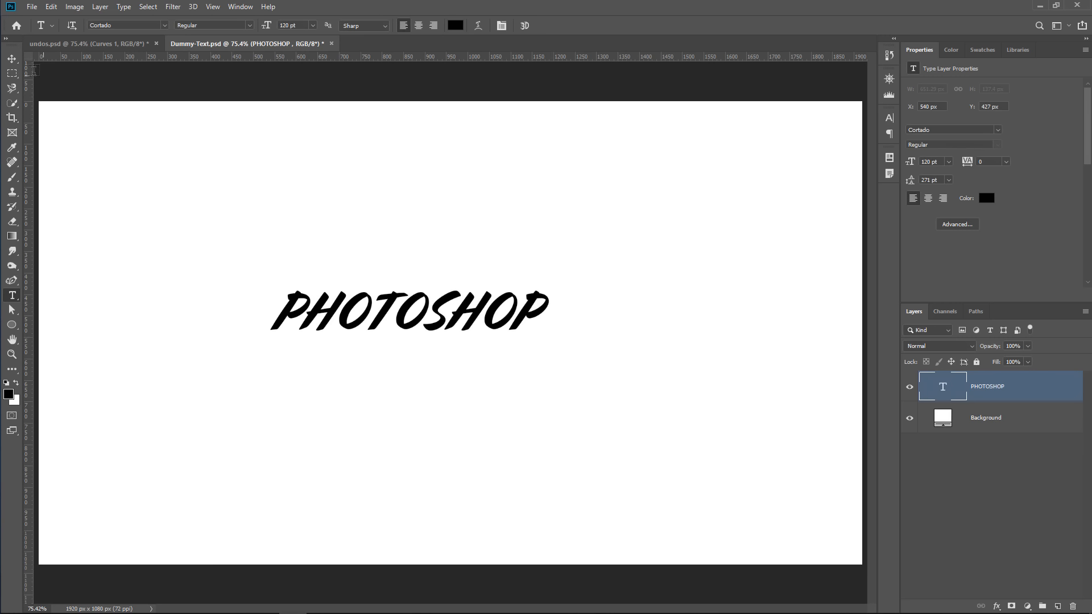
Step: Reopen the PHOTOSHOP text for editing with the Move tool, add a space before SHOP, remove it, and commit
click(13, 60)
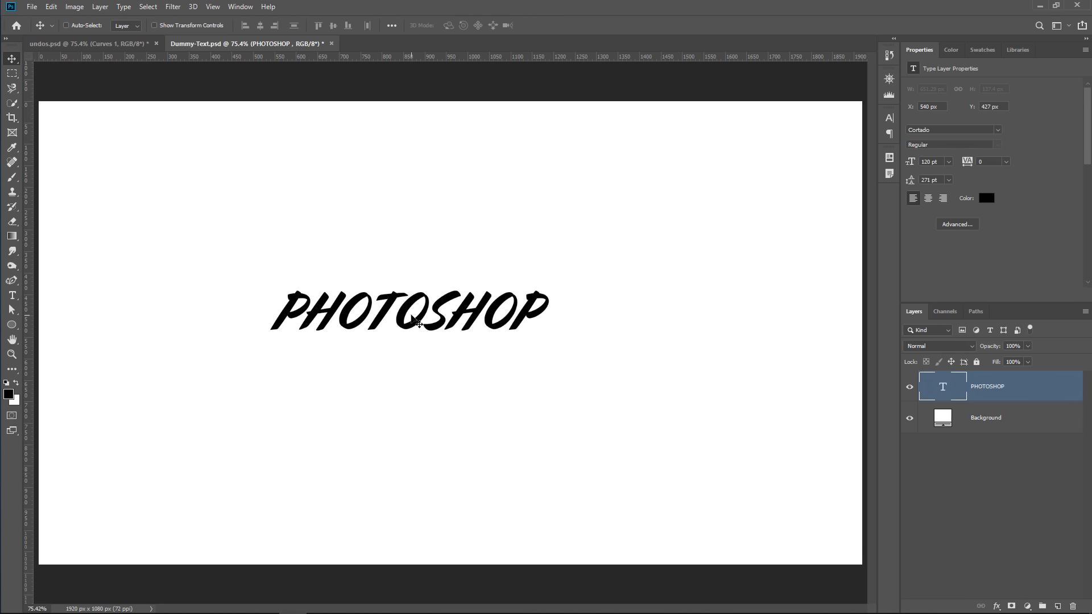
double_click(417, 323)
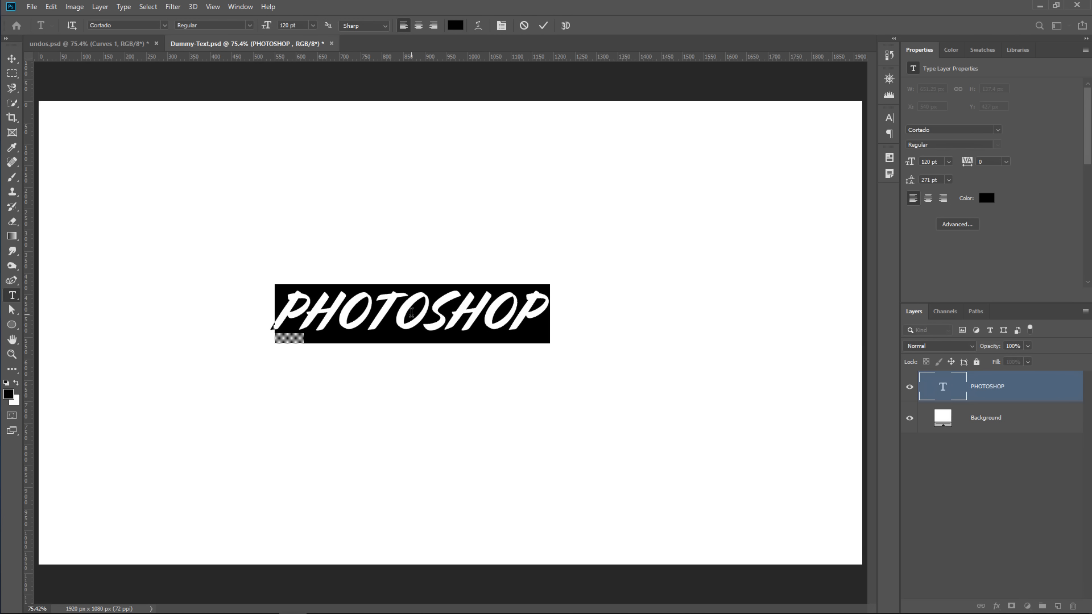
click(411, 313)
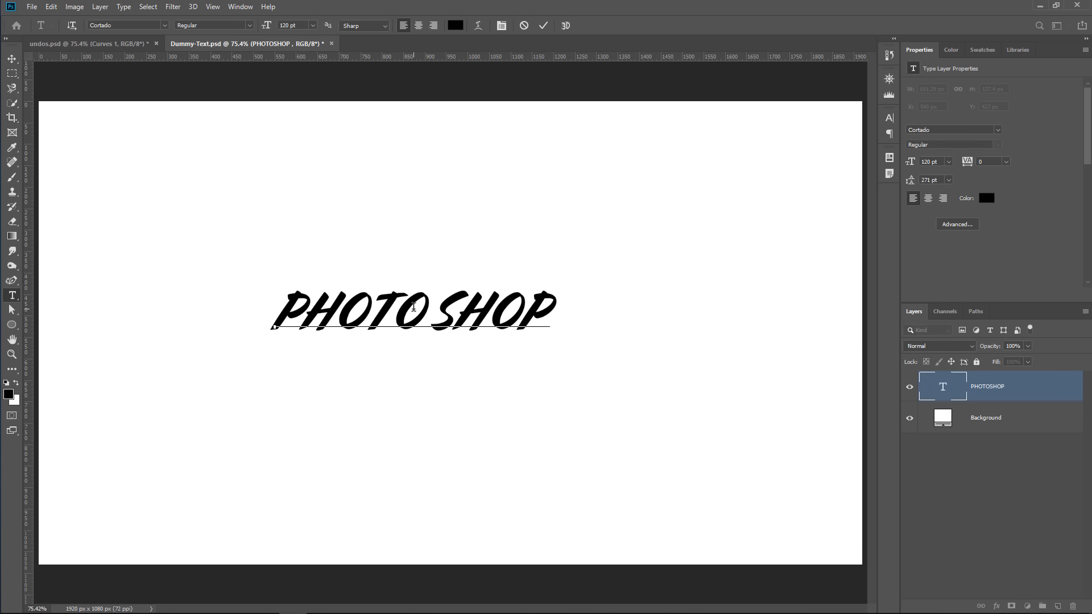
key(BackSpace)
key(ctrl+Return)
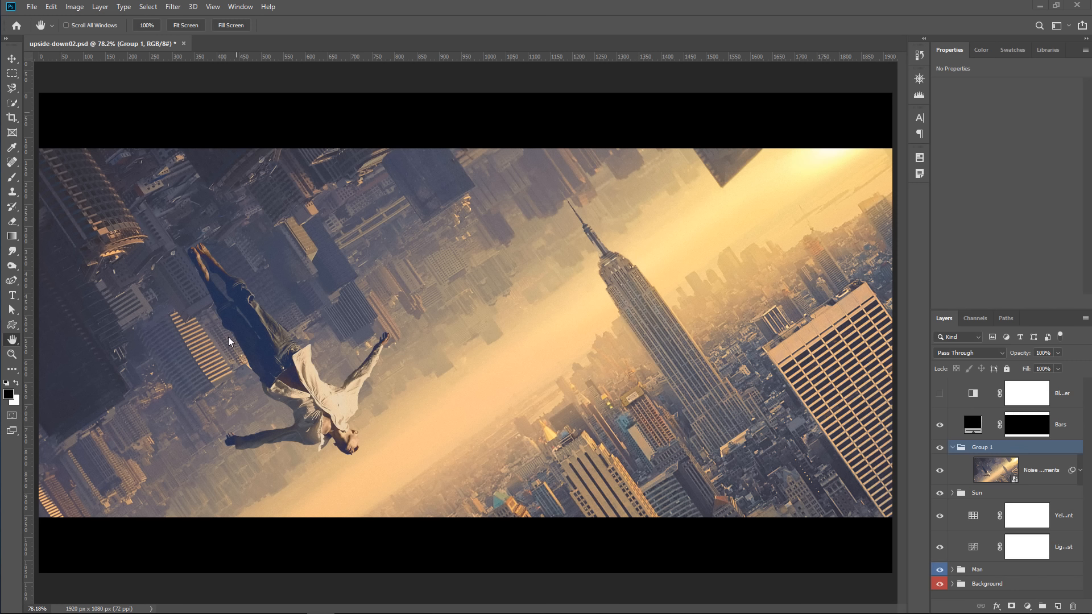
Step: Try flipping the entire canvas of upside-down02.psd horizontally and undo the flip
click(74, 7)
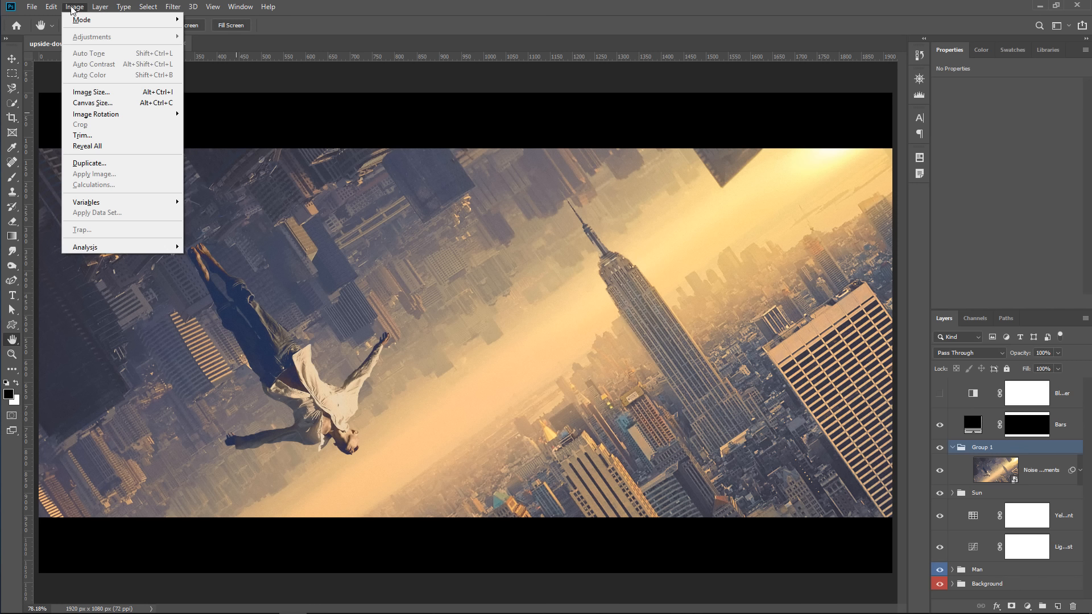
mouse_move(120, 115)
click(230, 163)
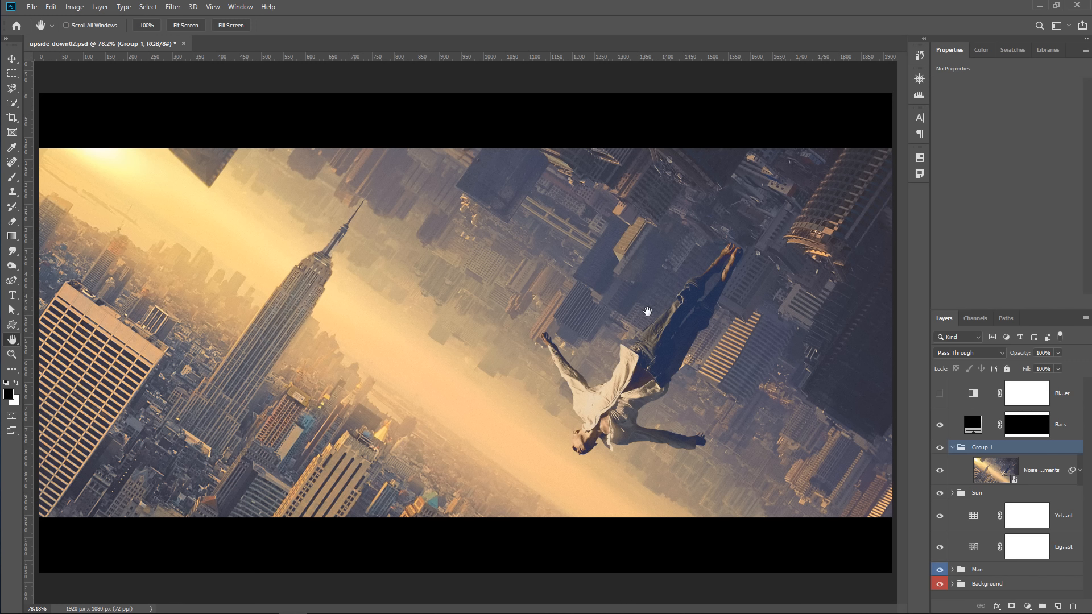
key(ctrl+z)
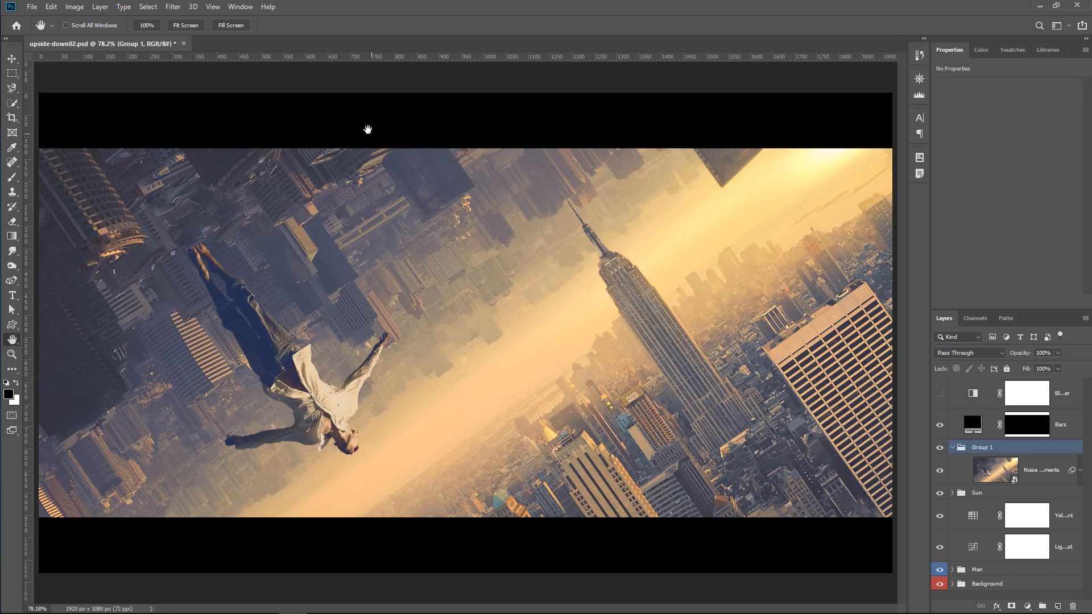
Step: Flip only the view of upside-down02.psd horizontally and close the document, saving its changes
click(213, 7)
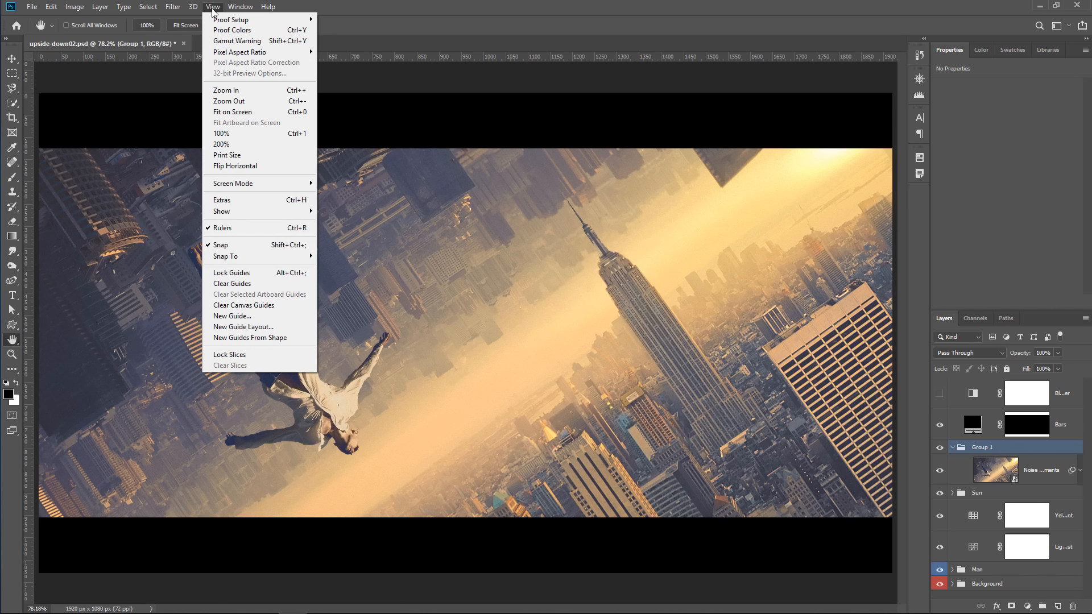
click(246, 168)
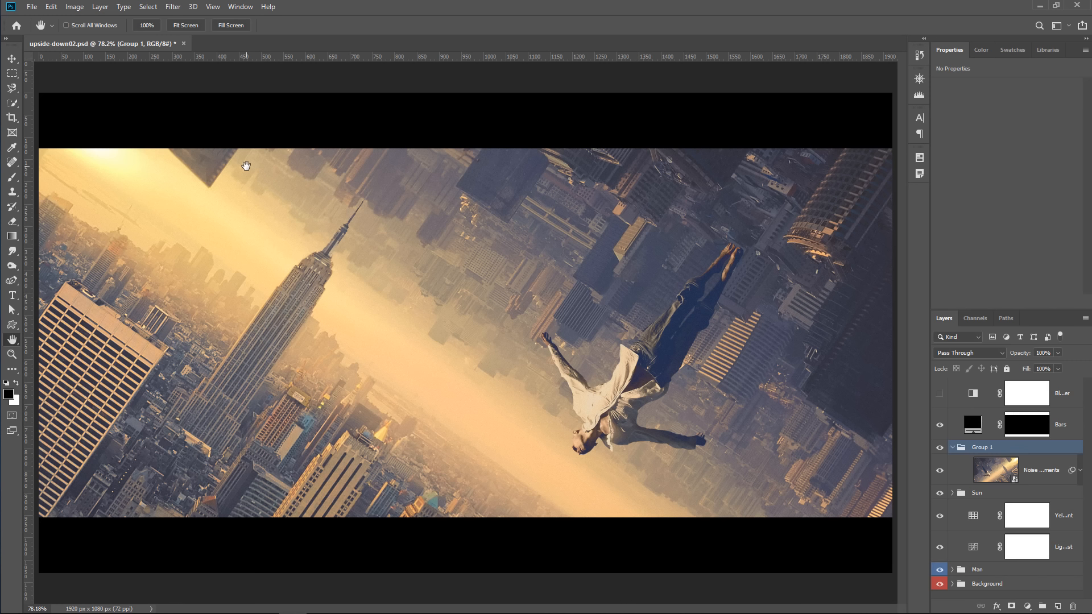
click(183, 45)
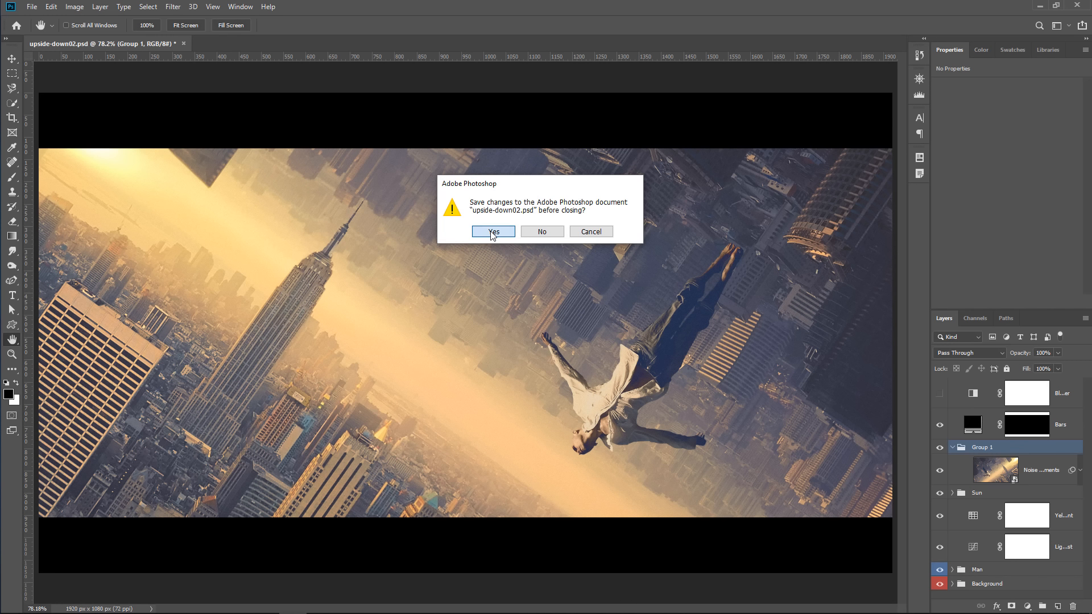
key(Return)
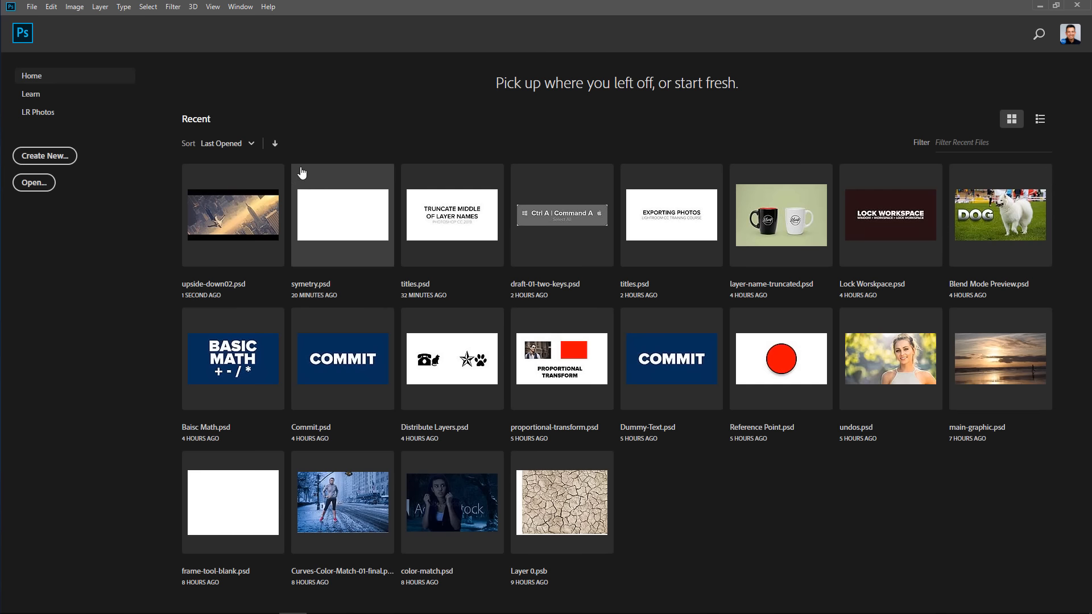
Step: Reopen upside-down02.psd from the recent files and flip its view horizontally
click(253, 225)
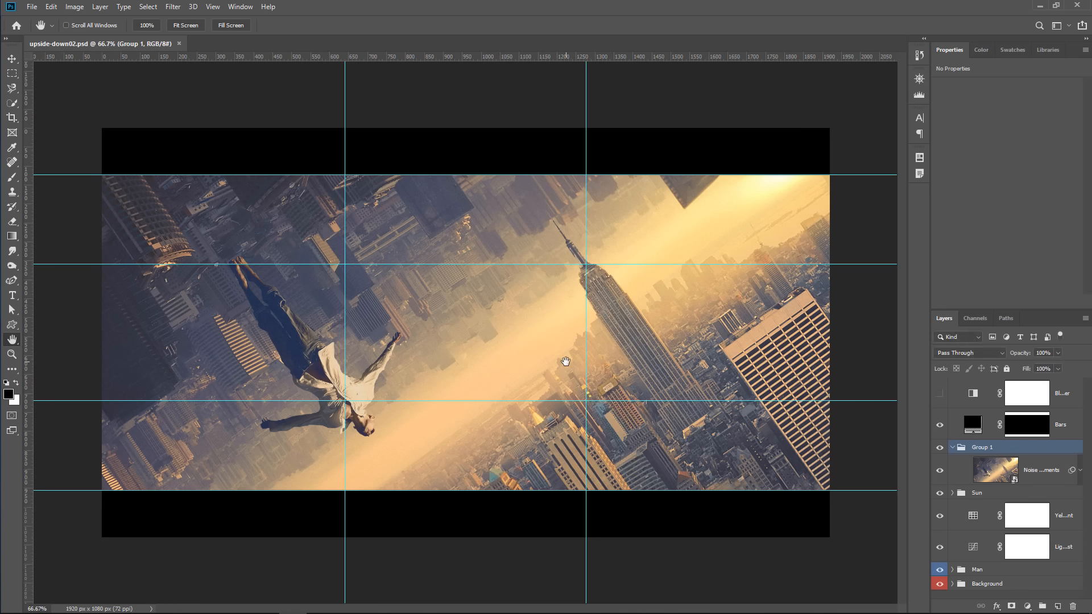
click(213, 7)
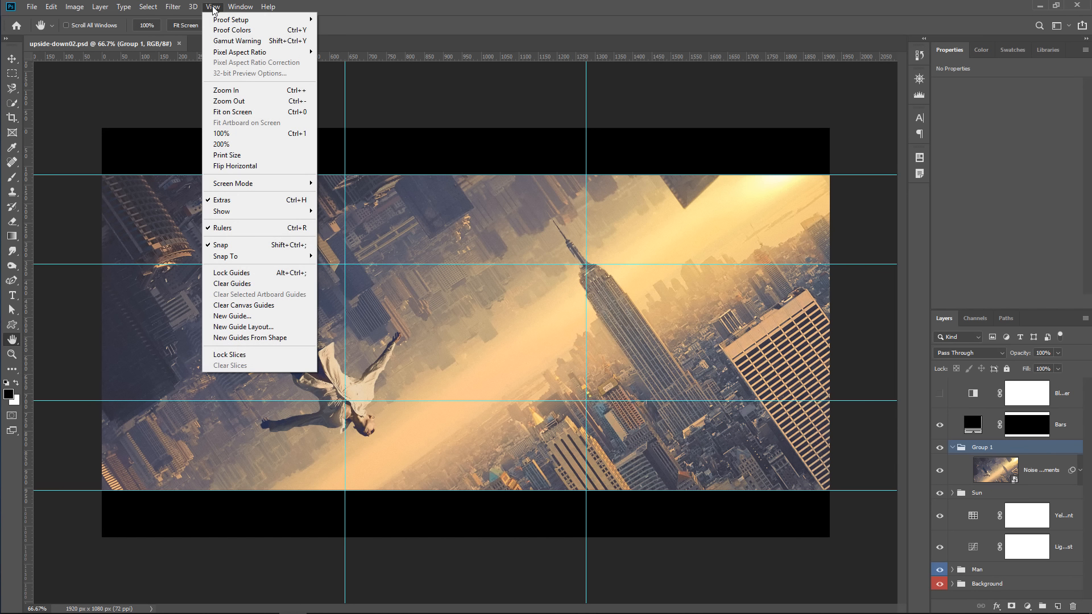
click(252, 165)
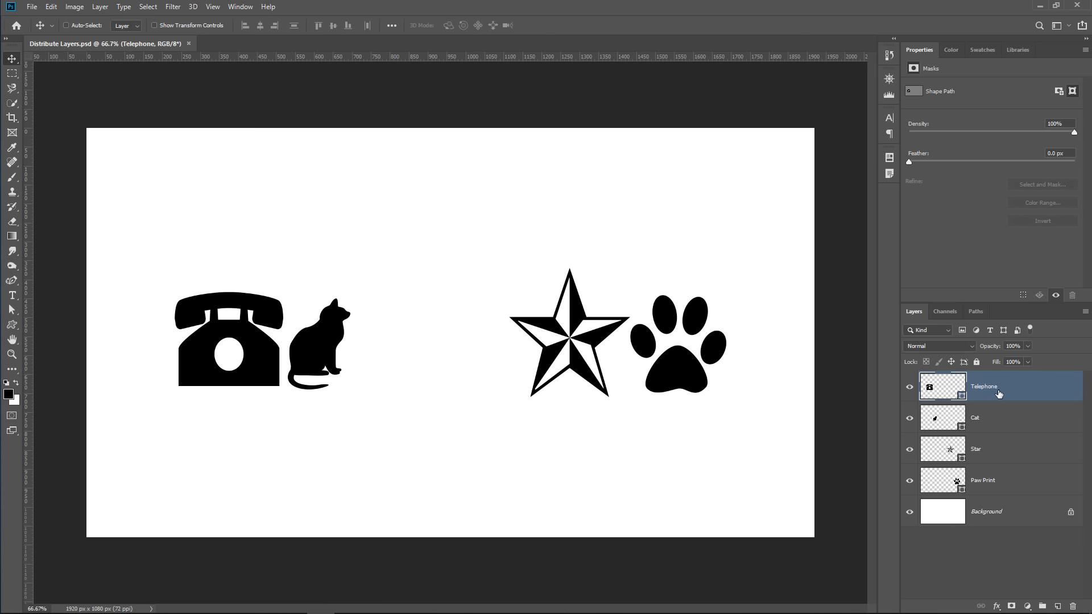
Step: Select the Telephone through Paw Print layers, distribute them by horizontal centers, and equalize the horizontal spacing between them
shift+click(999, 493)
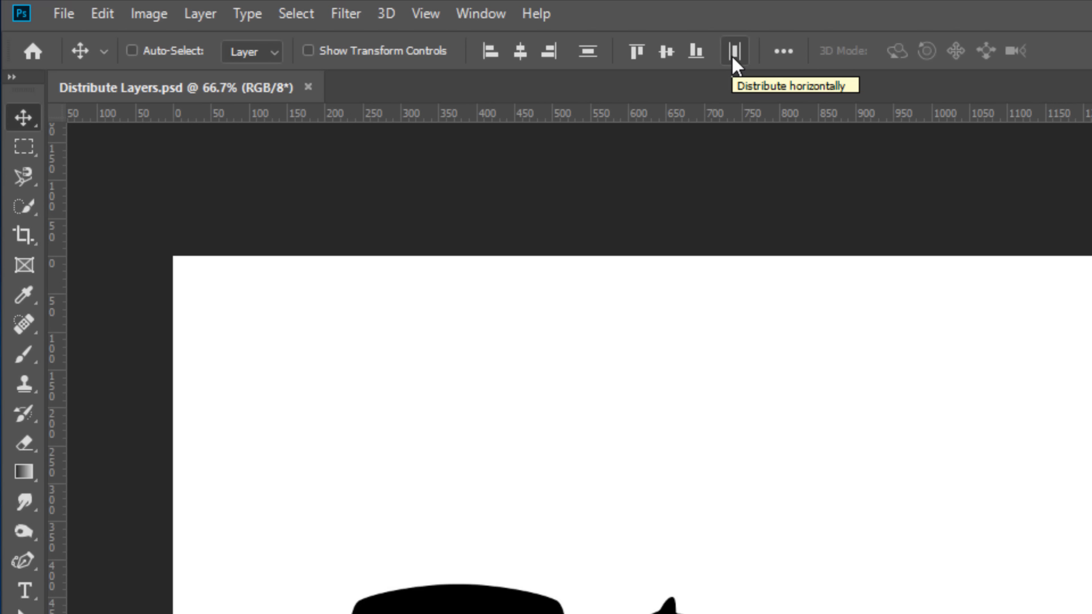
click(785, 55)
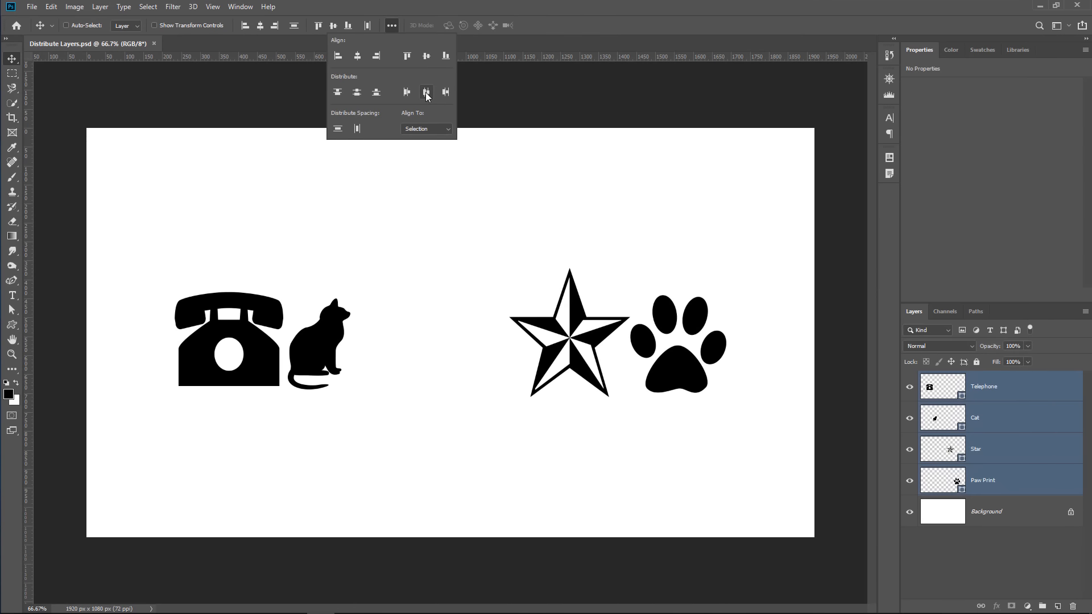
click(851, 184)
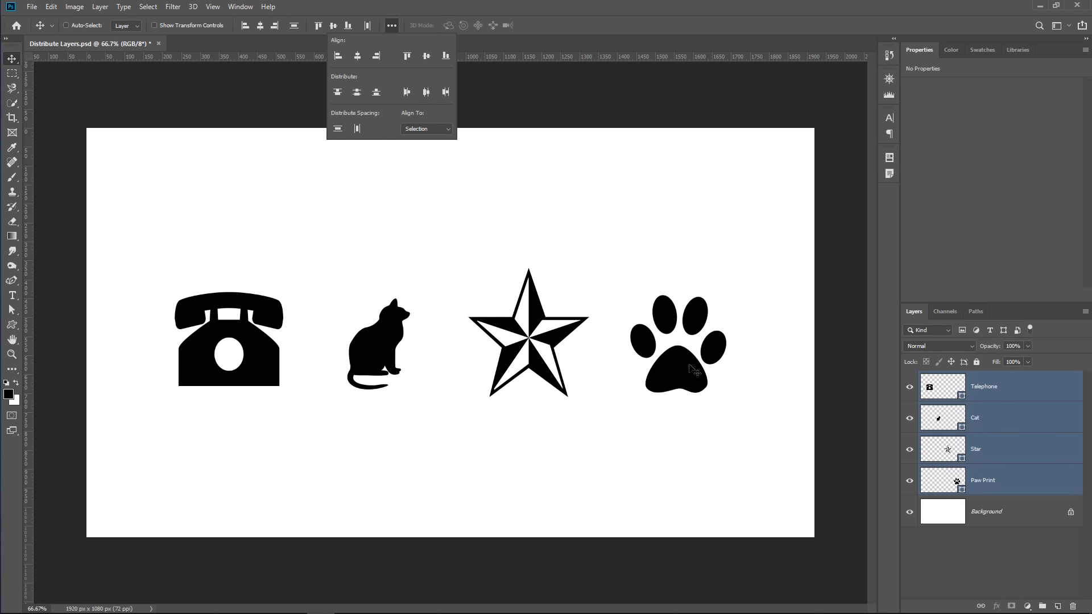
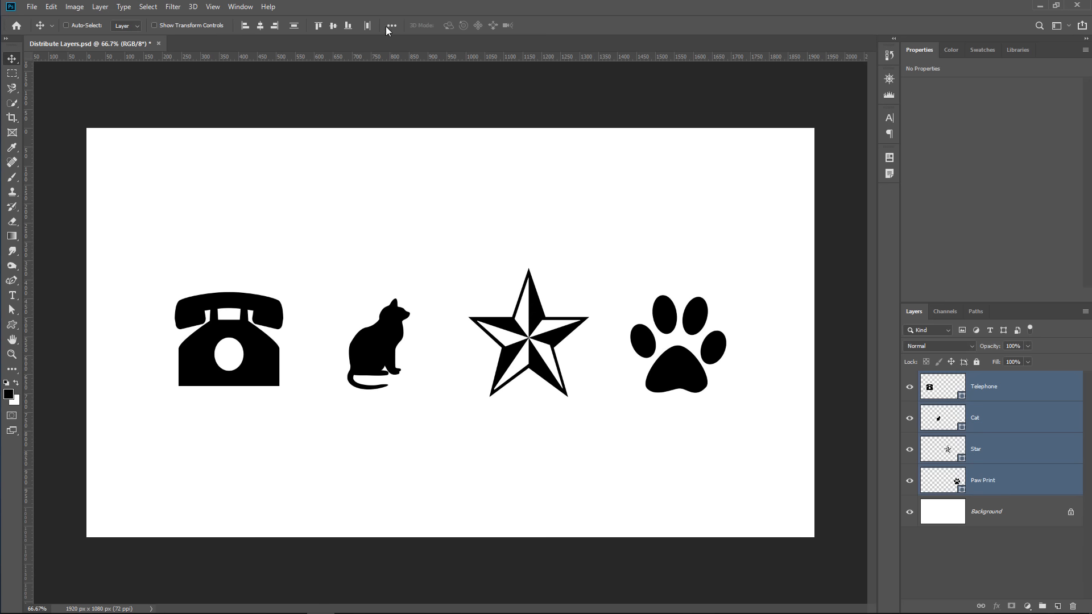
click(390, 26)
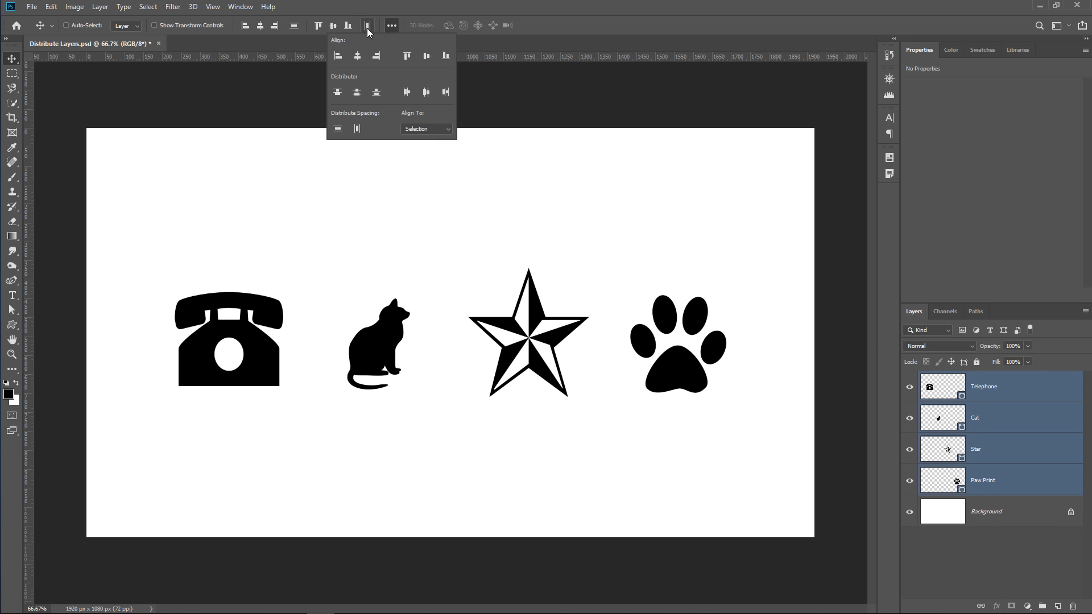
click(358, 128)
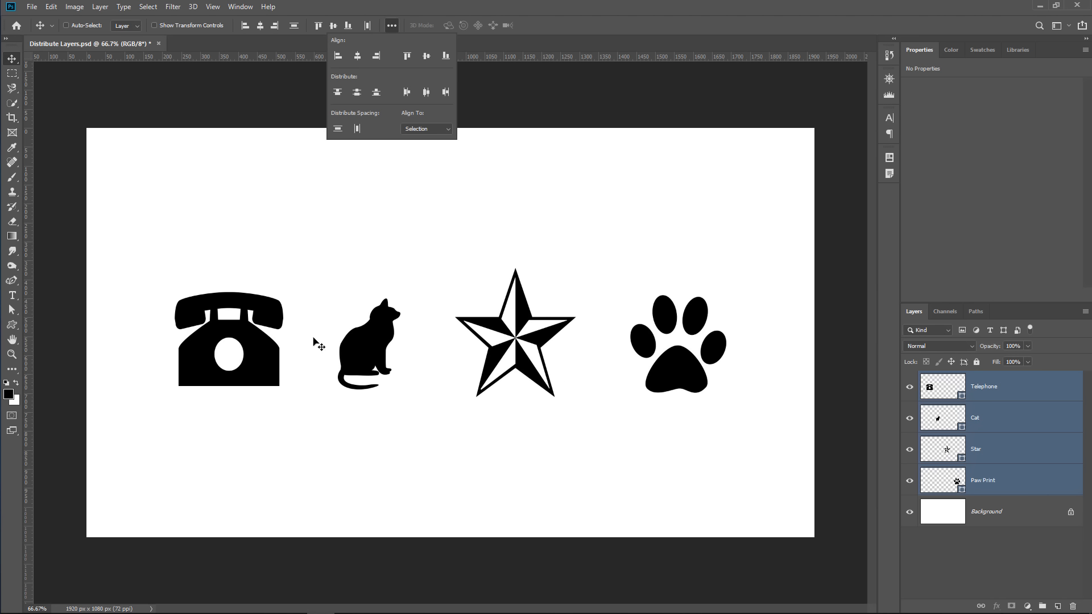
Step: Select only the Cat layer and set the alignment reference to Canvas
click(947, 421)
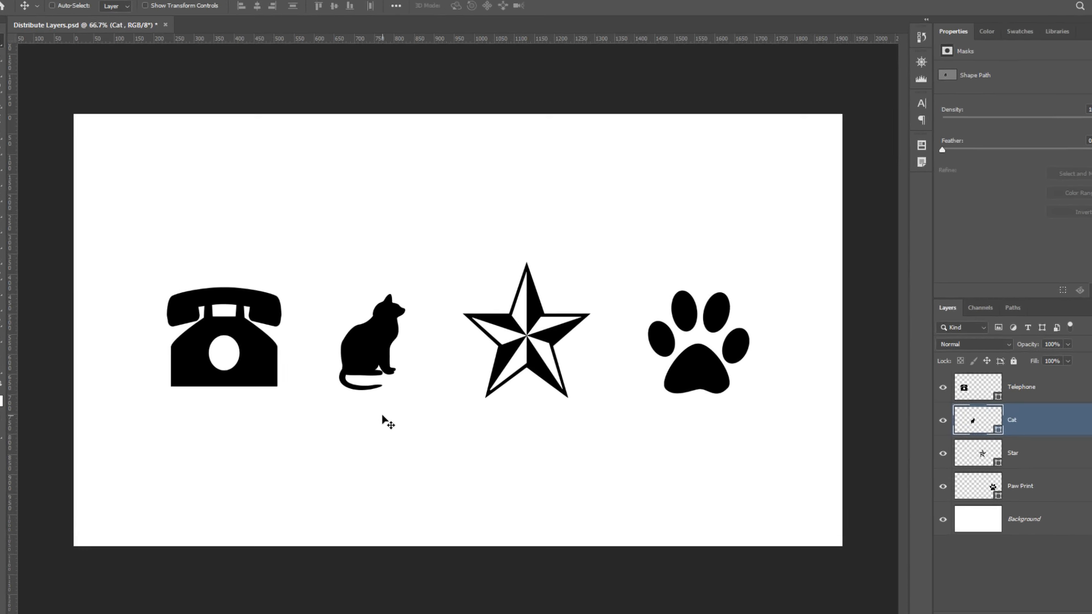
key(ctrl)
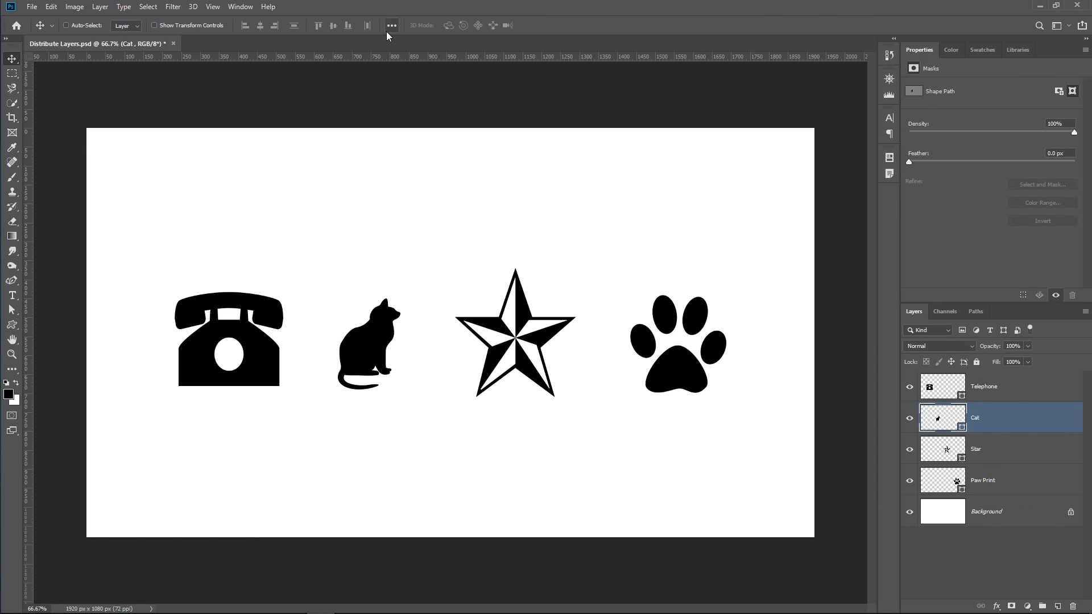
click(392, 25)
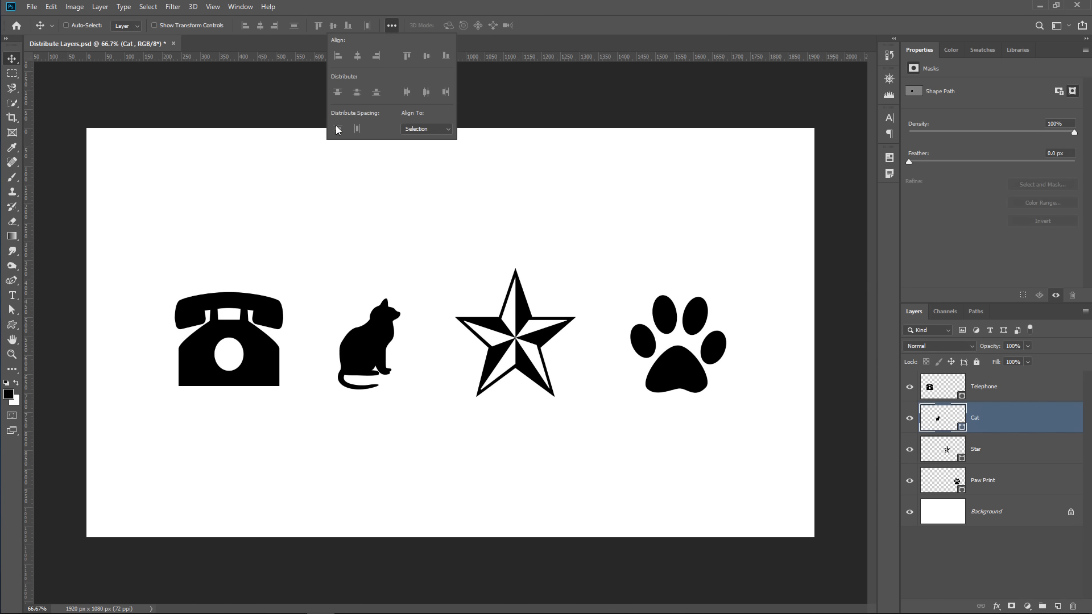
click(409, 131)
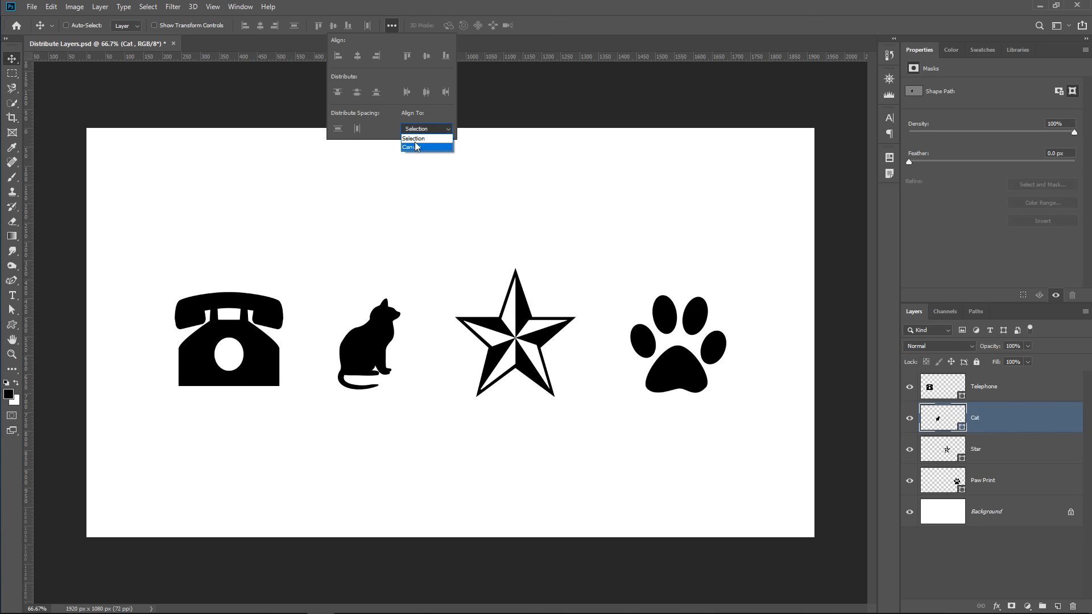
click(414, 146)
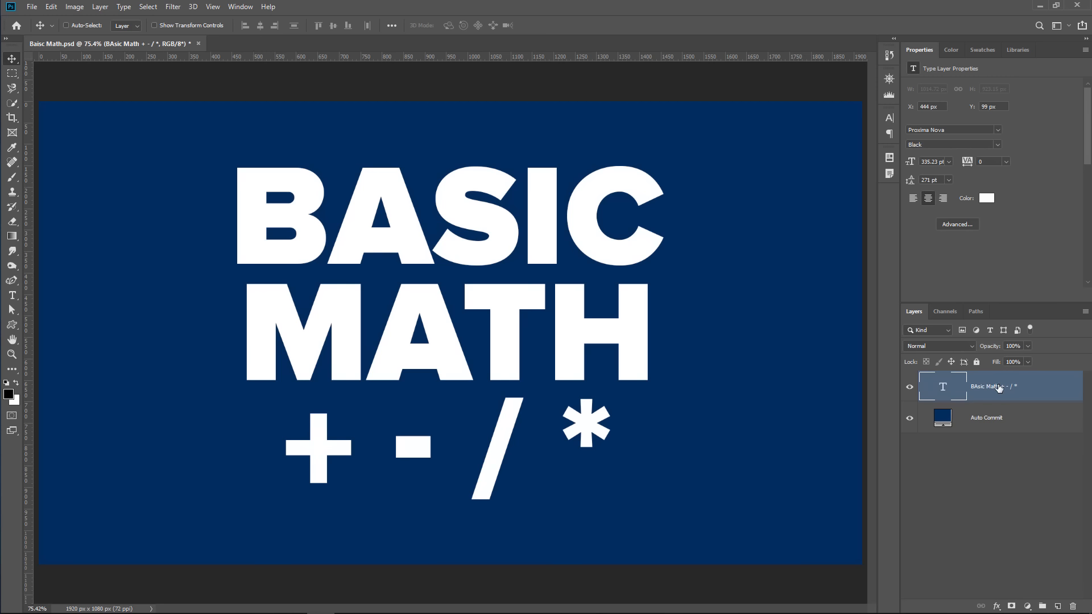
Step: Set the opacity of the "BAsic Math + - / *" text layer using the expression 100-38
click(1010, 345)
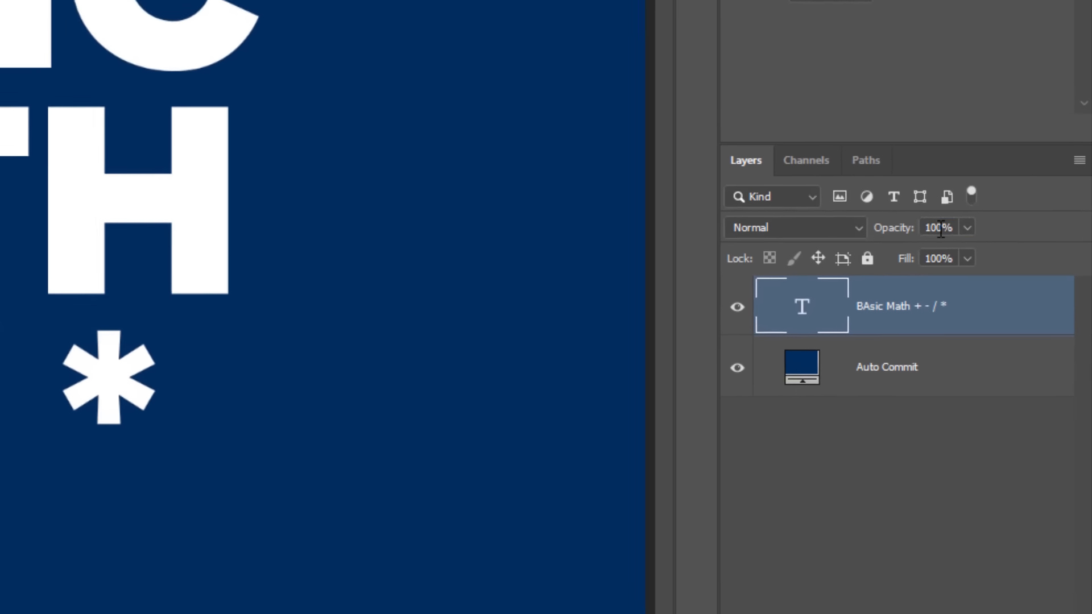
drag(948, 222, 892, 227)
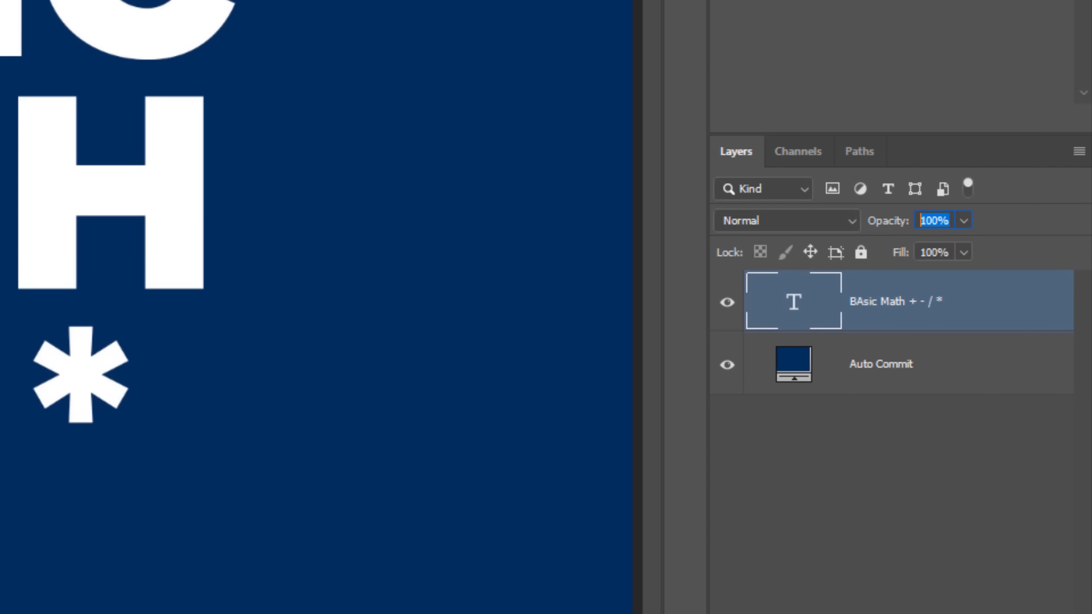
text(10)
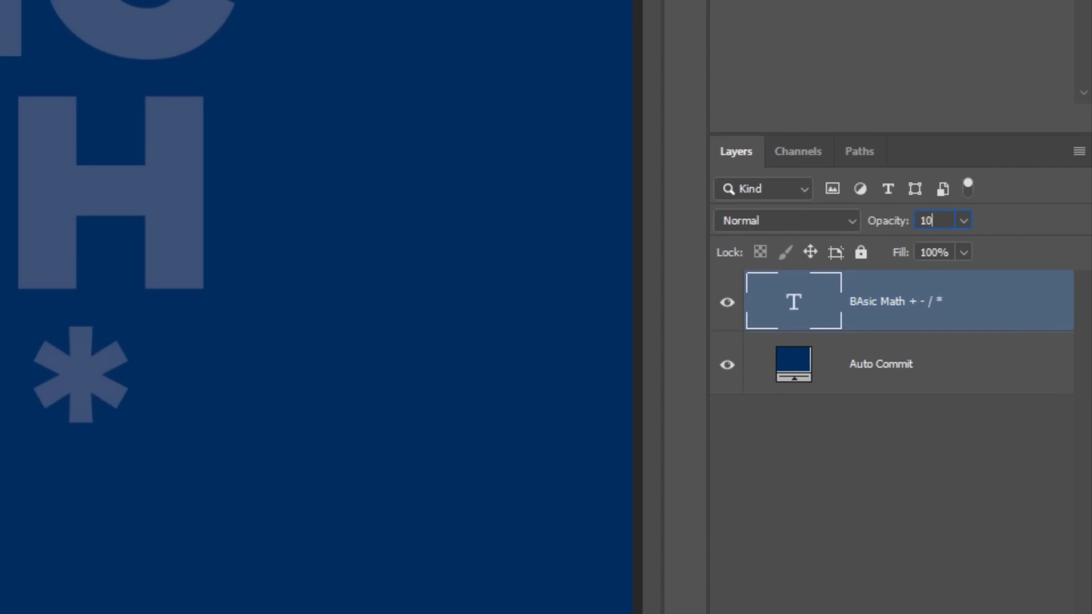
text(0-38)
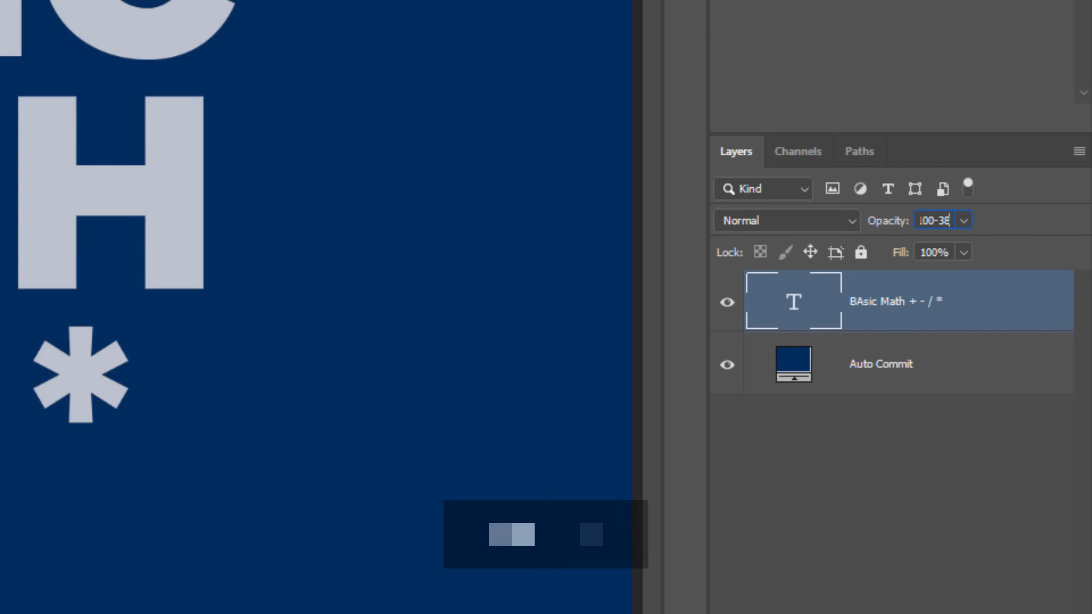
key(Return)
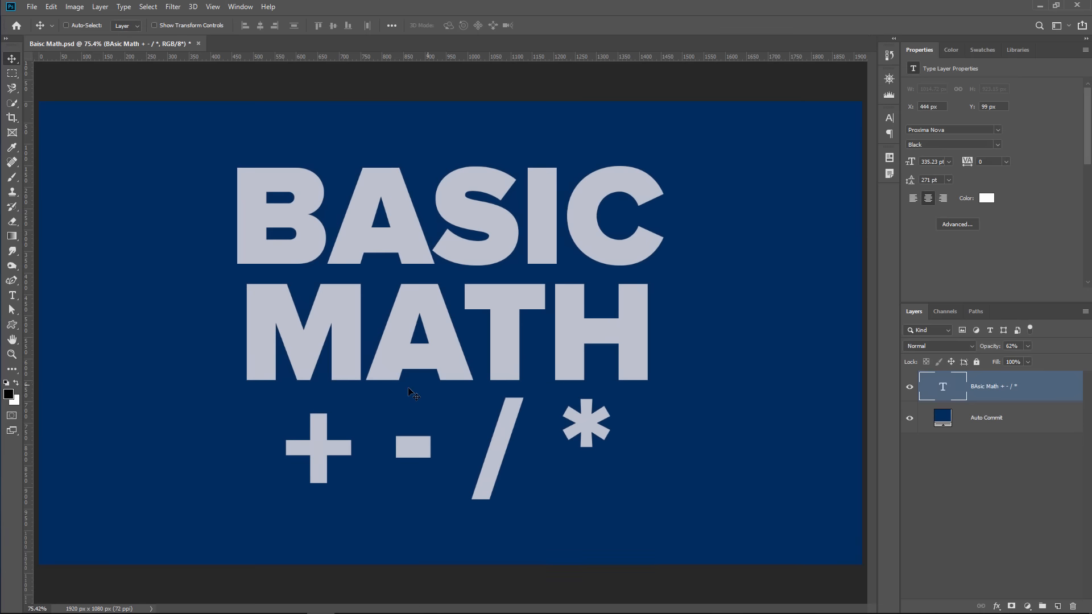
Step: Scale the "BAsic Math + - / *" text layer proportionally with Free Transform, entering the width as the expression 100*.27
key(ctrl+t)
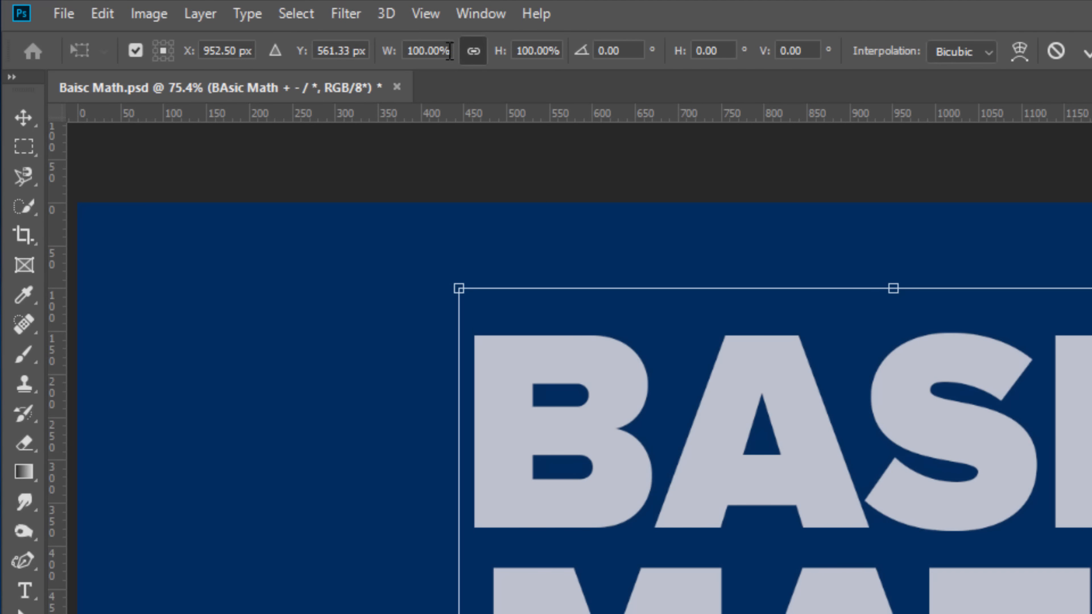
click(448, 50)
text(1)
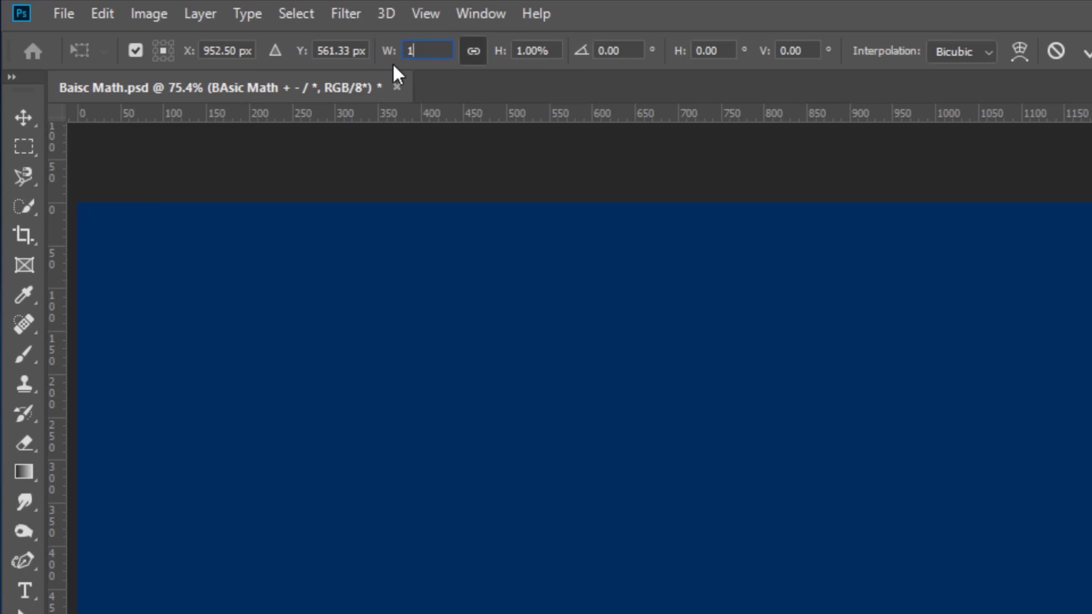
text(00%)
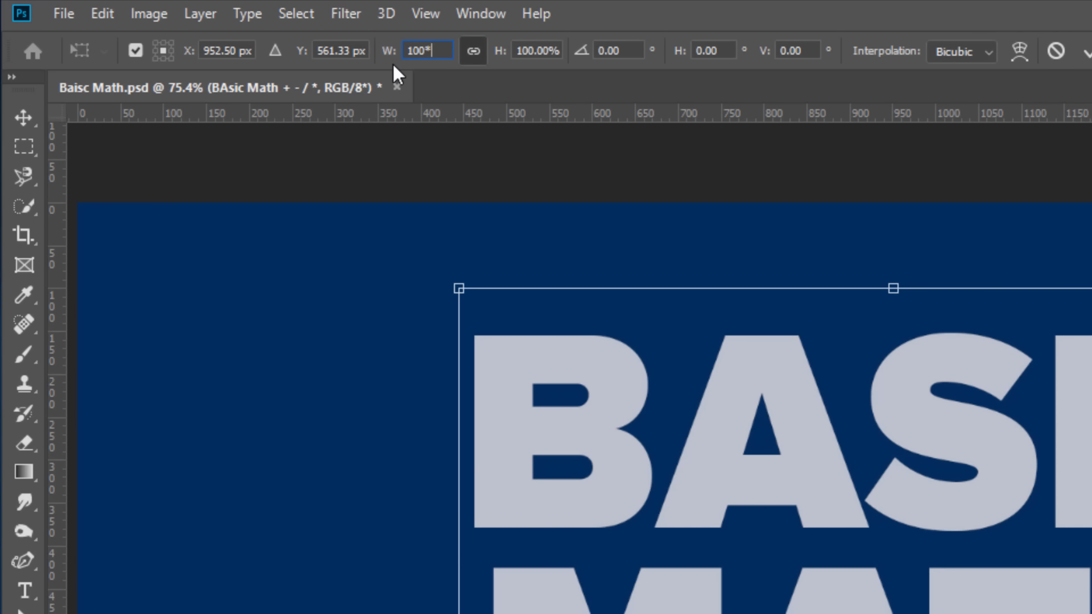
text(.27)
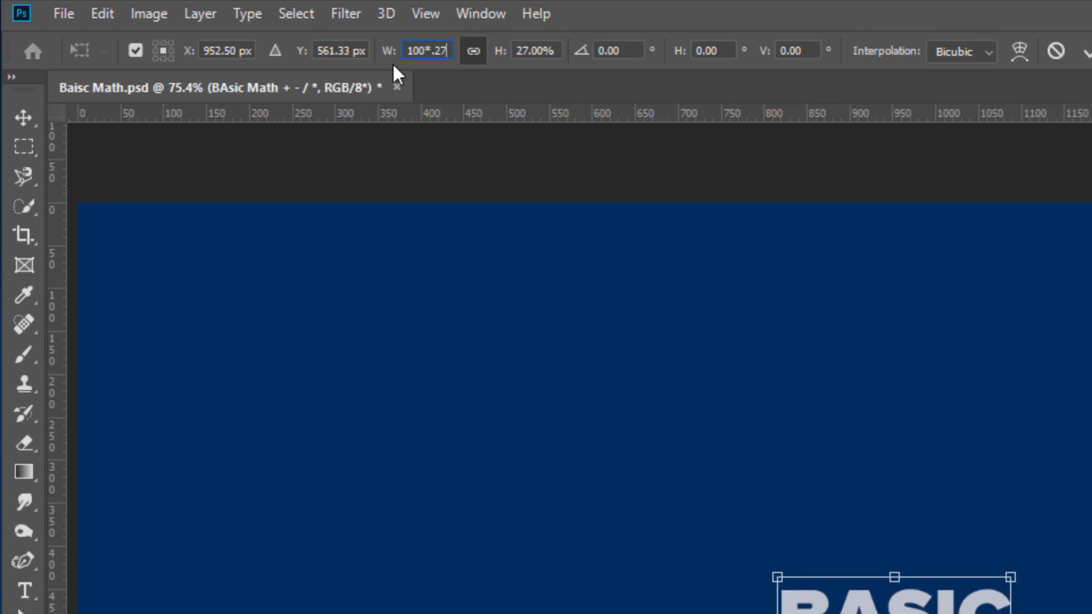
key(Return)
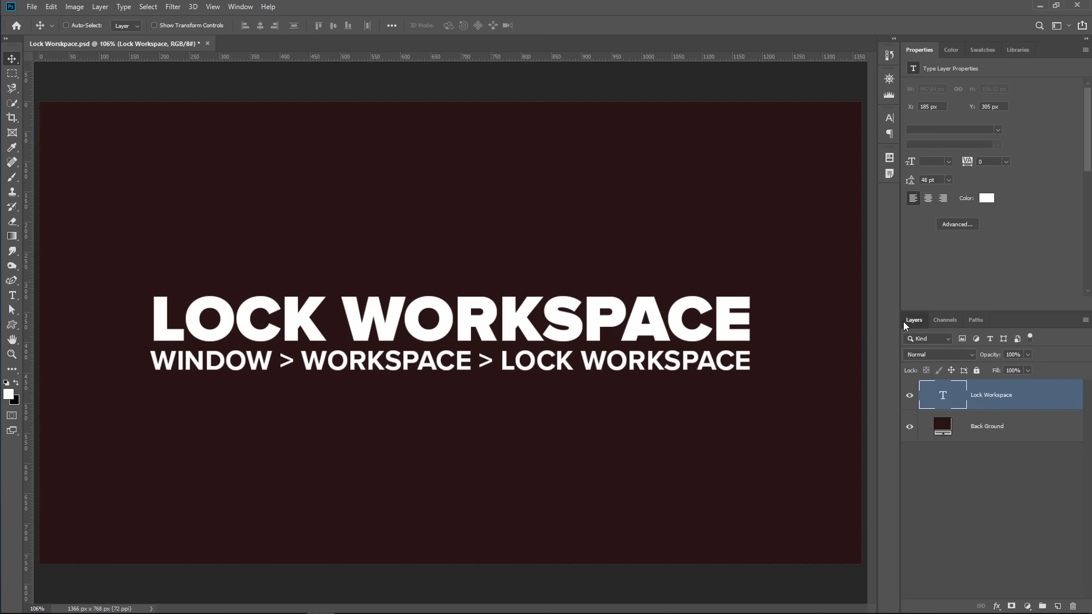
Step: Lock the workspace and try to resize the Layers panel group to test the lock
mouse_move(906, 320)
mouse_down()
mouse_move(325, 282)
mouse_move(911, 327)
mouse_up()
click(239, 7)
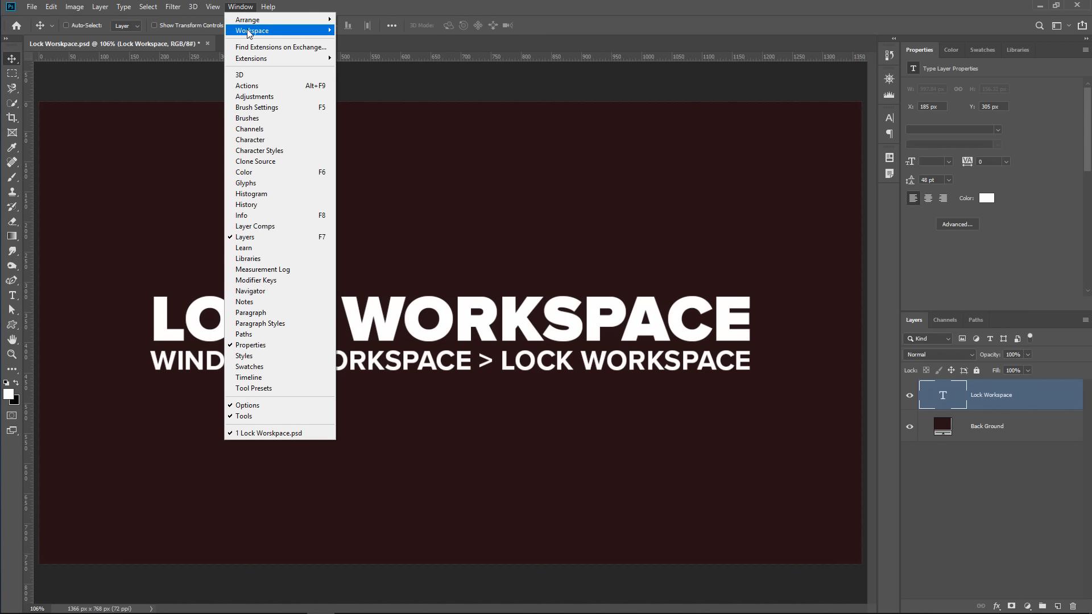
mouse_move(265, 32)
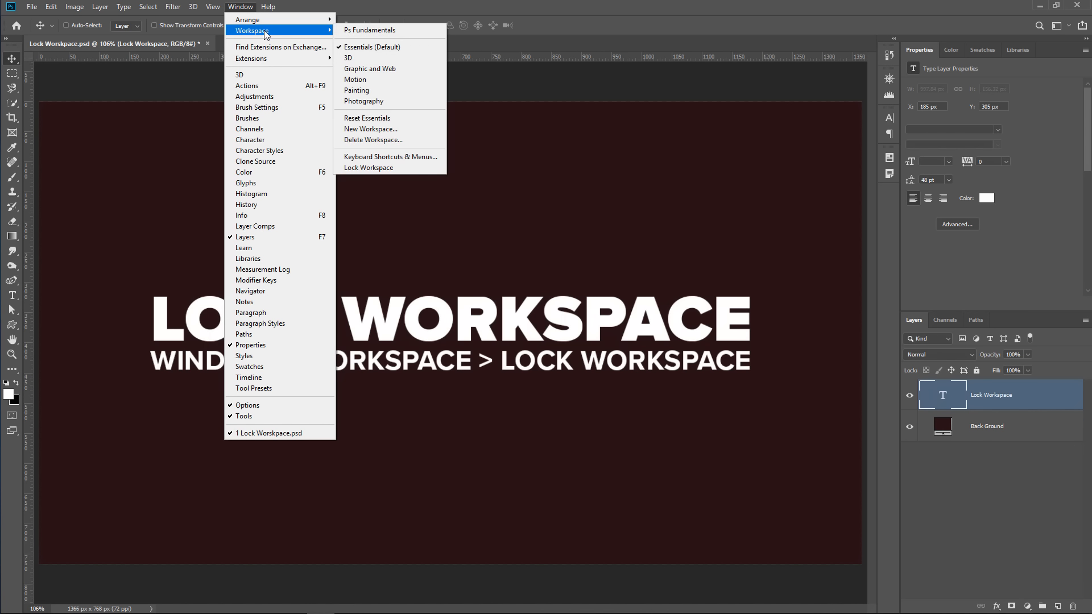
click(418, 169)
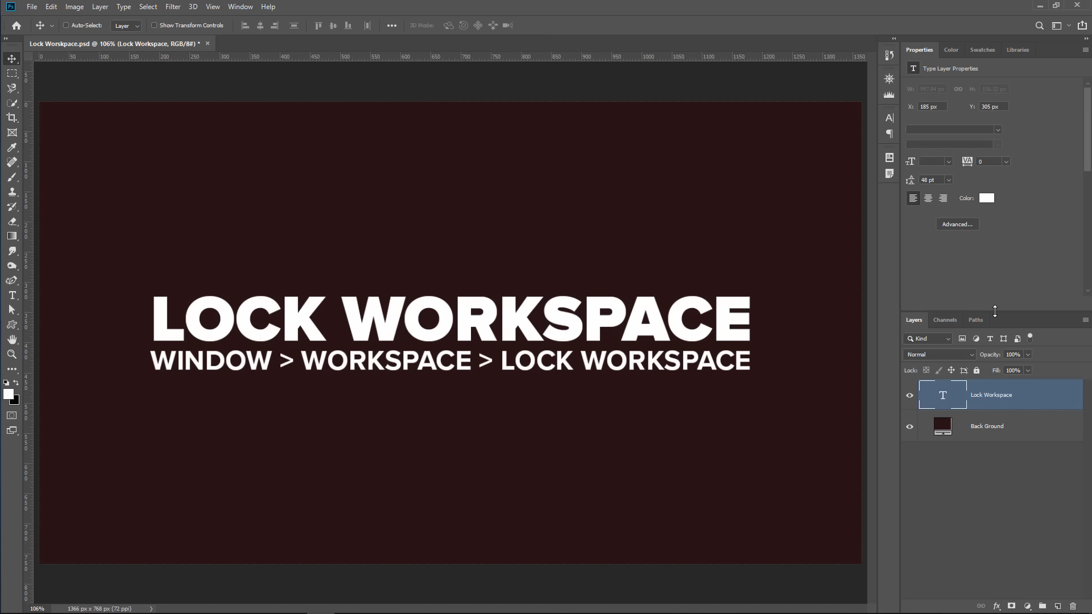
drag(994, 311, 1003, 268)
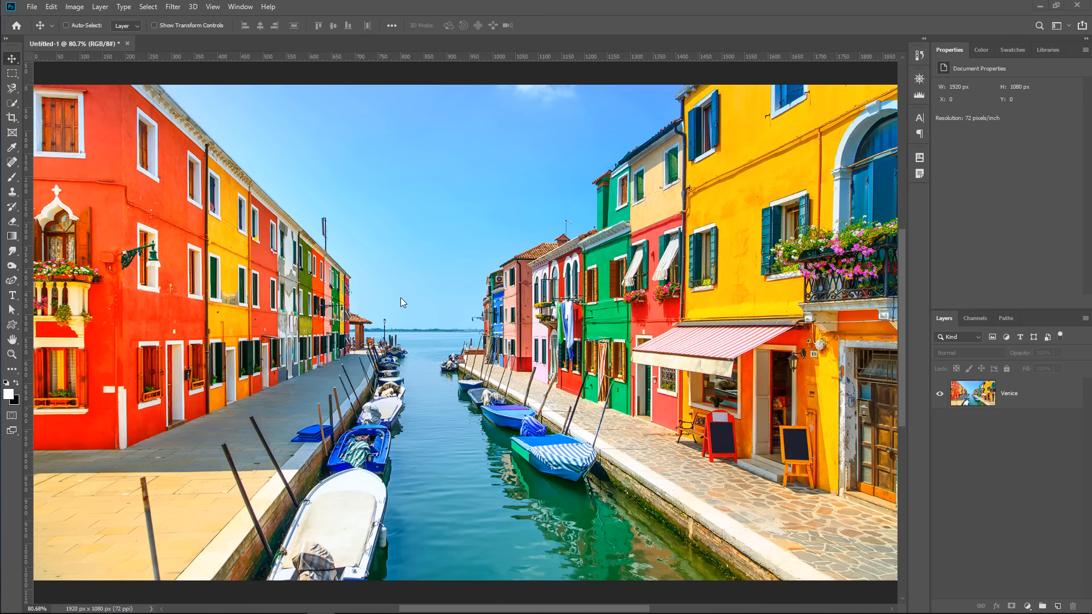
Step: Show the Color panel and change its display from Hue Cube to Color Wheel
click(240, 6)
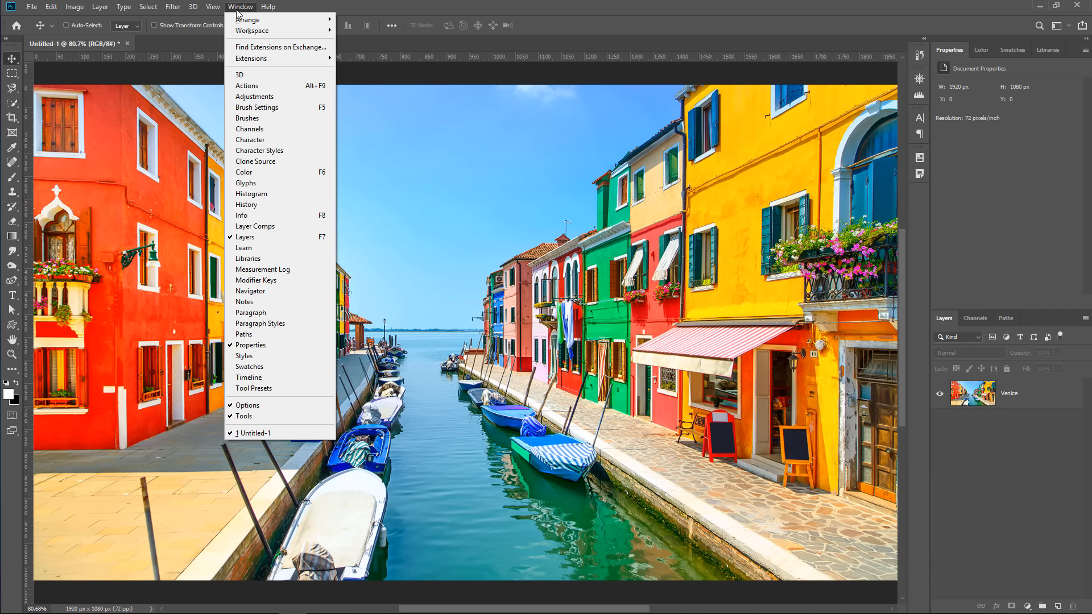
click(257, 174)
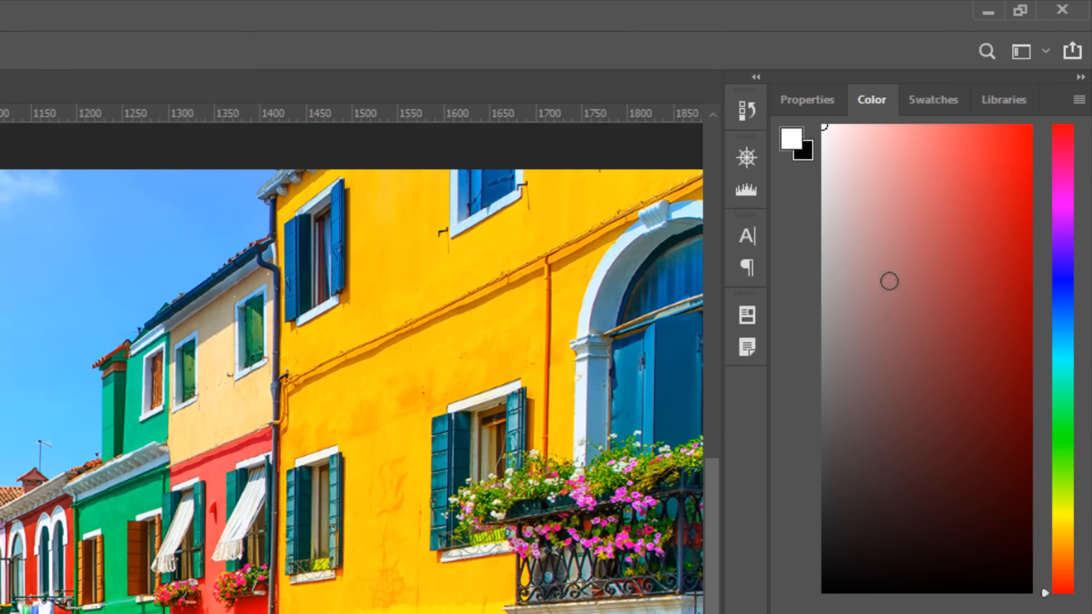
click(1078, 100)
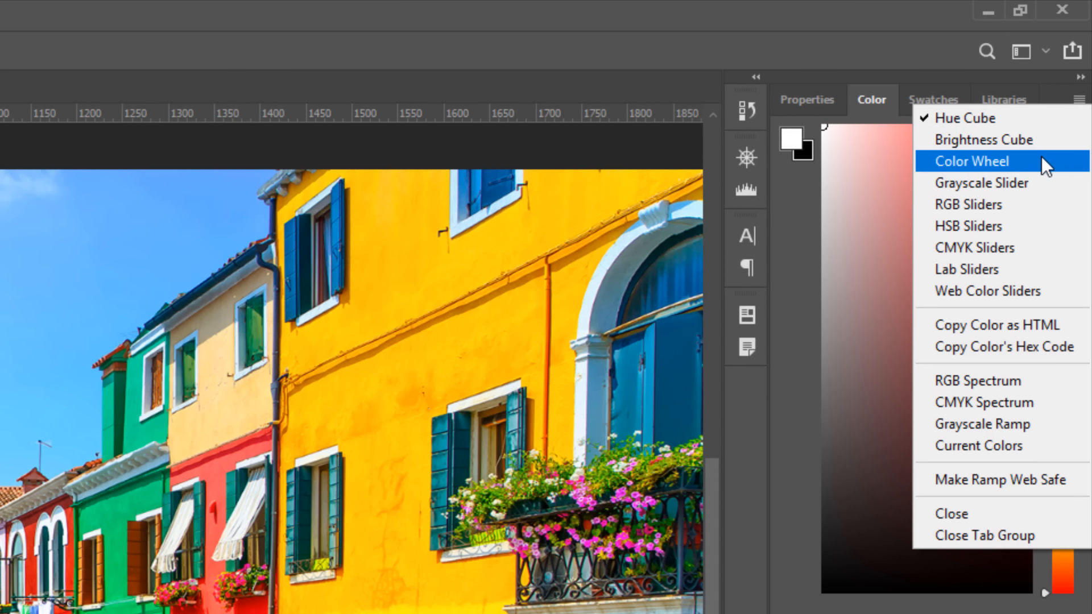
click(1021, 161)
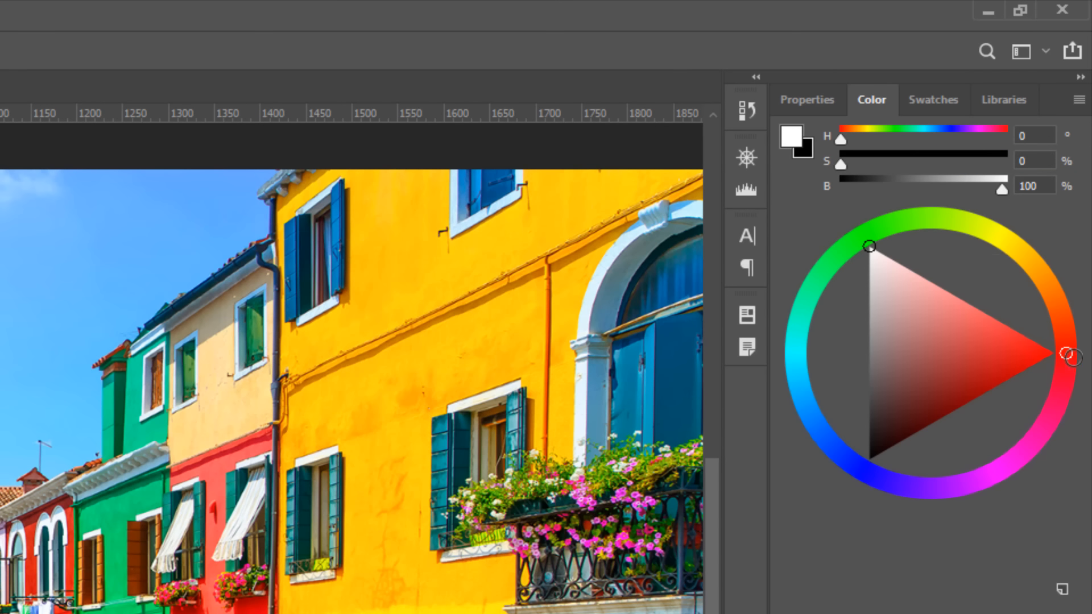
Step: On the color wheel, set hue 28° and a gray with 38% brightness, and switch to the opposite blue hue, 241°
mouse_move(1064, 357)
mouse_down()
mouse_move(1069, 340)
mouse_move(984, 231)
mouse_move(878, 227)
mouse_move(797, 366)
mouse_move(918, 519)
mouse_move(1064, 341)
mouse_move(1049, 290)
mouse_up()
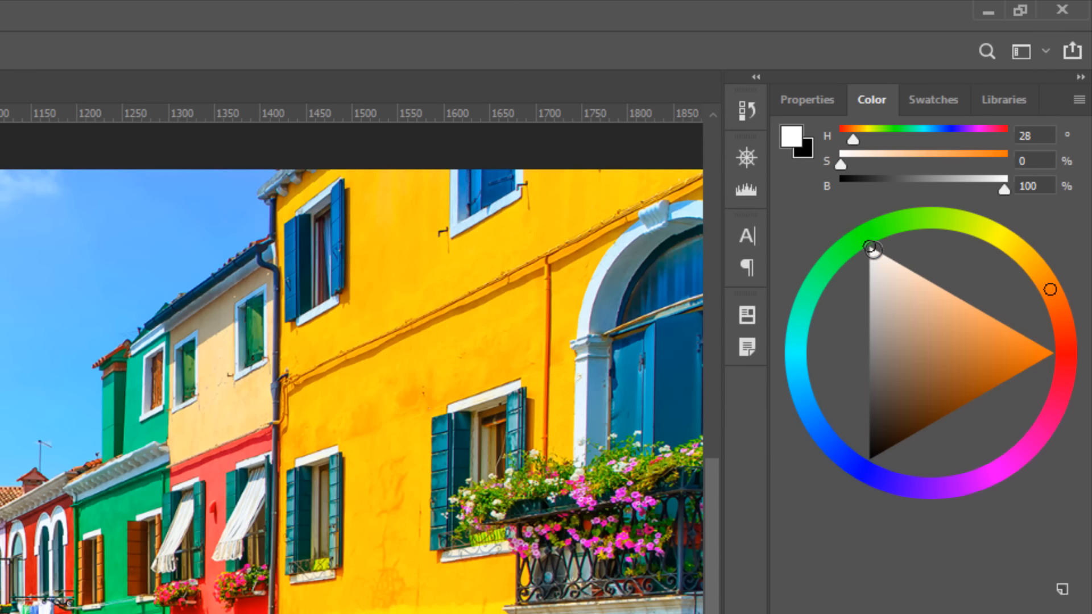
mouse_move(870, 251)
mouse_down()
mouse_move(862, 440)
mouse_move(852, 273)
mouse_move(845, 378)
mouse_move(838, 327)
mouse_move(1043, 358)
mouse_move(872, 365)
mouse_move(997, 370)
mouse_move(938, 373)
mouse_move(840, 412)
mouse_up()
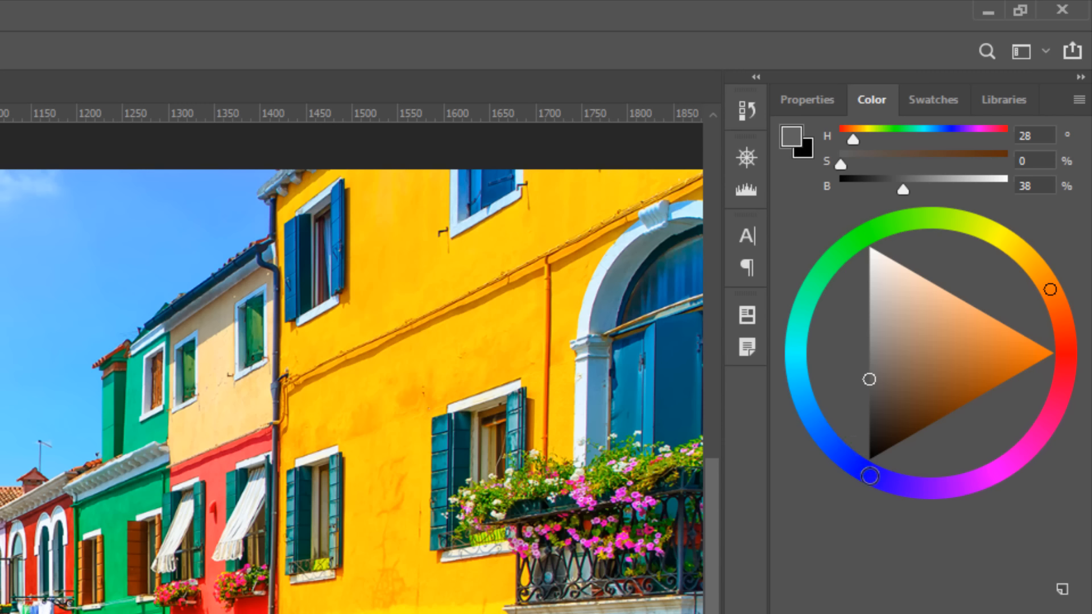
click(865, 472)
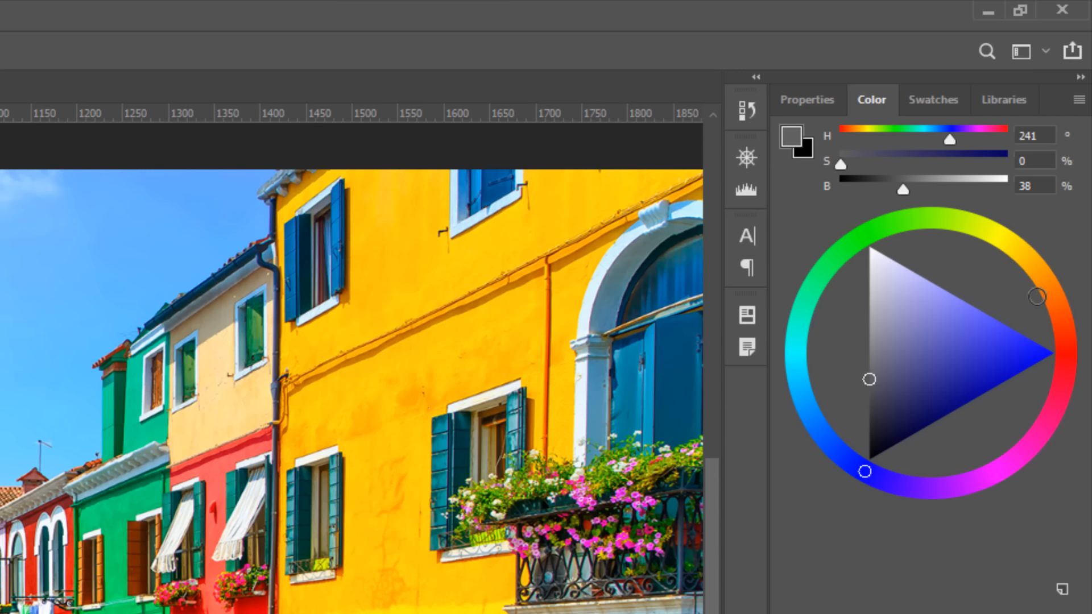
click(990, 237)
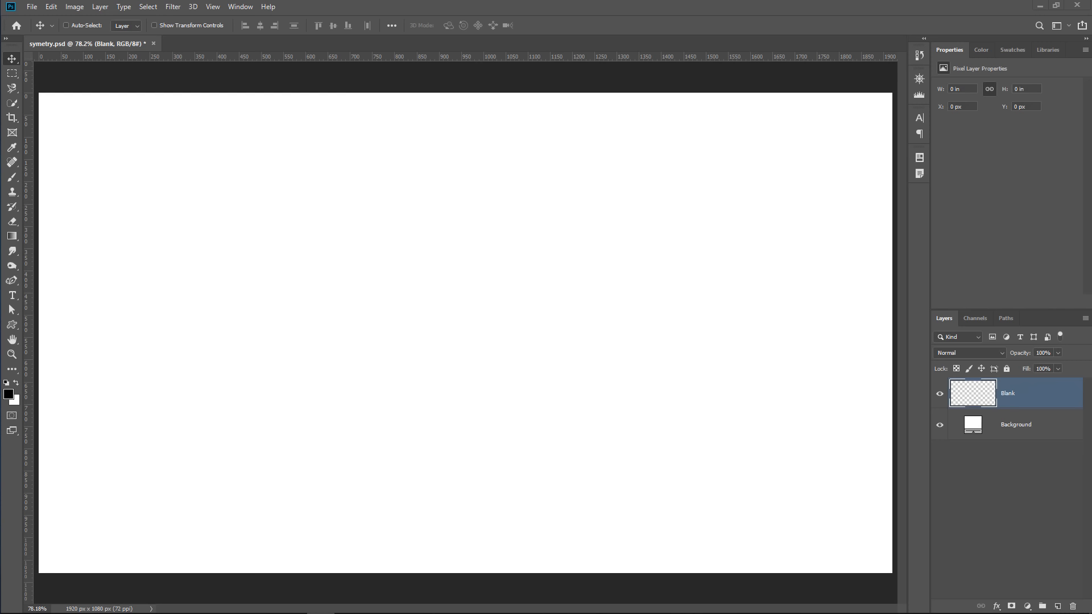
Step: Choose the Brush tool with Vertical symmetry, paint a mirrored wavy outline on the Blank layer of symetry.psd, and undo the stroke
click(11, 182)
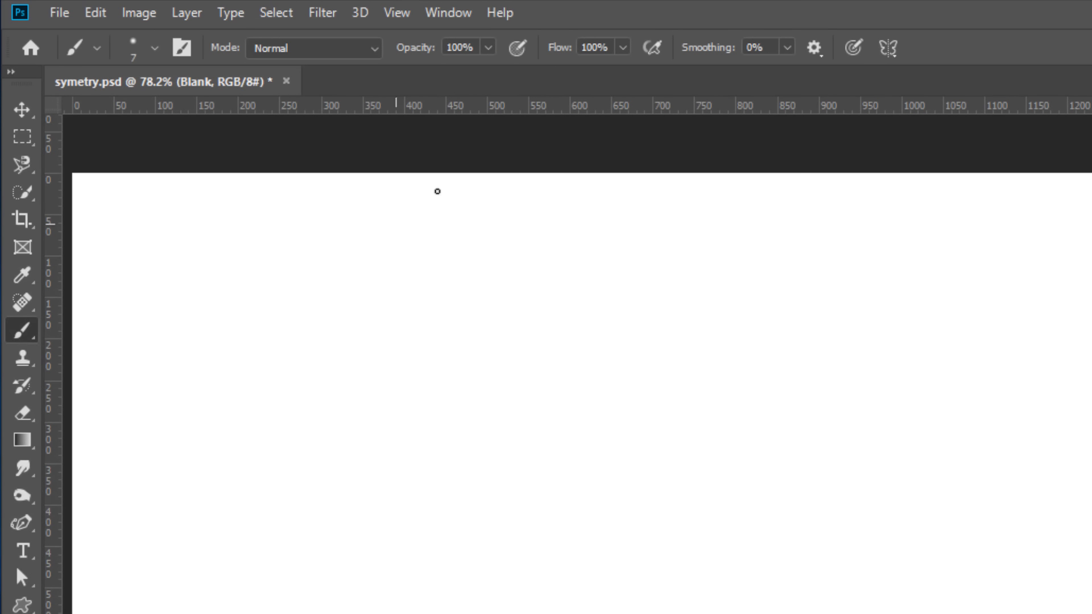
click(895, 51)
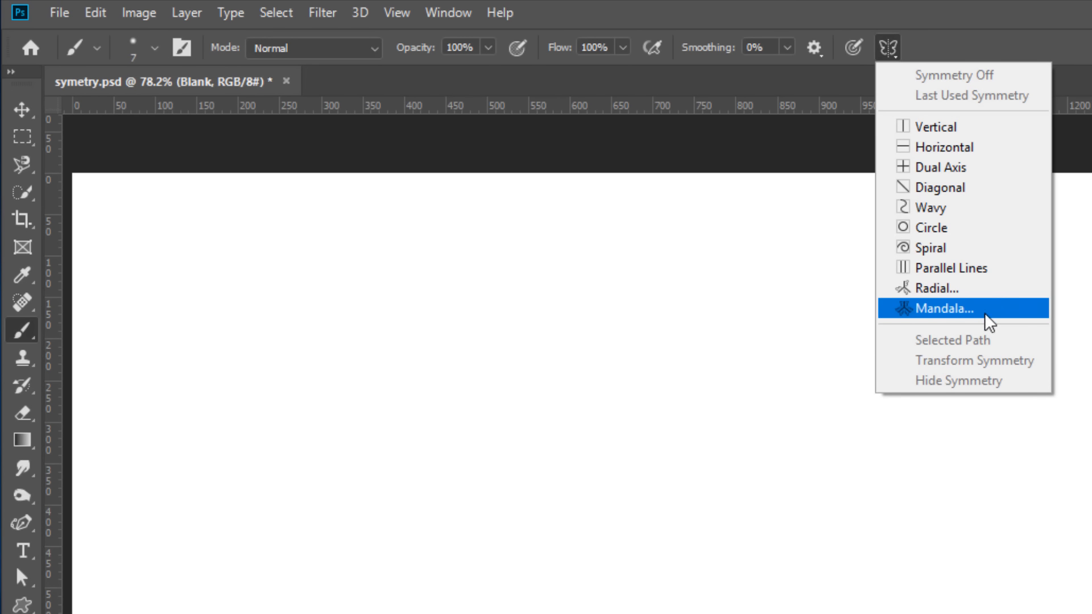
click(979, 128)
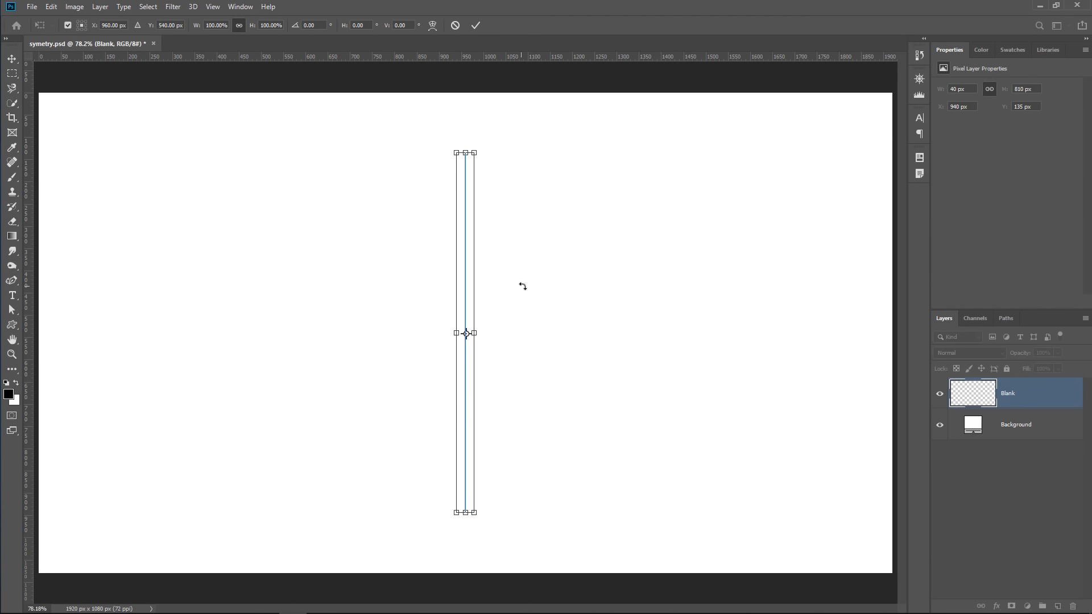
key(Return)
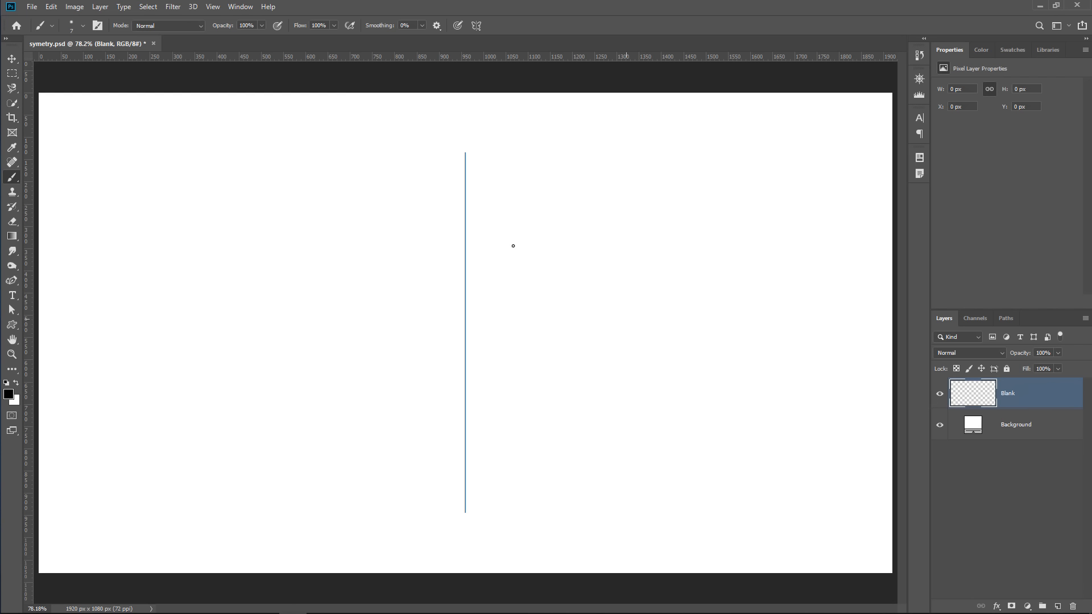
mouse_move(423, 179)
mouse_down()
mouse_move(384, 196)
mouse_move(456, 186)
mouse_move(450, 202)
mouse_move(412, 221)
mouse_move(451, 216)
mouse_move(451, 233)
mouse_move(380, 249)
mouse_move(367, 267)
mouse_move(432, 257)
mouse_move(454, 265)
mouse_move(429, 299)
mouse_move(465, 386)
mouse_up()
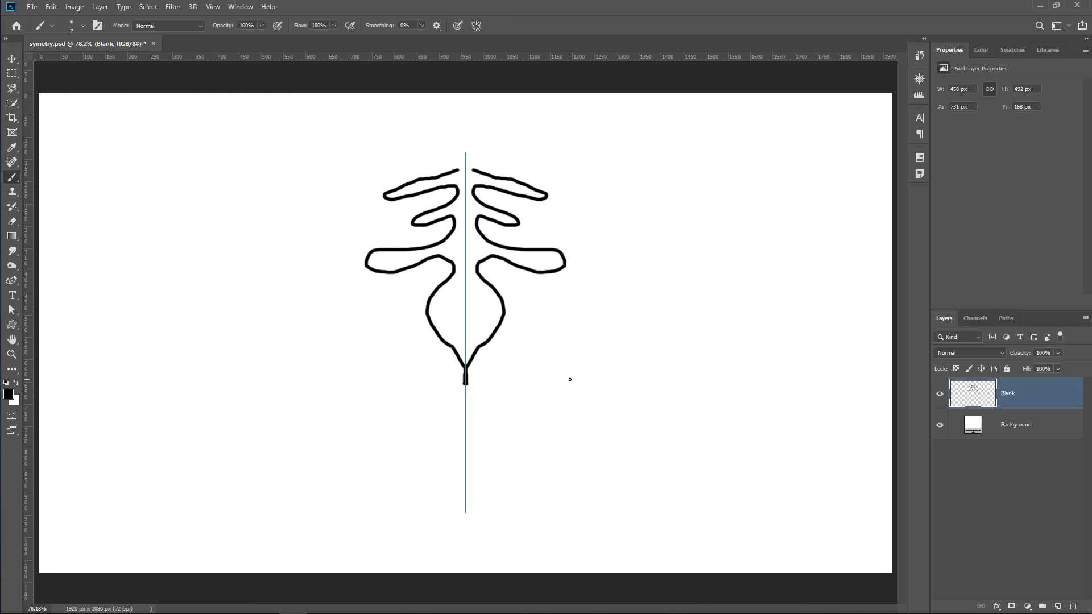
key(ctrl+z)
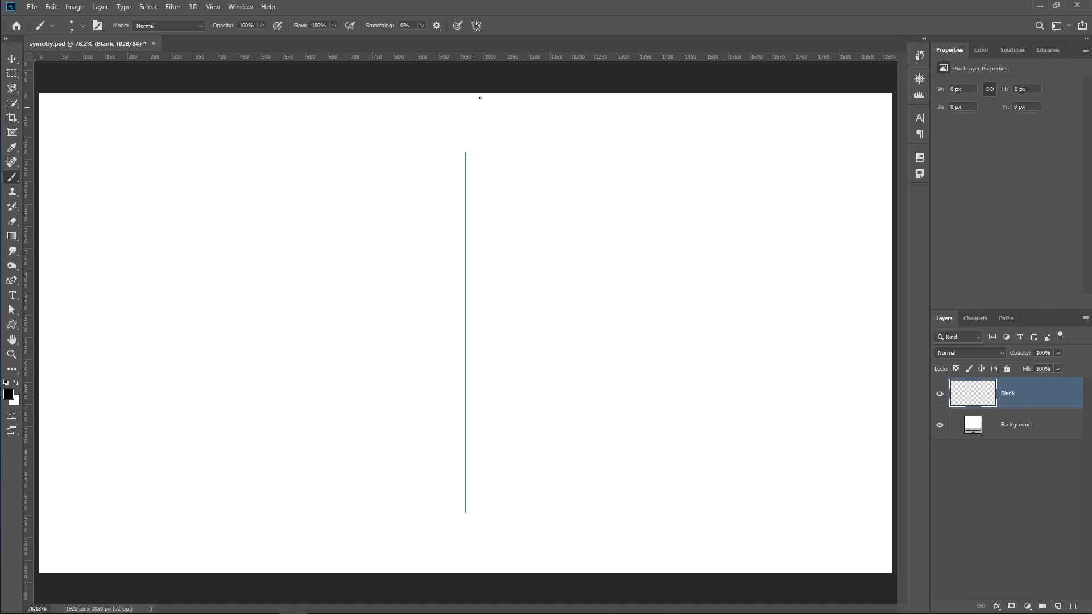
Step: Apply a Spiral symmetry path, paint a test stroke around it on the Blank layer, and undo the stroke
click(478, 26)
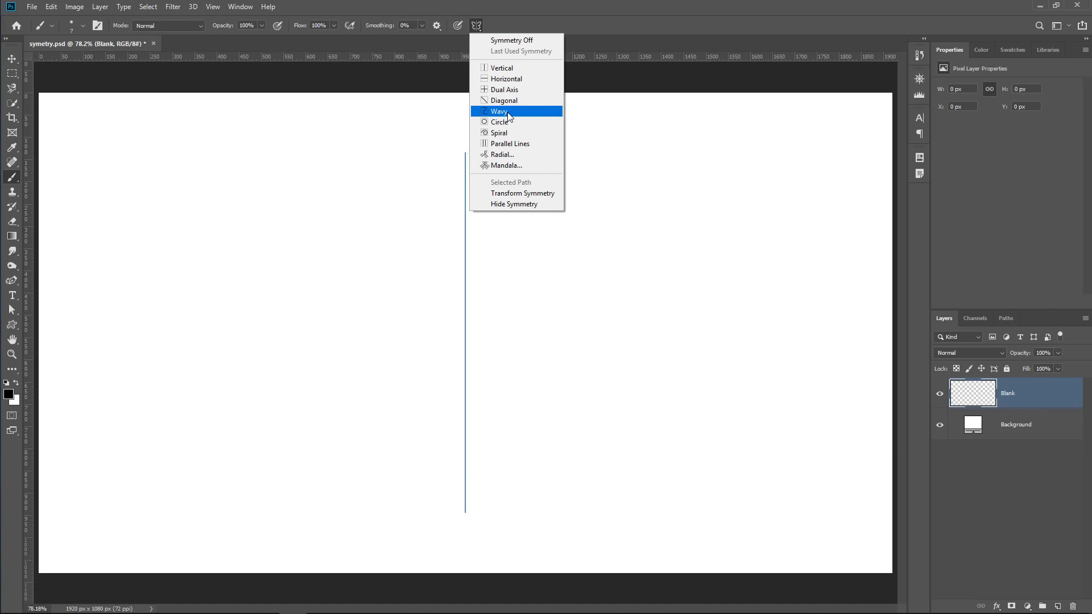
click(511, 133)
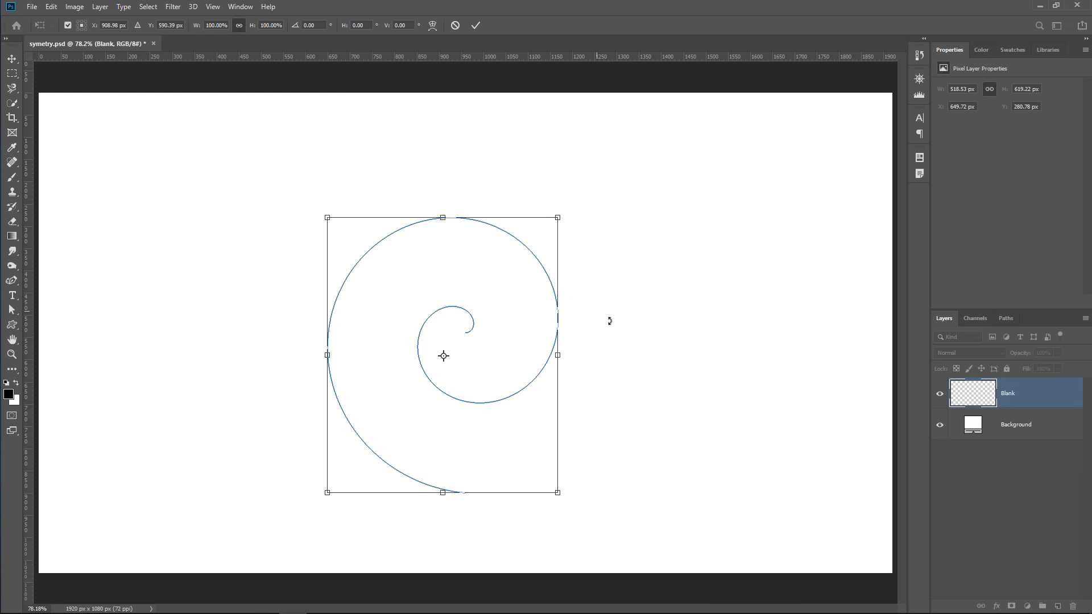
key(Return)
mouse_move(463, 479)
mouse_down()
mouse_move(431, 478)
mouse_move(397, 405)
mouse_move(360, 403)
mouse_move(364, 358)
mouse_move(343, 336)
mouse_move(366, 294)
mouse_move(448, 243)
mouse_move(512, 269)
mouse_move(534, 293)
mouse_move(542, 332)
mouse_move(525, 340)
mouse_move(578, 347)
mouse_up()
key(ctrl+z)
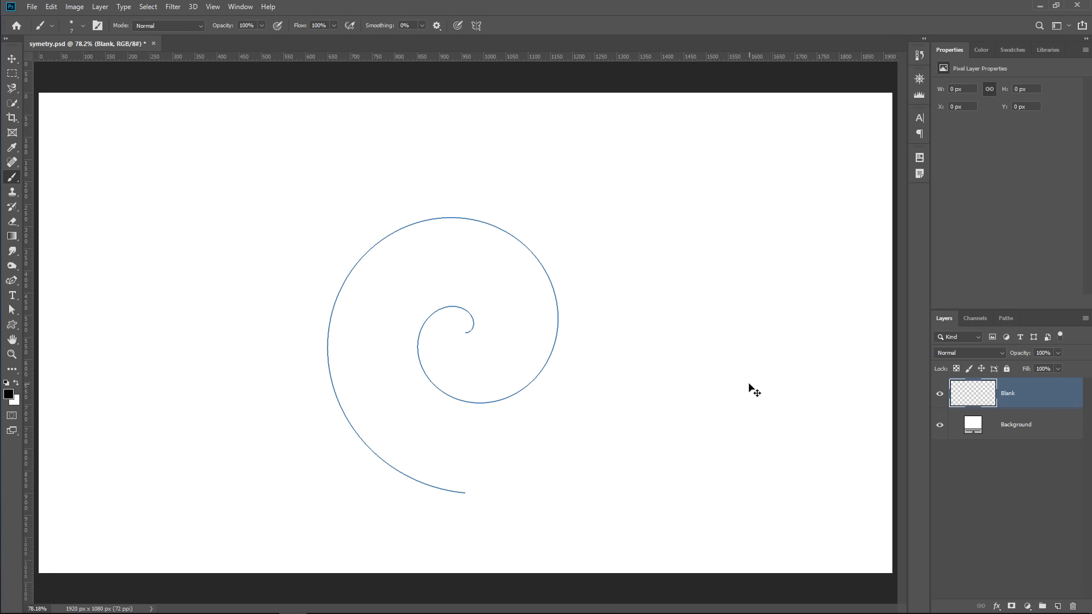
Step: Apply a Radial symmetry path with 5 segments and paint a jagged stroke near its center to form a star-like pattern
click(478, 24)
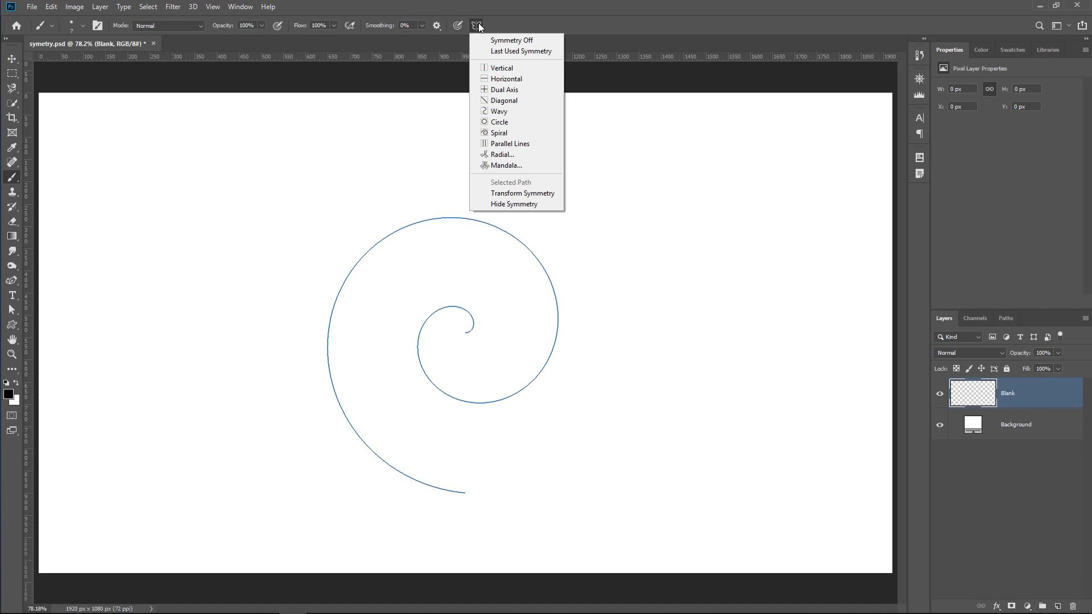
click(531, 158)
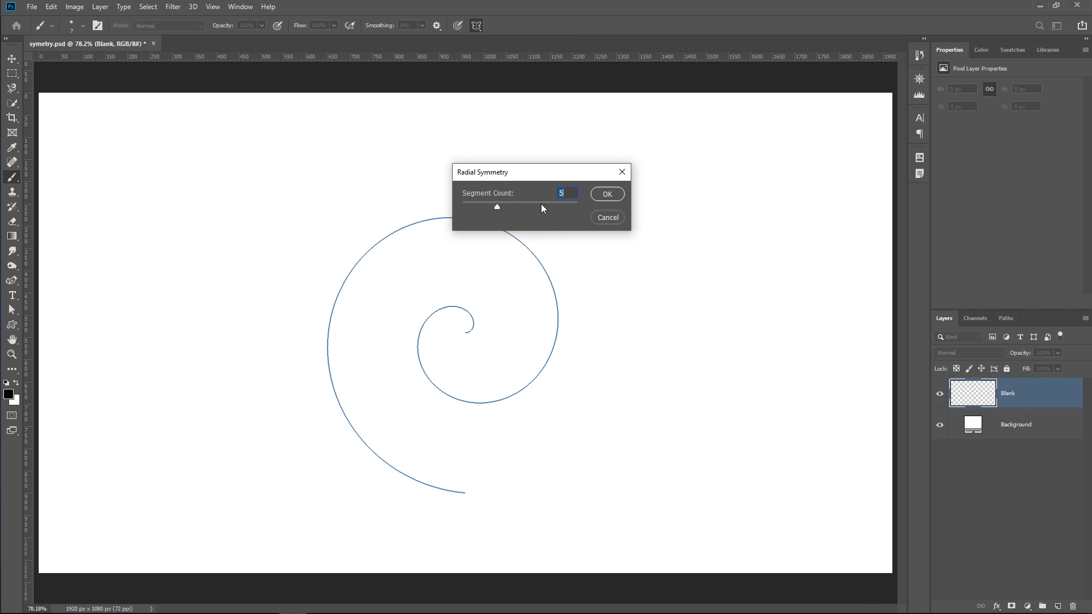
click(619, 194)
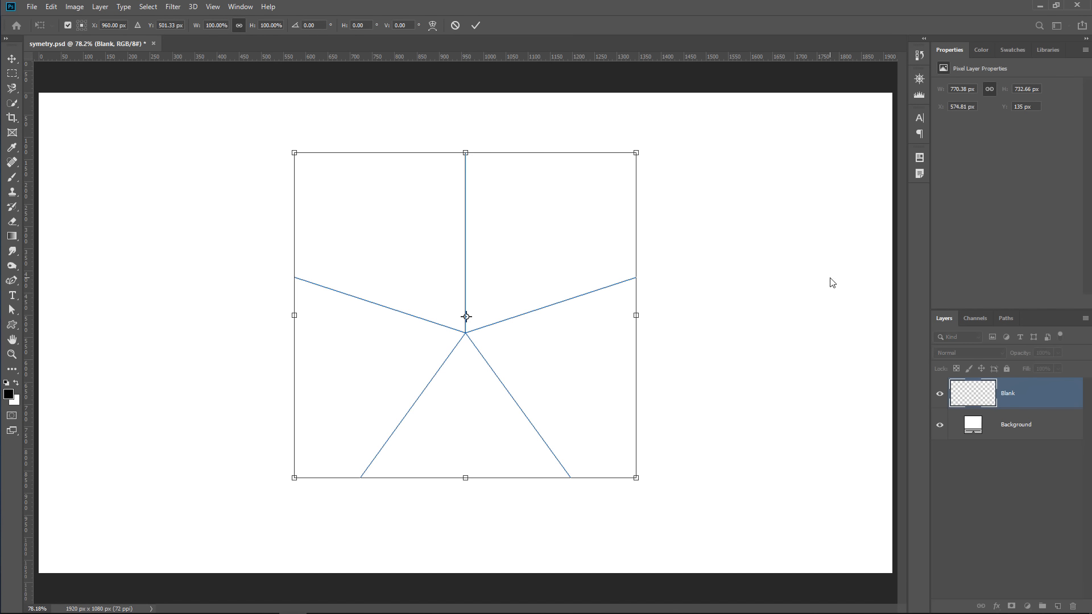
key(Return)
mouse_move(472, 316)
mouse_down()
mouse_move(510, 295)
mouse_move(506, 310)
mouse_move(541, 303)
mouse_move(520, 317)
mouse_move(533, 327)
mouse_move(512, 326)
mouse_move(523, 346)
mouse_move(504, 334)
mouse_up()
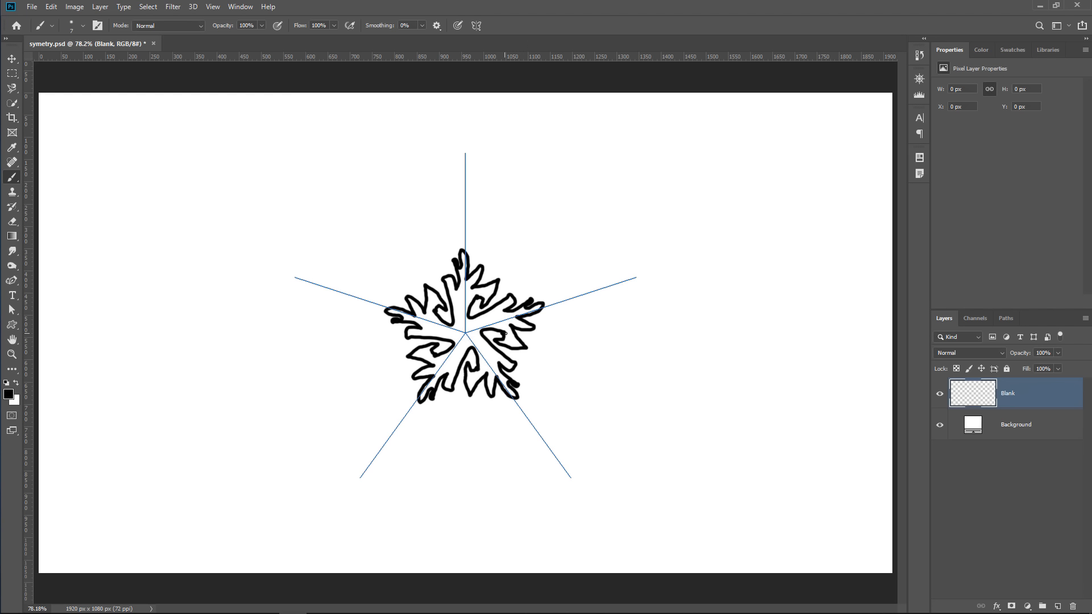
Step: Paint a larger spiky outline with curved arms around the star-like pattern on the Blank layer, and switch to the Move tool
mouse_move(495, 185)
mouse_down()
mouse_move(483, 230)
mouse_move(461, 209)
mouse_move(416, 232)
mouse_move(403, 259)
mouse_move(312, 196)
mouse_move(307, 233)
mouse_move(370, 261)
mouse_move(324, 254)
mouse_move(320, 274)
mouse_move(332, 262)
mouse_move(362, 274)
mouse_up()
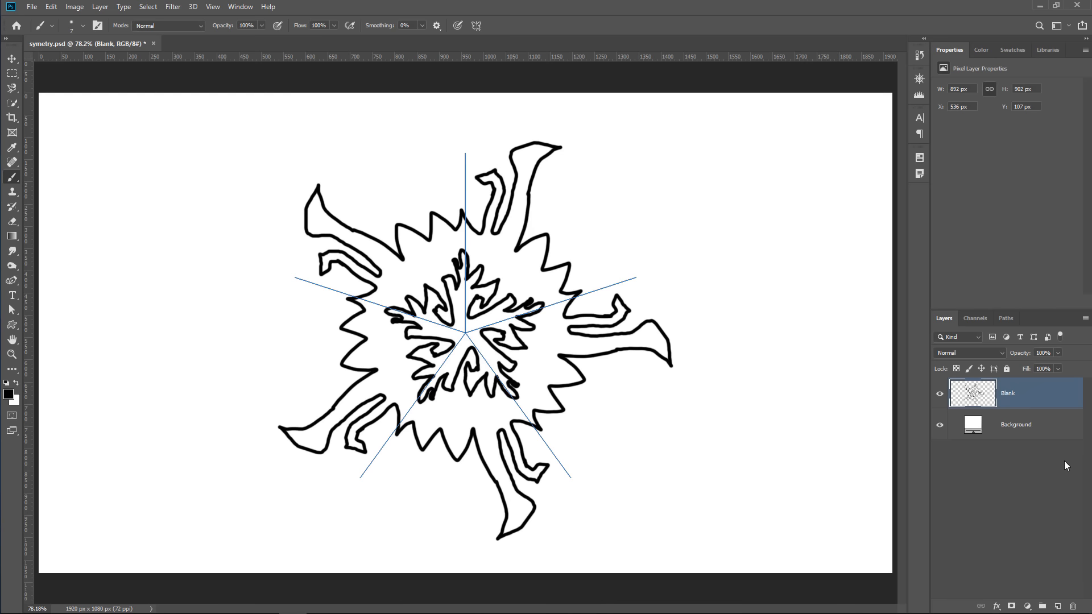
click(1043, 455)
click(986, 428)
click(990, 396)
key(v)
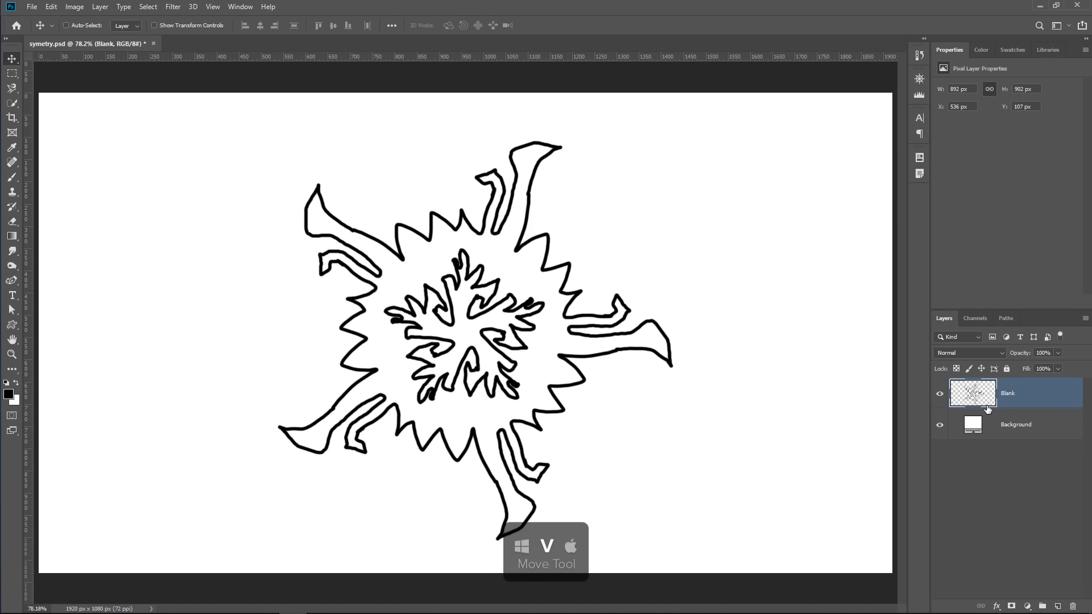
click(943, 402)
click(941, 401)
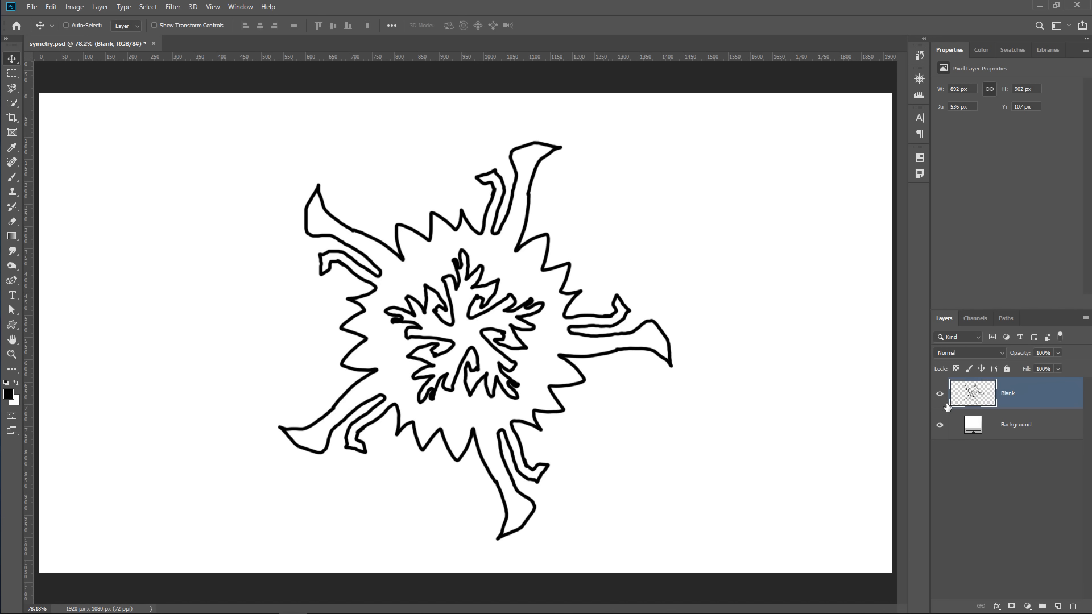
Step: Undo the radial symmetry strokes painted on the Blank layer
key(ctrl+z)
key(ctrl+z)
key(ctrl+z)
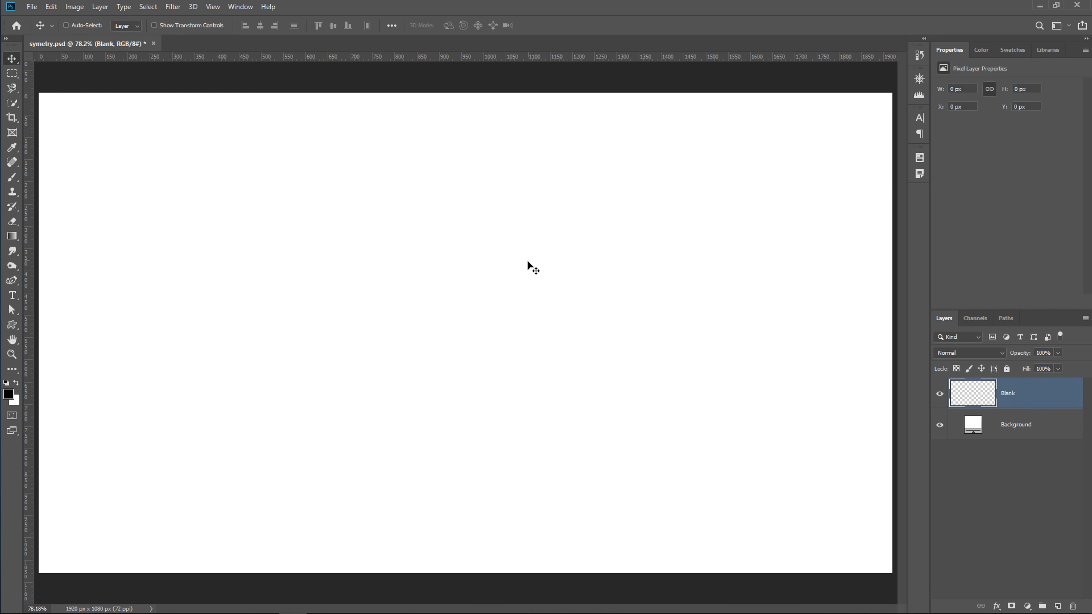
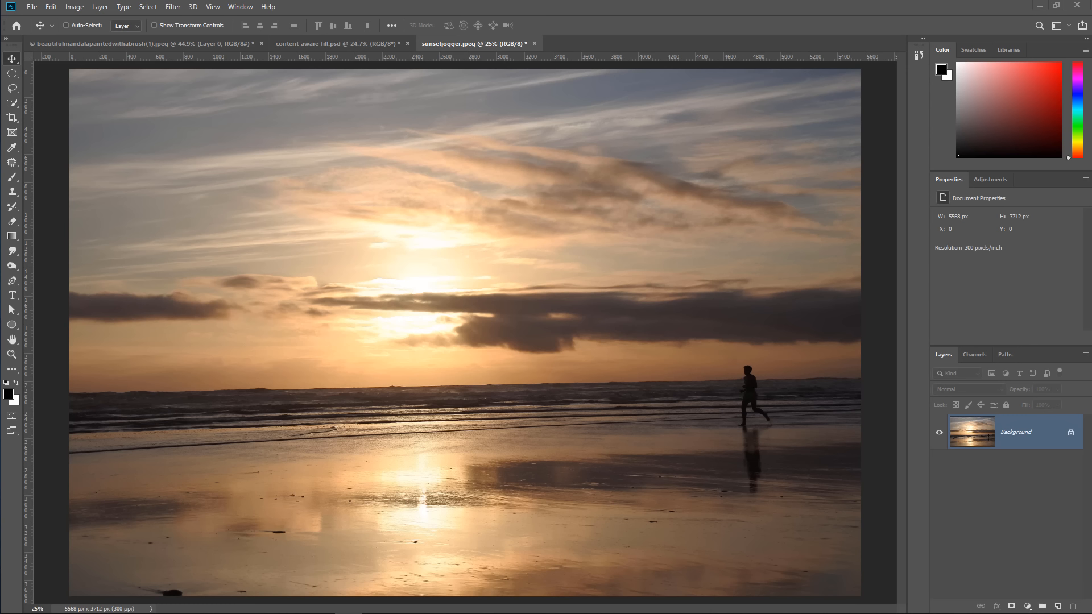
Step: Draw a freehand Lasso selection around the jogger and the reflection in sunsetjogger.jpeg
click(12, 88)
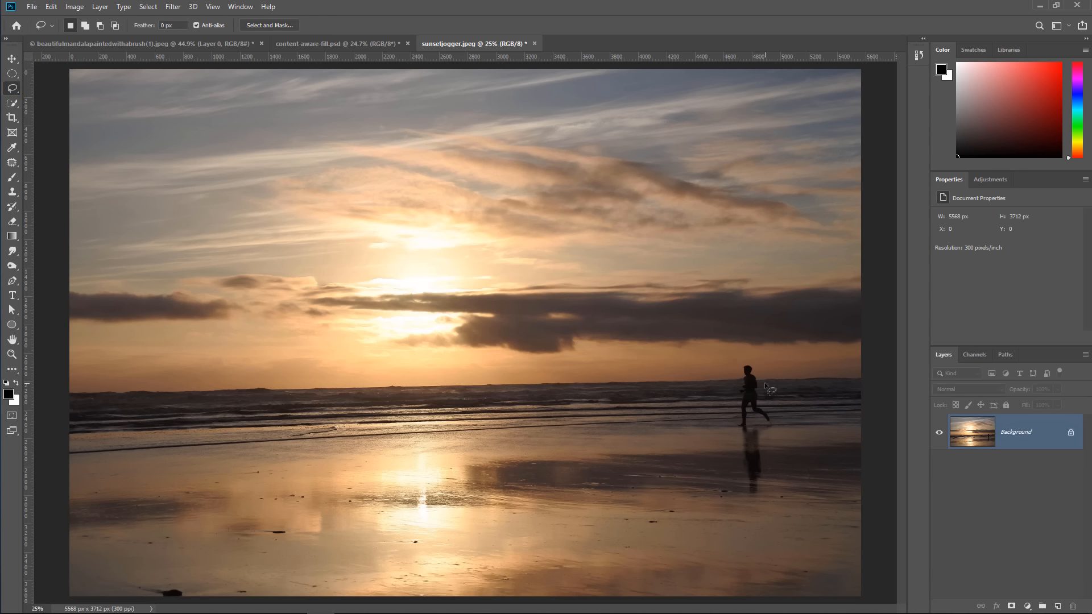
mouse_move(764, 385)
mouse_down()
mouse_move(782, 422)
mouse_move(772, 494)
mouse_move(760, 505)
mouse_move(740, 500)
mouse_move(726, 370)
mouse_move(756, 355)
mouse_move(773, 376)
mouse_up()
Step: Fill the jogger selection with Content-Aware contents, using Color Adaptation, Normal mode and 100% opacity
click(51, 6)
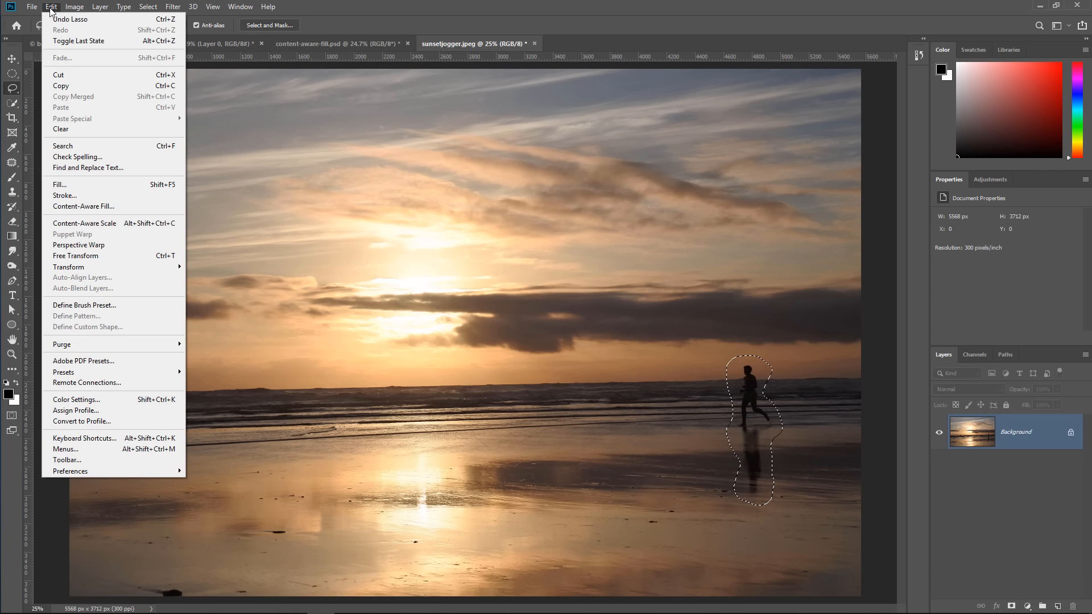
click(60, 184)
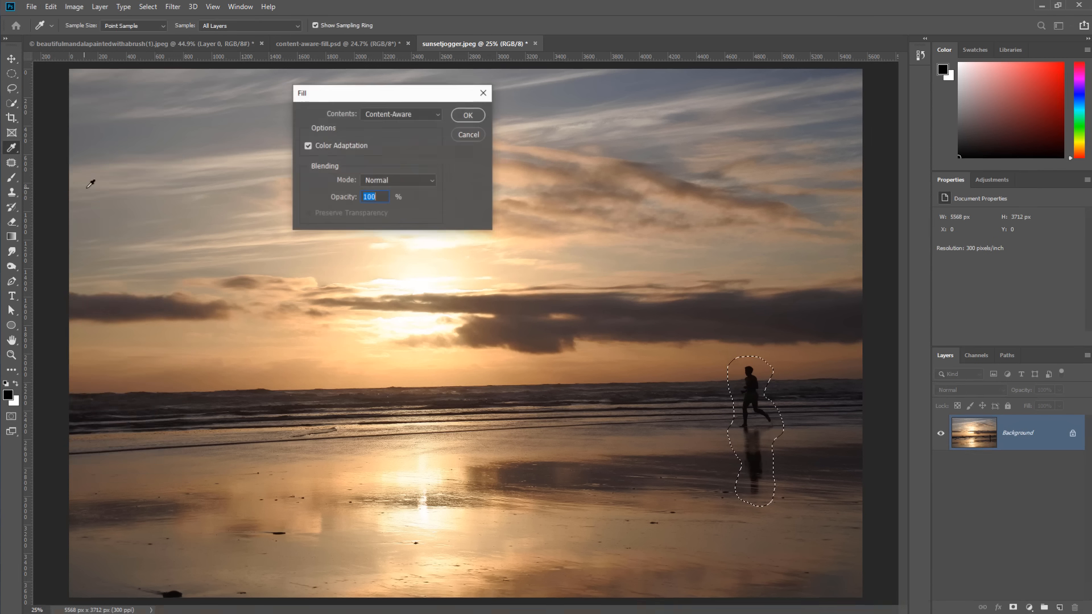
click(399, 116)
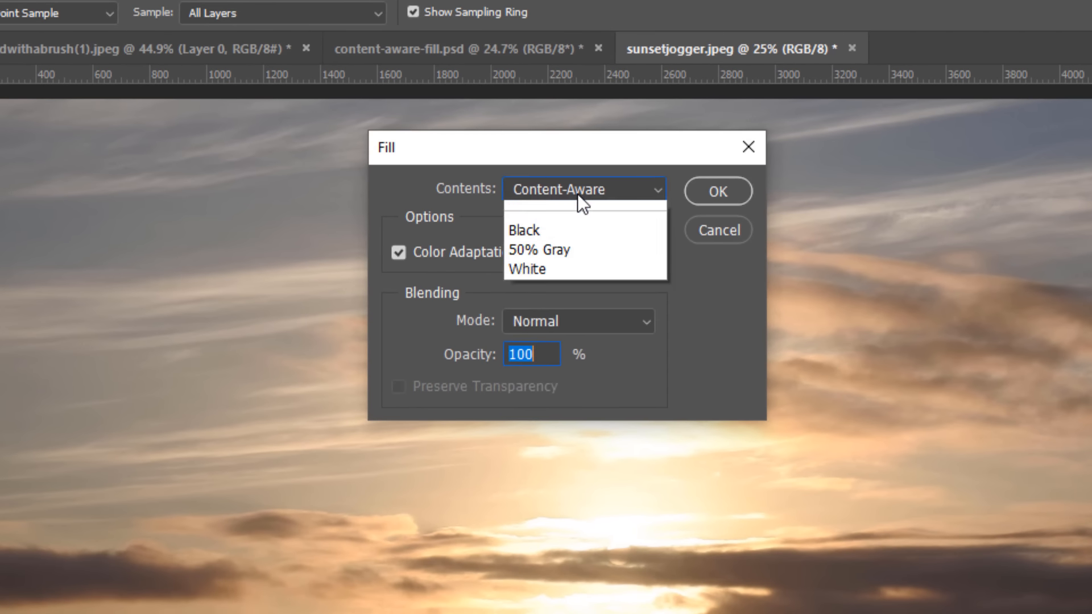
click(577, 193)
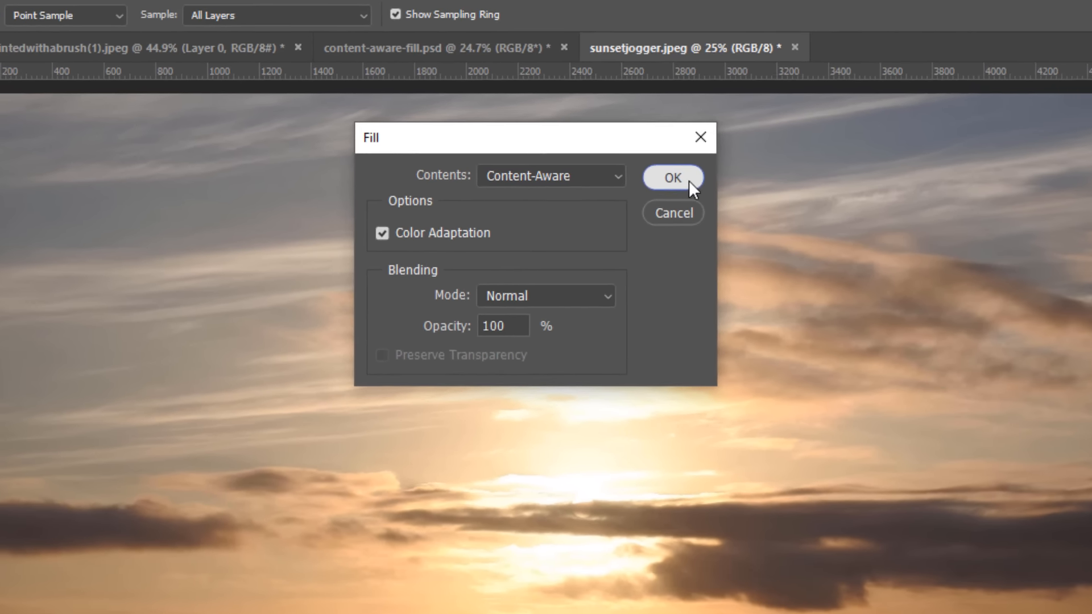
click(717, 191)
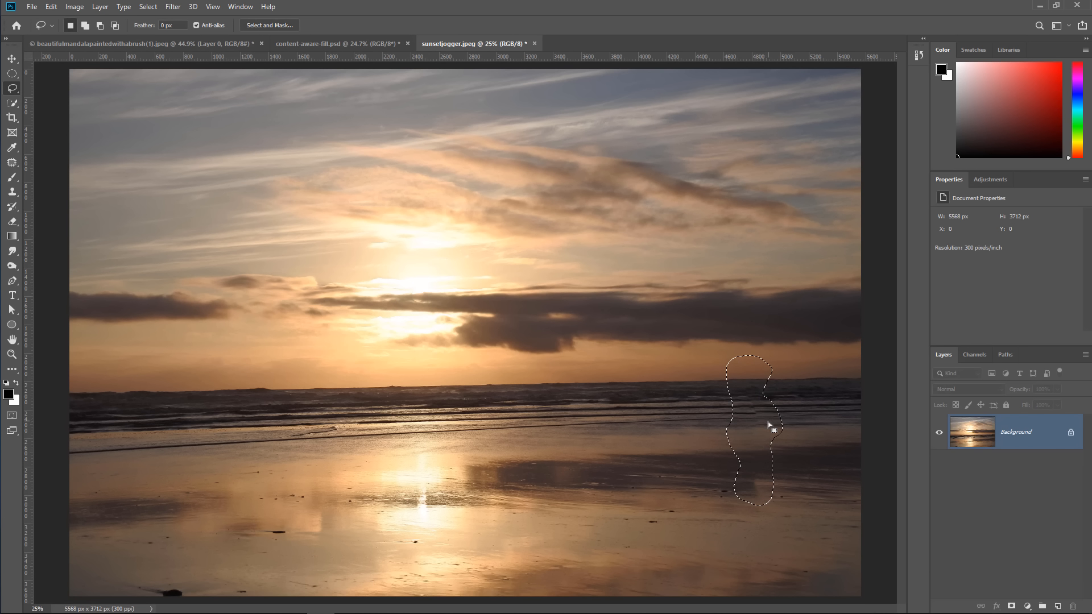
Step: Examine at 100% zoom how the wave lines and wet sand blend in the filled area where the jogger was
key(z)
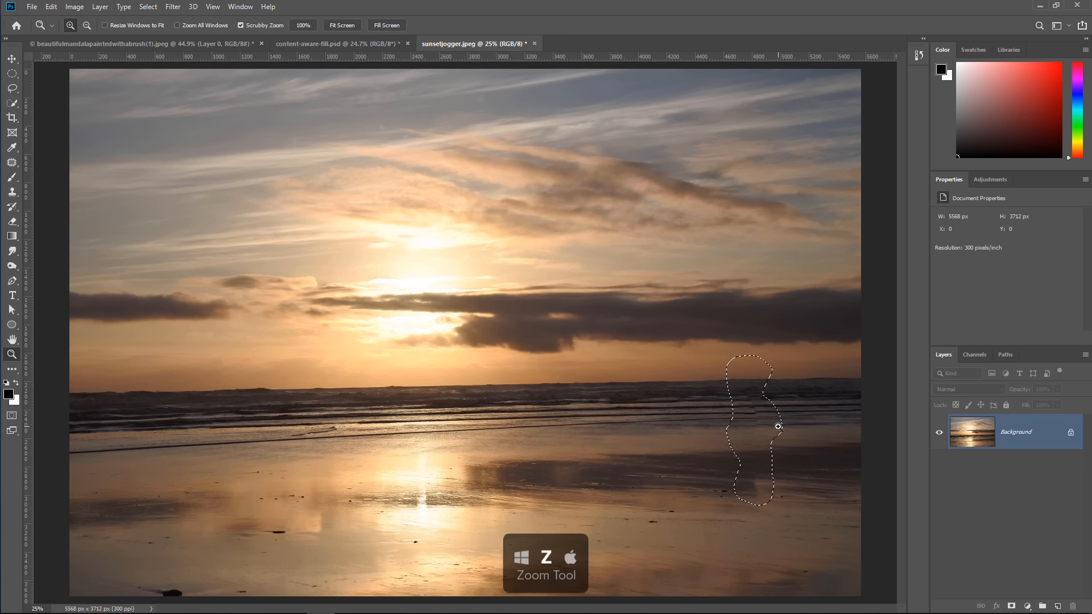
click(778, 426)
click(778, 426)
click(775, 426)
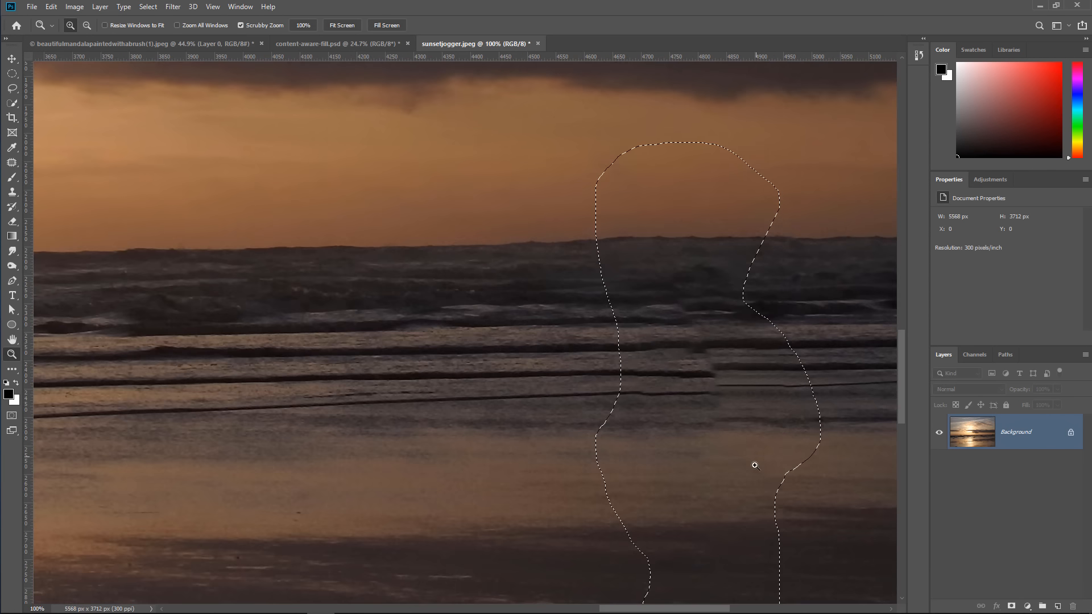
click(709, 402)
mouse_move(709, 402)
mouse_down()
mouse_move(580, 280)
mouse_move(592, 480)
mouse_up()
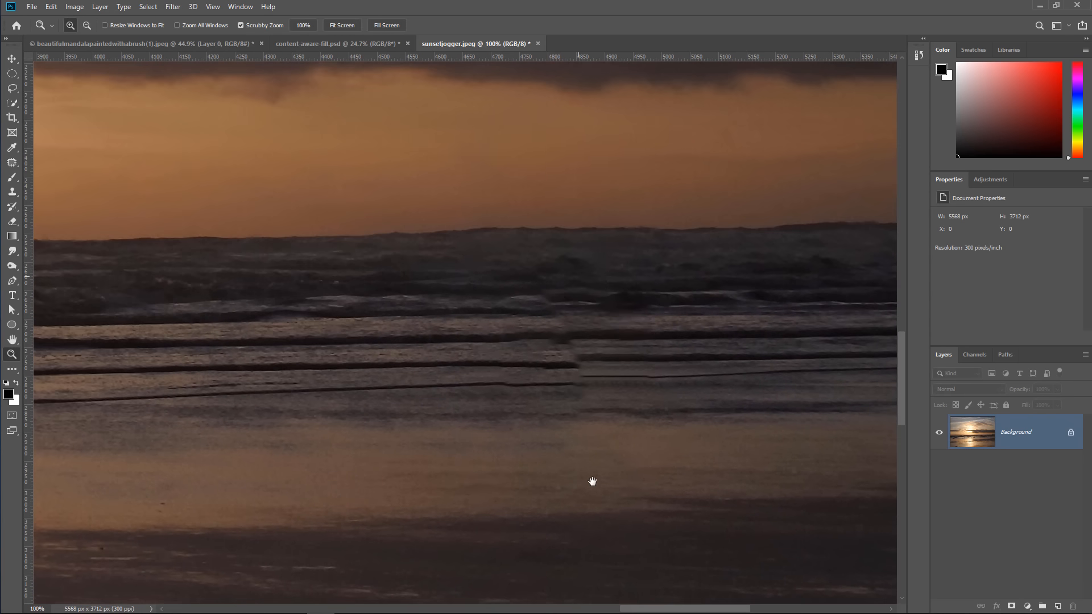
alt+click(566, 368)
alt+click(565, 366)
alt+click(565, 367)
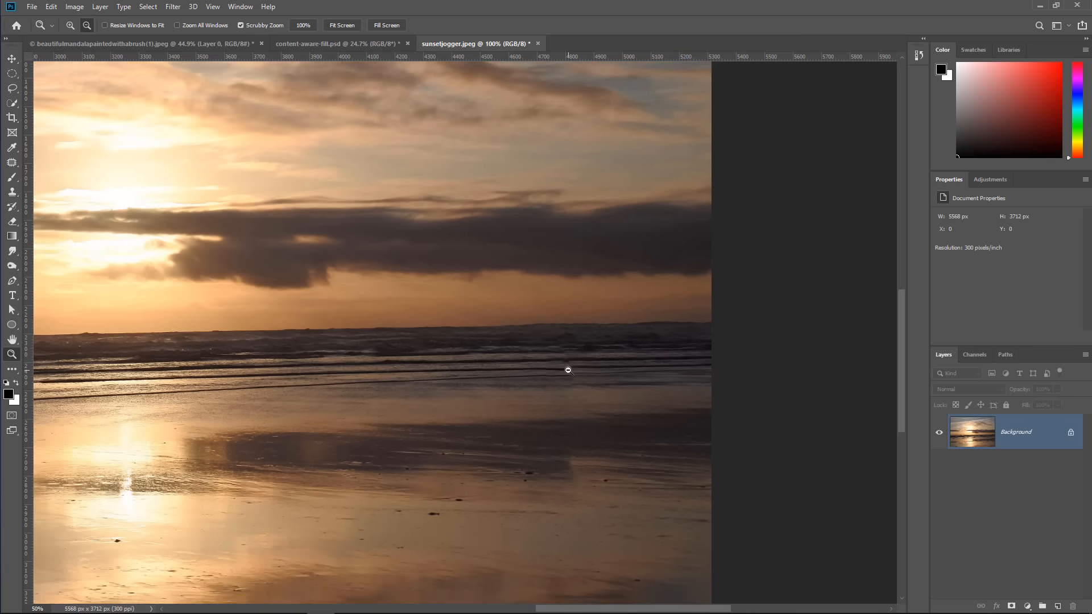
scroll(514, 384, left, 4)
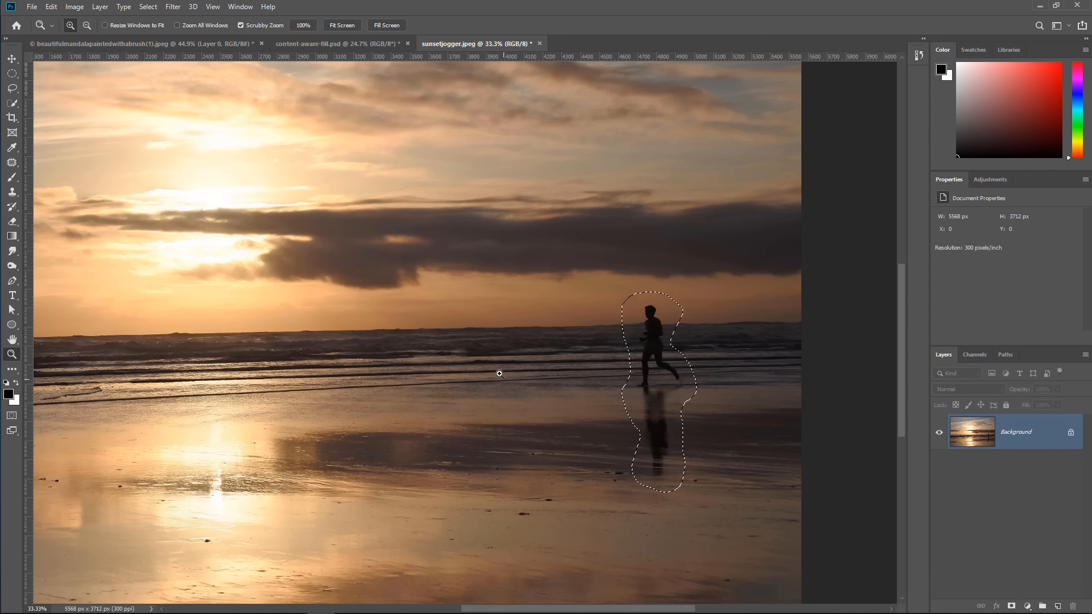
Step: Open the Content-Aware Fill workspace for the jogger selection and collapse its Fill Settings and Sampling Options sections
click(51, 7)
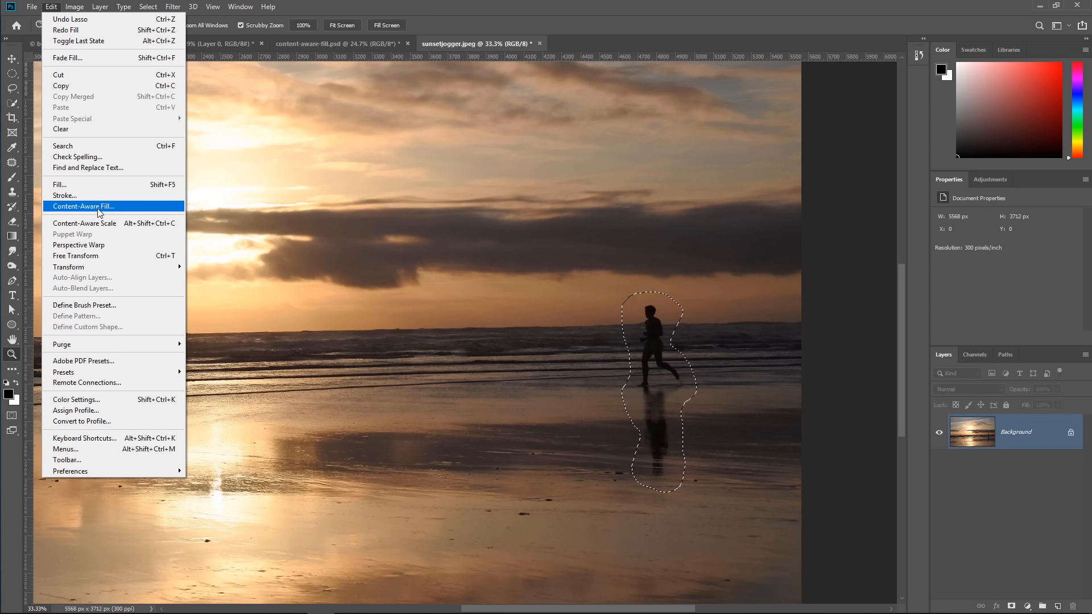
click(132, 210)
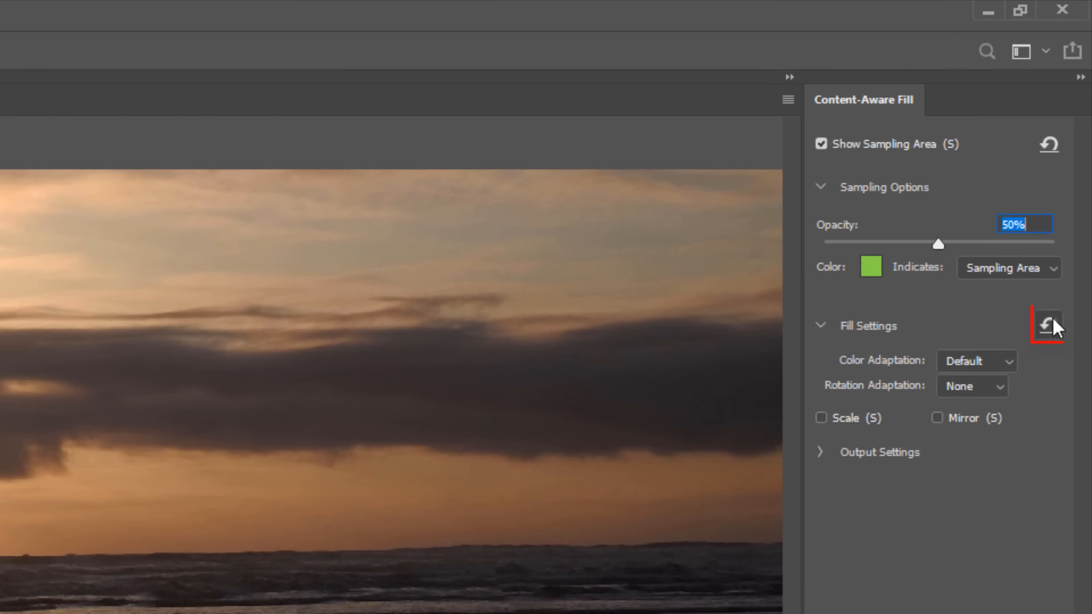
click(1049, 325)
click(819, 325)
click(820, 188)
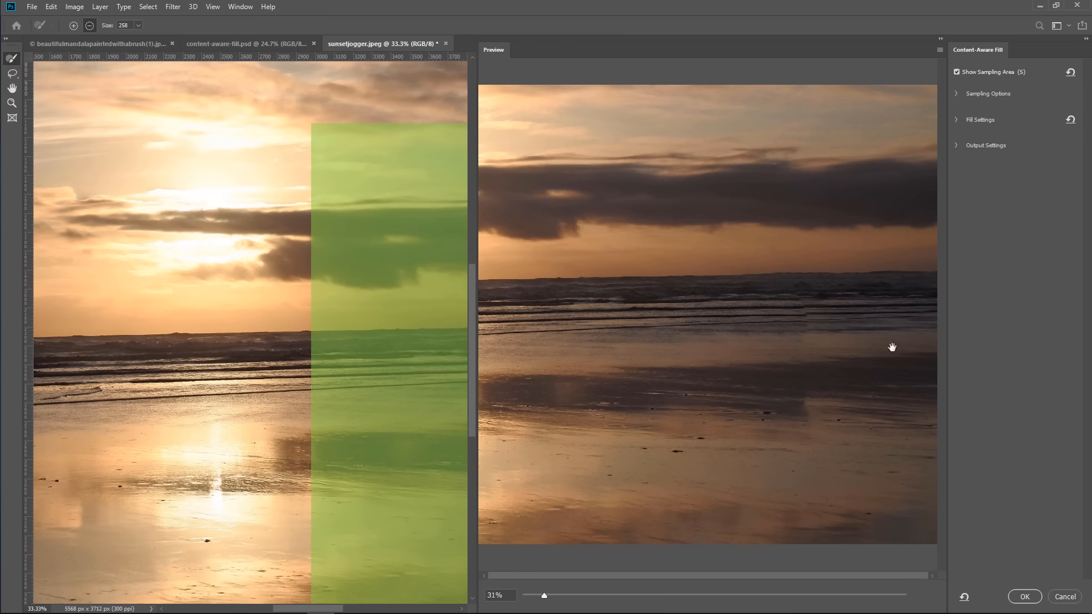
Step: Examine the jogger selection and the surrounding sampling overlay with the Hand tool and Zoom tool
click(12, 90)
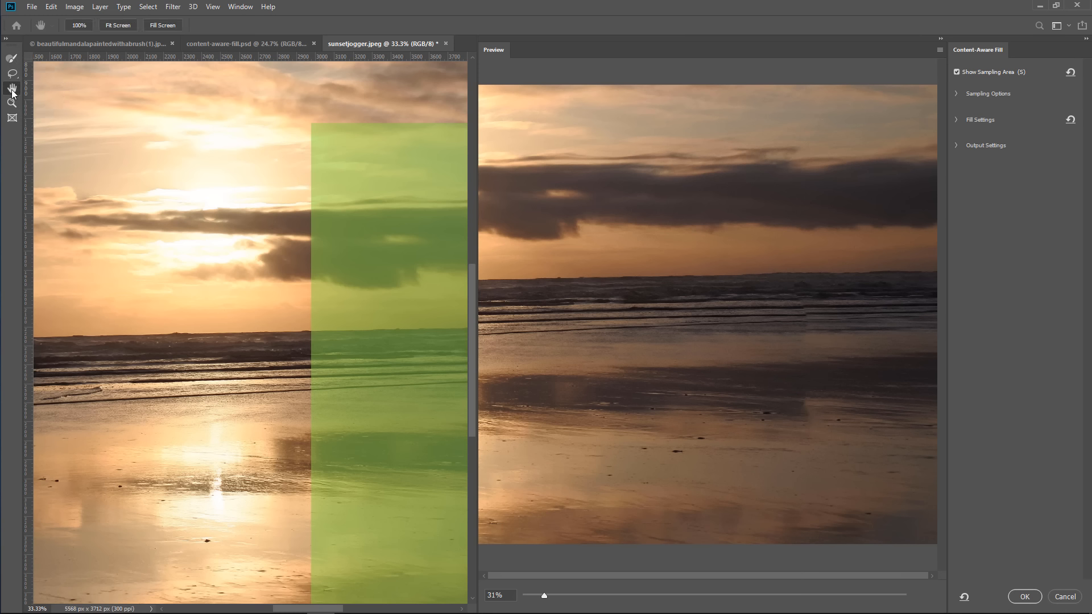
drag(377, 275, 210, 266)
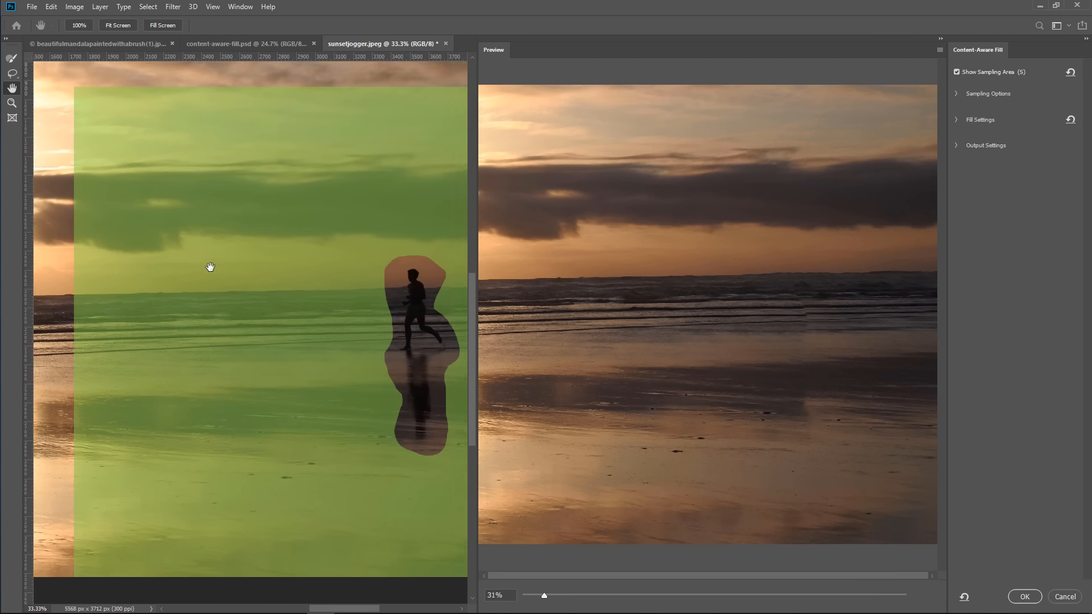
drag(201, 312, 292, 360)
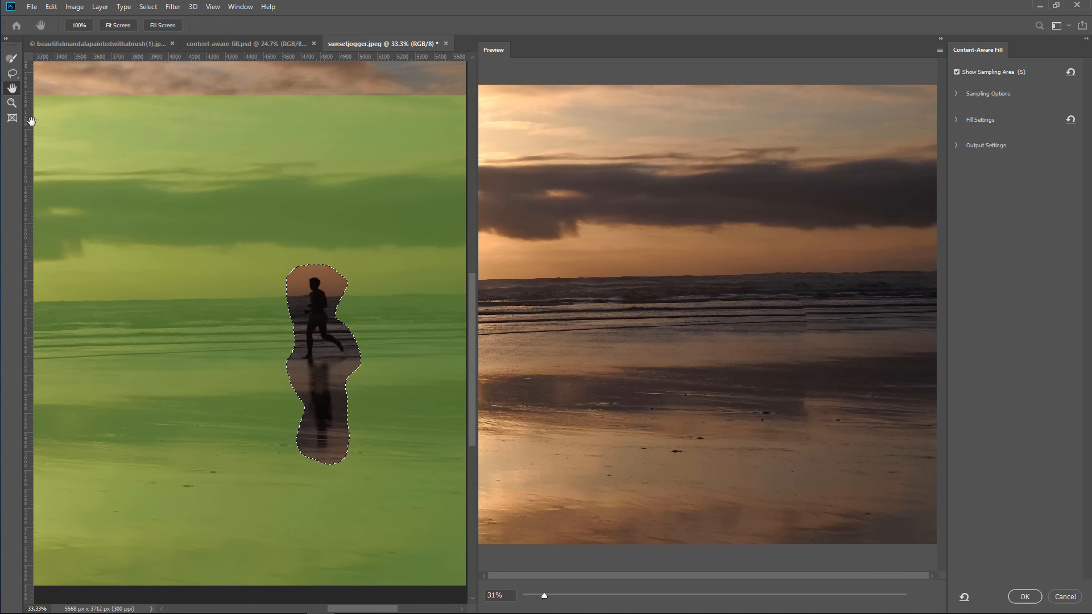
click(12, 103)
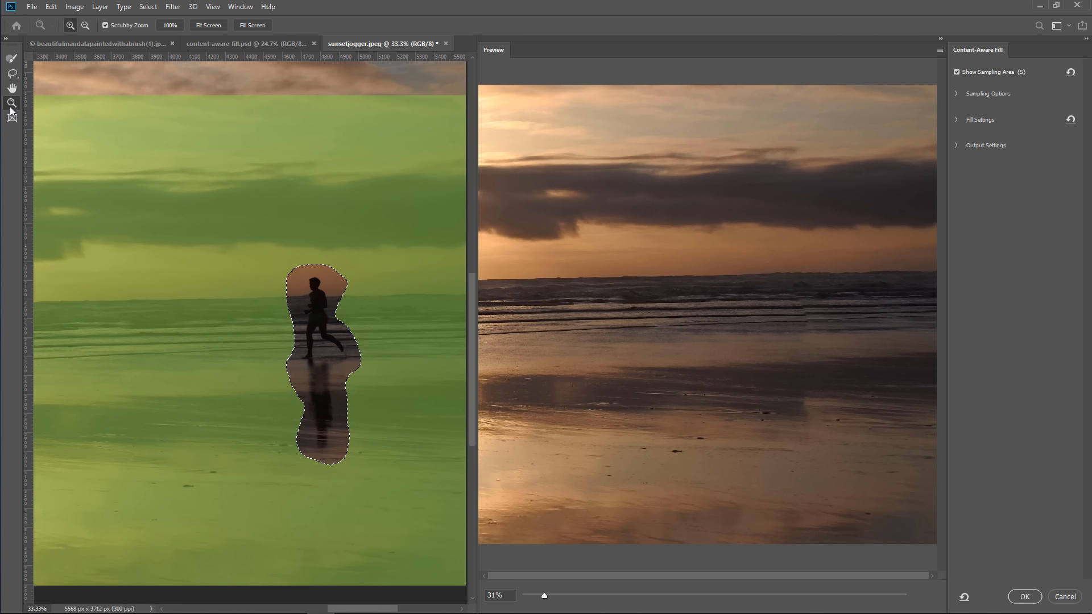
click(317, 307)
drag(317, 307, 315, 315)
key(alt)
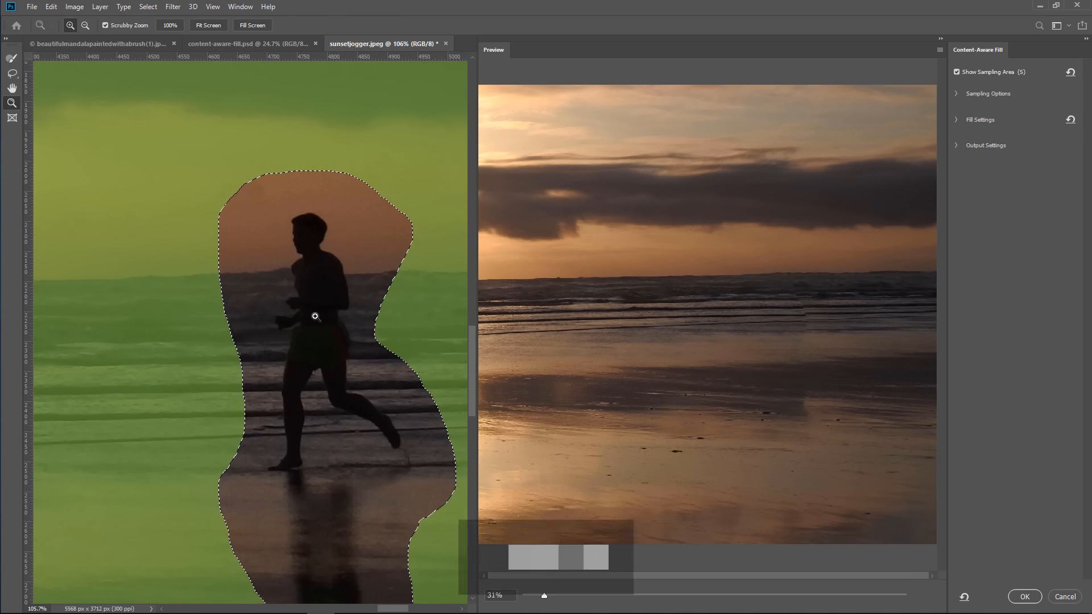
drag(315, 316, 315, 315)
drag(261, 310, 319, 307)
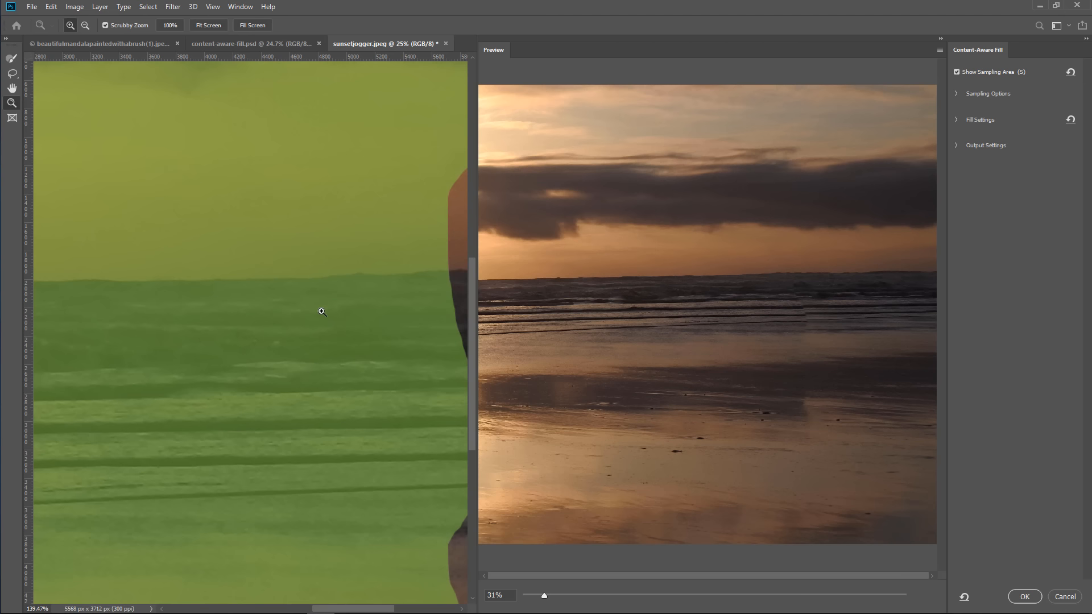
Step: Turn Scrubby Zoom off to magnify an area of the sea, and turn it back on to return to the jogger
click(105, 25)
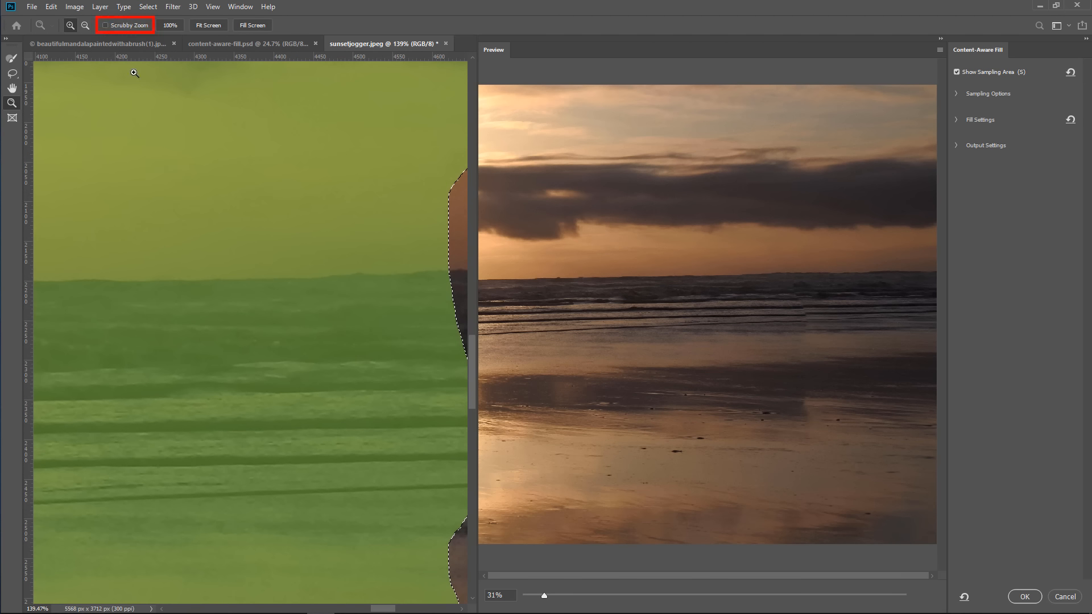
drag(258, 258, 103, 361)
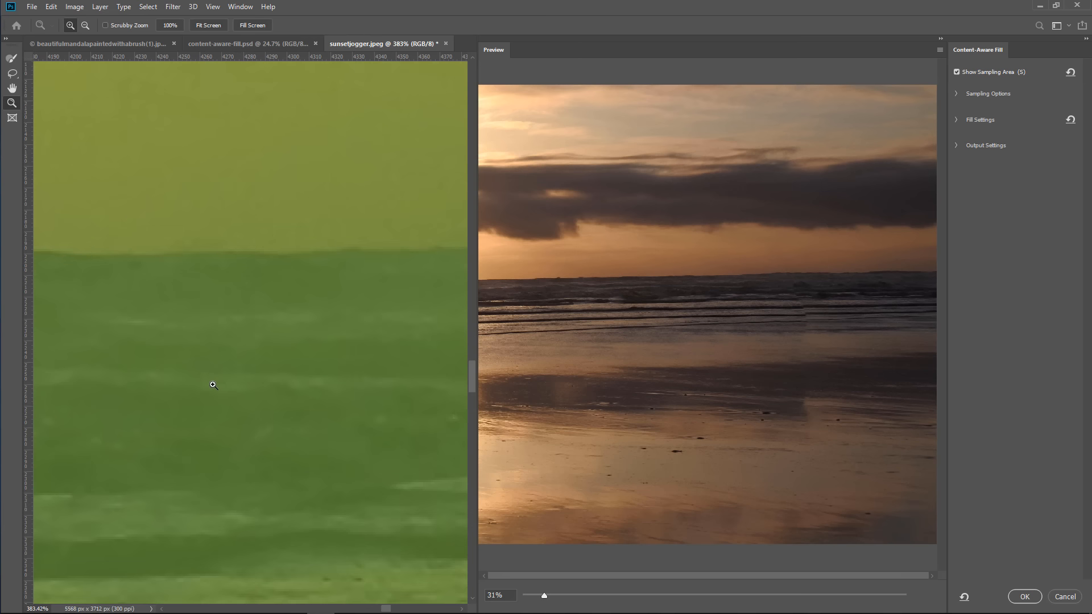
click(105, 25)
drag(292, 317, 189, 251)
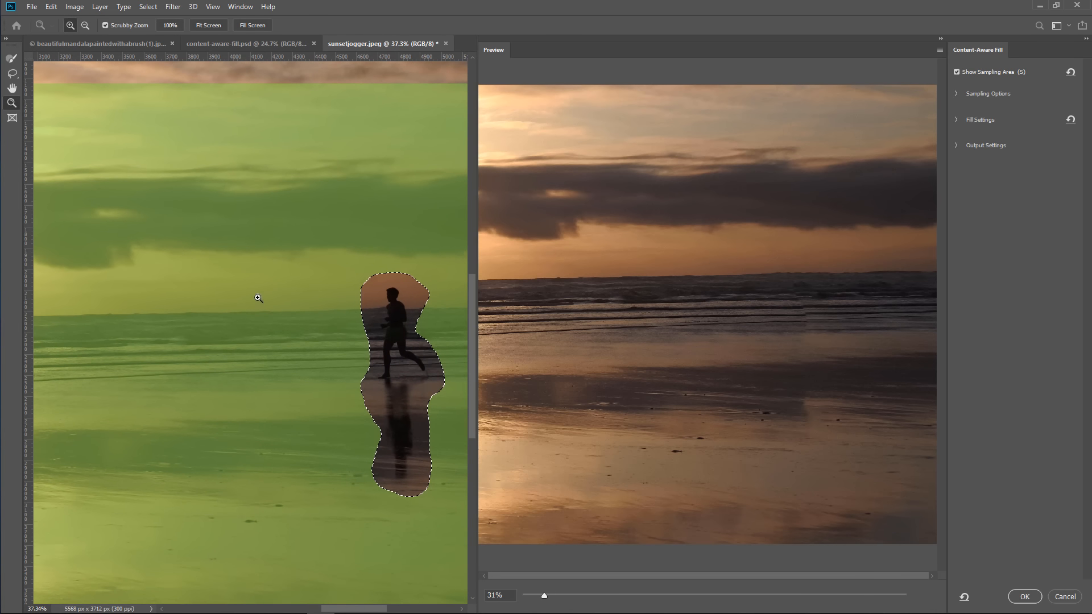
Step: View the image at 100%, Fit Screen and Fill Screen, and bring the jogger selection back into view
click(170, 26)
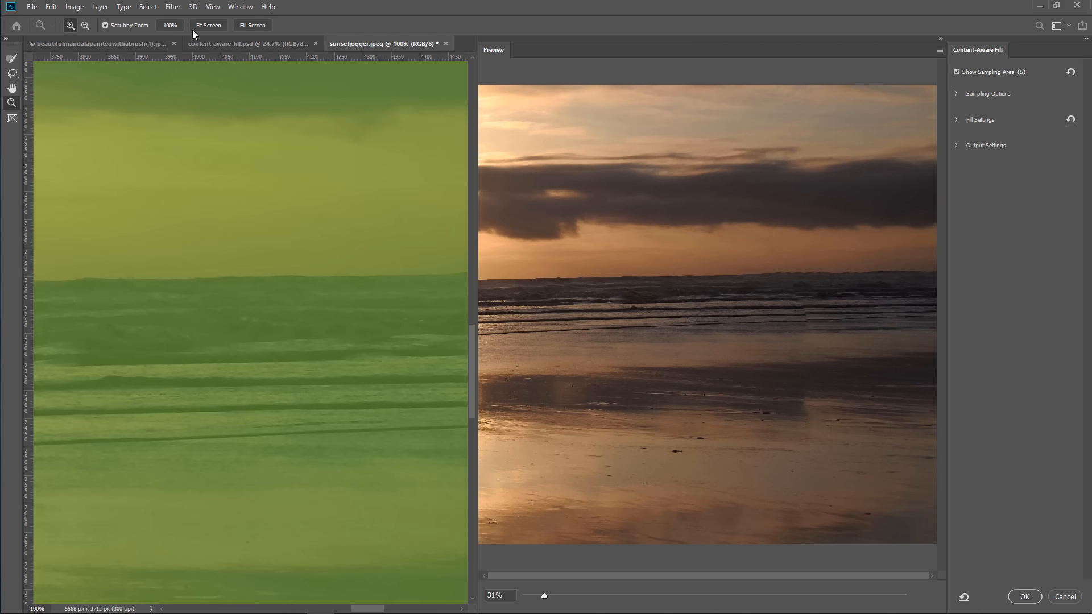
click(209, 26)
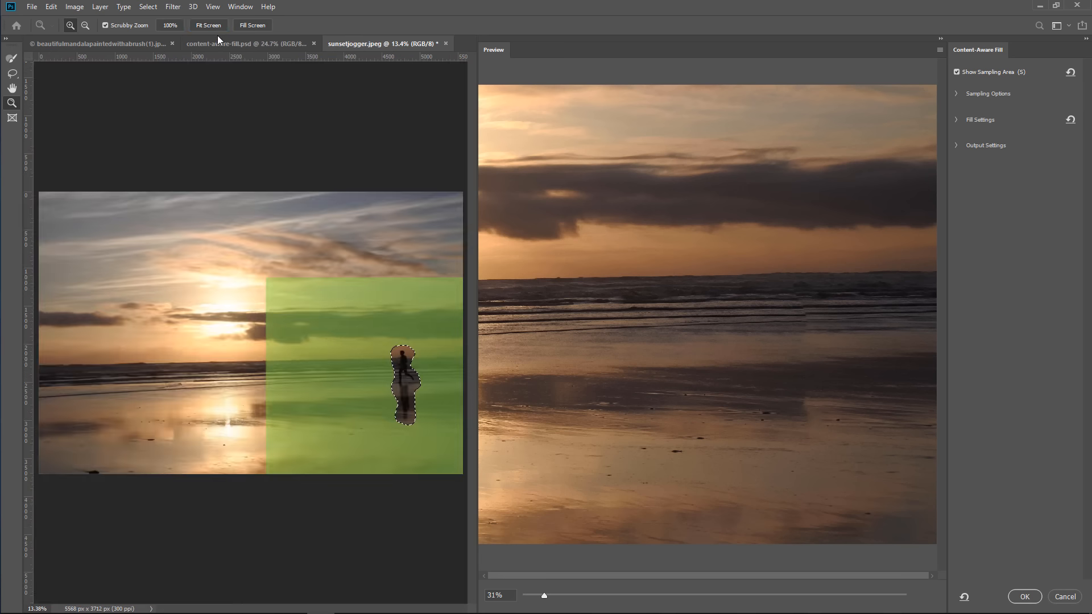
click(252, 26)
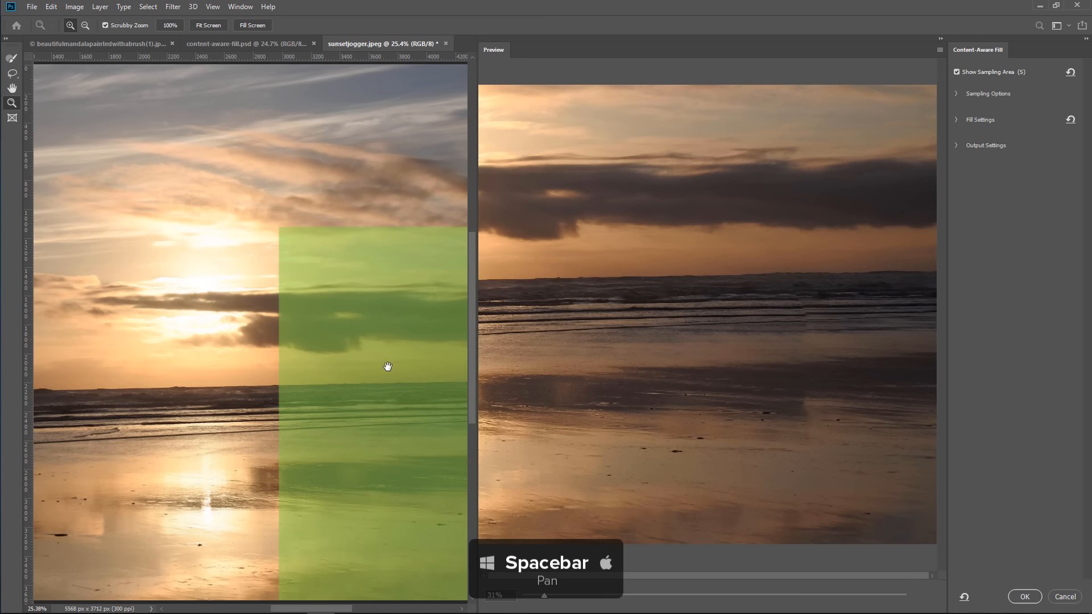
drag(387, 366, 219, 300)
drag(322, 326, 301, 308)
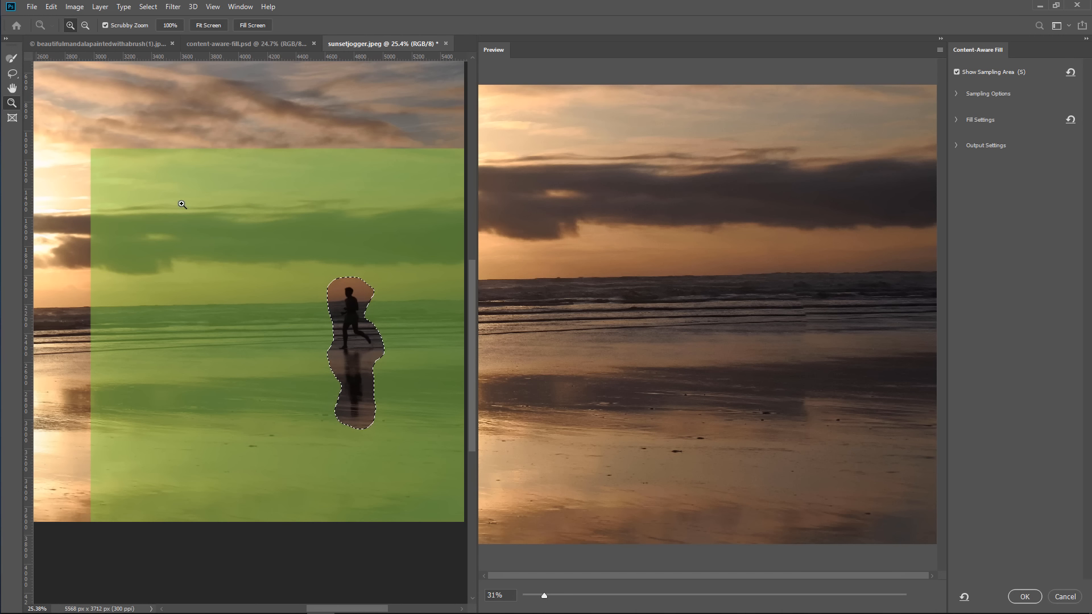
Step: Subtract most of the sky above the dark cloud bank from the sampling area with the Sampling Brush at size 258
click(12, 59)
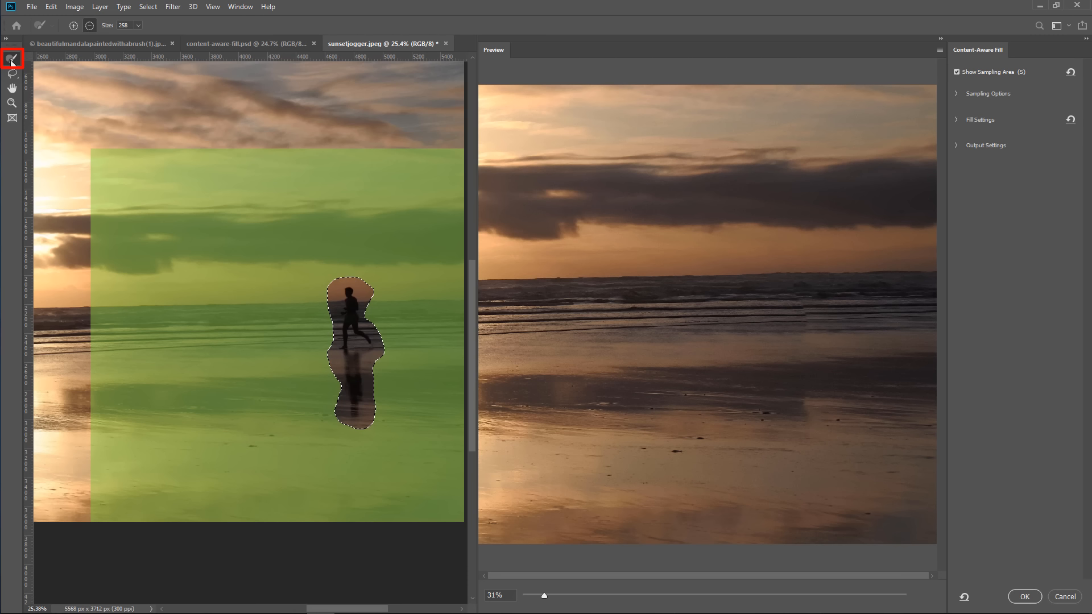
mouse_move(88, 151)
mouse_down()
mouse_move(114, 150)
mouse_move(90, 195)
mouse_move(105, 195)
mouse_move(156, 136)
mouse_move(82, 244)
mouse_move(171, 154)
mouse_move(106, 248)
mouse_move(197, 134)
mouse_move(97, 239)
mouse_up()
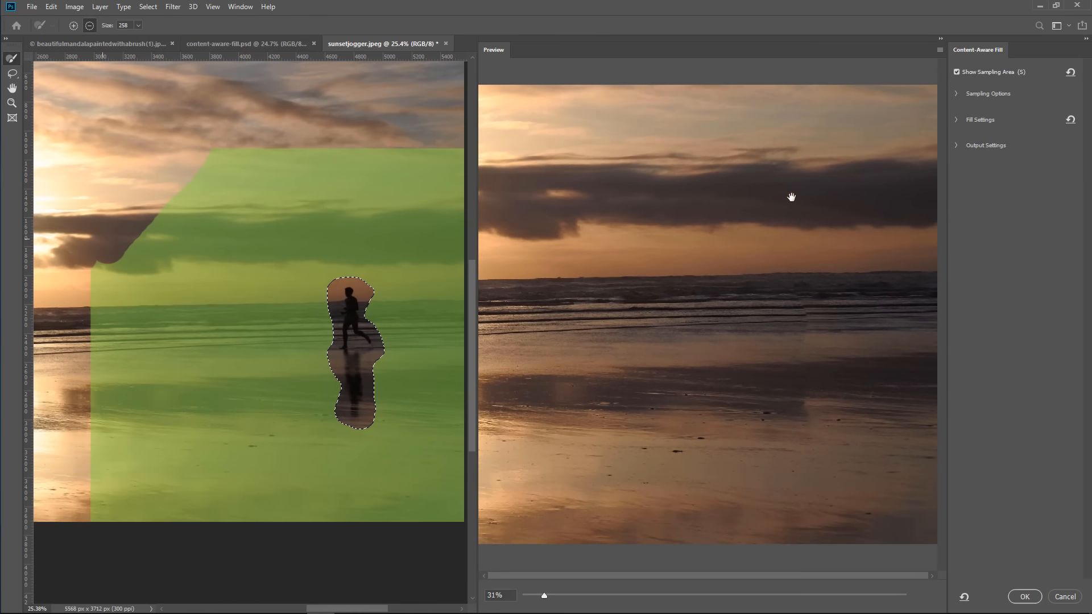
mouse_move(191, 192)
mouse_down()
mouse_move(202, 155)
mouse_move(274, 145)
mouse_move(235, 173)
mouse_move(425, 149)
mouse_move(415, 169)
mouse_move(227, 195)
mouse_up()
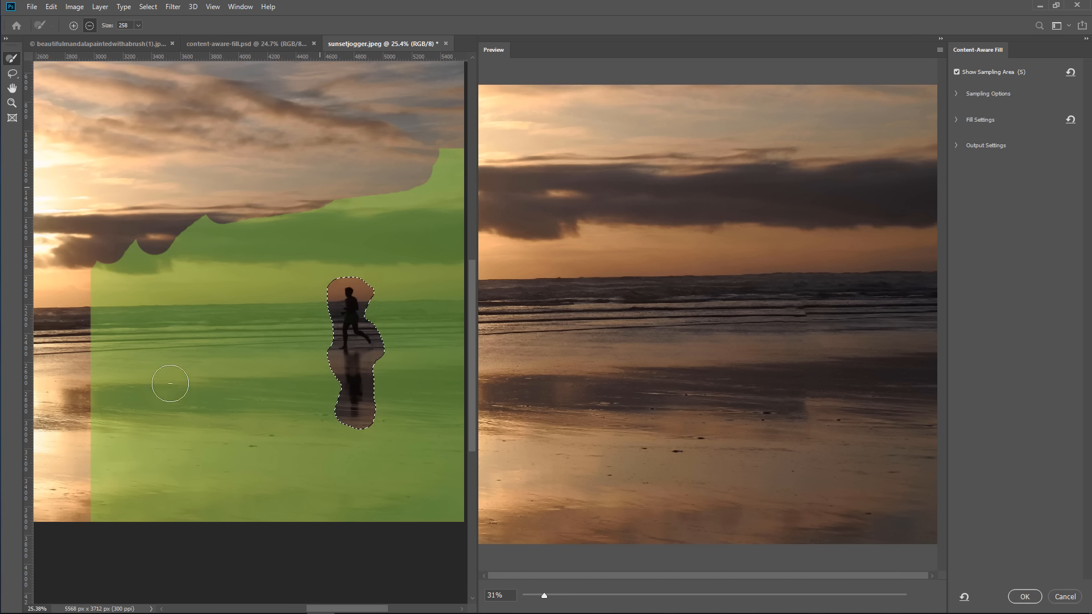
Step: Subtract the remaining sky and dark clouds from the sampling area with the Sampling Brush, and paint part of the lower cloud bank back in
drag(92, 260, 178, 220)
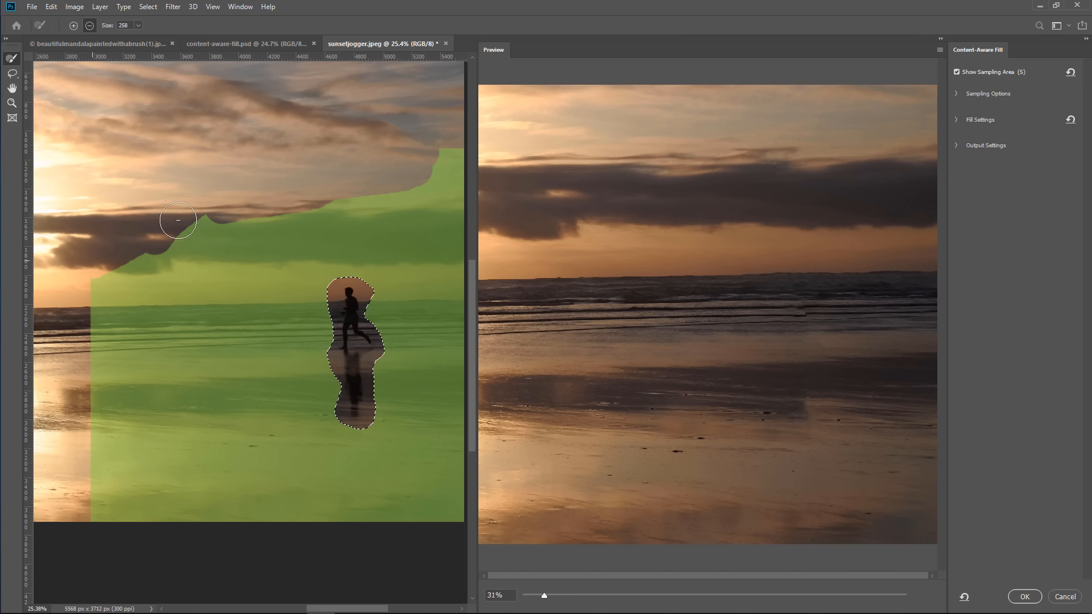
mouse_move(449, 159)
mouse_down()
mouse_move(415, 189)
mouse_move(101, 259)
mouse_move(155, 242)
mouse_move(458, 198)
mouse_move(459, 219)
mouse_move(203, 243)
mouse_up()
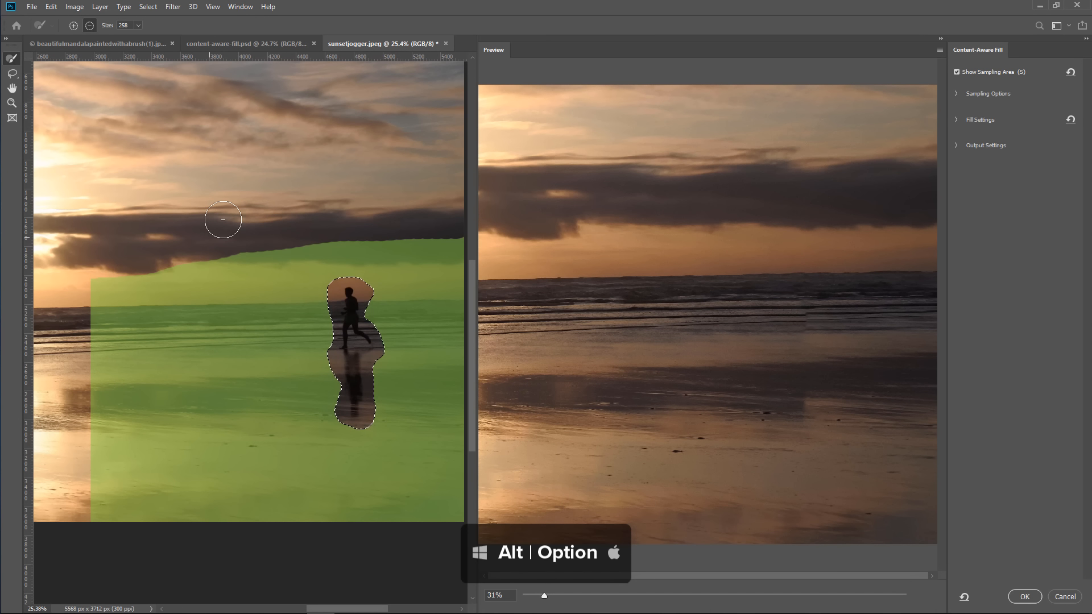
key(alt)
mouse_move(103, 268)
mouse_down()
mouse_move(78, 275)
mouse_move(270, 246)
mouse_move(315, 261)
mouse_up()
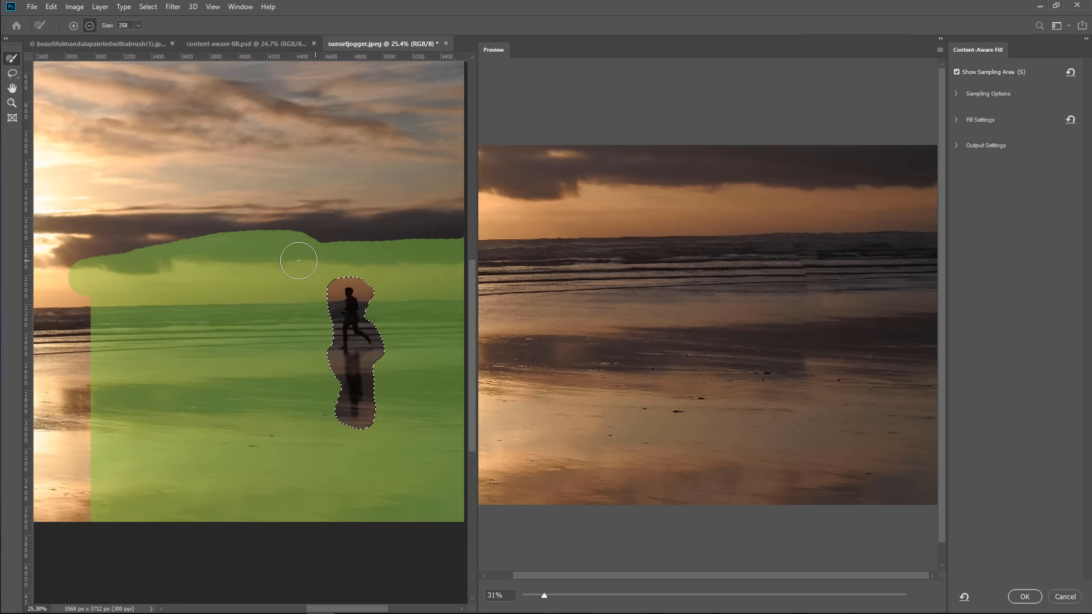
Step: Add a patch of cloud and sky to the sampling area in add mode, and temporarily invert the brush to subtract it
click(91, 27)
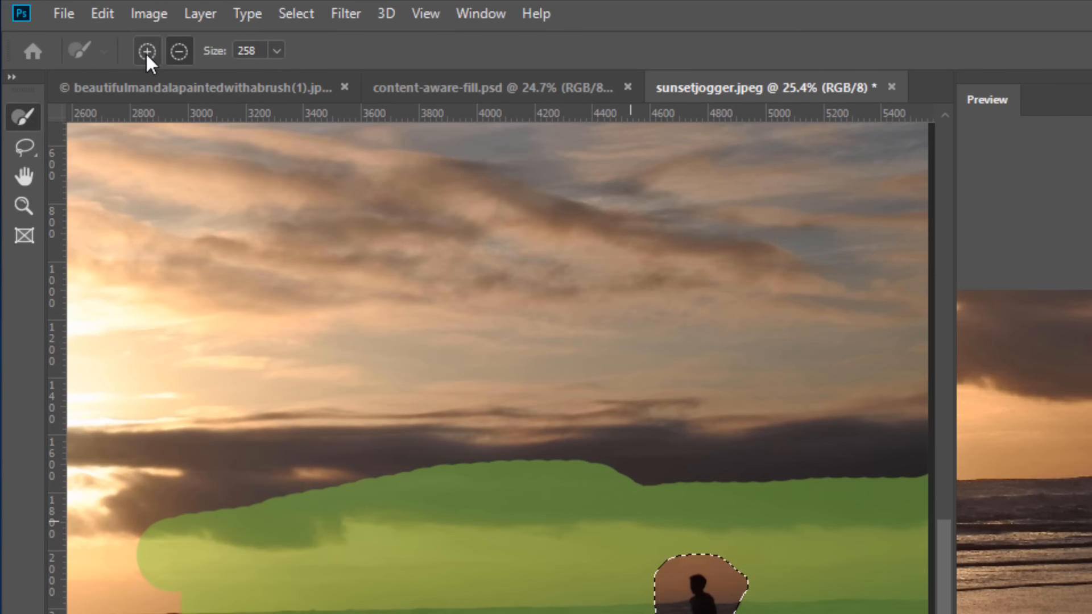
click(146, 52)
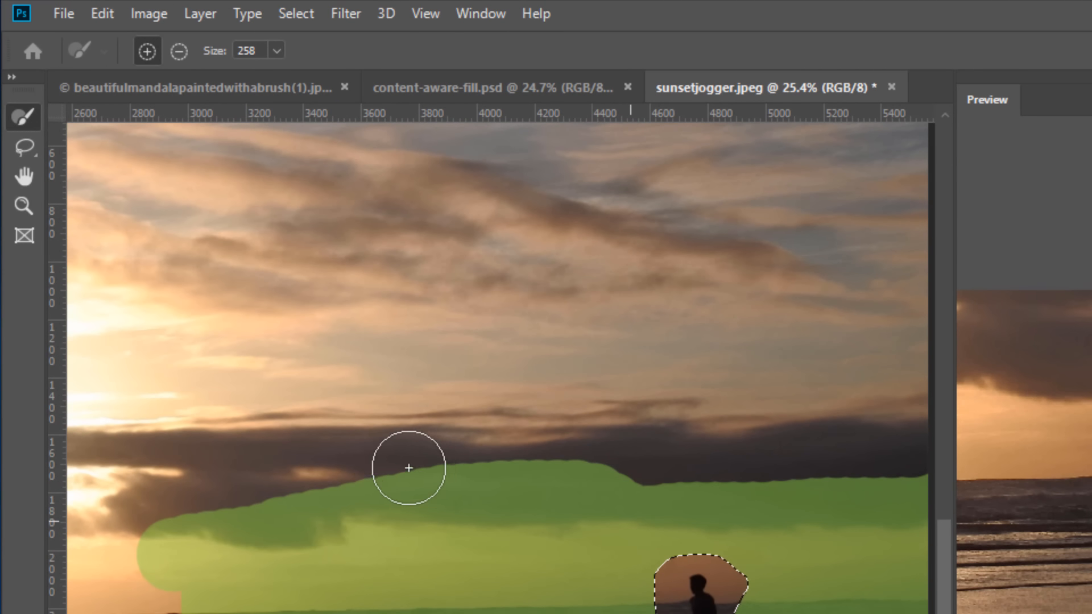
mouse_move(408, 467)
mouse_down()
mouse_move(470, 434)
mouse_move(515, 441)
mouse_up()
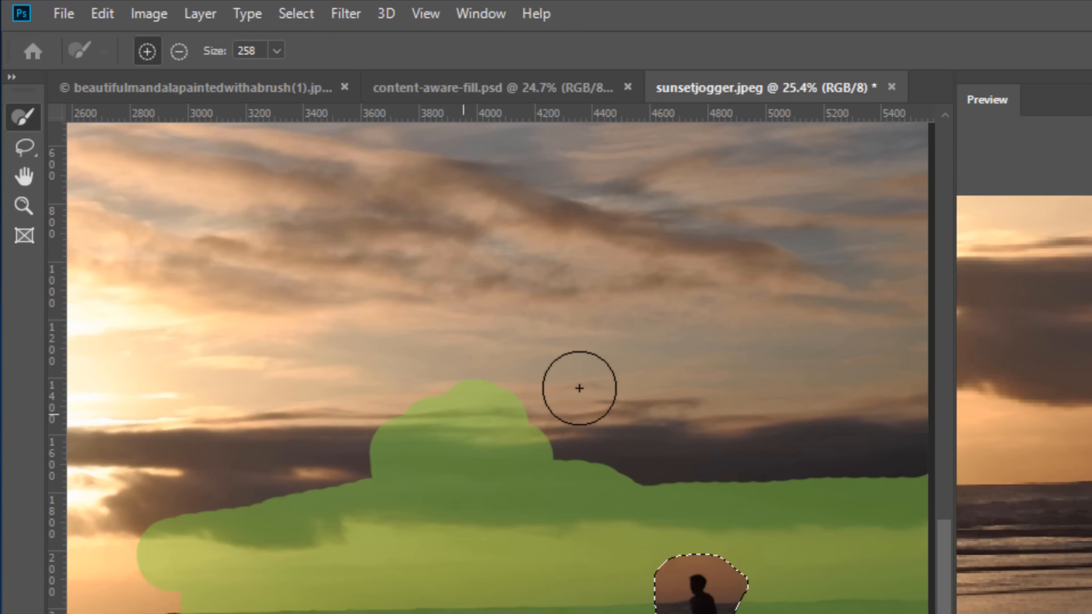
key(alt)
mouse_move(580, 414)
mouse_down()
mouse_move(290, 460)
mouse_move(517, 415)
mouse_move(429, 455)
mouse_move(246, 500)
mouse_move(226, 462)
mouse_up()
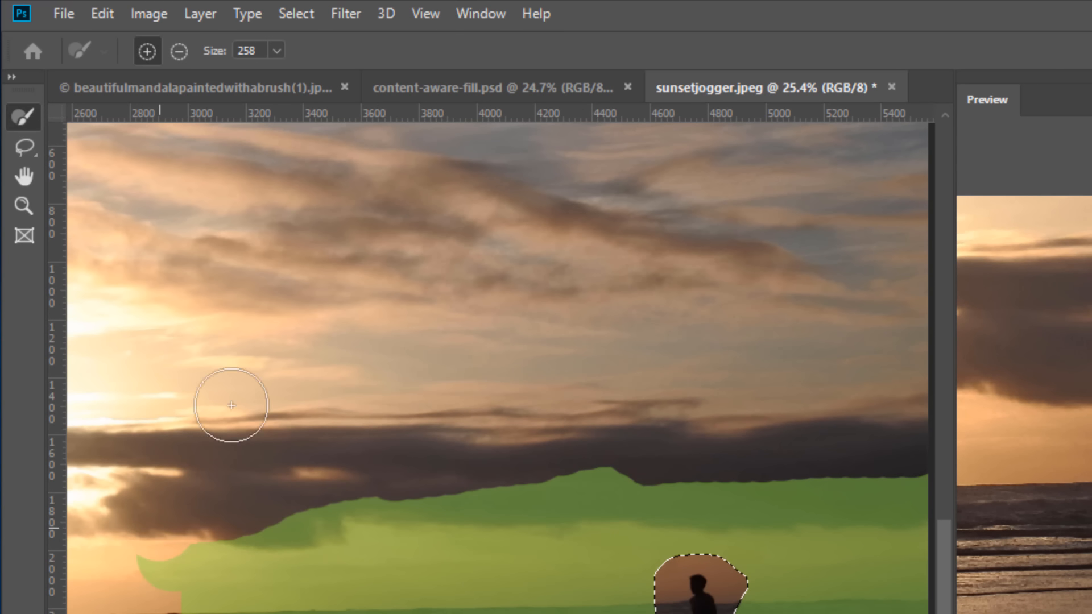
Step: Set the Sampling Brush back to subtract mode and try its temporary switch to adding
click(177, 50)
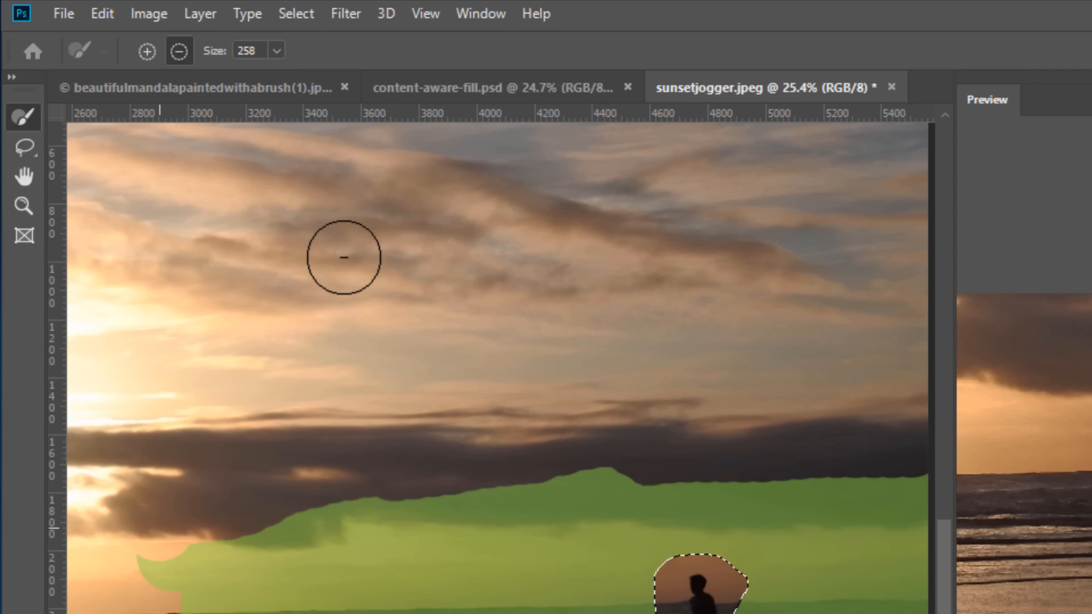
key(alt)
key(alt)
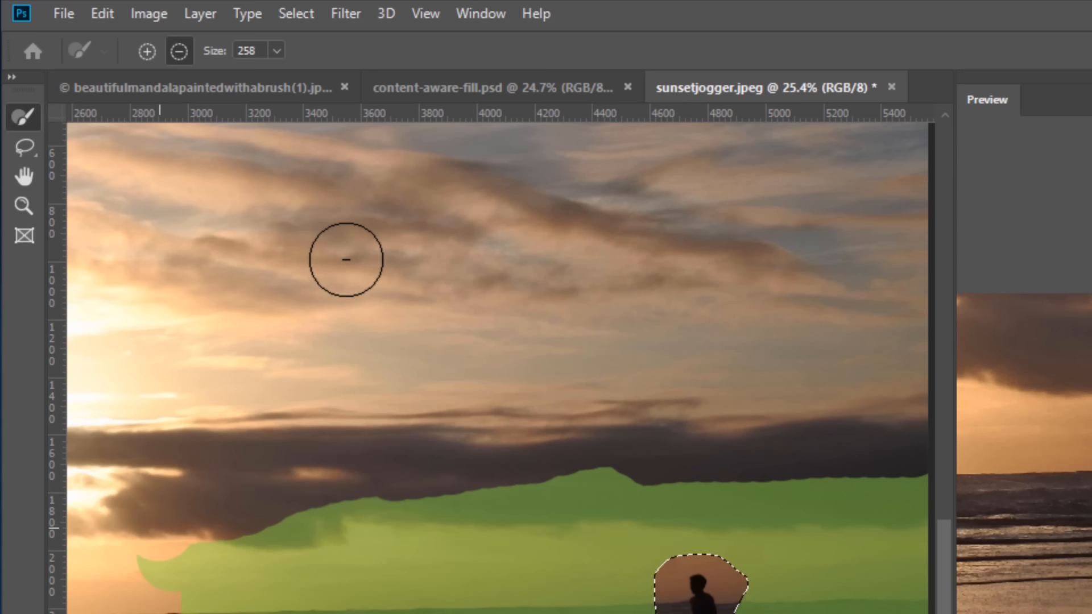
click(277, 51)
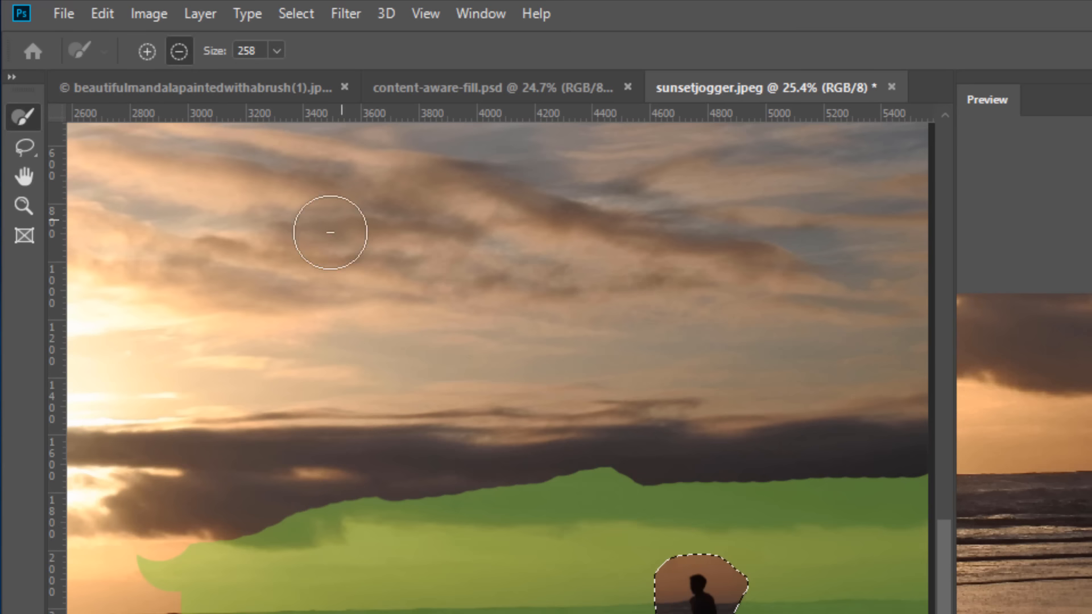
Step: Add an area behind the jogger to the selection with the Lasso Tool, and subtract the excess from the selection's edge
click(28, 145)
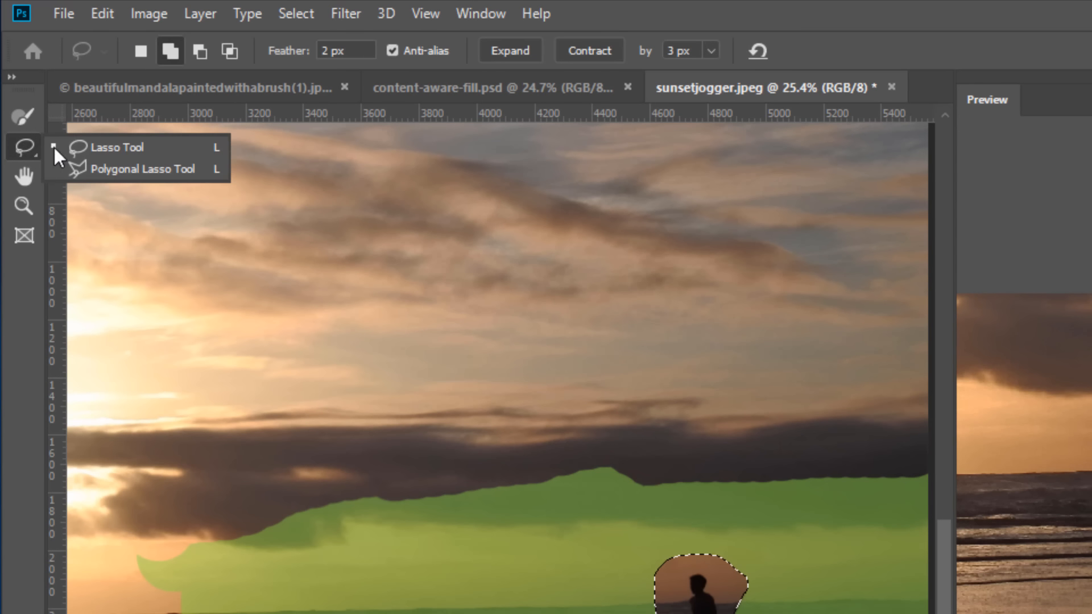
click(145, 149)
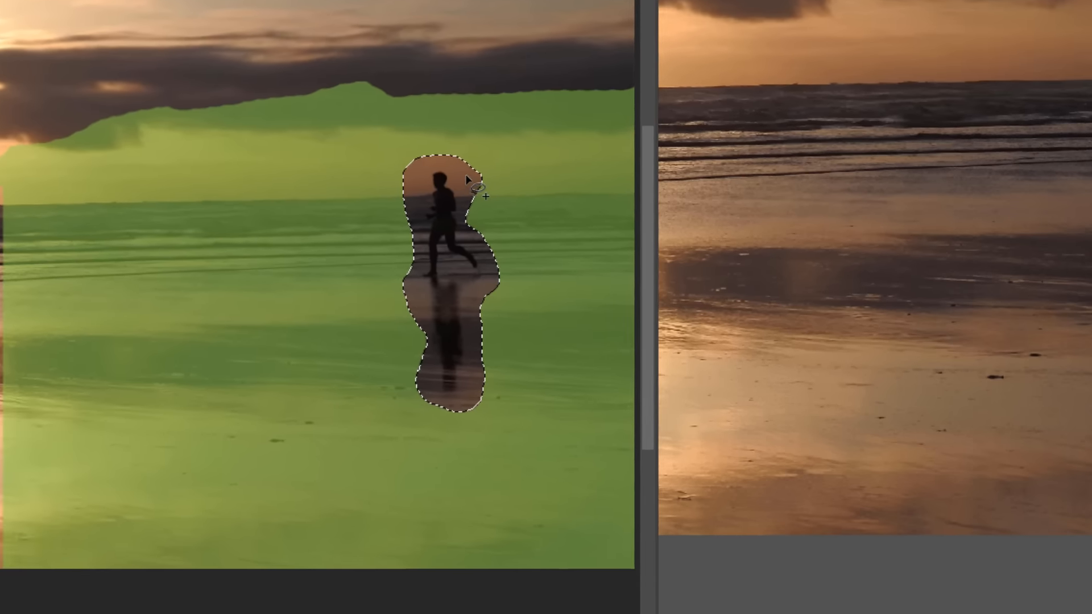
drag(465, 175, 490, 194)
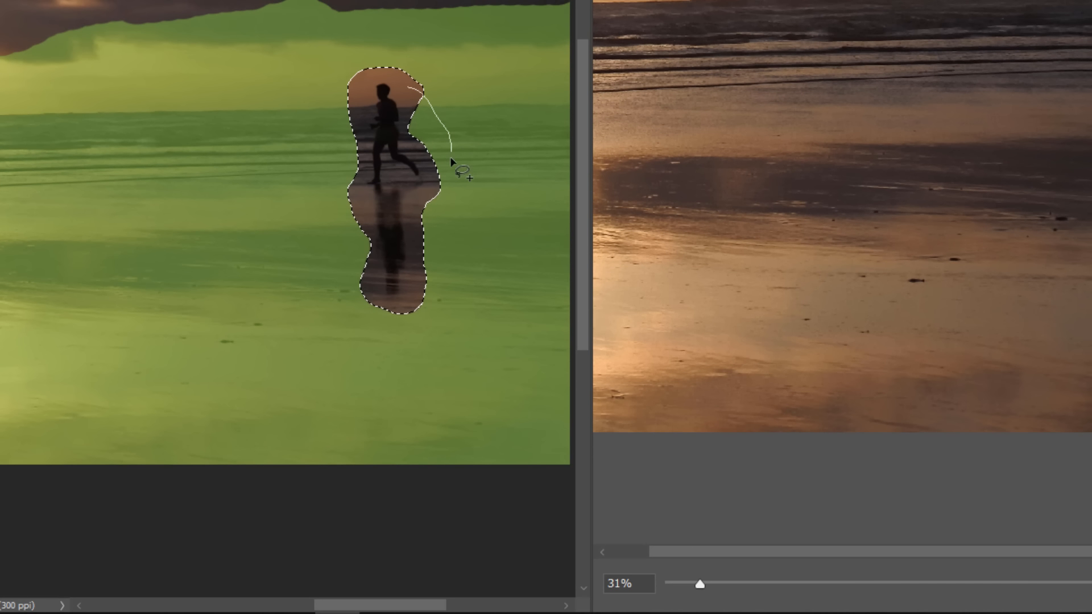
mouse_move(451, 161)
mouse_down()
mouse_move(391, 126)
mouse_move(396, 96)
mouse_up()
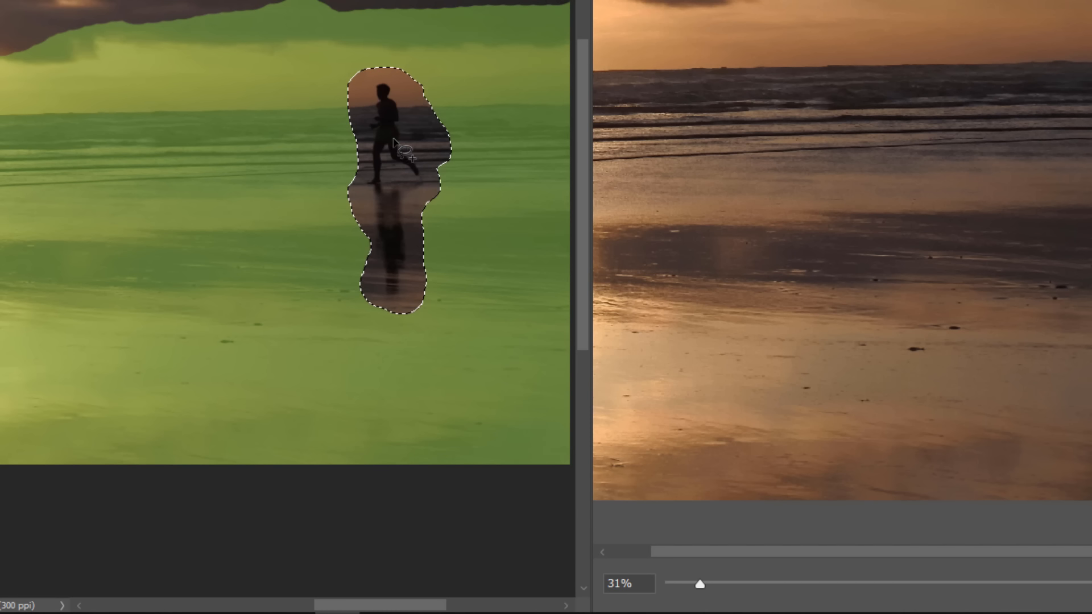
key(alt)
mouse_move(405, 61)
mouse_down()
mouse_move(423, 136)
mouse_move(483, 153)
mouse_move(480, 94)
mouse_up()
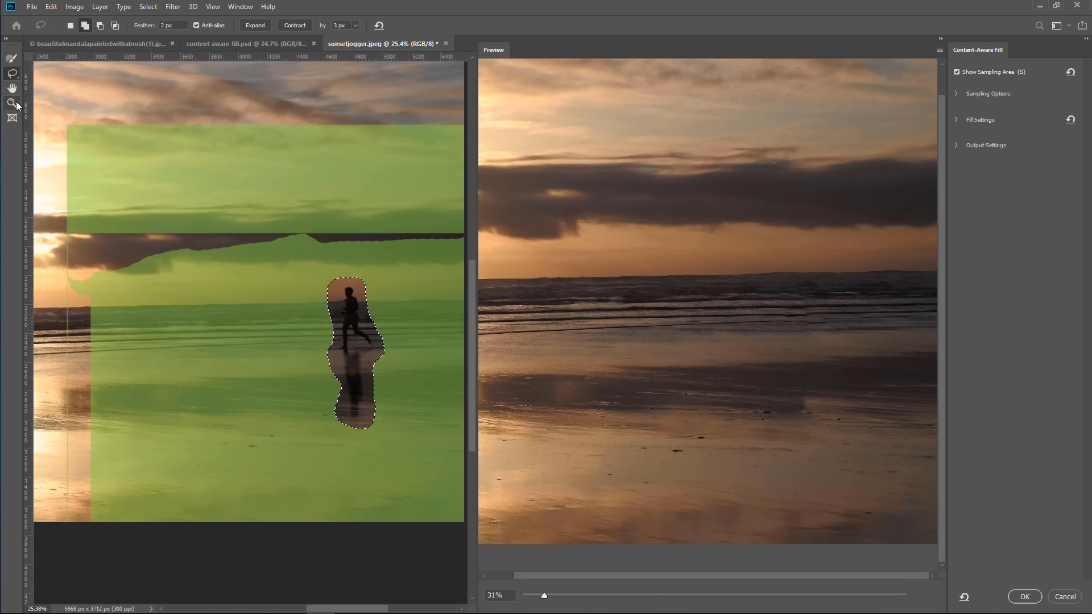
Step: Trim the selection closer around the jogger and the reflection with the Lasso Tool in subtract mode
click(12, 103)
drag(368, 335, 371, 332)
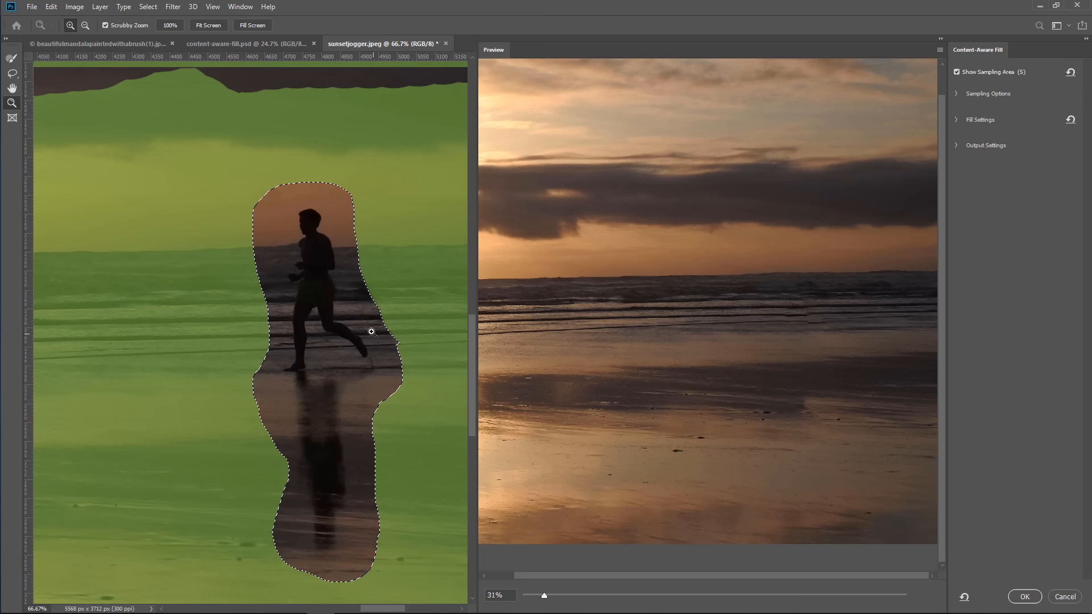
click(12, 73)
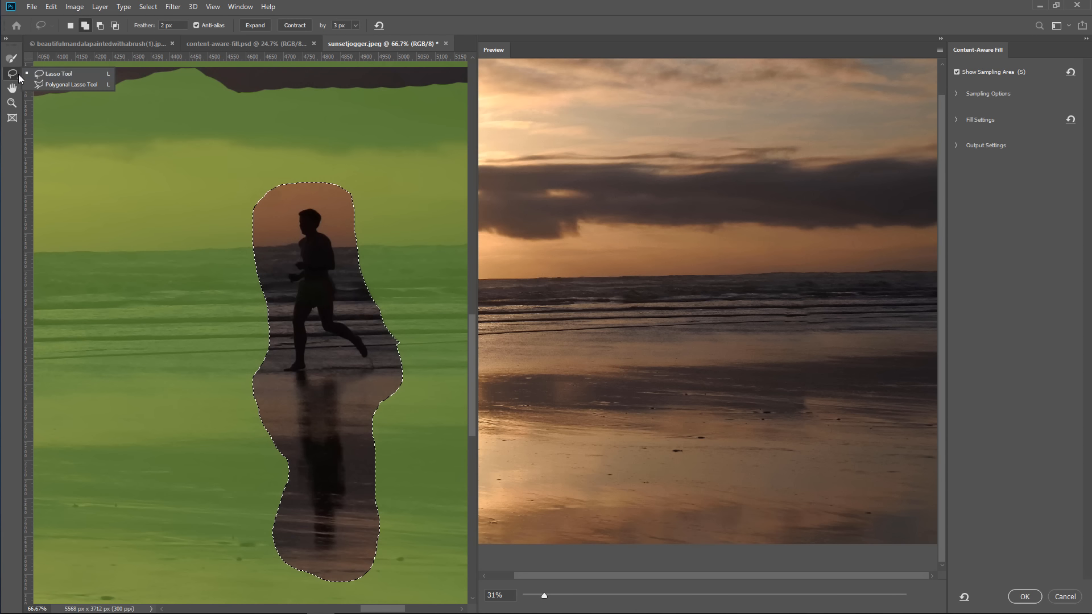
click(66, 78)
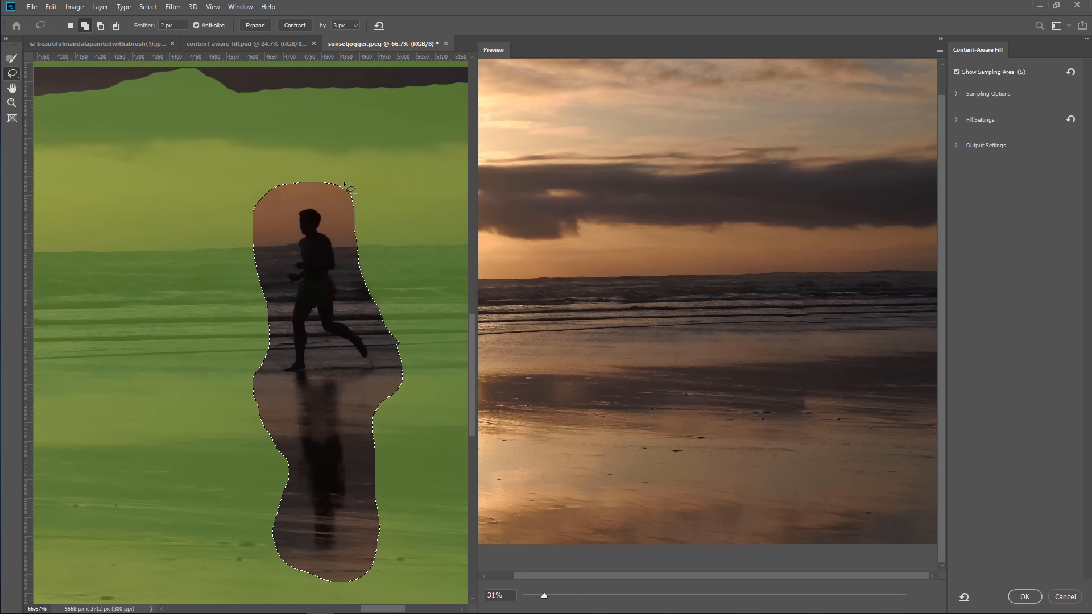
key(alt)
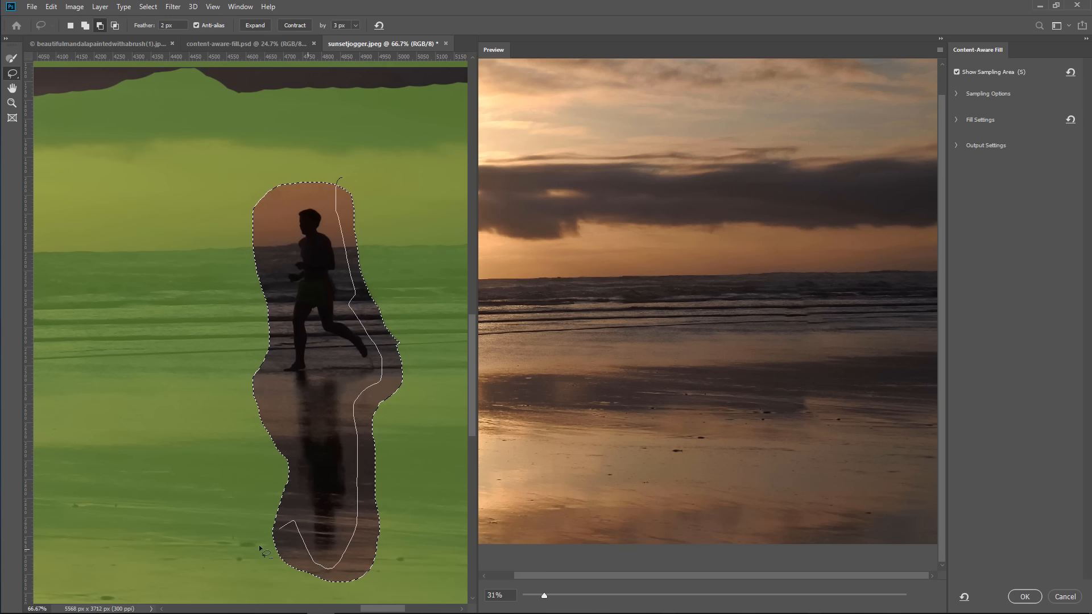
mouse_move(368, 588)
mouse_down()
mouse_move(438, 413)
mouse_move(341, 137)
mouse_move(339, 179)
mouse_up()
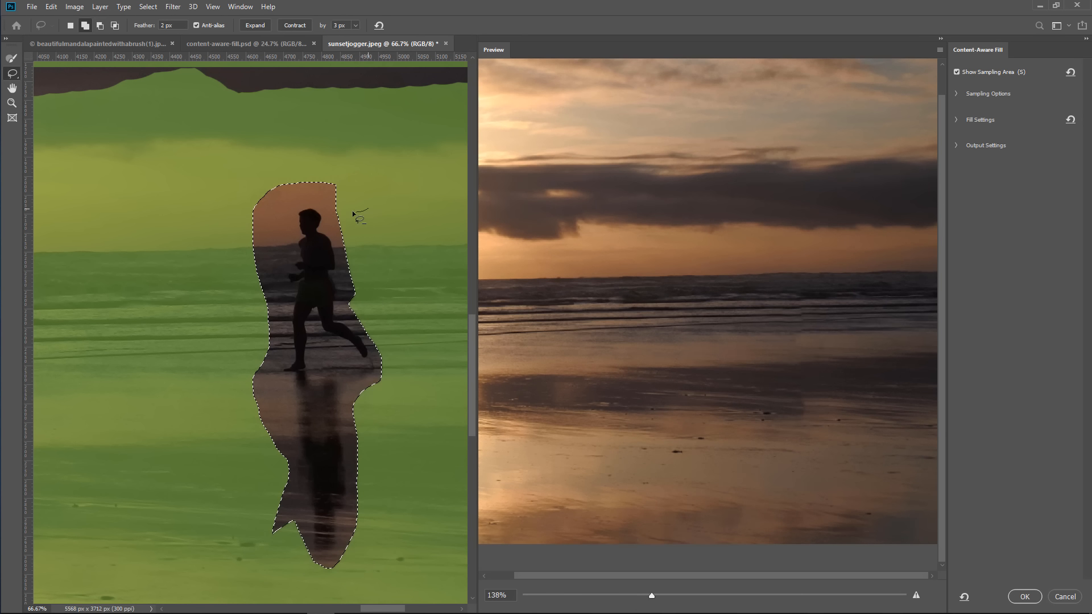
mouse_move(290, 442)
mouse_down()
mouse_move(228, 142)
mouse_move(343, 170)
mouse_move(371, 232)
mouse_move(327, 175)
mouse_up()
mouse_move(308, 179)
mouse_down()
mouse_move(289, 219)
mouse_move(315, 175)
mouse_up()
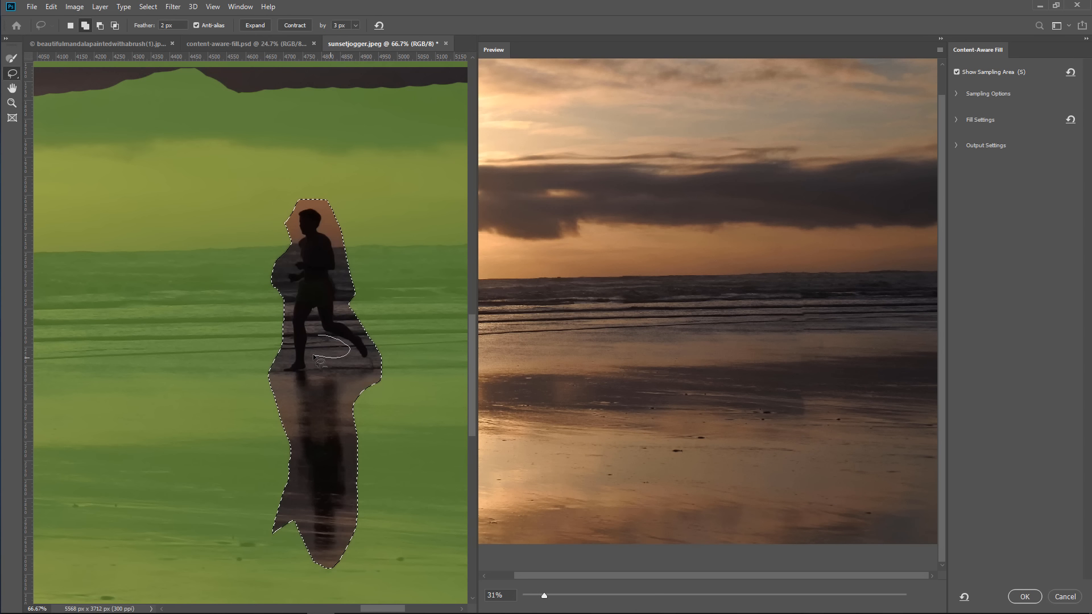
Step: Subtract the gap between the jogger's legs and the excess around the trailing leg and arms from the selection
drag(322, 337, 316, 323)
drag(383, 333, 384, 341)
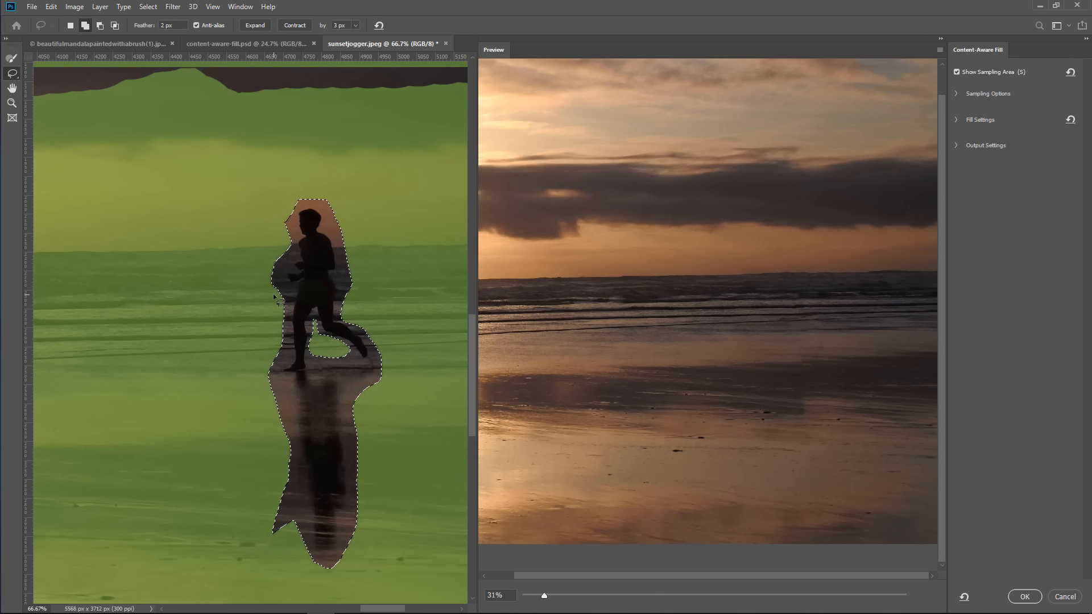
mouse_move(283, 296)
mouse_down()
mouse_move(287, 254)
mouse_move(250, 295)
mouse_up()
Step: Expand the jogger selection by 3 px several times
click(252, 30)
click(252, 30)
click(253, 30)
click(252, 29)
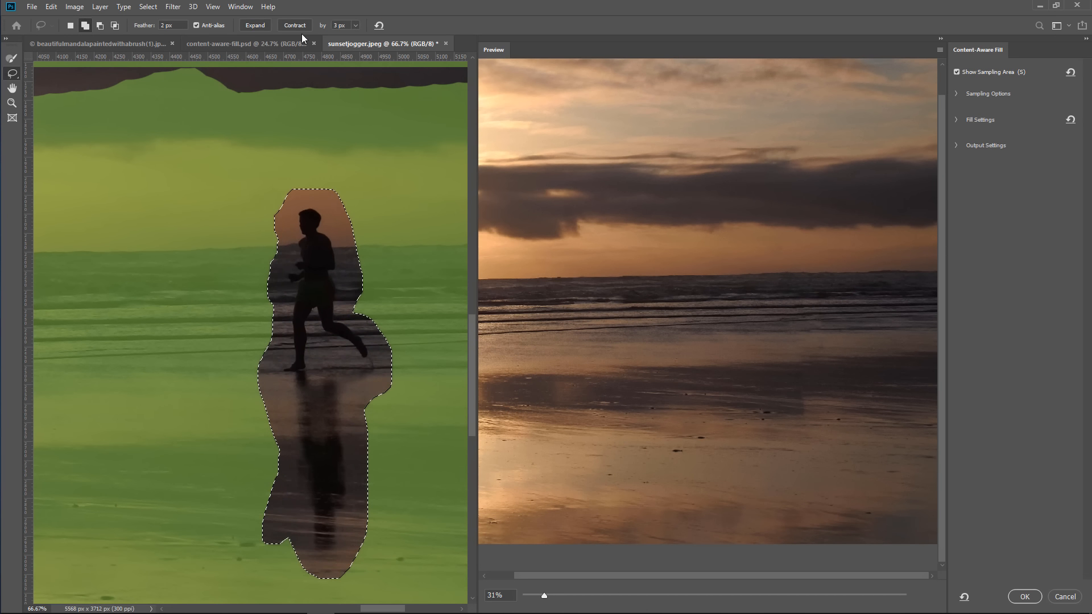
Step: Contract the jogger selection by 3 px repeatedly until it fits closely around the figure
click(292, 27)
click(293, 27)
click(293, 26)
click(292, 26)
click(292, 26)
click(292, 26)
click(292, 28)
click(291, 28)
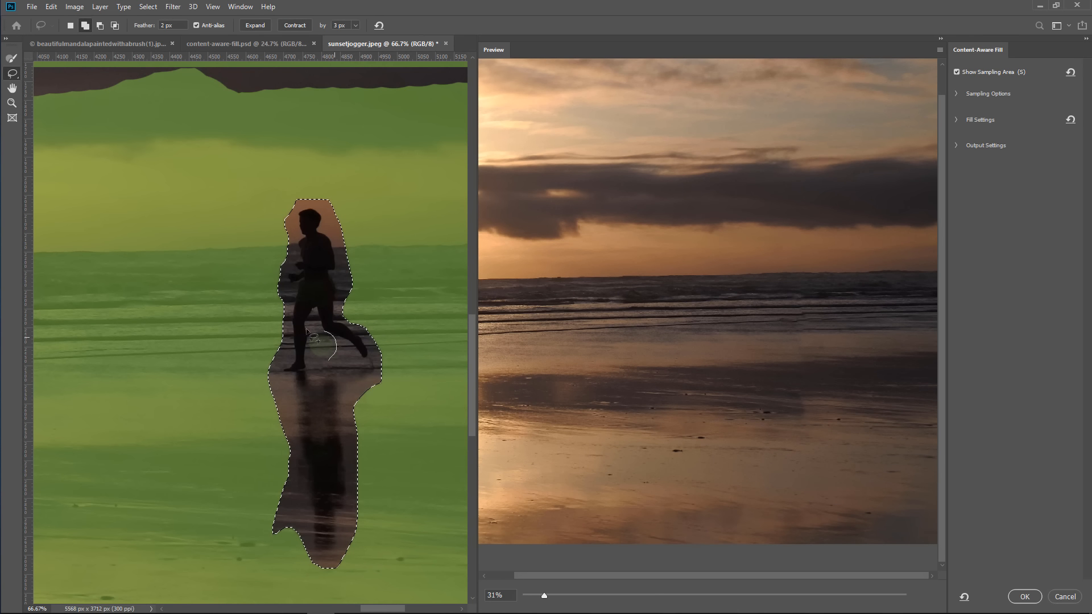
Step: Cut a small opening between the jogger's legs out of the selection with the Lasso Tool
drag(292, 341, 294, 343)
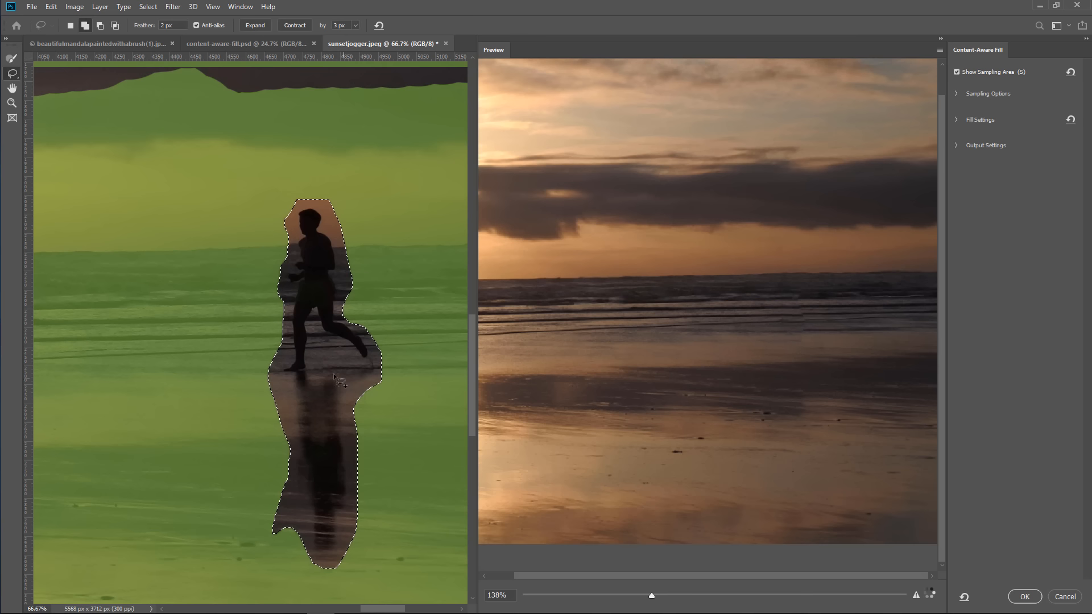
key(alt)
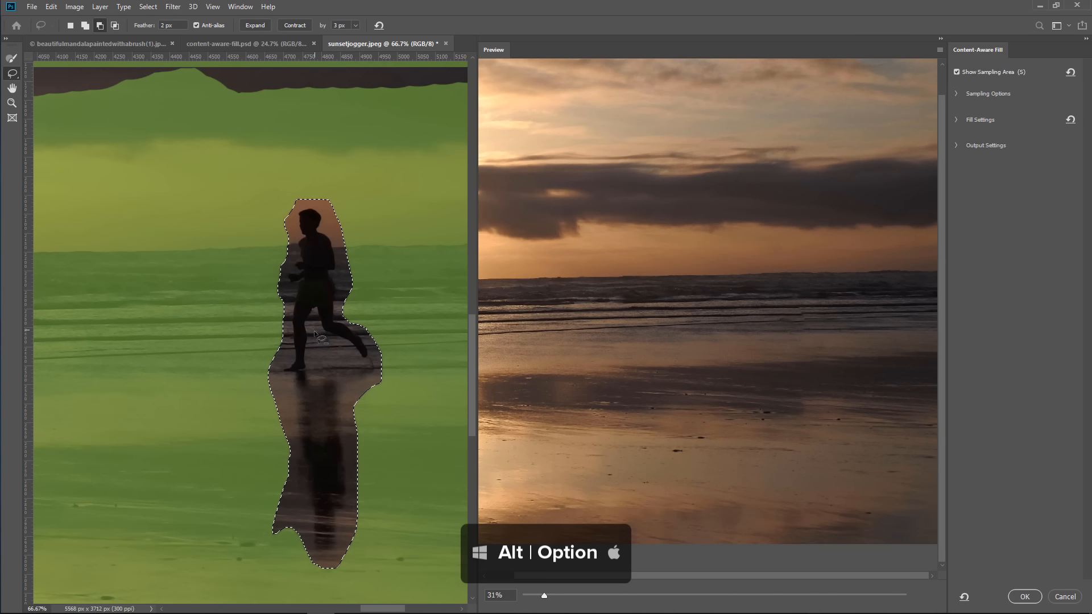
drag(315, 330, 316, 334)
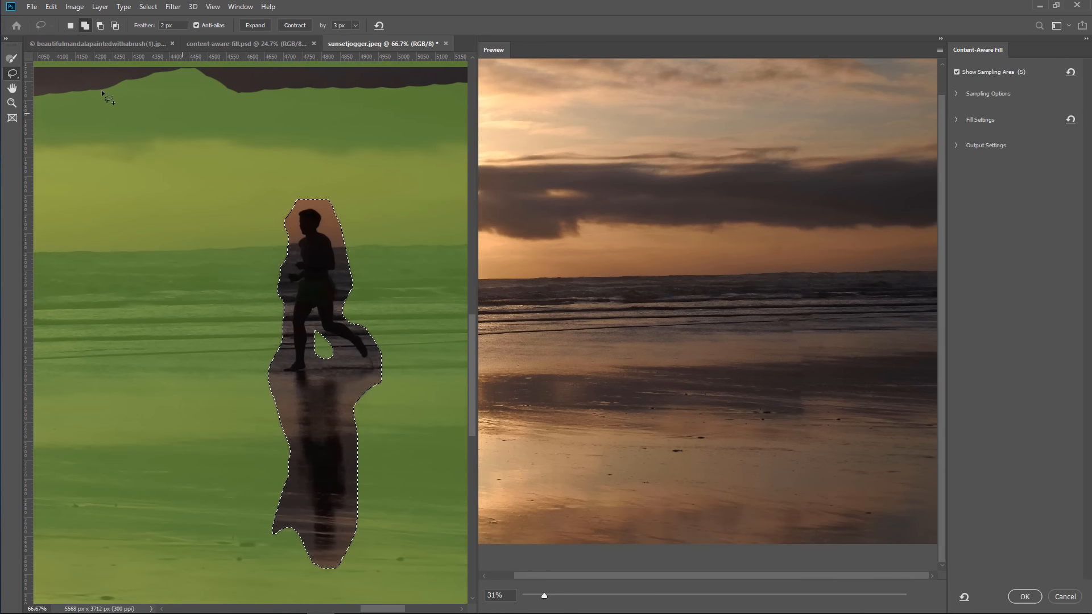
Step: Subtract the clouds, sky and distant waves around the jogger's upper body from the sampling area with the Sampling Brush at size 258
click(11, 60)
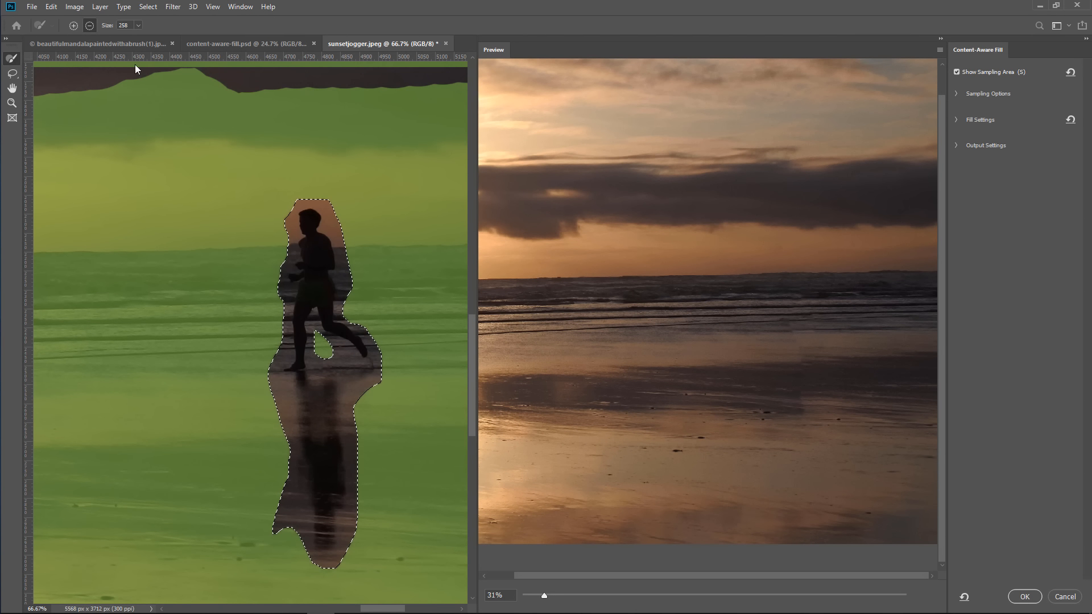
mouse_move(341, 165)
mouse_down()
mouse_move(320, 194)
mouse_move(311, 189)
mouse_move(309, 204)
mouse_move(249, 173)
mouse_move(287, 117)
mouse_move(226, 56)
mouse_move(472, 73)
mouse_move(311, 116)
mouse_move(331, 217)
mouse_move(296, 227)
mouse_move(371, 205)
mouse_move(359, 236)
mouse_up()
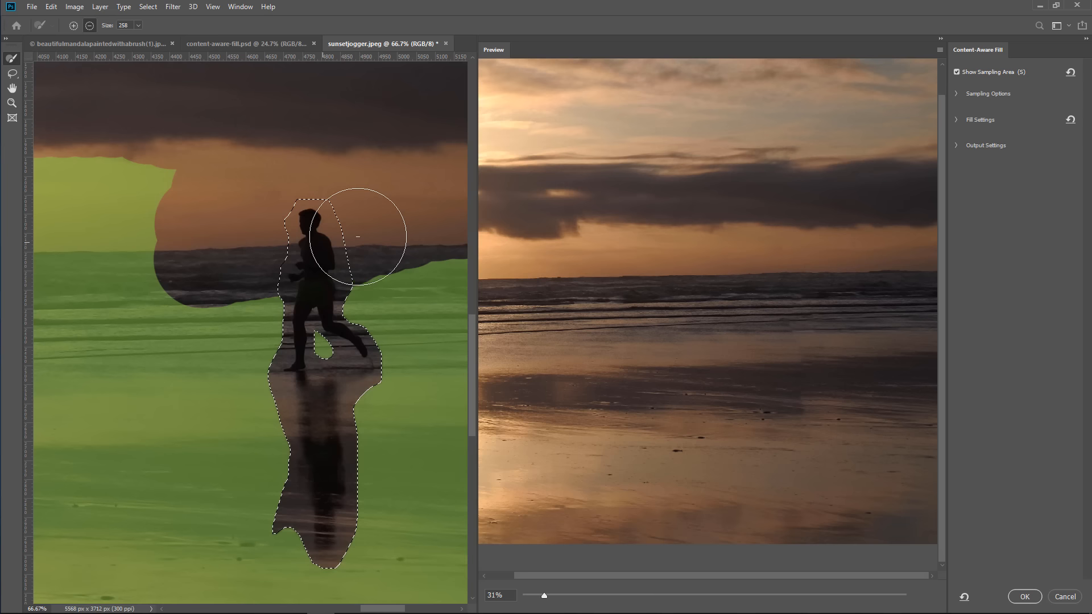
Step: Expand the jogger selection by 3 px several times with the Lasso Tool options, and contract it by 3 px steps back around the figure
click(13, 73)
click(256, 29)
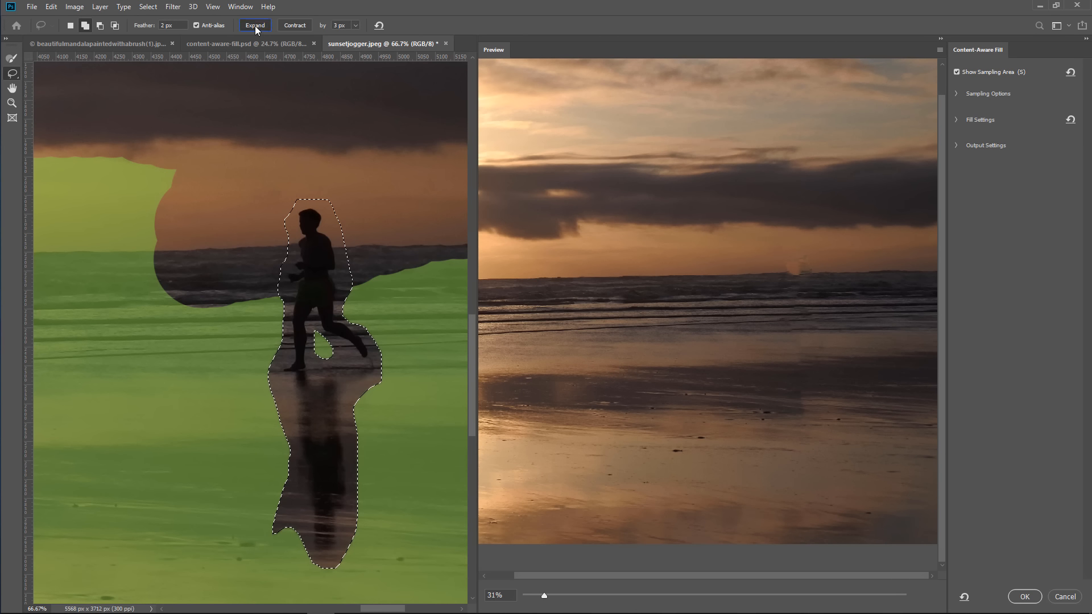
click(257, 29)
click(260, 31)
click(265, 32)
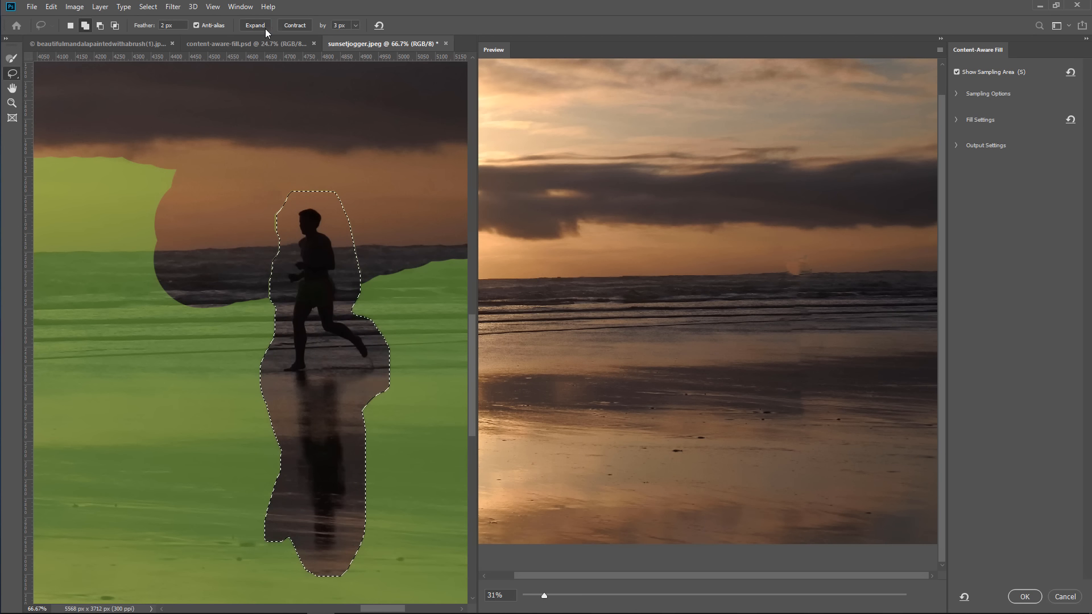
click(296, 29)
click(298, 30)
click(300, 32)
click(299, 32)
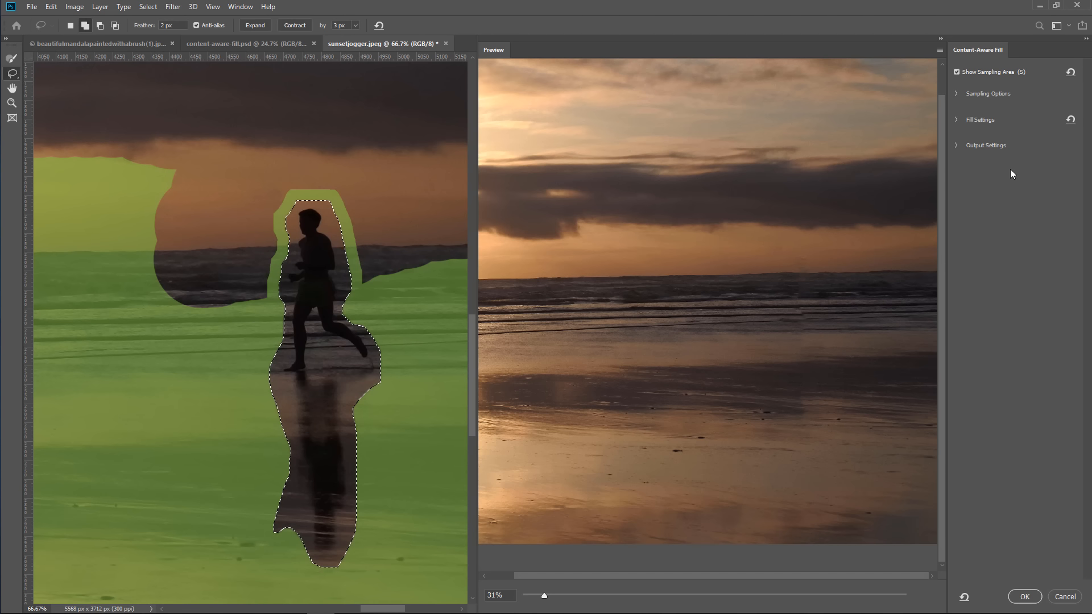
Step: Subtract the sky, clouds and the waves along the horizon from the sampling area with the Sampling Brush at size 258
click(12, 103)
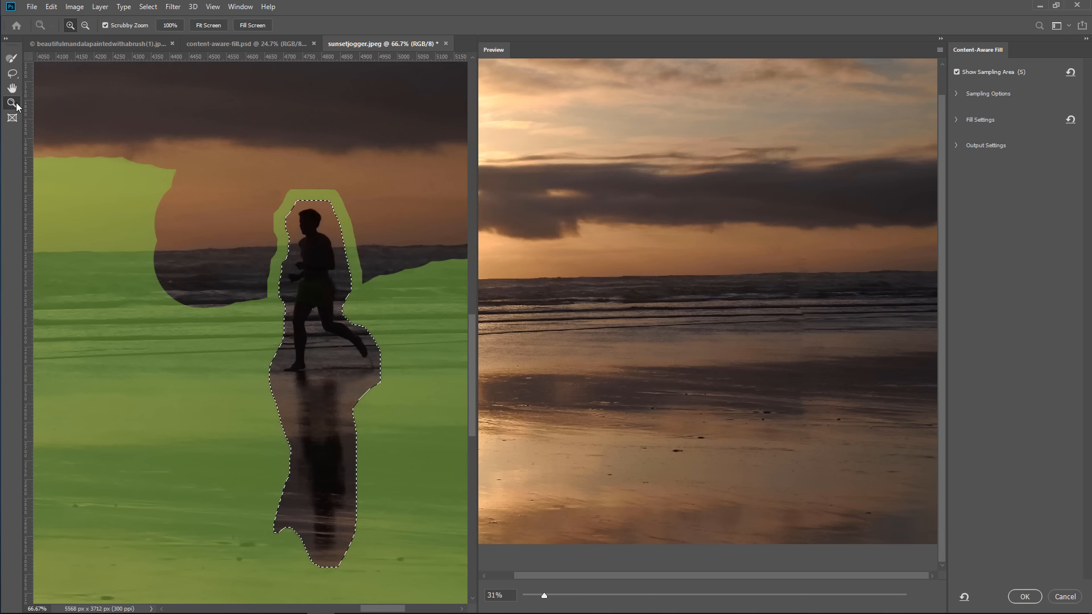
click(206, 30)
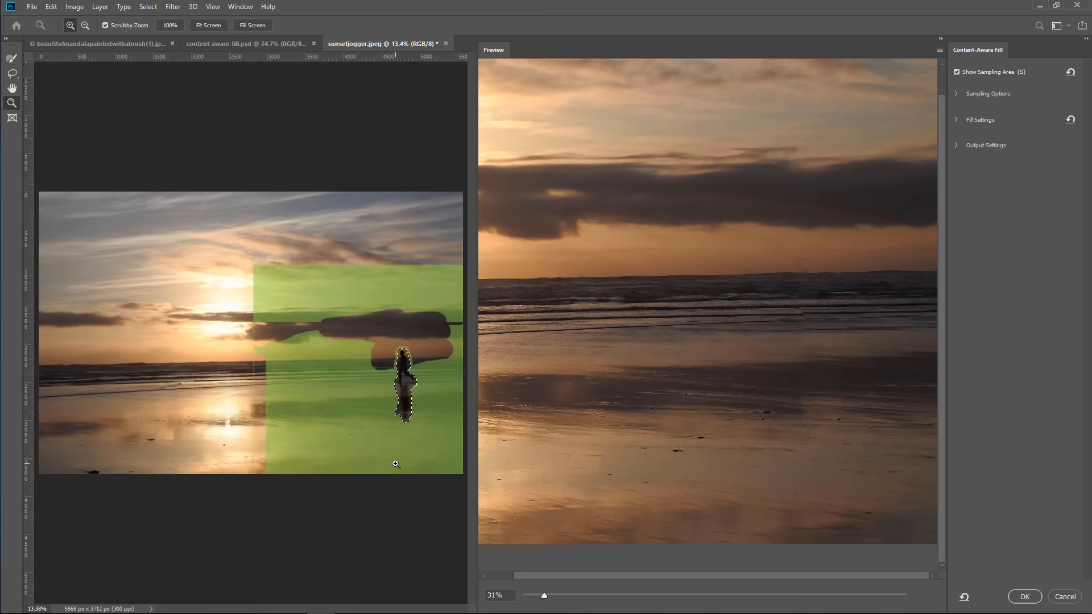
click(12, 60)
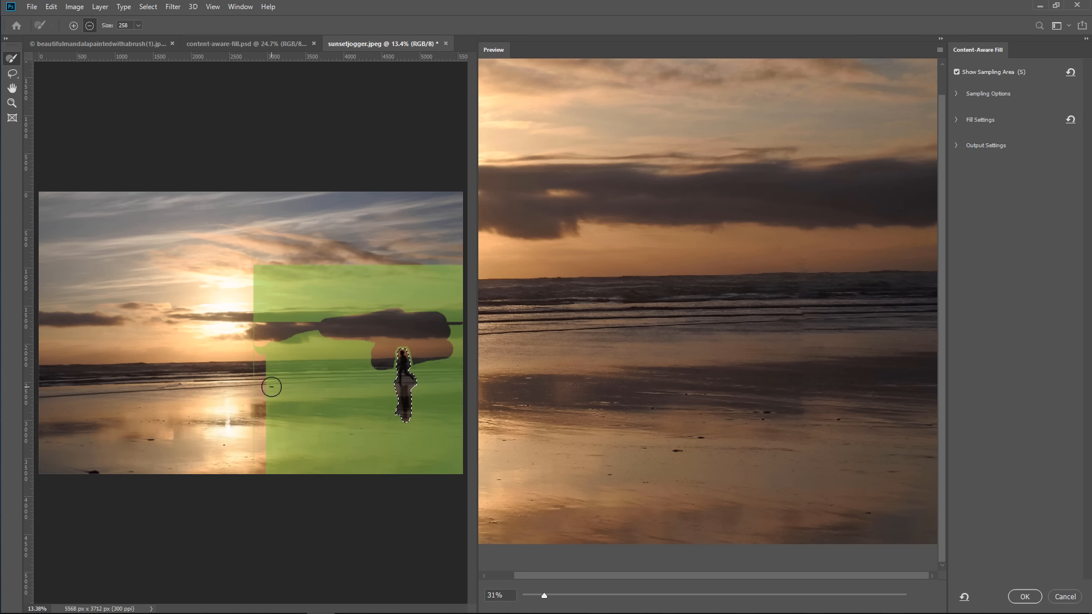
drag(544, 595, 644, 576)
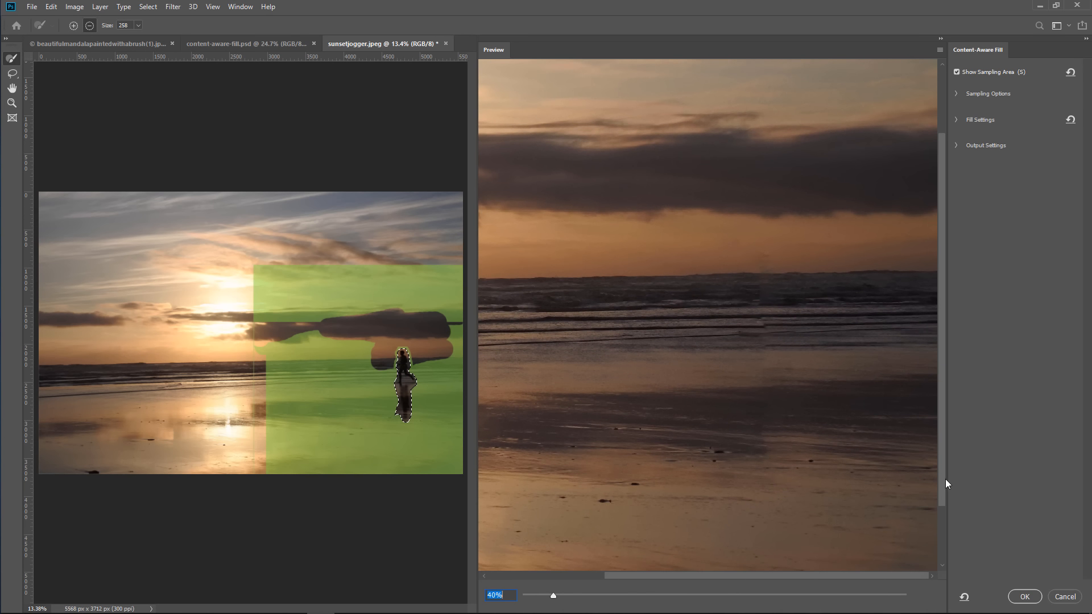
drag(945, 478, 950, 535)
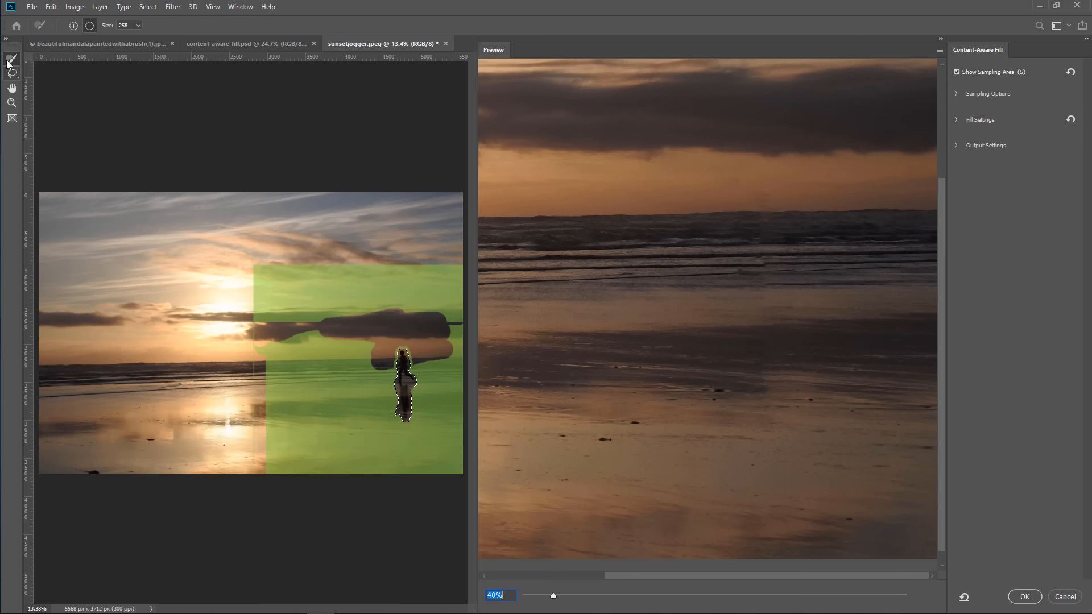
mouse_move(267, 290)
mouse_down()
mouse_move(439, 319)
mouse_move(459, 300)
mouse_move(400, 295)
mouse_move(164, 339)
mouse_move(235, 285)
mouse_move(421, 248)
mouse_move(245, 269)
mouse_up()
mouse_move(341, 335)
mouse_down()
mouse_move(344, 365)
mouse_move(255, 317)
mouse_up()
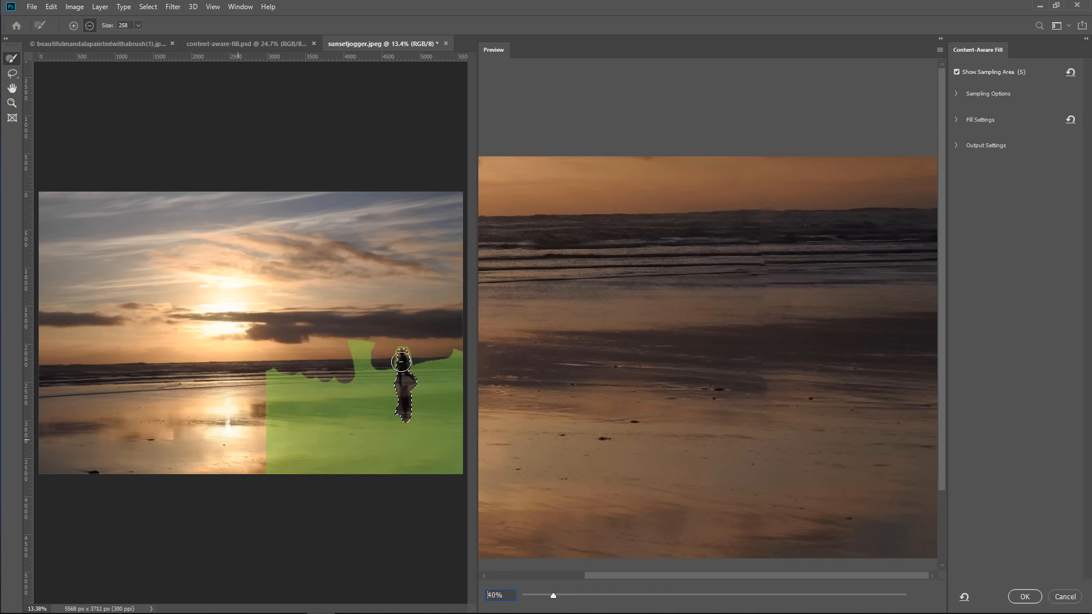
Step: Restore the horizon waves to the sampling area, and subtract the foreground beach below the jogger's reflection and the leftover sky patch
alt+click(369, 362)
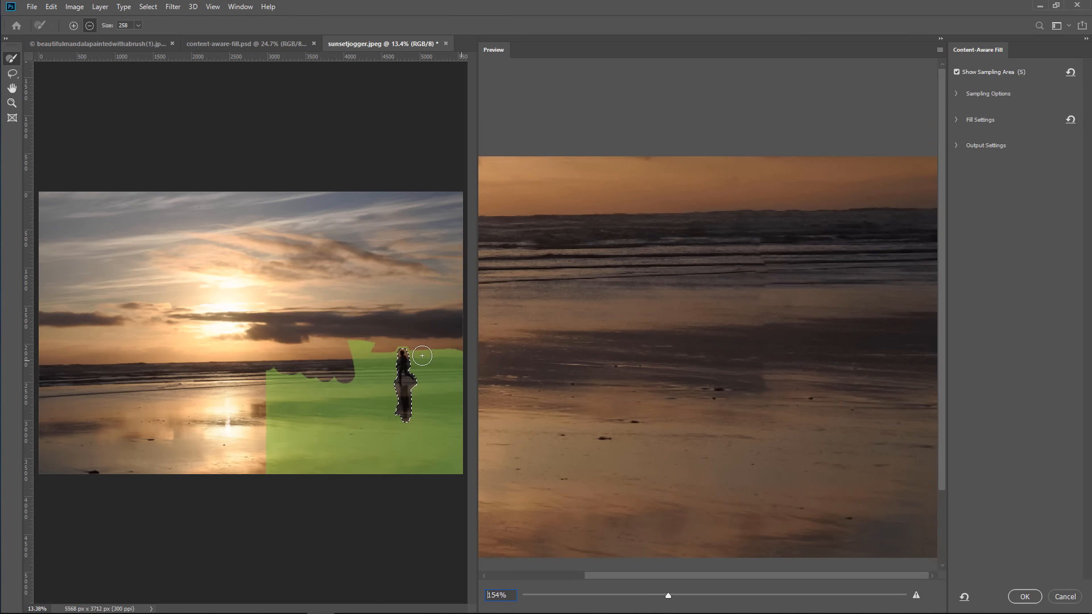
mouse_move(353, 367)
mouse_down()
mouse_move(273, 370)
mouse_move(318, 364)
mouse_move(344, 378)
mouse_move(358, 361)
mouse_up()
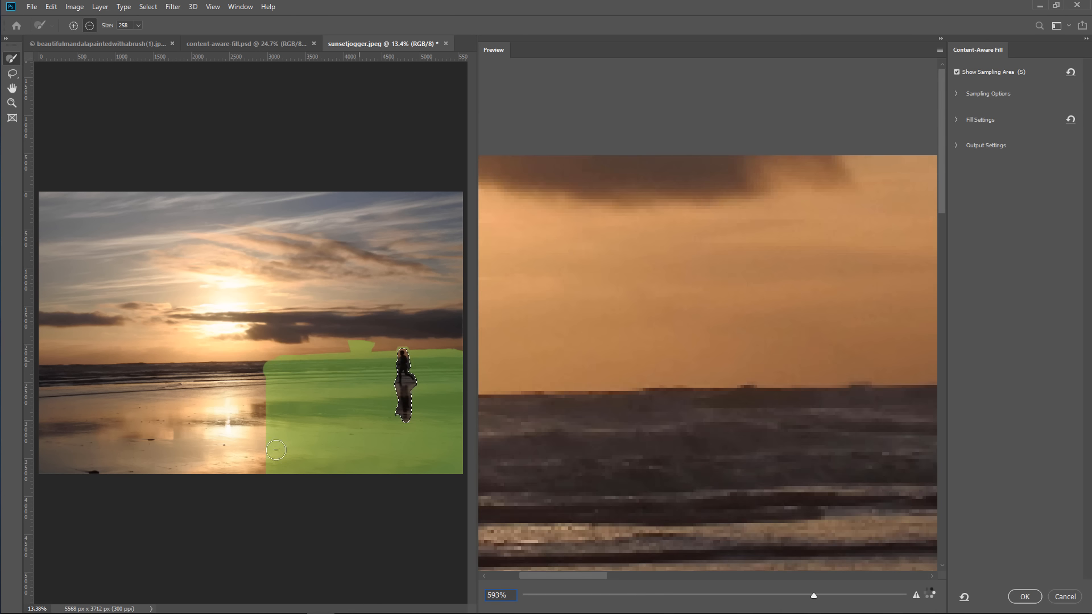
mouse_move(263, 432)
mouse_down()
mouse_move(434, 438)
mouse_move(313, 459)
mouse_up()
drag(238, 458, 455, 463)
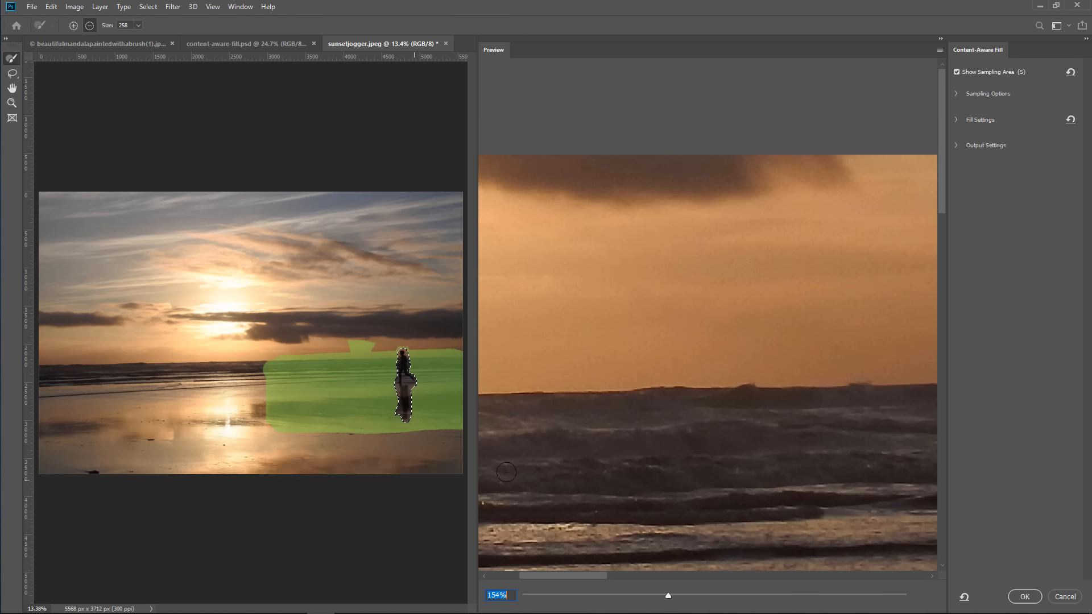
drag(253, 430, 470, 438)
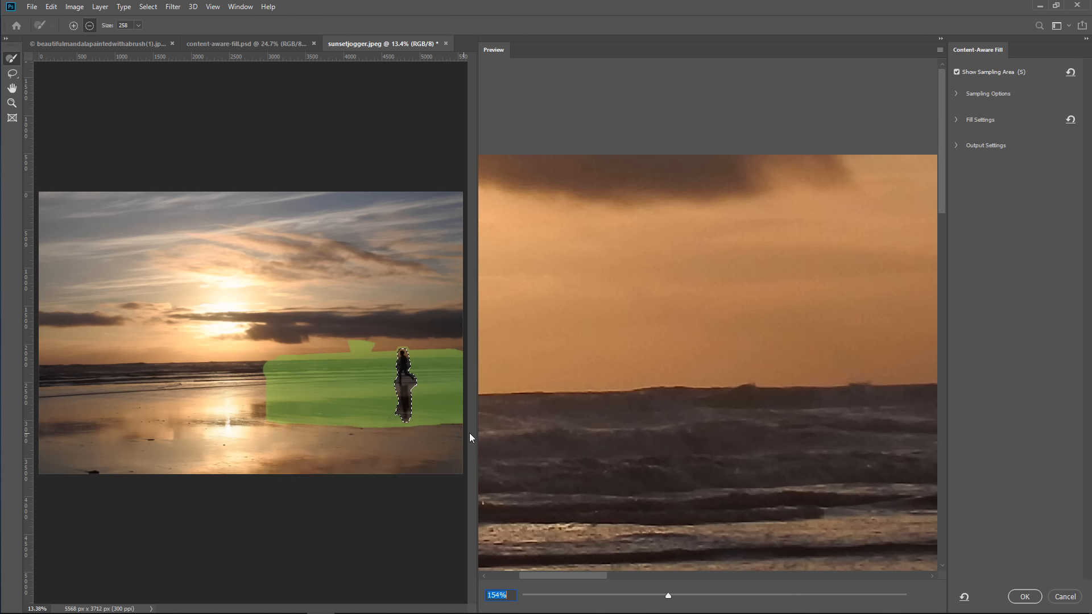
drag(344, 342, 384, 341)
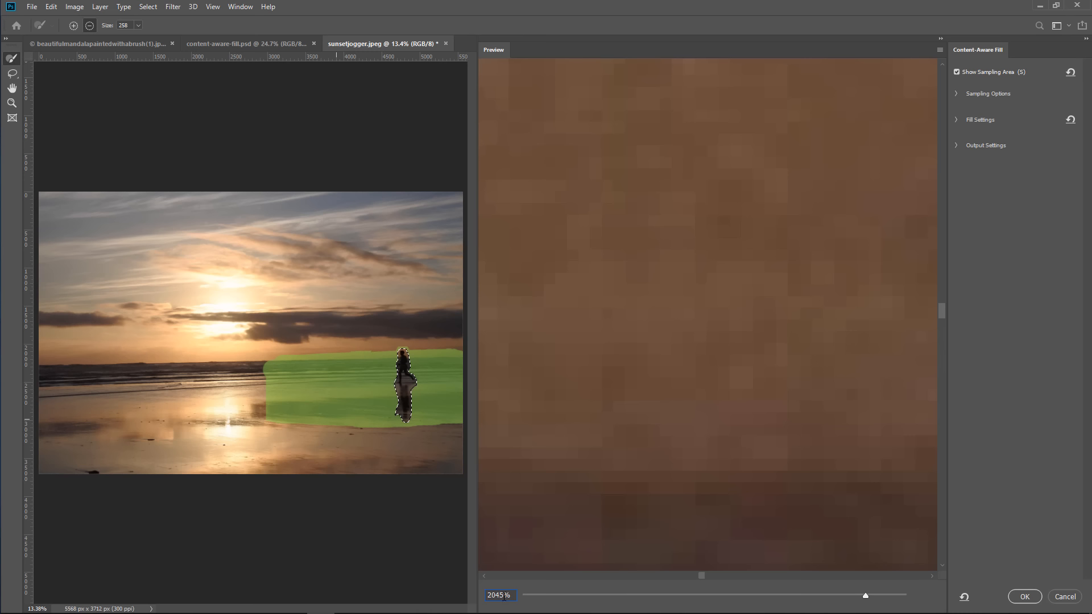
Step: Examine the jogger's filled area in the preview at 100% and 49% zoom
drag(507, 595, 474, 584)
text(1)
key(Return)
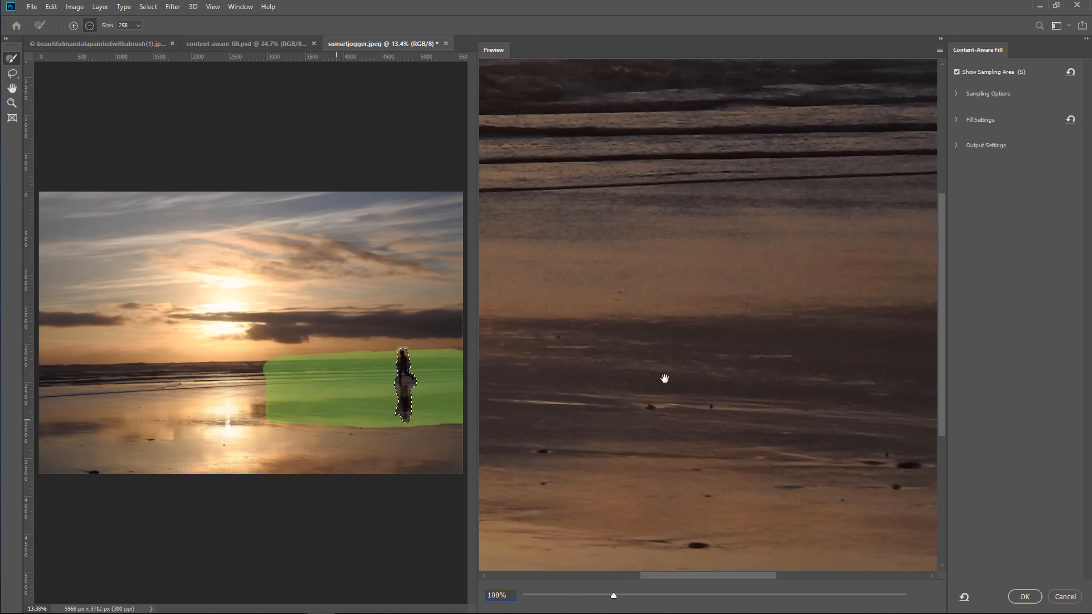
drag(612, 595, 562, 596)
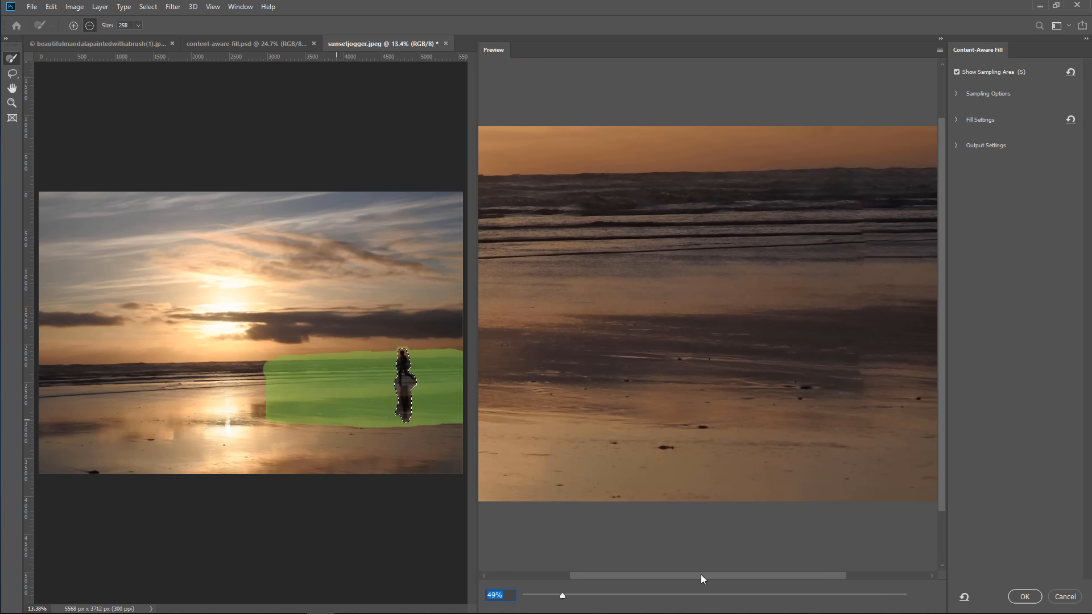
drag(700, 575, 769, 580)
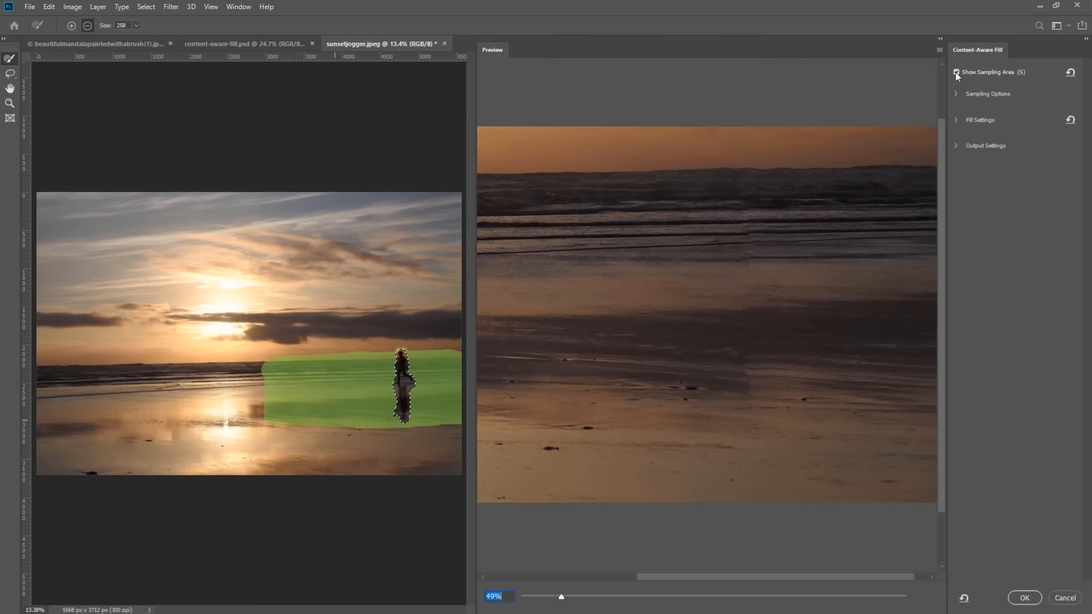
Step: Hide and show the sampling area overlay to compare the image with and without it
click(832, 138)
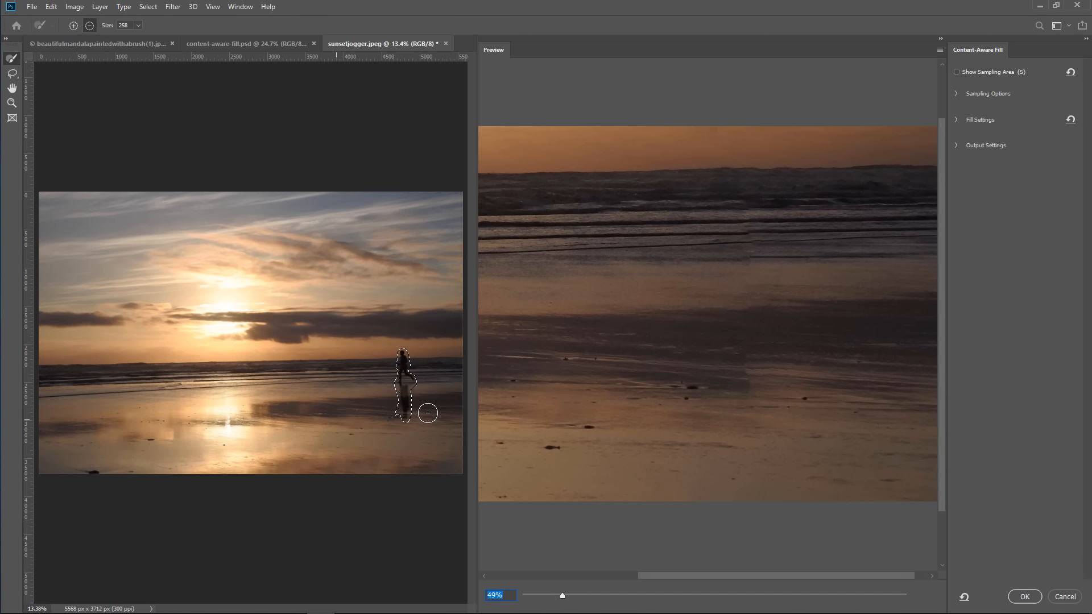
click(957, 71)
click(957, 71)
click(957, 71)
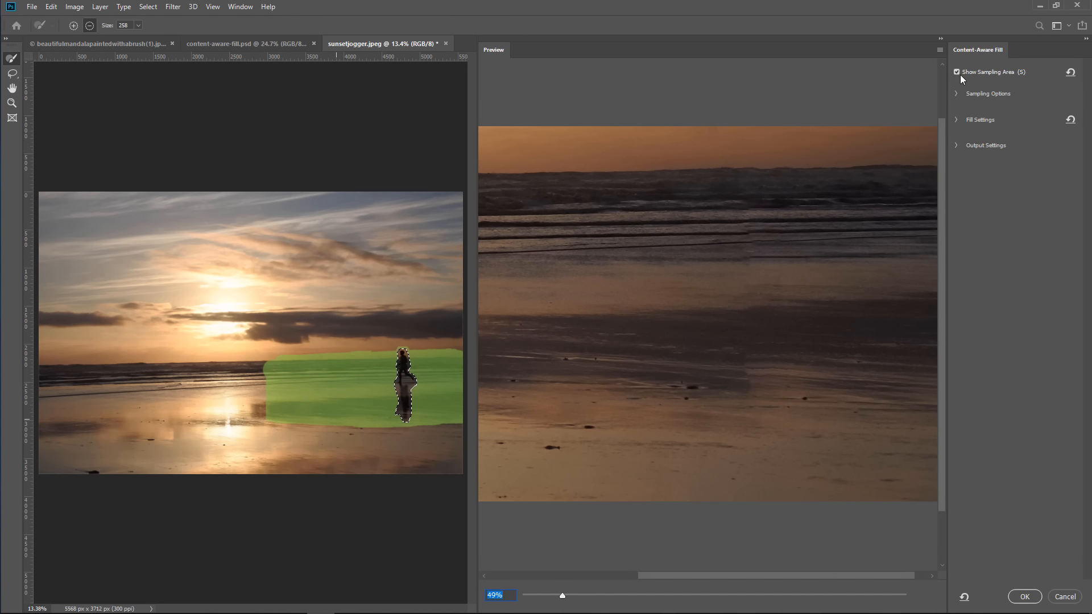
Step: Try out the sampling overlay's opacity control and a red overlay color (d04444), discarding the color change
click(955, 93)
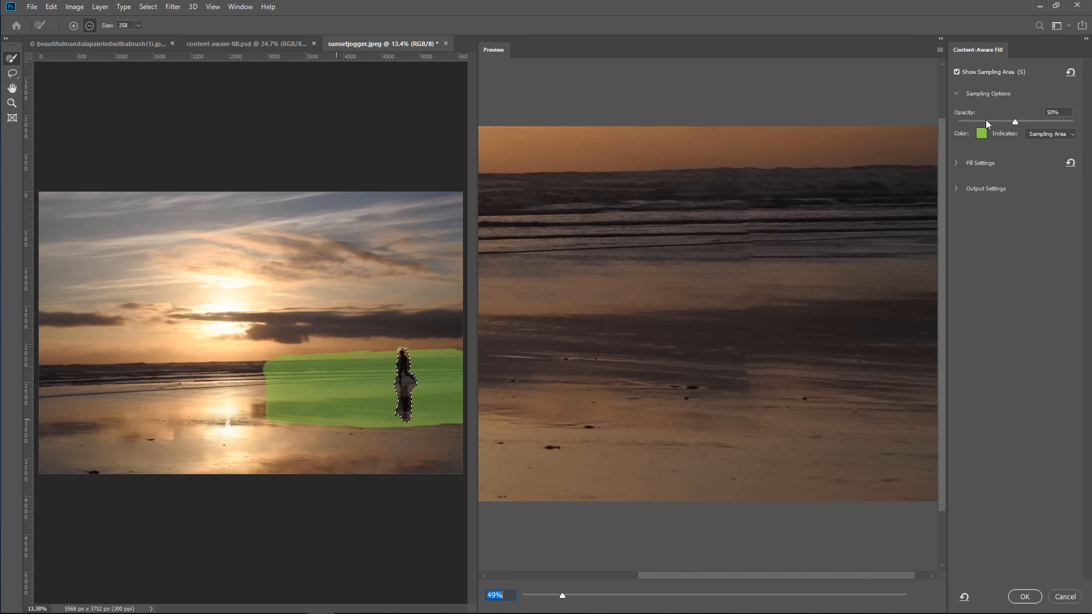
mouse_move(1016, 121)
mouse_down()
mouse_move(980, 124)
mouse_move(1052, 127)
mouse_move(1014, 130)
mouse_up()
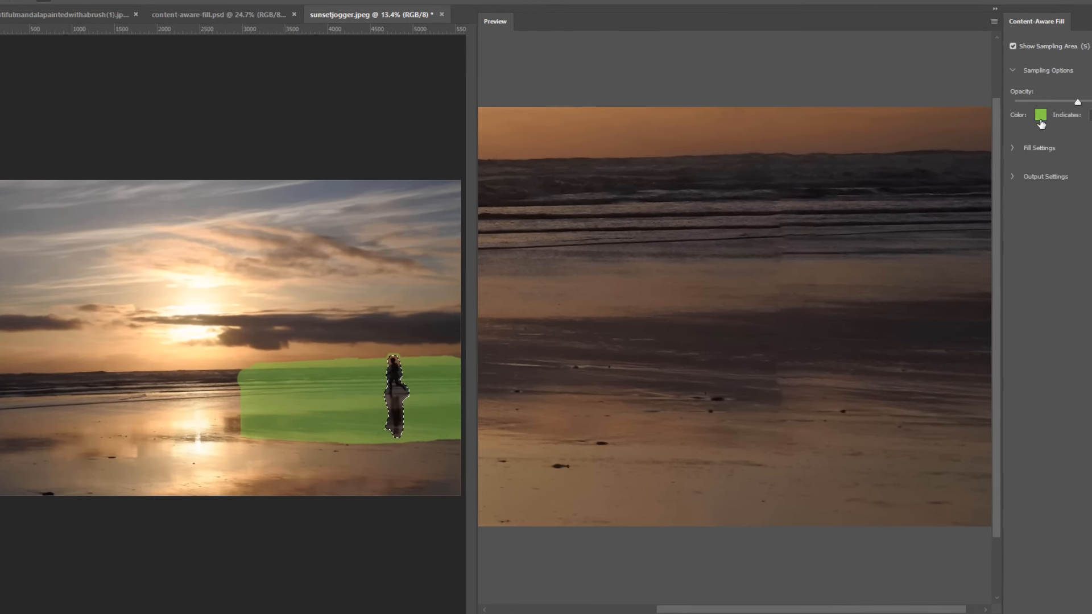
click(982, 134)
drag(581, 282, 569, 336)
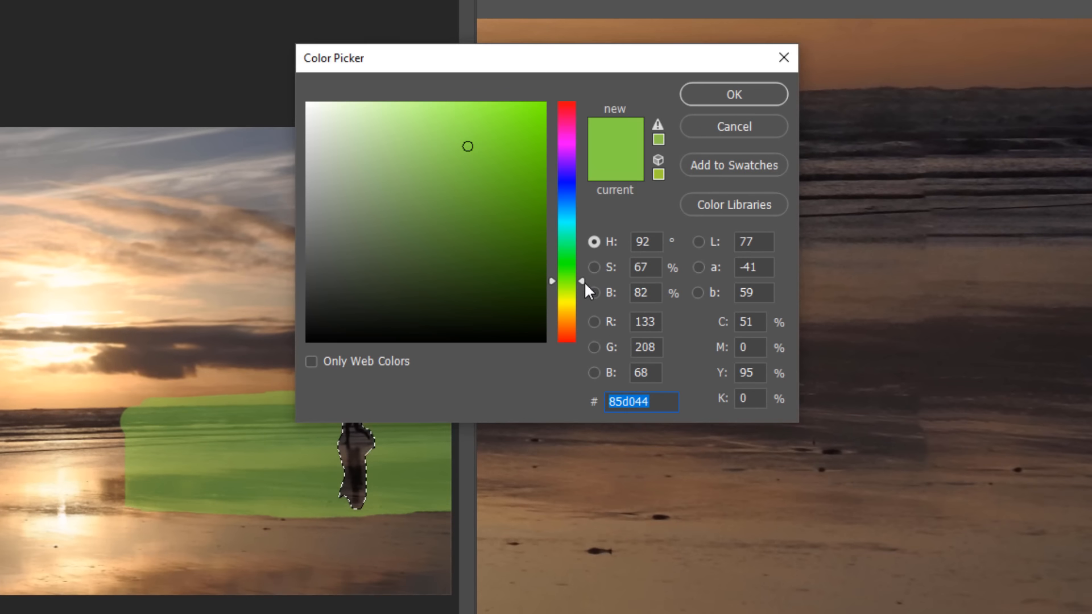
drag(572, 296, 583, 102)
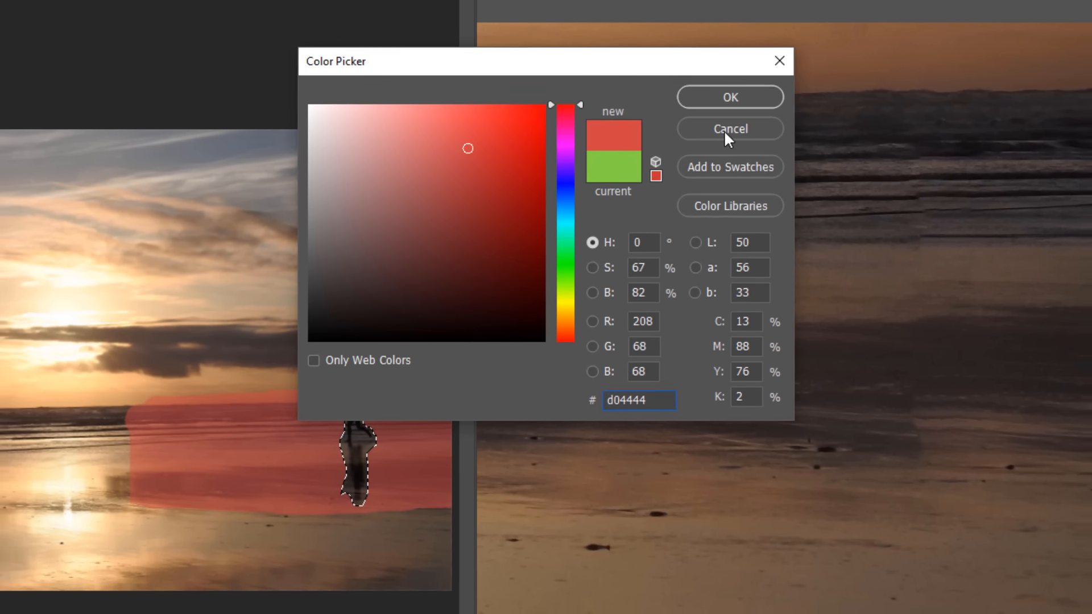
click(725, 129)
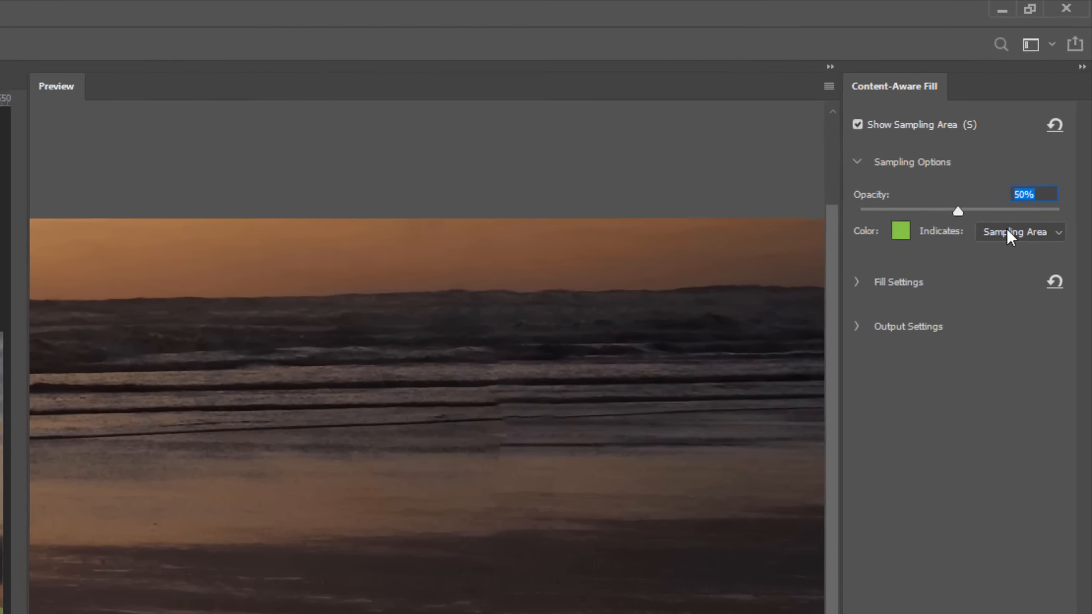
Step: Make the overlay indicate the Excluded Area, and switch it back to the Sampling Area
click(1006, 233)
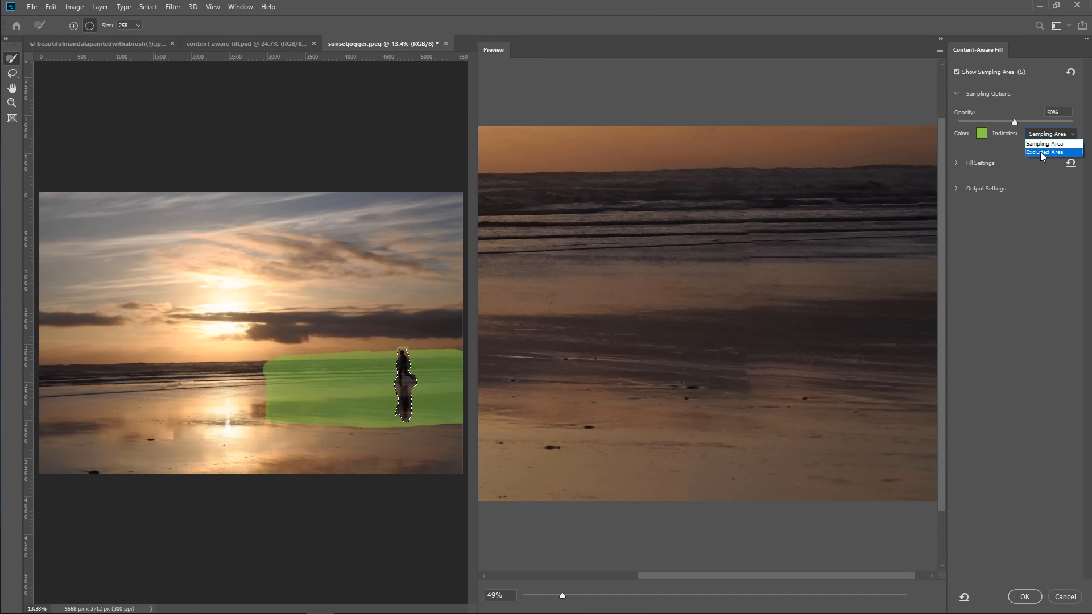
click(1042, 152)
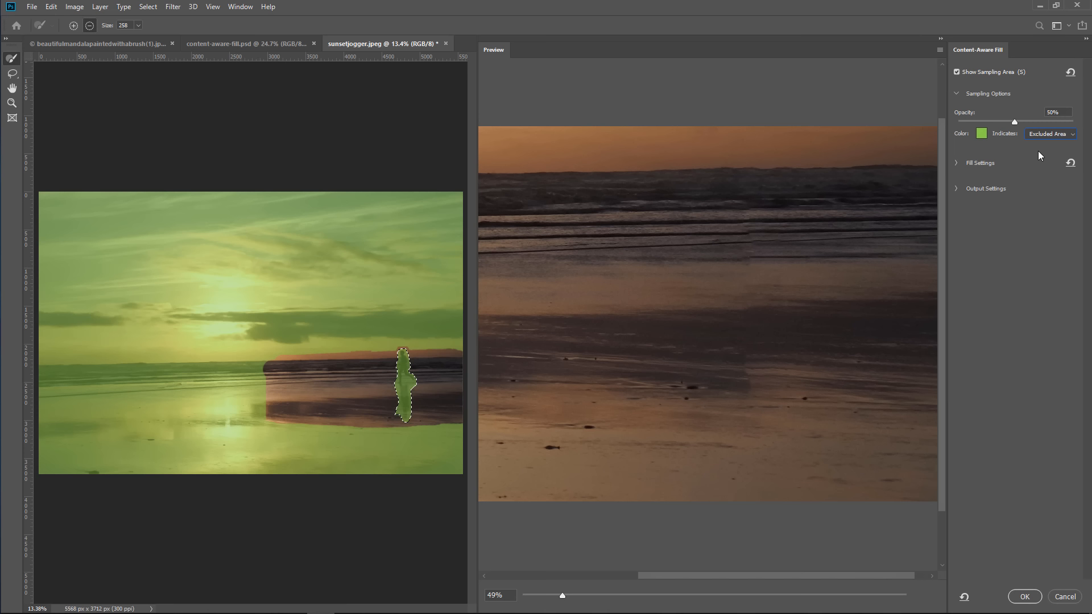
click(1032, 134)
click(1040, 143)
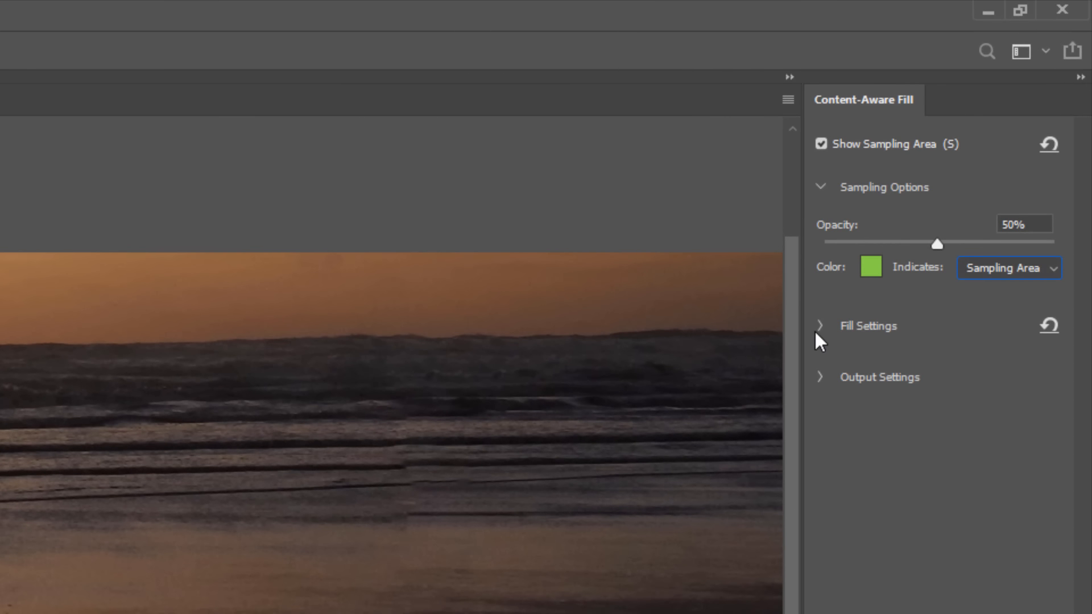
Step: Compare the fill with Color Adaptation at None, High and Very High, and return it to Default
click(819, 329)
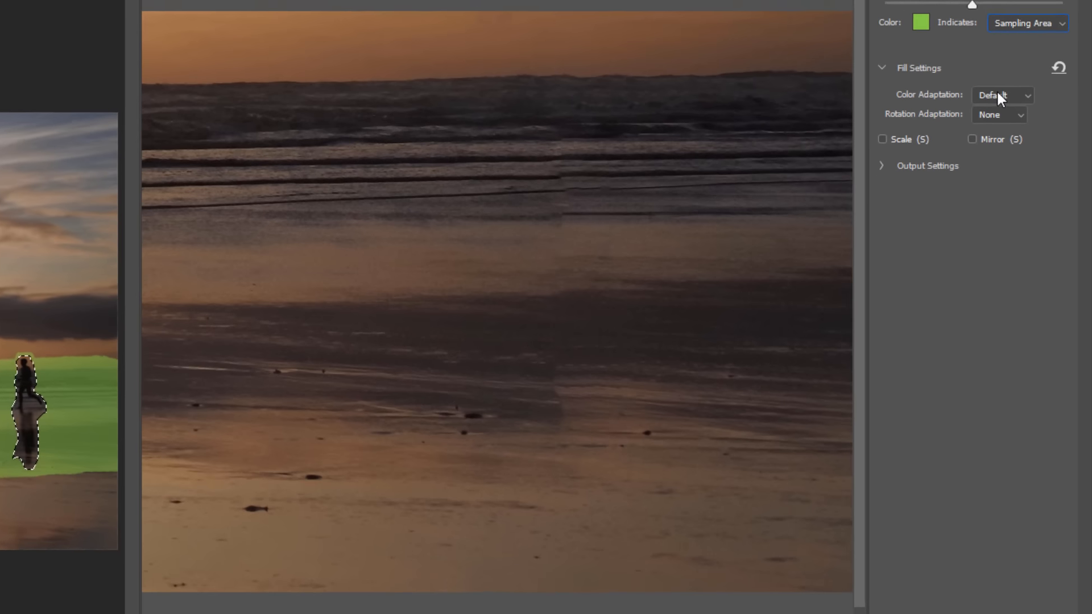
click(1040, 181)
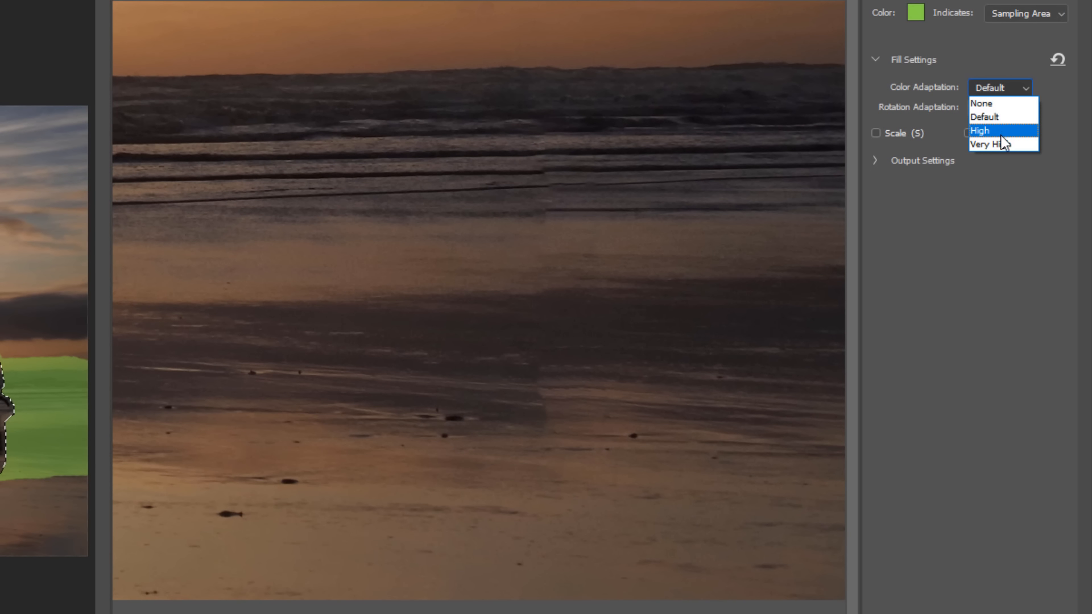
click(996, 104)
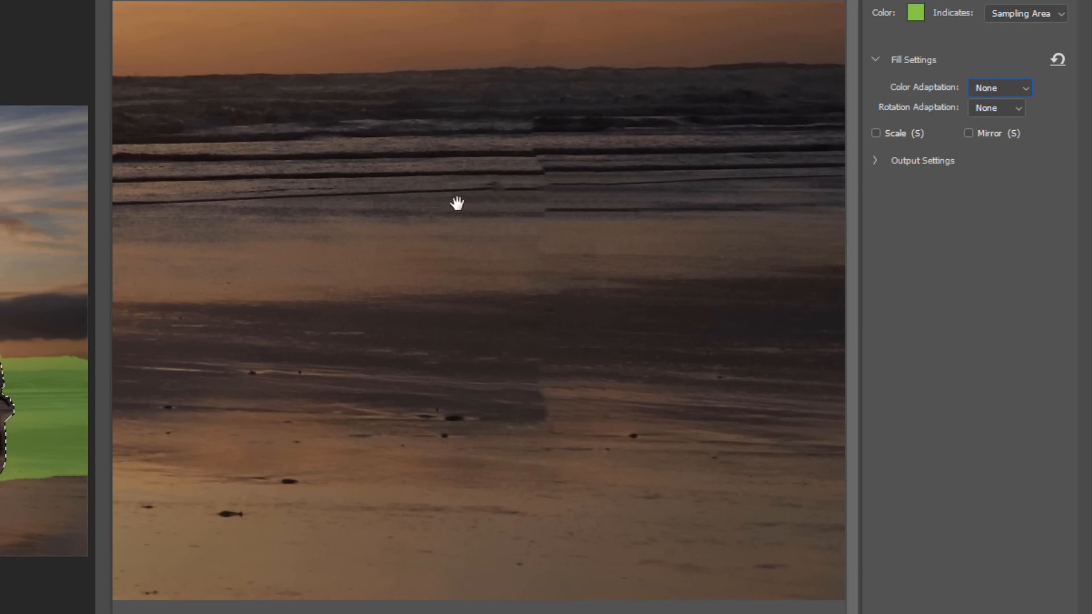
click(1012, 87)
click(996, 131)
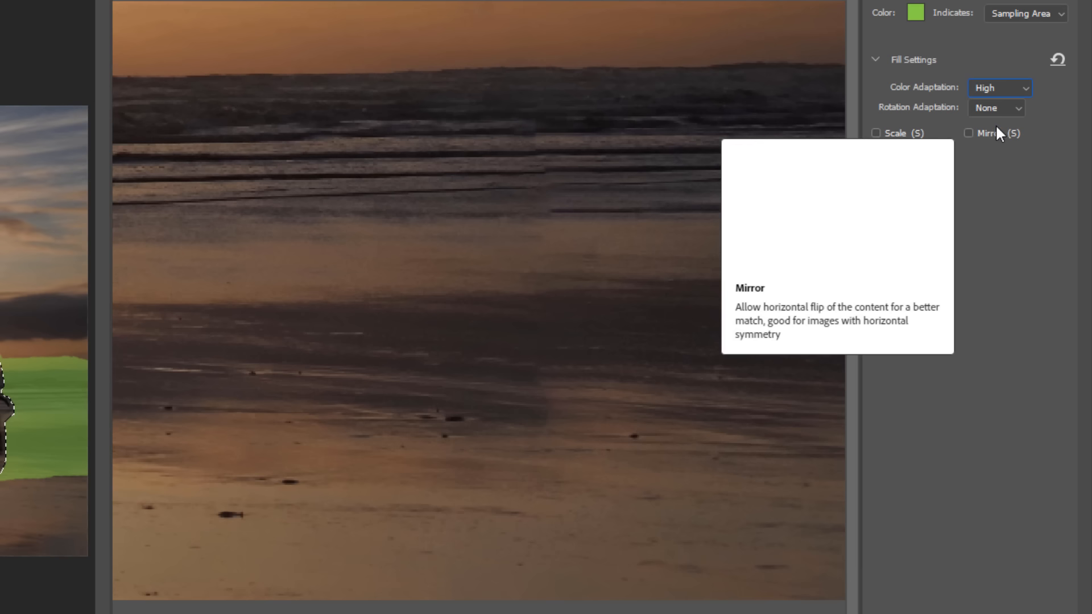
click(997, 86)
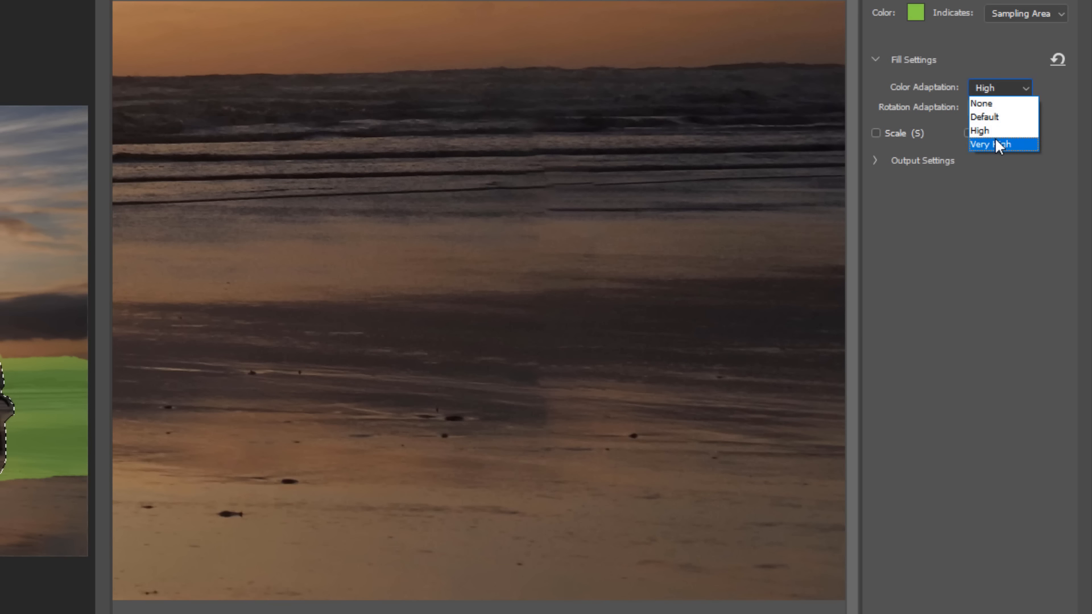
click(994, 138)
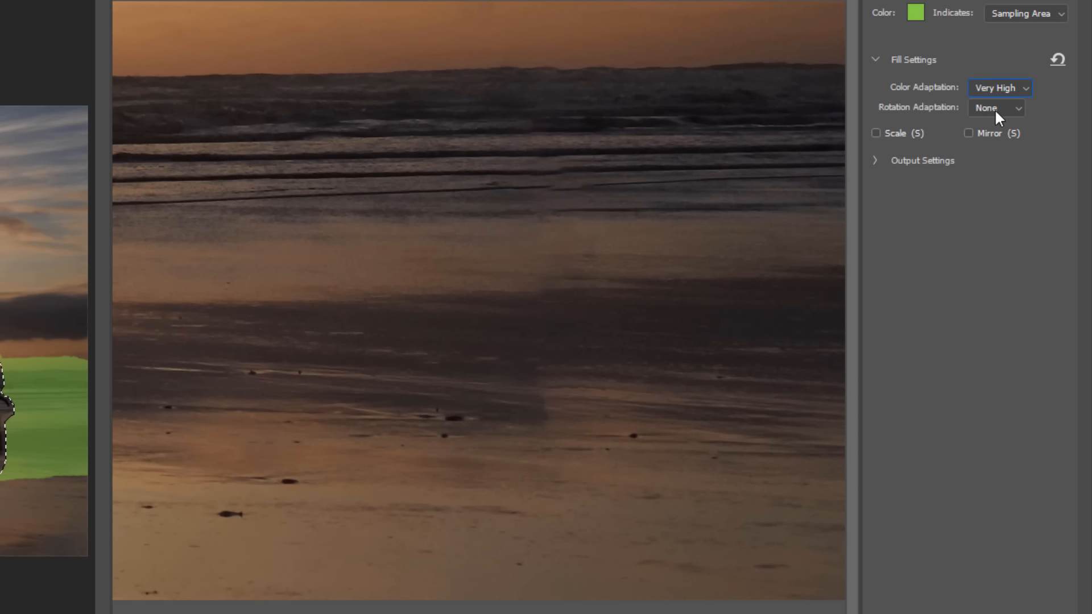
click(995, 89)
click(1001, 117)
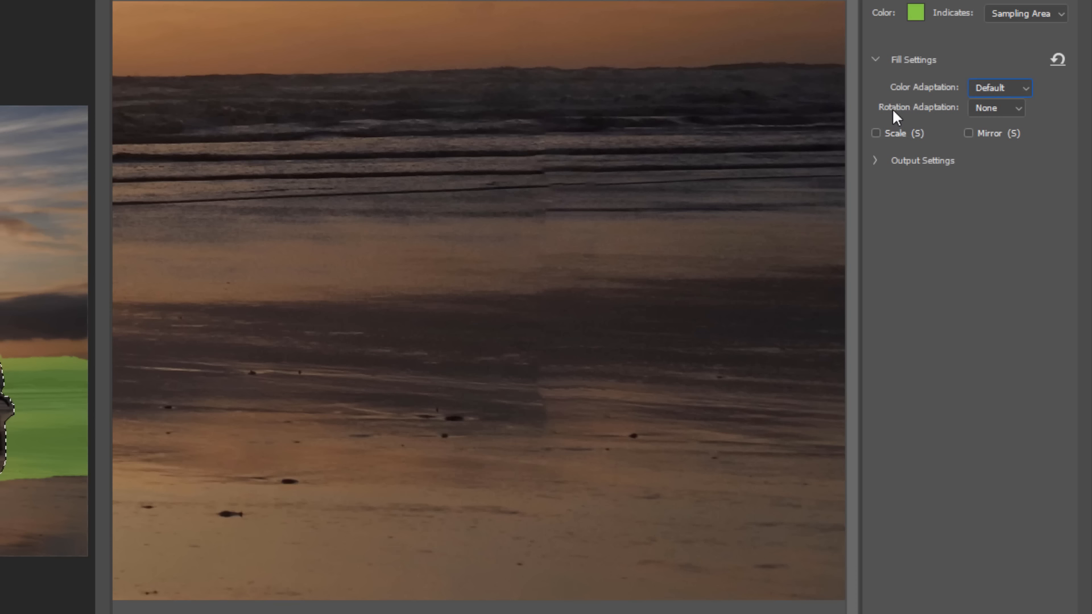
Step: Try Rotation Adaptation at Medium for the fill, and set it to Low
click(997, 107)
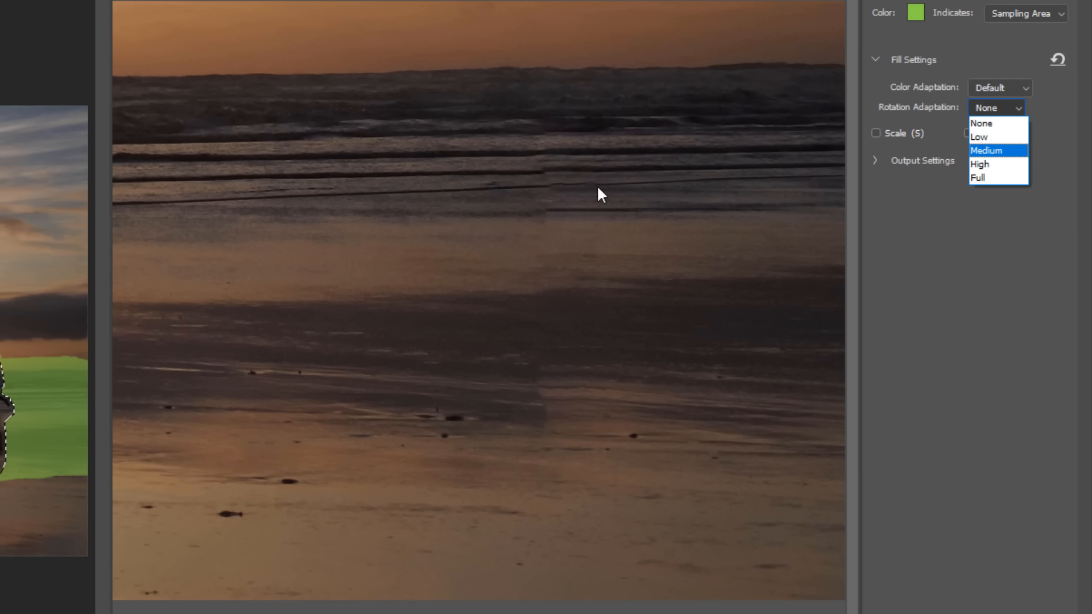
click(998, 151)
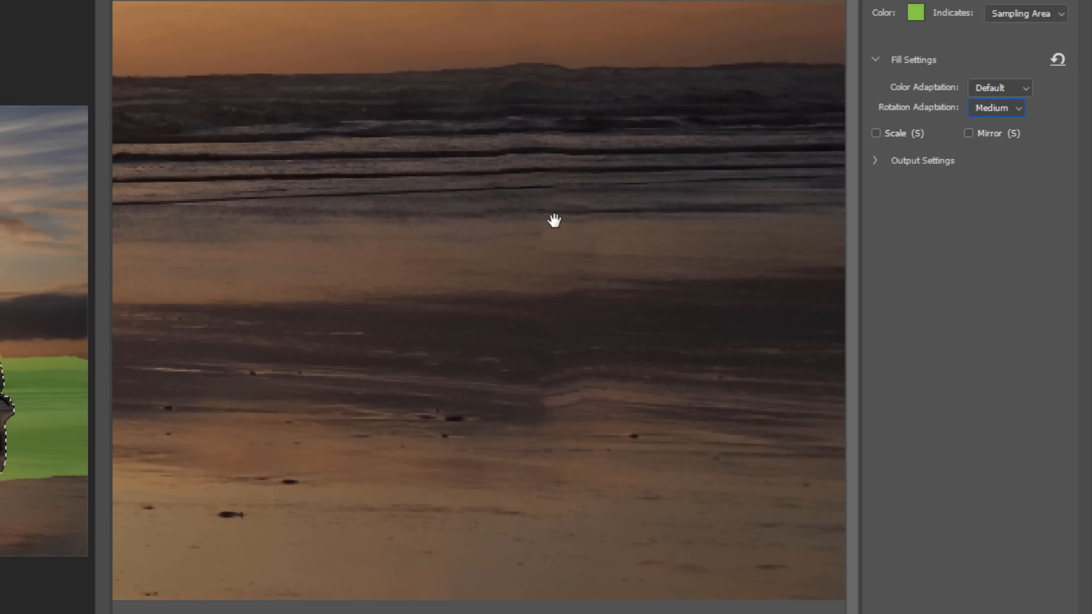
click(995, 107)
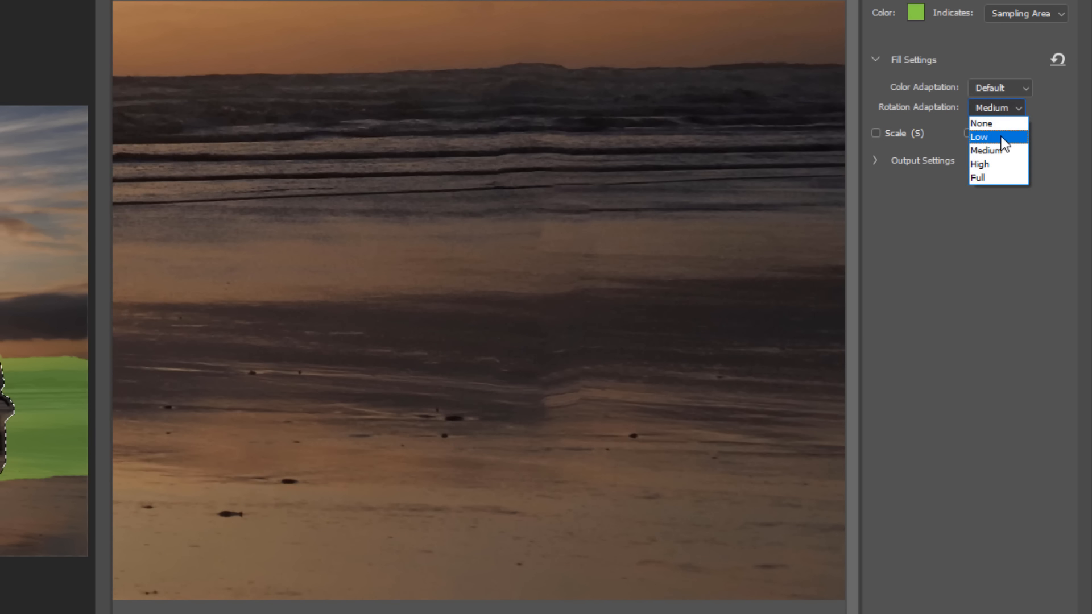
click(1001, 137)
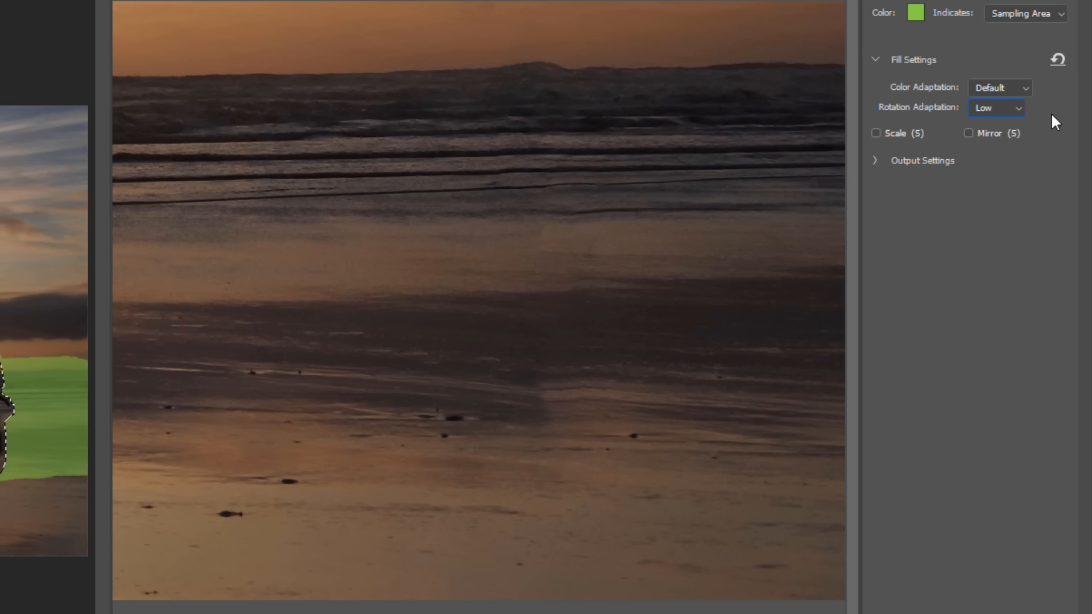
Step: Set the fill's Rotation Adaptation to None with Scale enabled, and set Color Adaptation to Very High after trying High
click(999, 110)
click(982, 124)
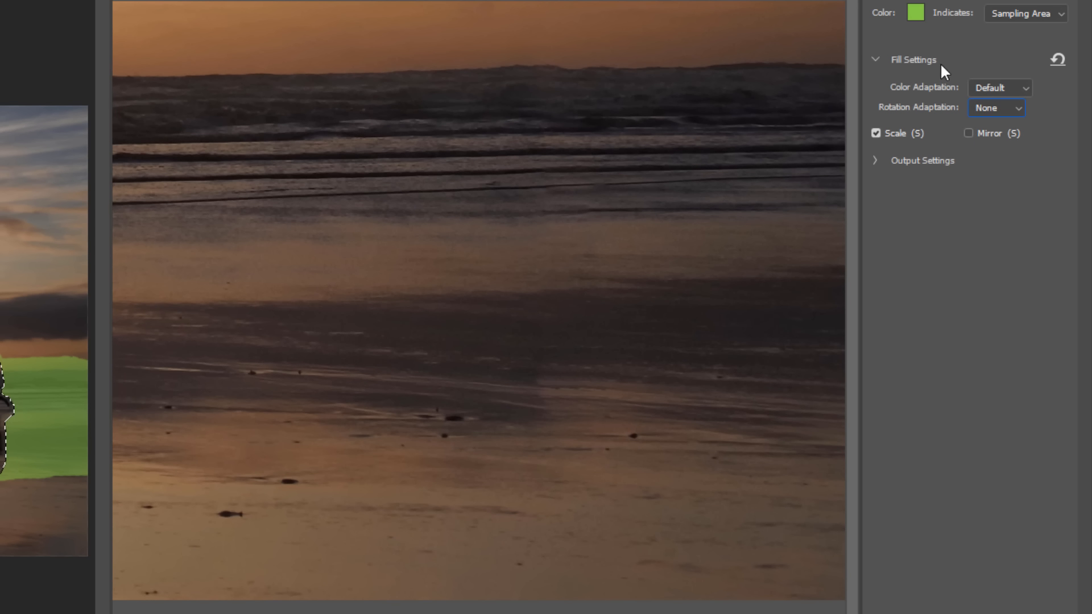
click(998, 87)
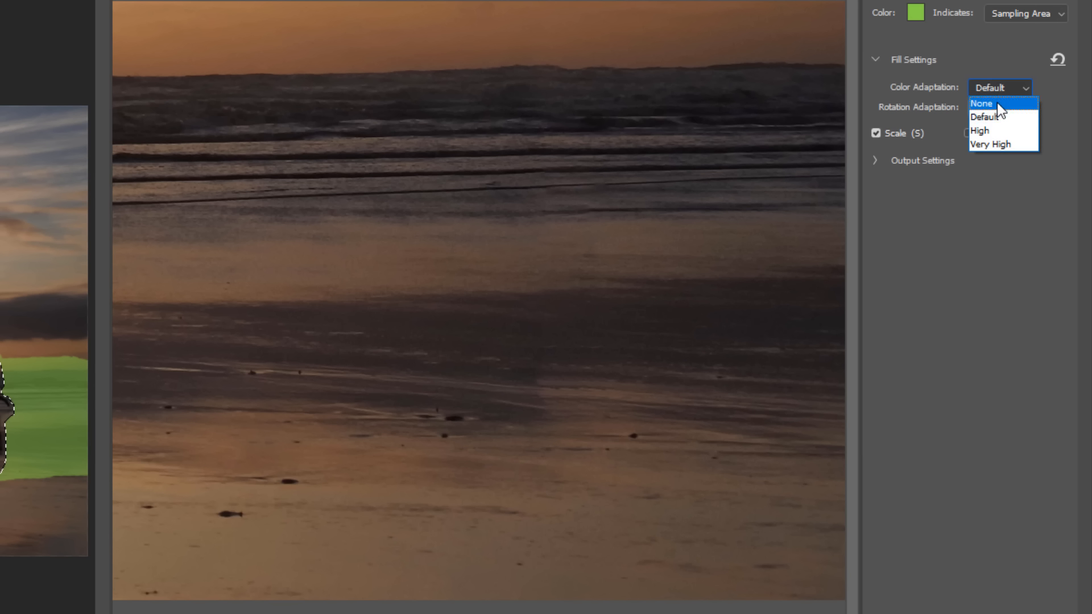
click(996, 128)
click(992, 87)
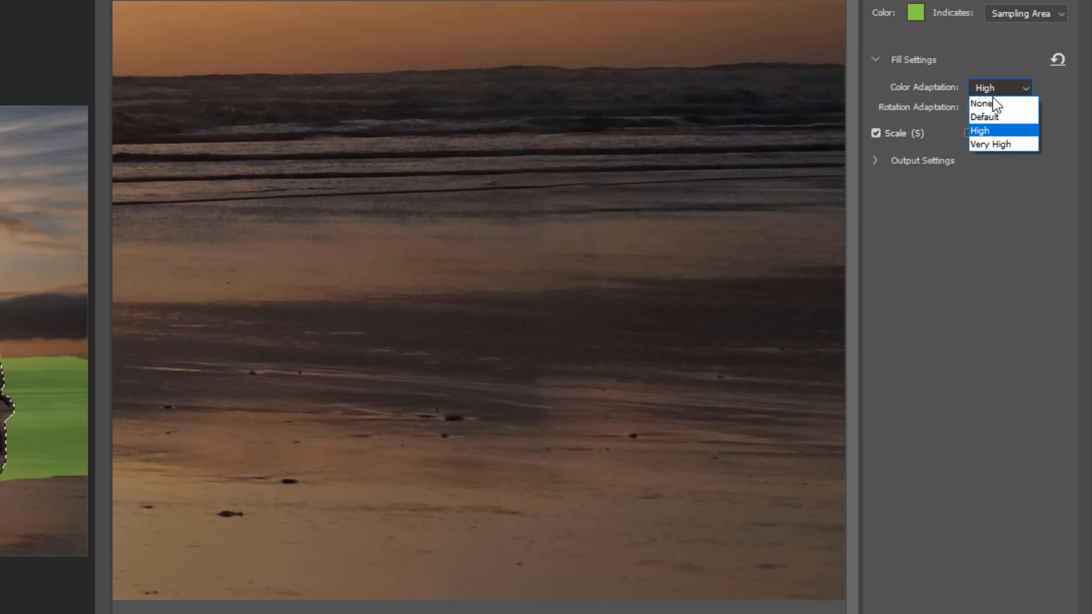
click(999, 140)
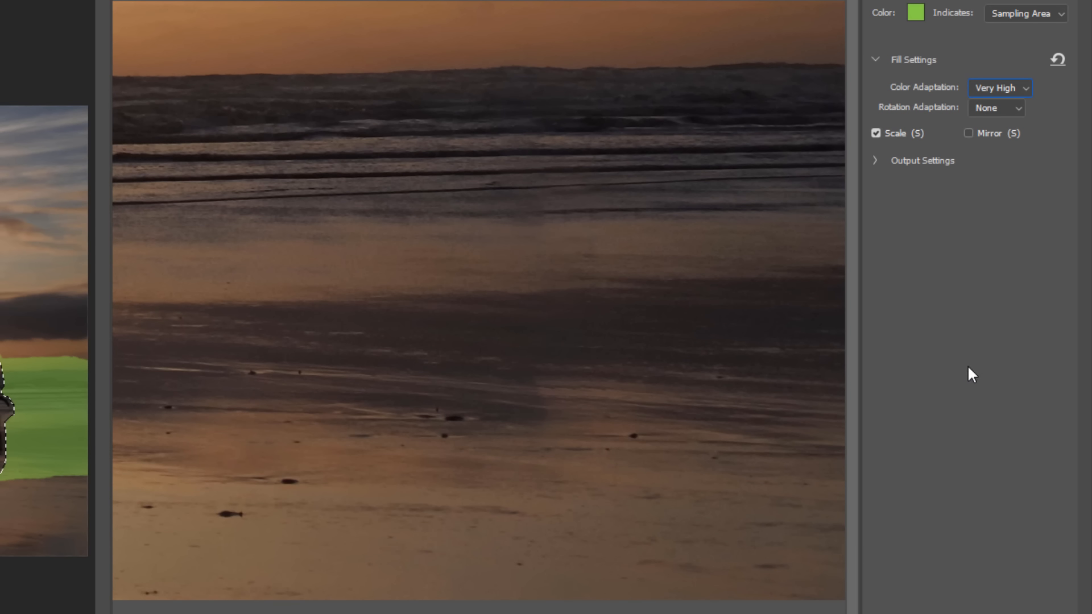
Step: Go through the output choices for the fill, set the output to New Layer, and apply the Content-Aware Fill
click(873, 159)
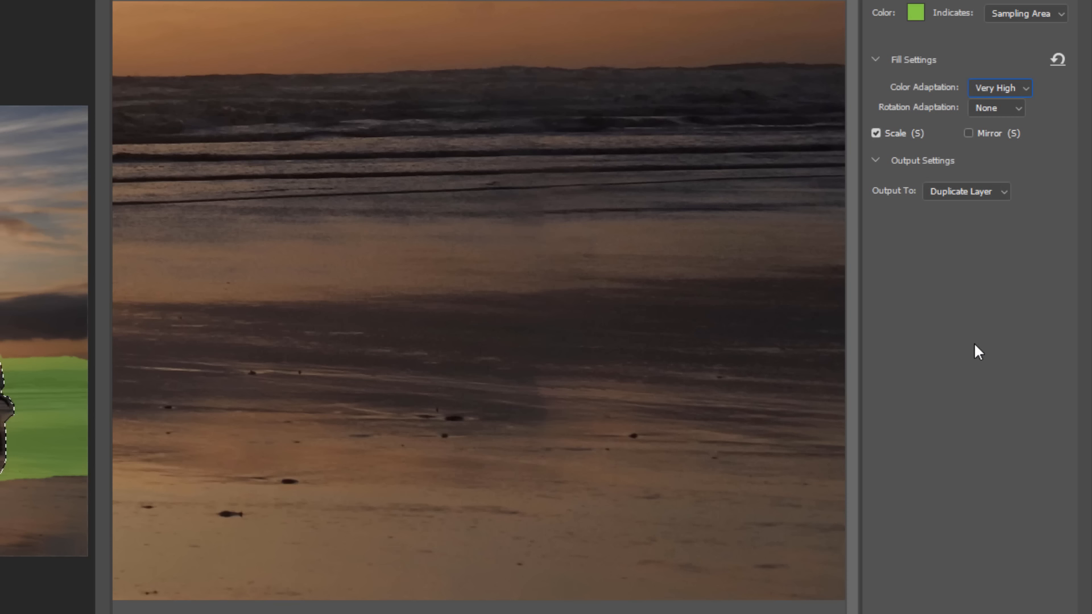
click(960, 191)
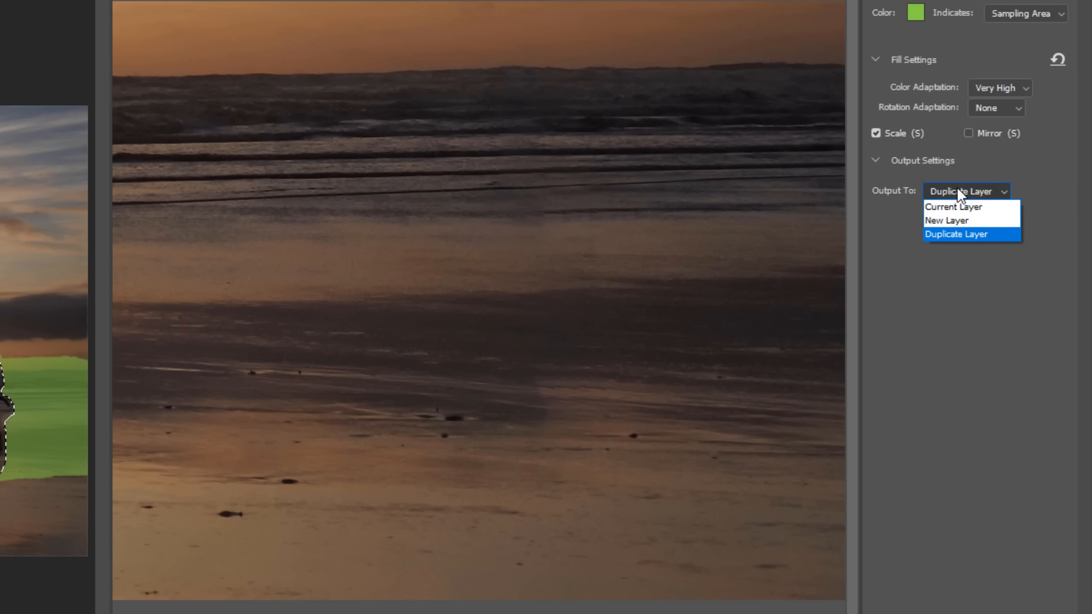
click(963, 218)
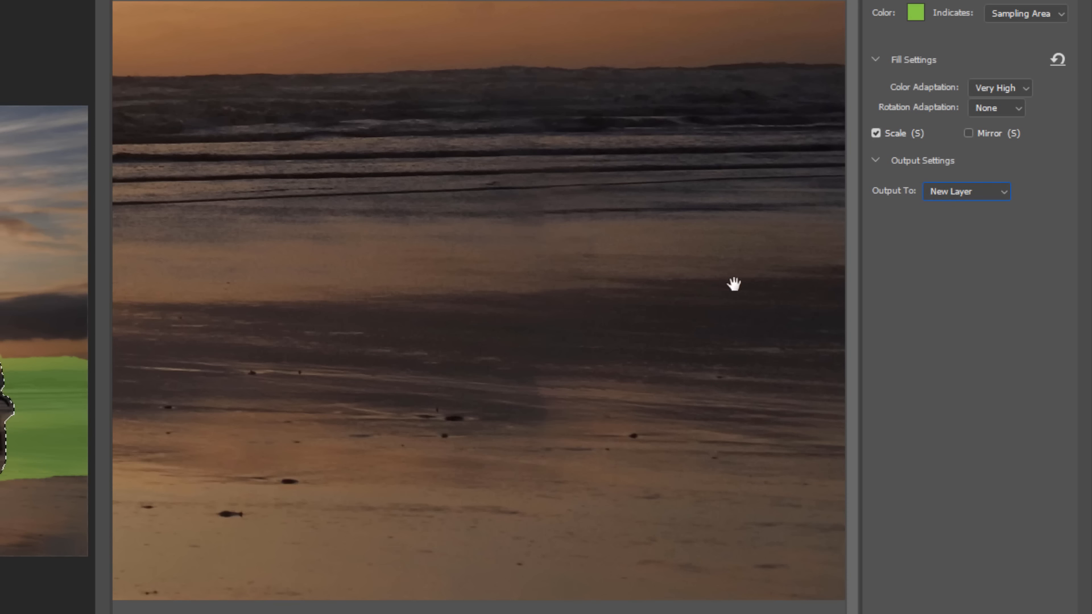
click(974, 190)
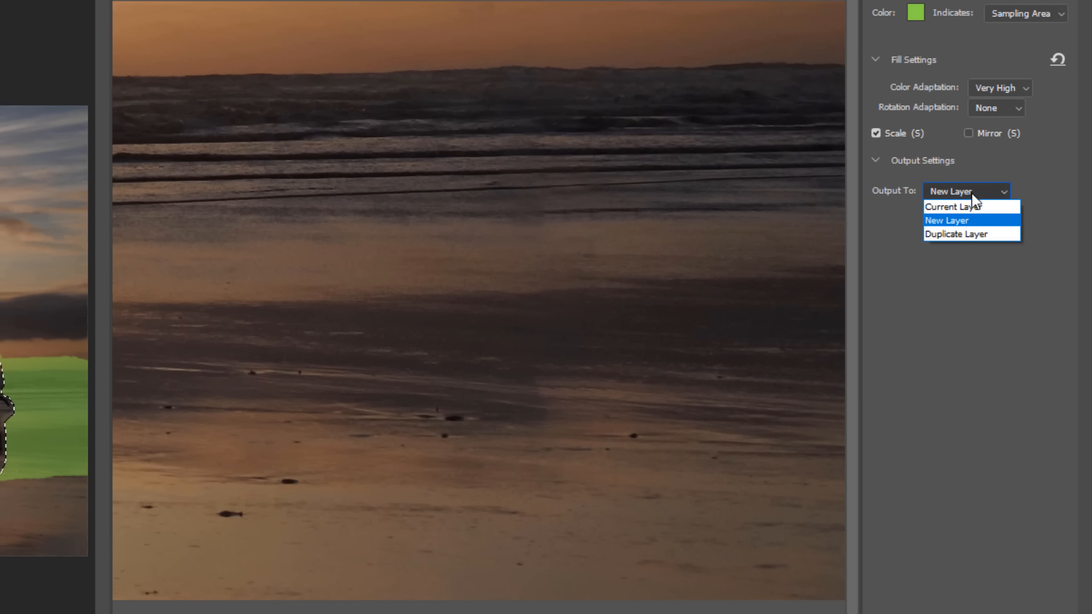
click(969, 208)
click(960, 191)
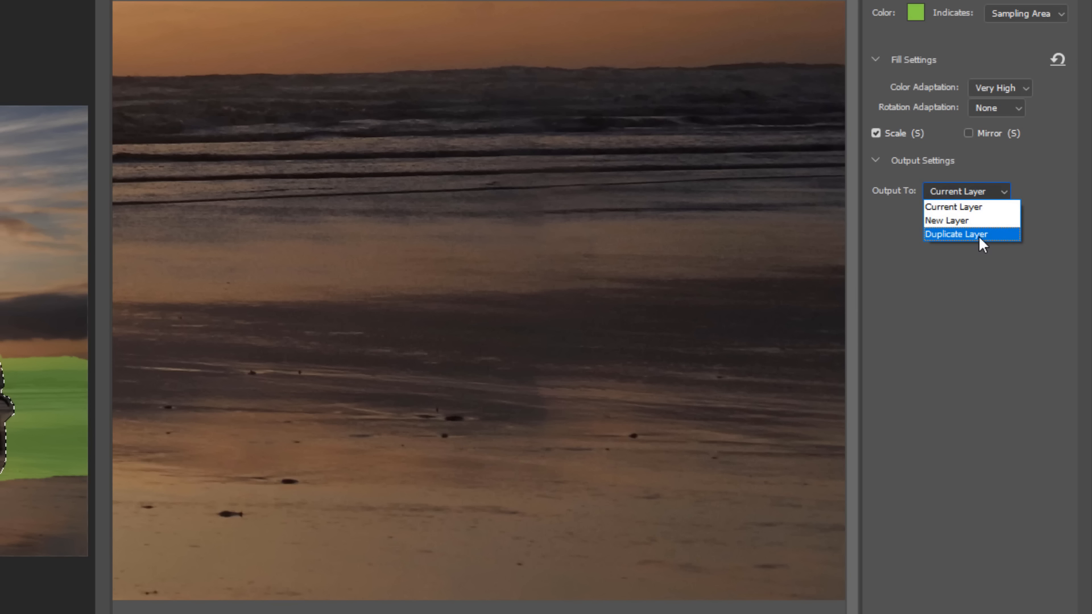
click(973, 220)
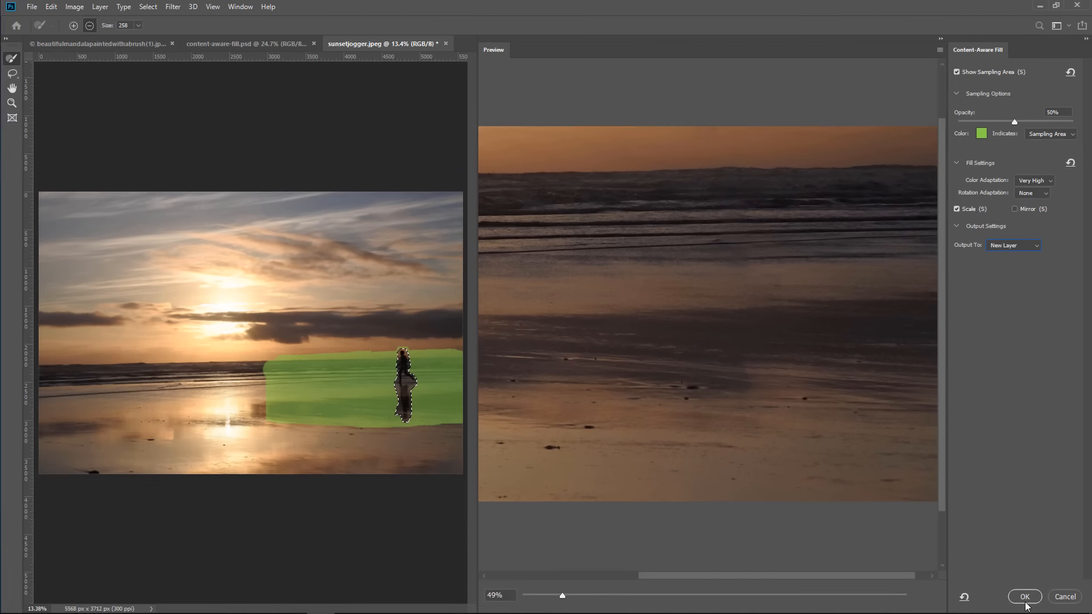
click(1025, 601)
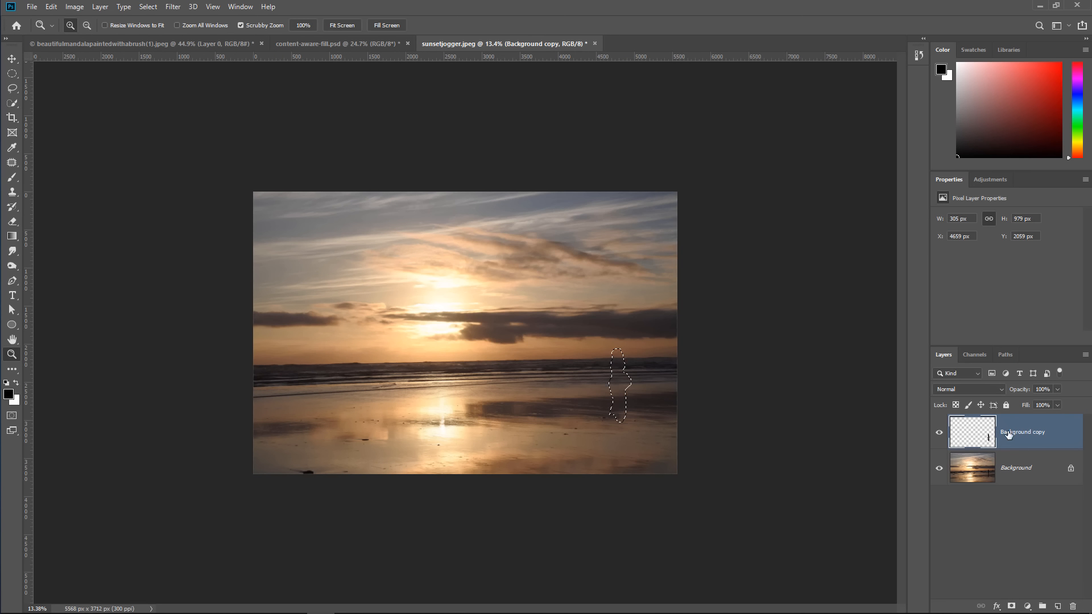
Step: Hide the Background layer to examine the fill patch on its own, and show the layer again
click(938, 471)
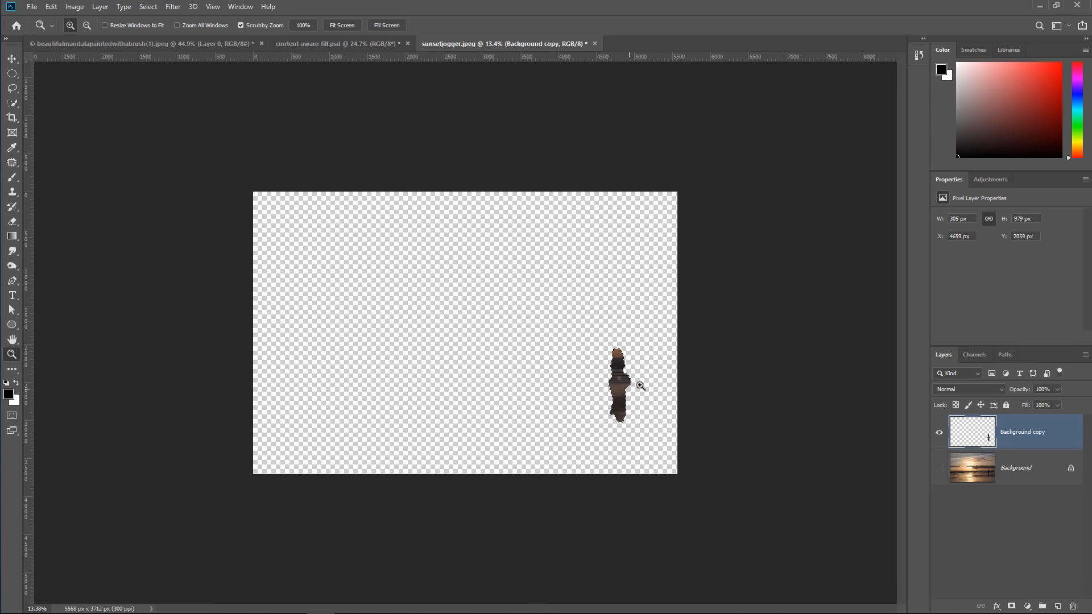
click(627, 397)
click(626, 397)
click(627, 396)
click(798, 451)
click(813, 455)
click(814, 456)
click(938, 471)
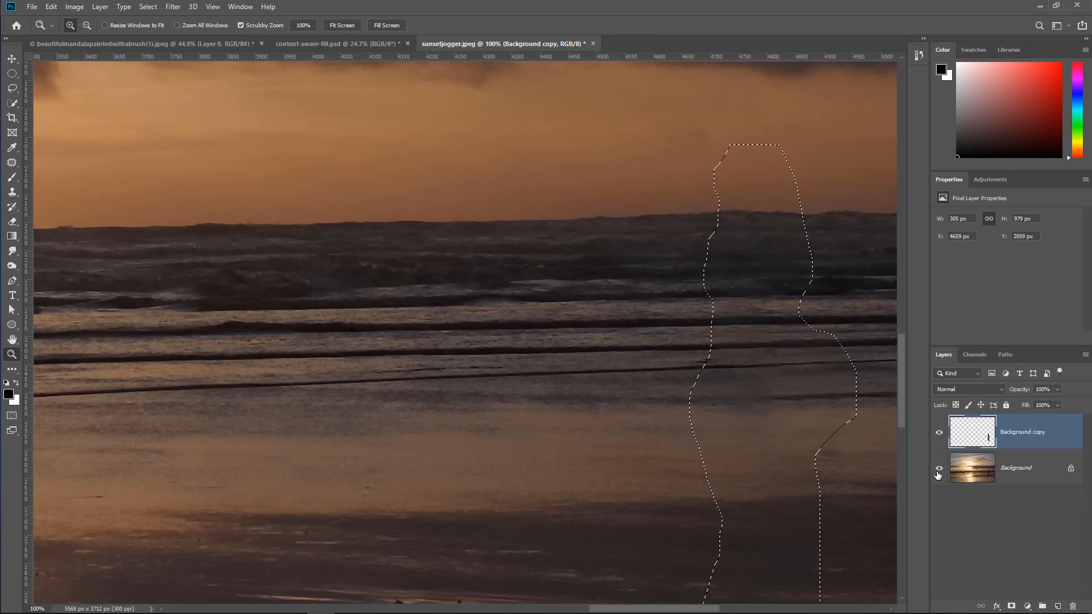
Step: Deselect the jogger's outline and toggle the Background copy layer's visibility to compare the photo before and after the fill
click(939, 433)
click(939, 434)
click(939, 433)
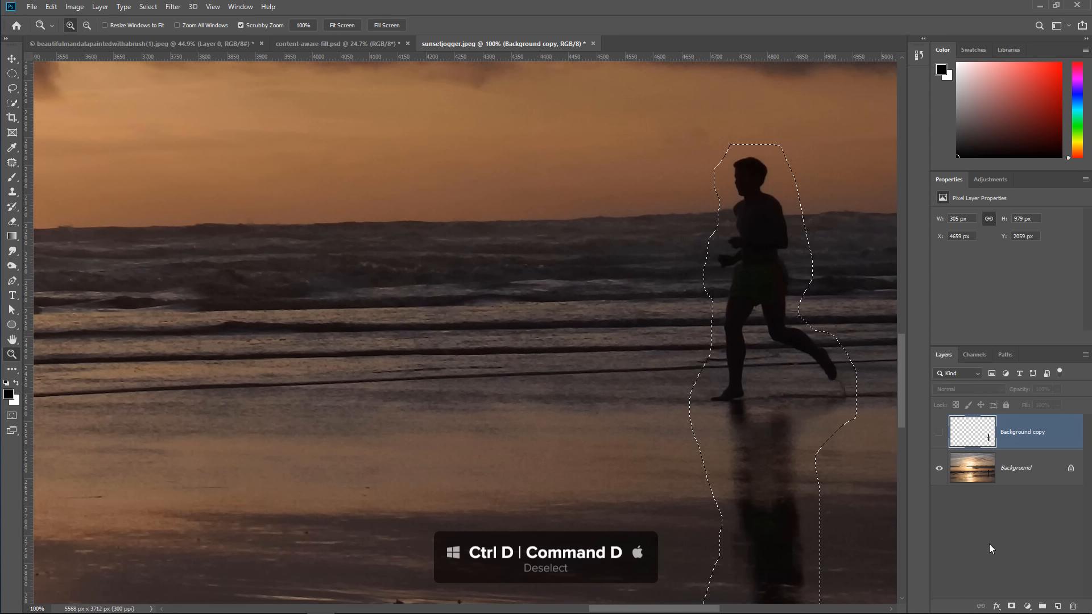
key(ctrl+d)
click(938, 436)
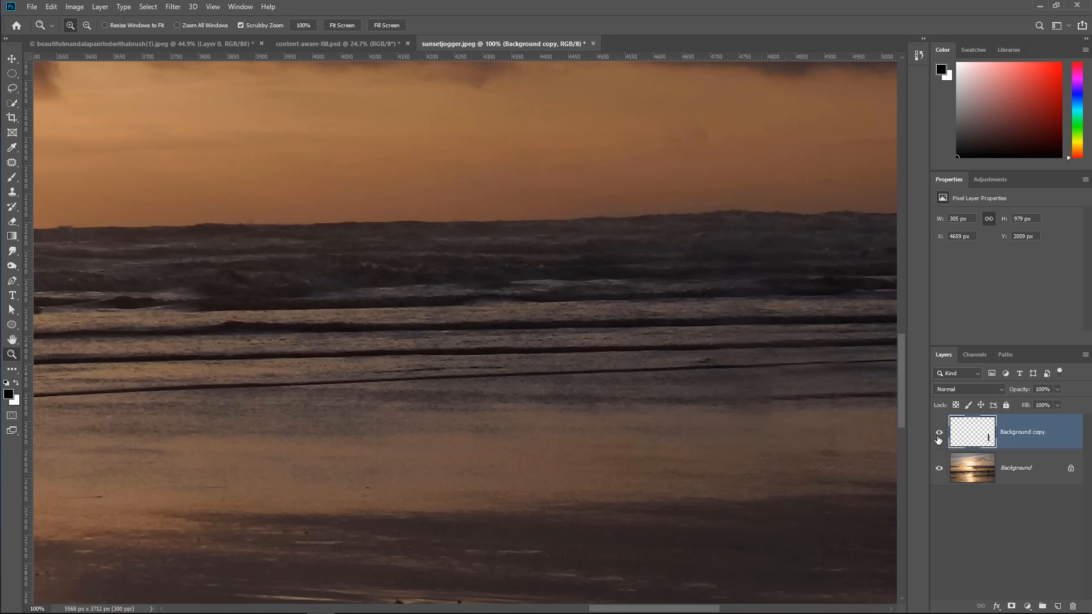
Step: Add a layer mask to the Background copy layer and ready the Brush tool with black as the foreground color
click(1011, 606)
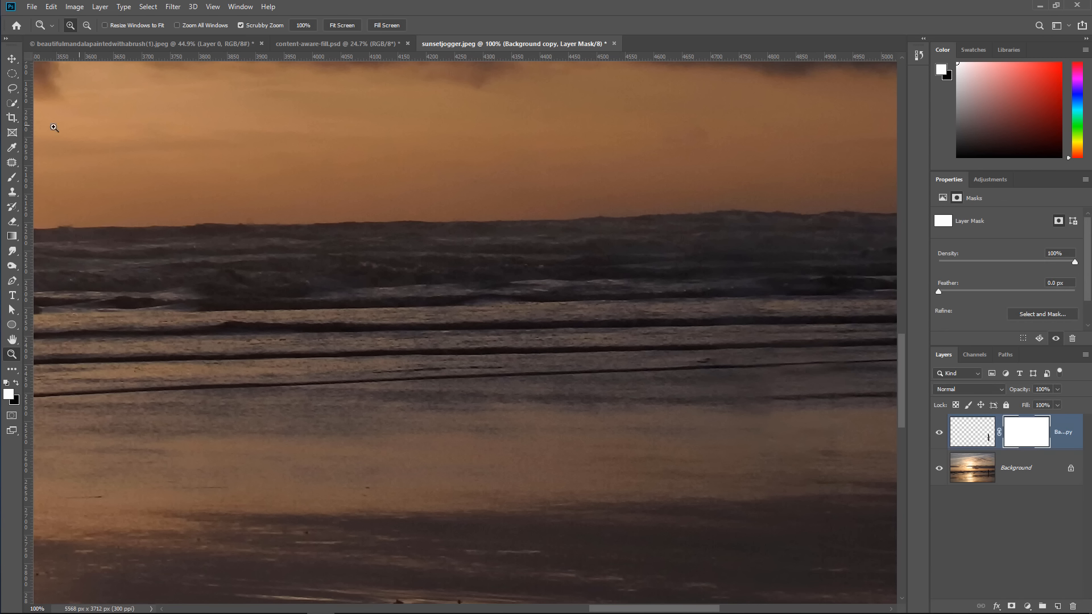
click(12, 177)
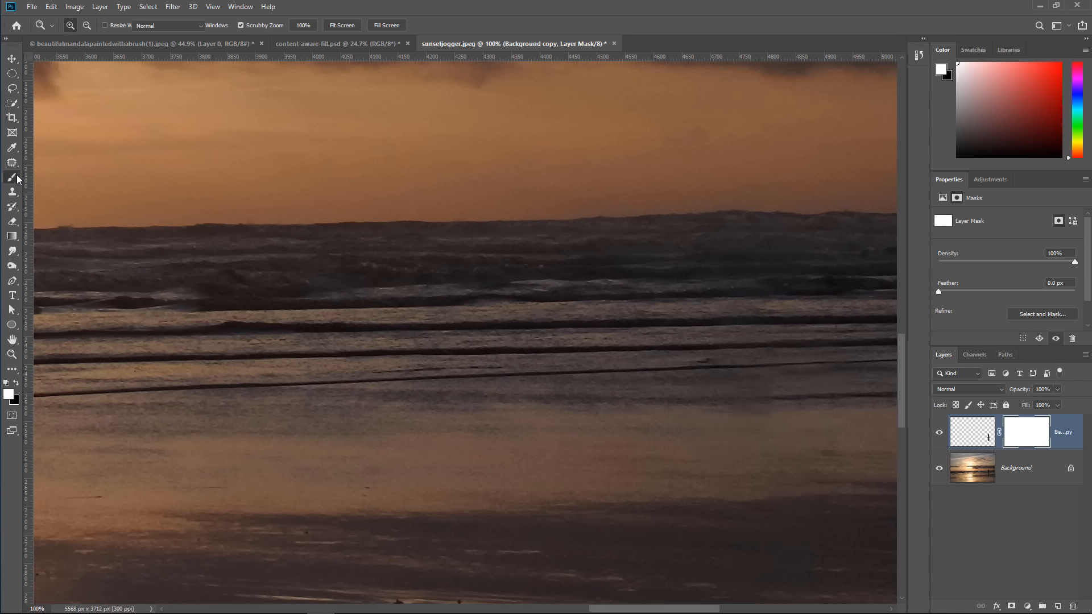
click(16, 382)
Step: Try painting black on the layer mask over the jogger's area, undo the stroke, and dab the mask near the horizon
mouse_move(726, 324)
mouse_down()
mouse_move(762, 321)
mouse_move(736, 318)
mouse_move(735, 285)
mouse_move(707, 262)
mouse_move(723, 242)
mouse_move(718, 225)
mouse_move(755, 192)
mouse_up()
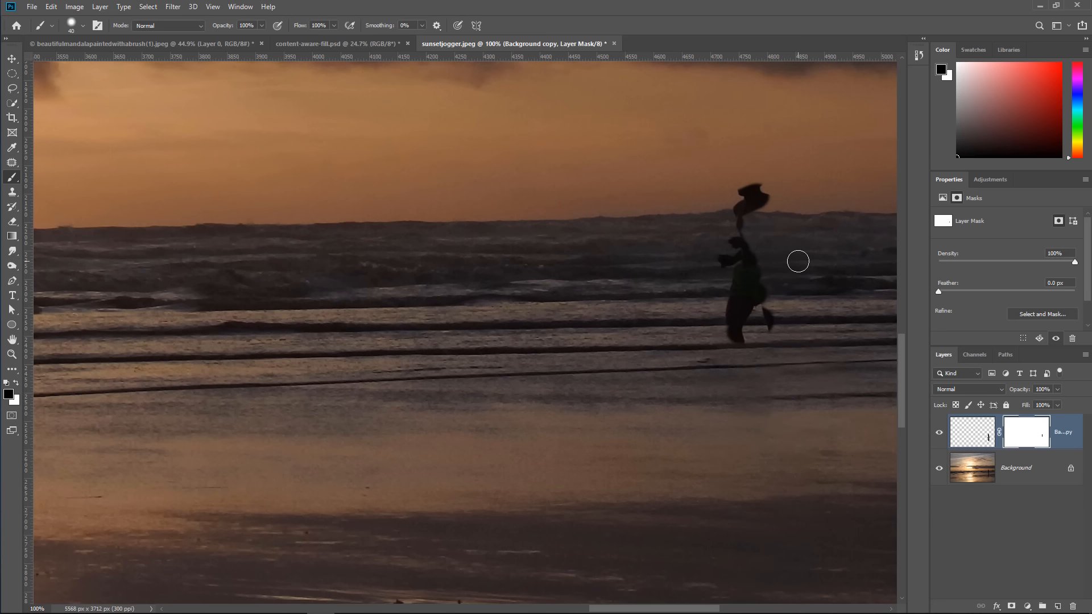
key(ctrl+z)
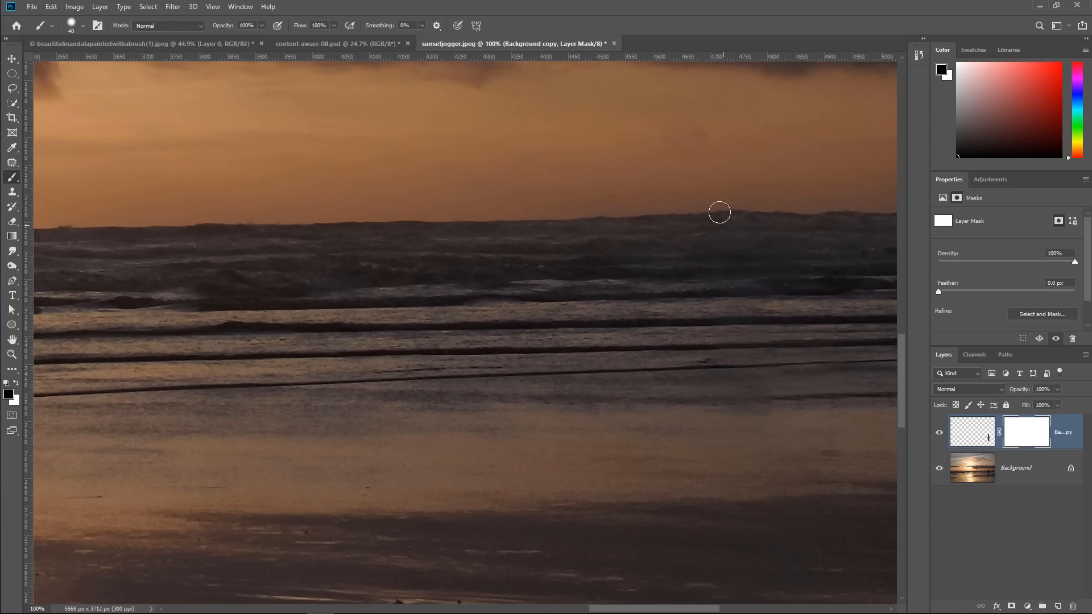
click(654, 222)
click(17, 340)
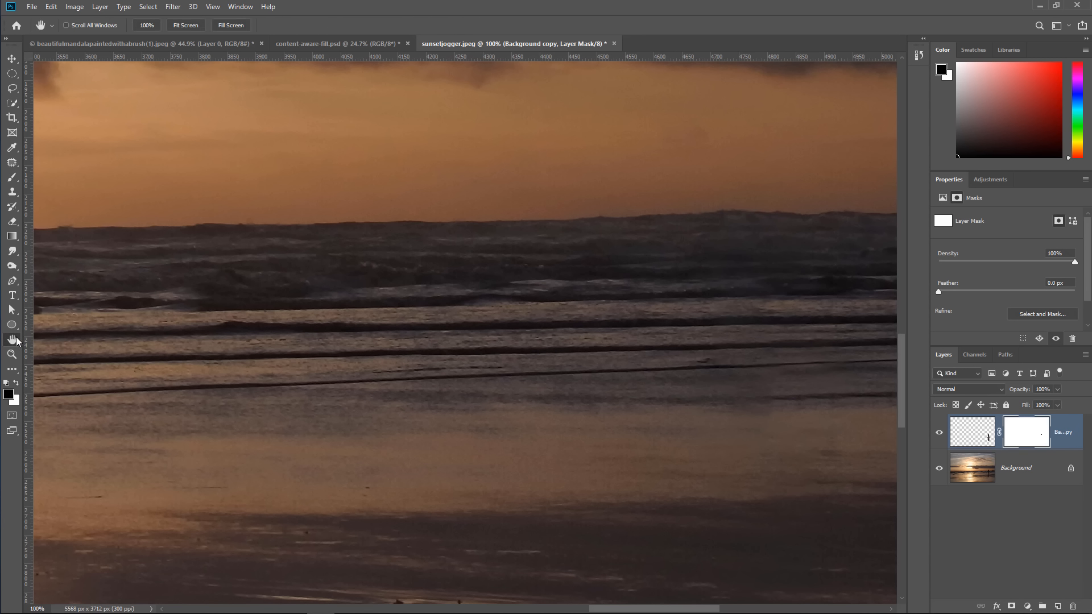
Step: Fit the sunset image in view and toggle the masked copy layer's visibility to compare the photo with and without the jogger
double_click(16, 340)
click(936, 432)
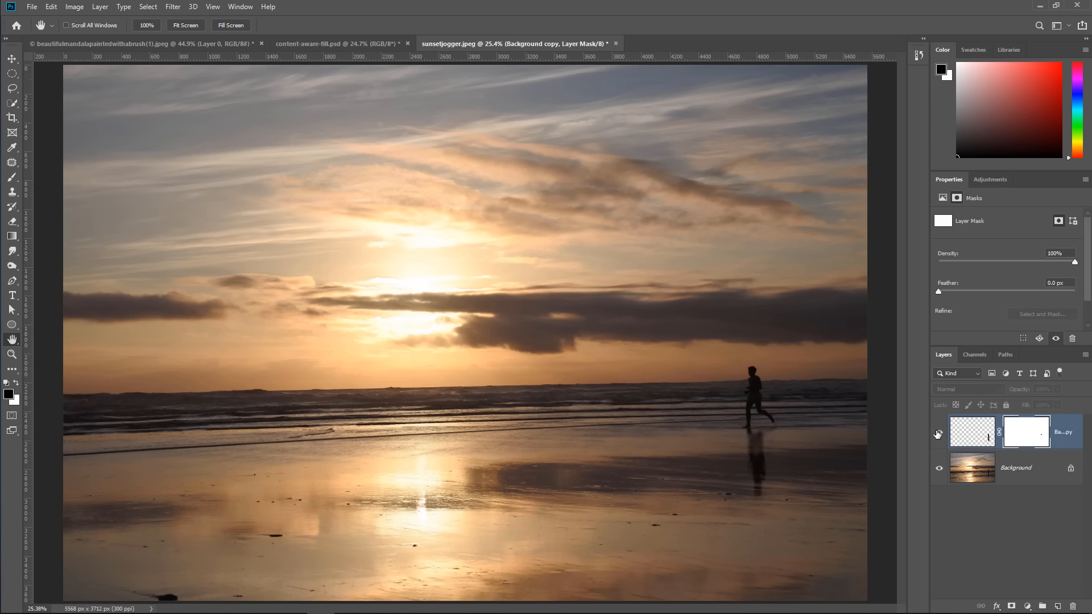
click(937, 432)
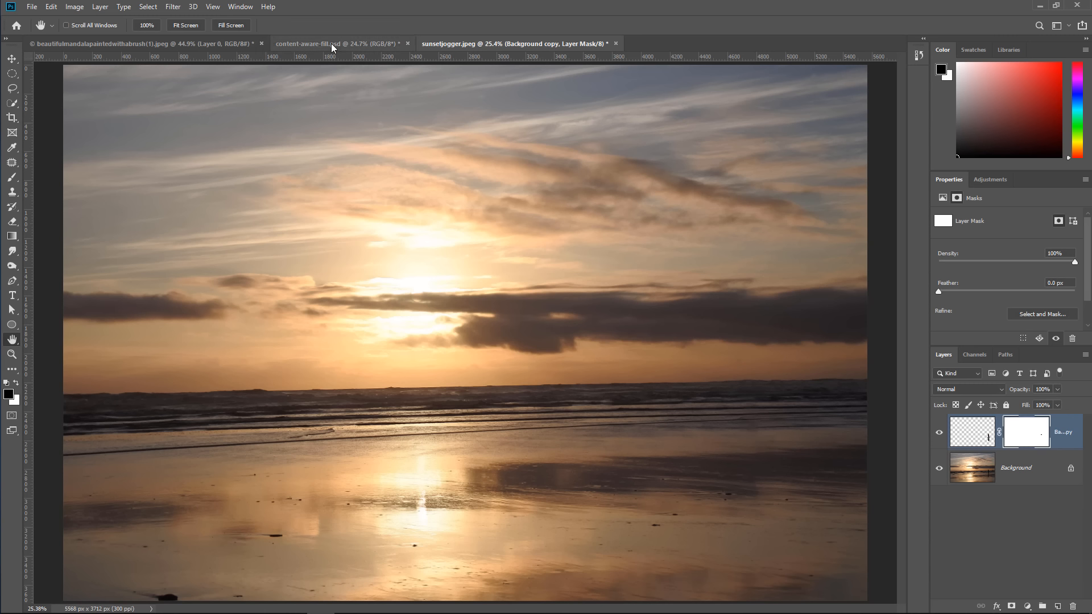
Step: In content-aware-fill.psd, load the saved Van channel as a new selection and target the Background layer
click(333, 44)
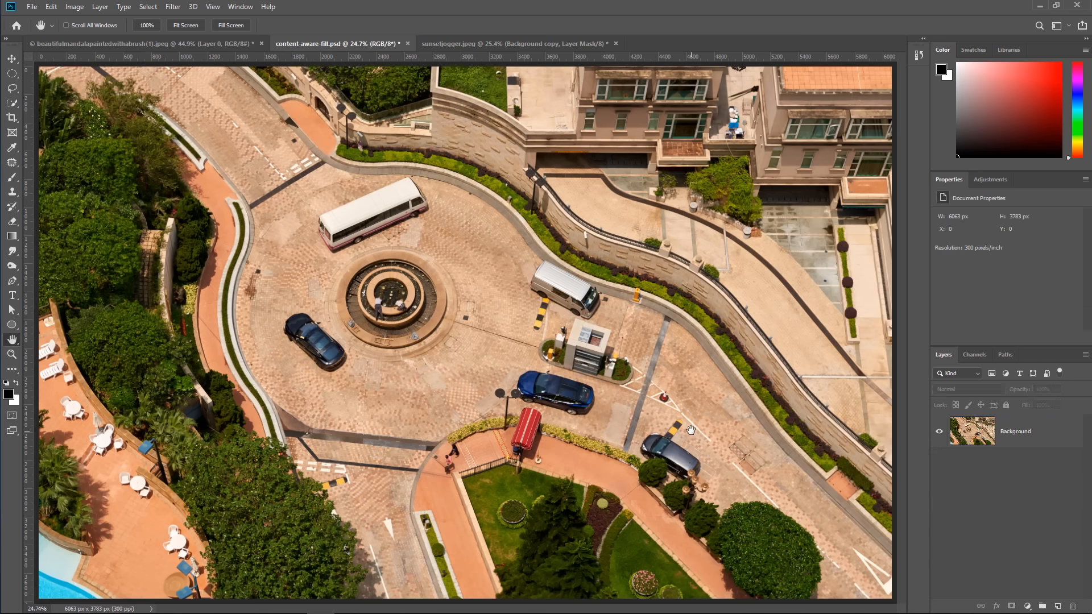
key(z)
click(698, 458)
click(699, 458)
click(698, 459)
click(699, 459)
drag(705, 484, 634, 402)
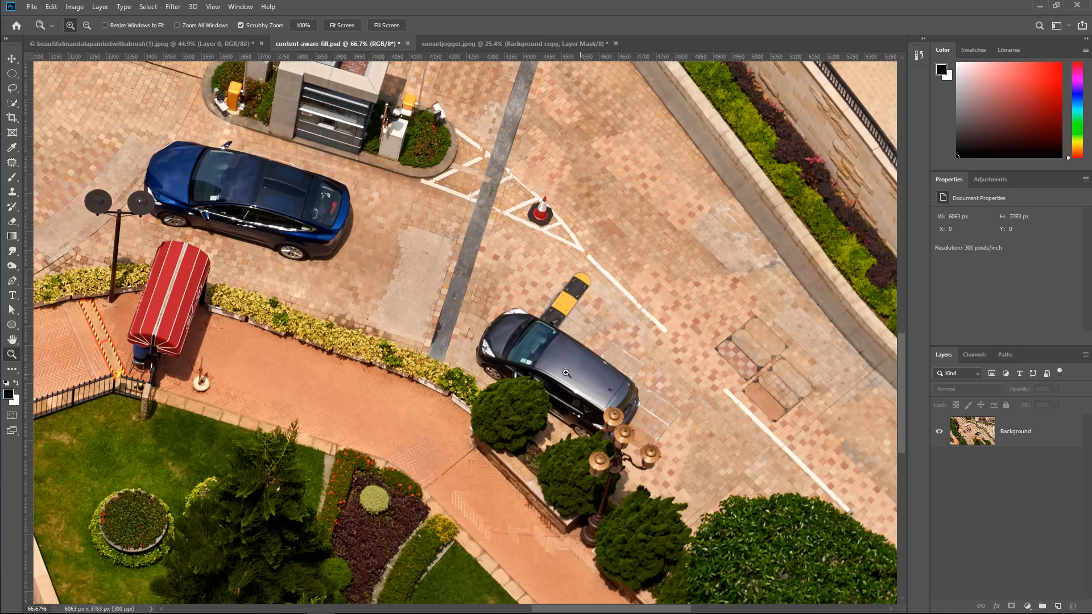
click(148, 7)
click(171, 247)
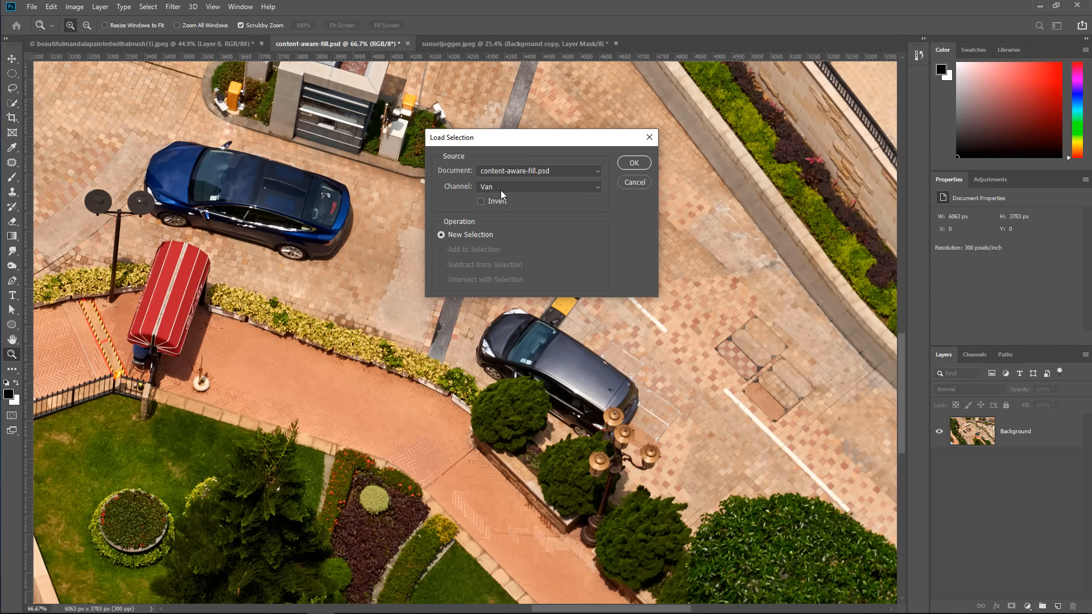
click(634, 163)
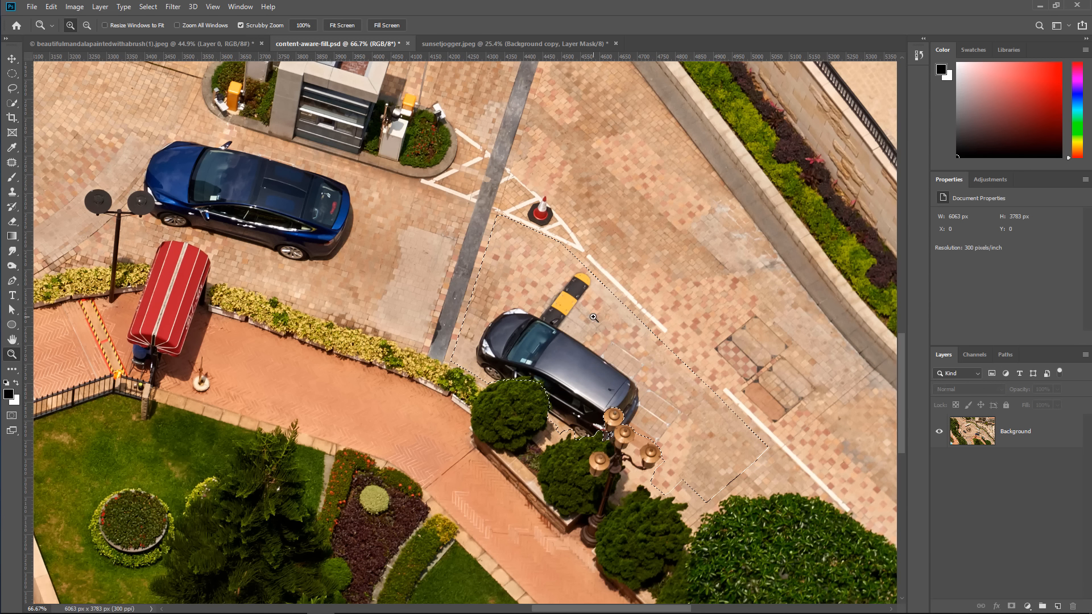
click(1011, 437)
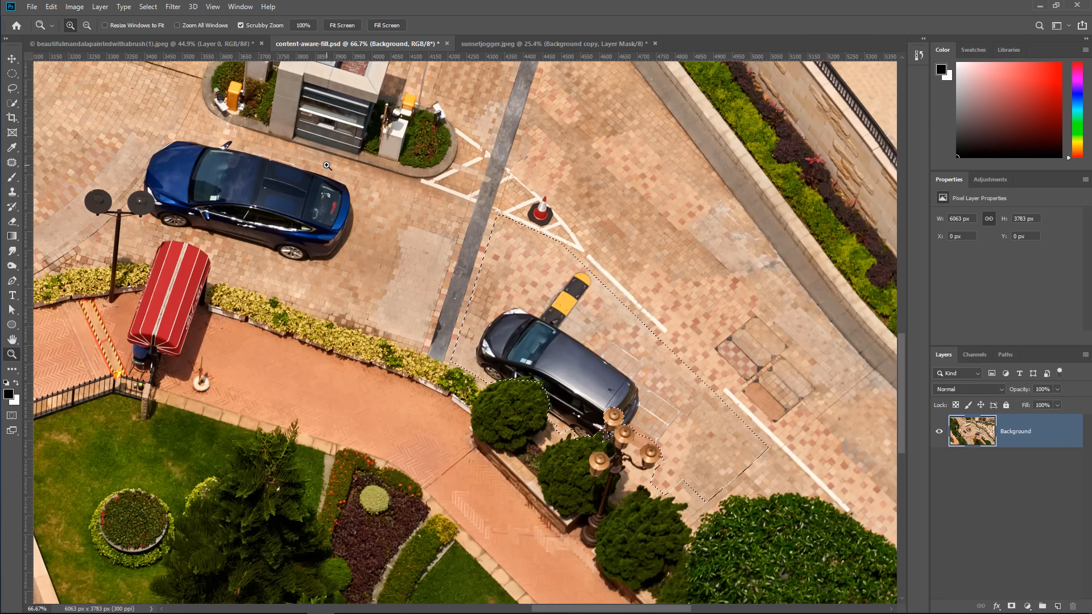
Step: Try filling the van selection with Content-Aware contents, Color Adaptation on, Normal mode and 100% opacity, and undo the fill
key(shift+BackSpace)
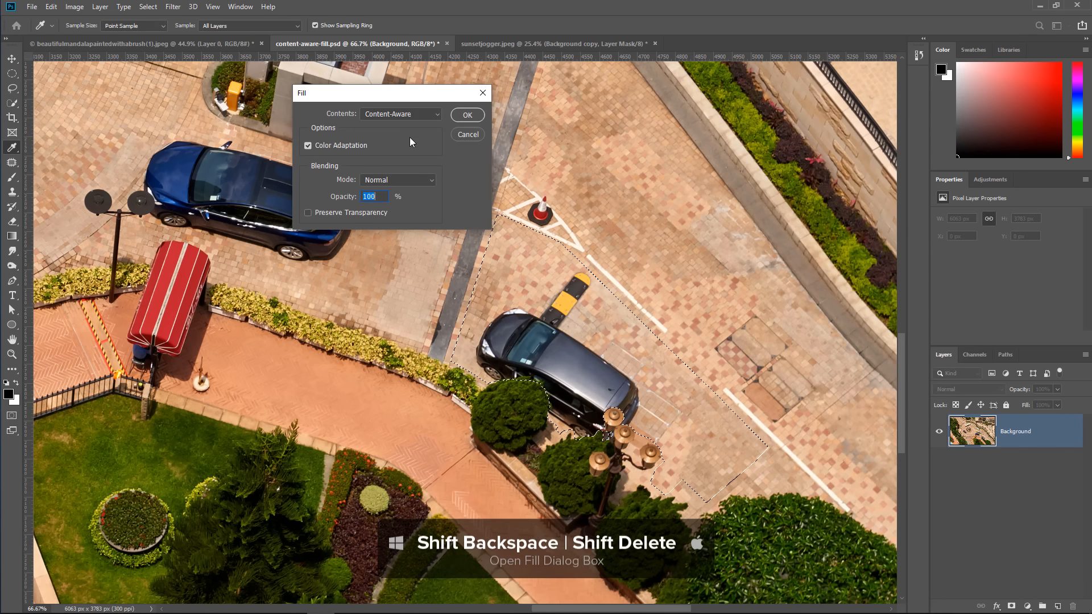
click(466, 115)
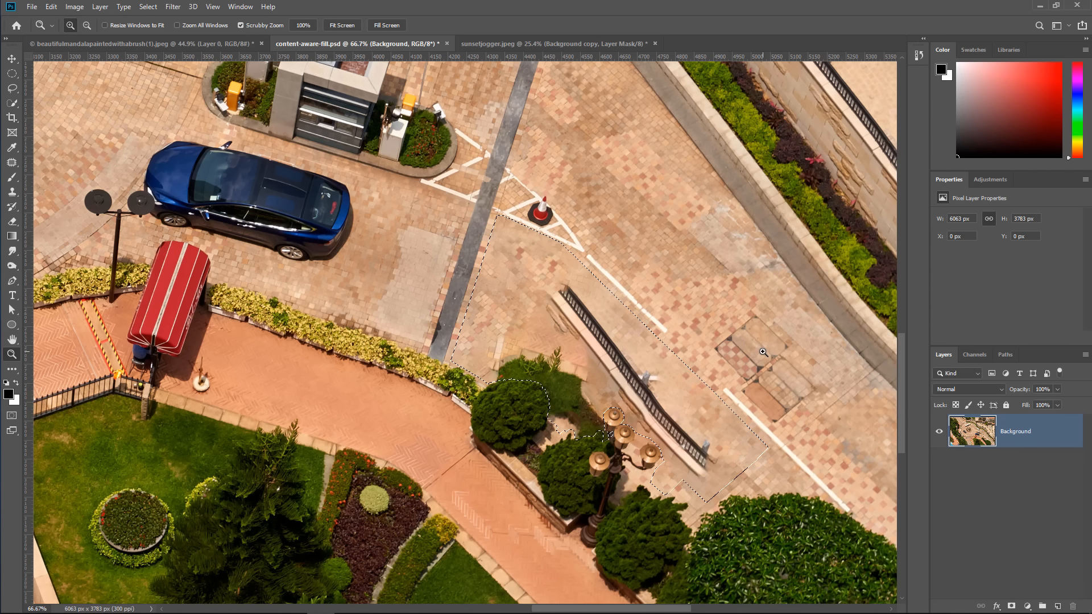
key(ctrl+z)
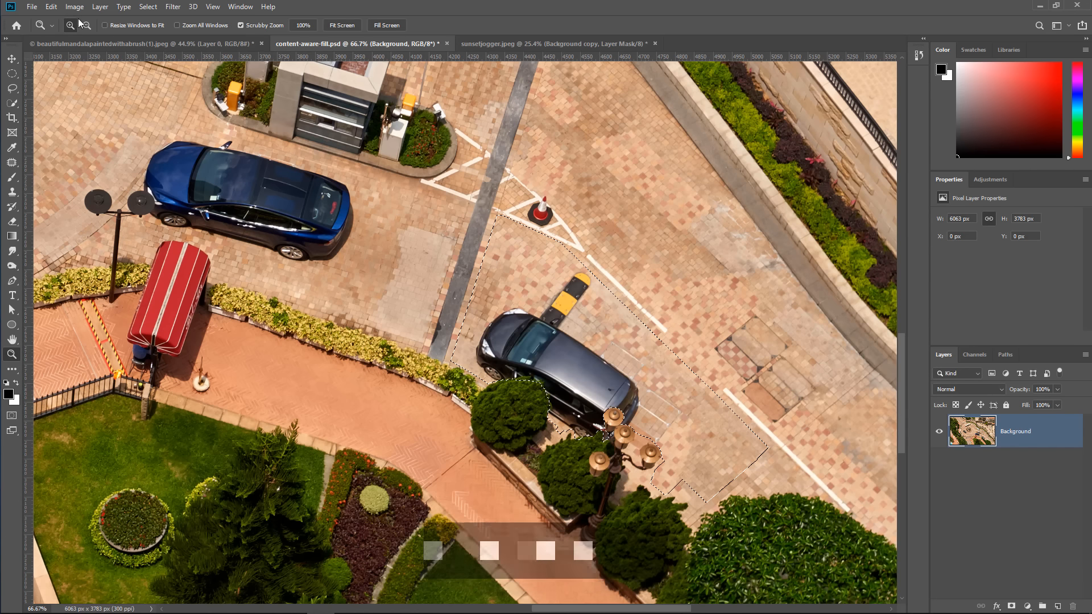
Step: Open the Content-Aware Fill workspace for the van selection
click(52, 8)
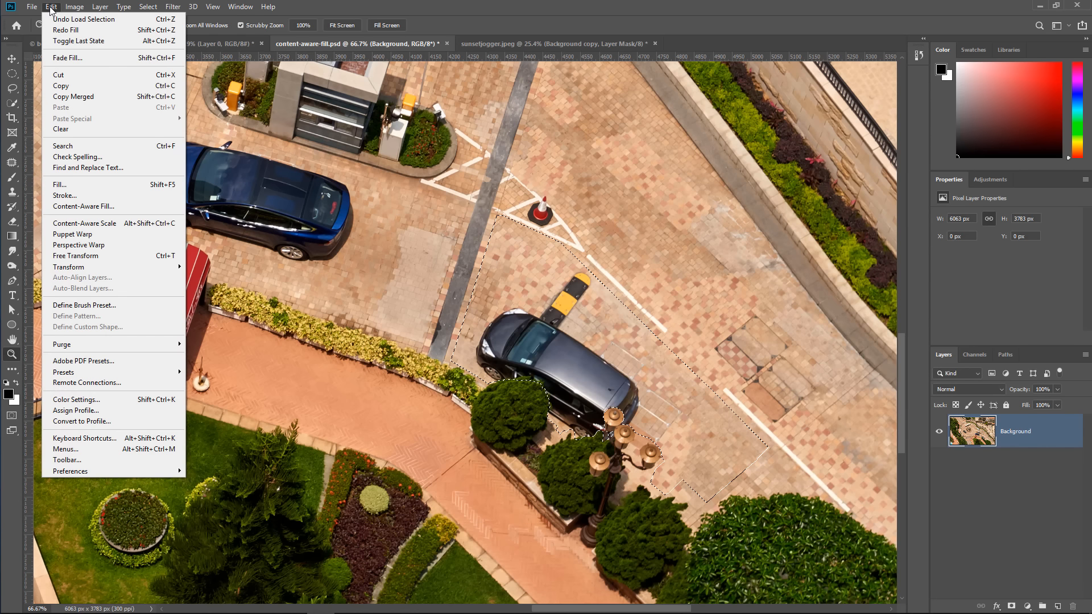
click(83, 207)
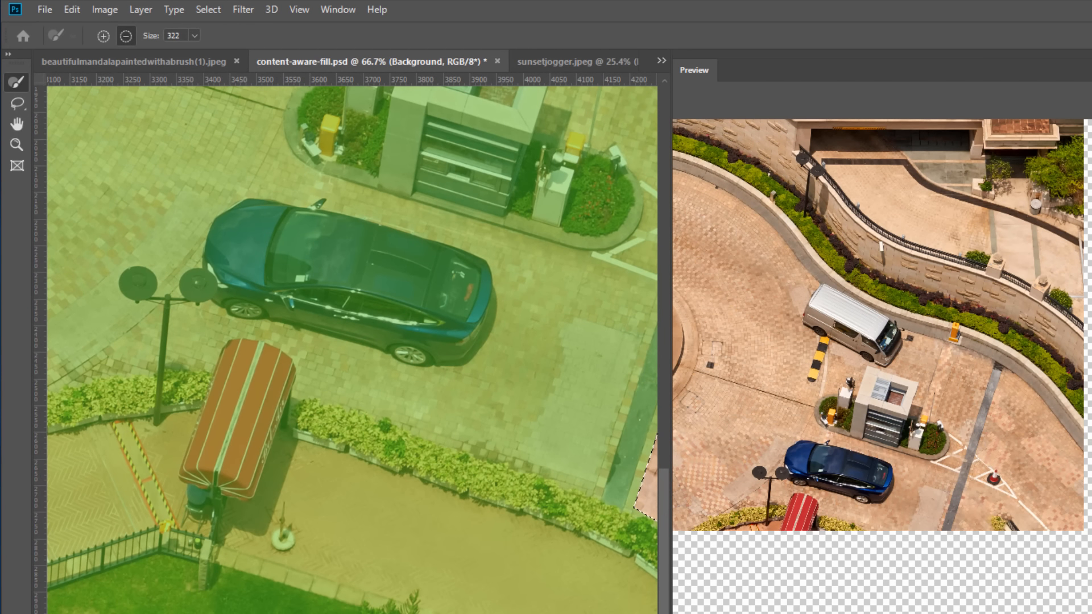
drag(432, 612, 170, 540)
drag(589, 529, 552, 610)
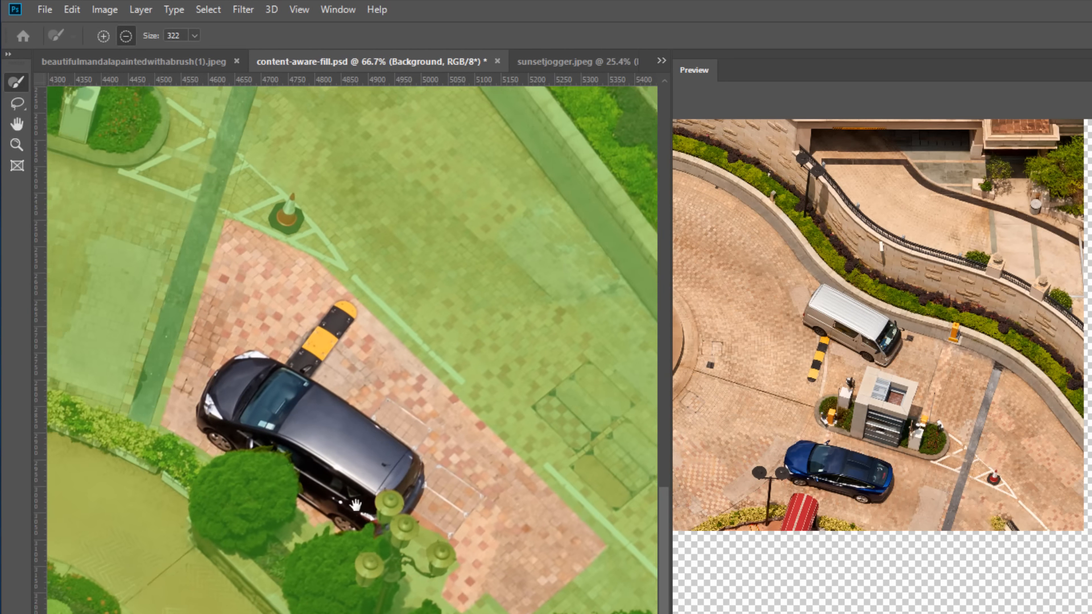
Step: With the Lasso tool, trim the selection closely around the dark van and striped barrier, and add the white markings behind the van
click(12, 107)
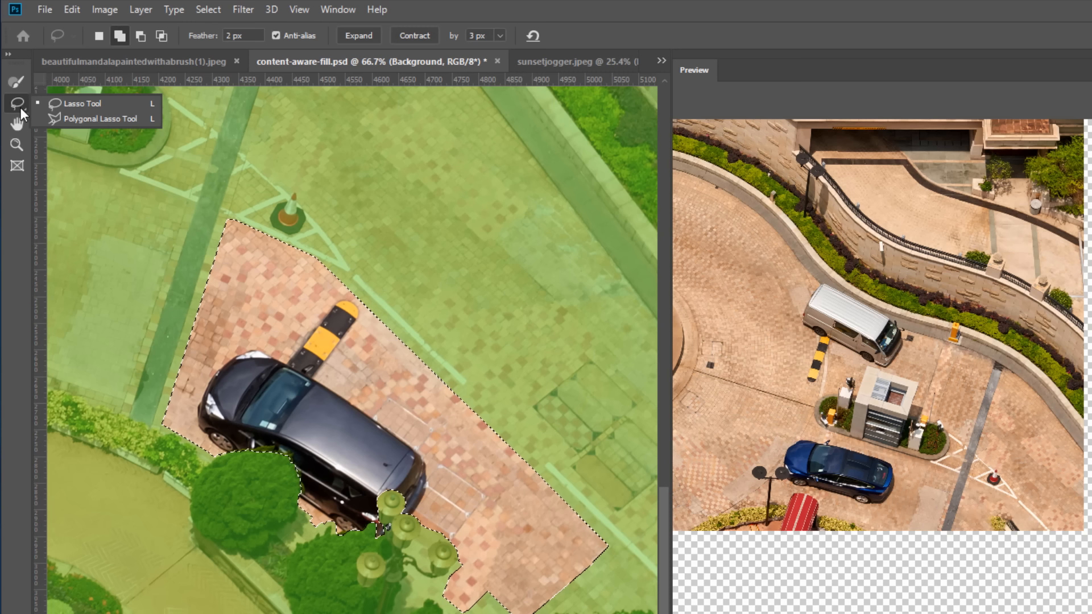
click(86, 106)
key(alt)
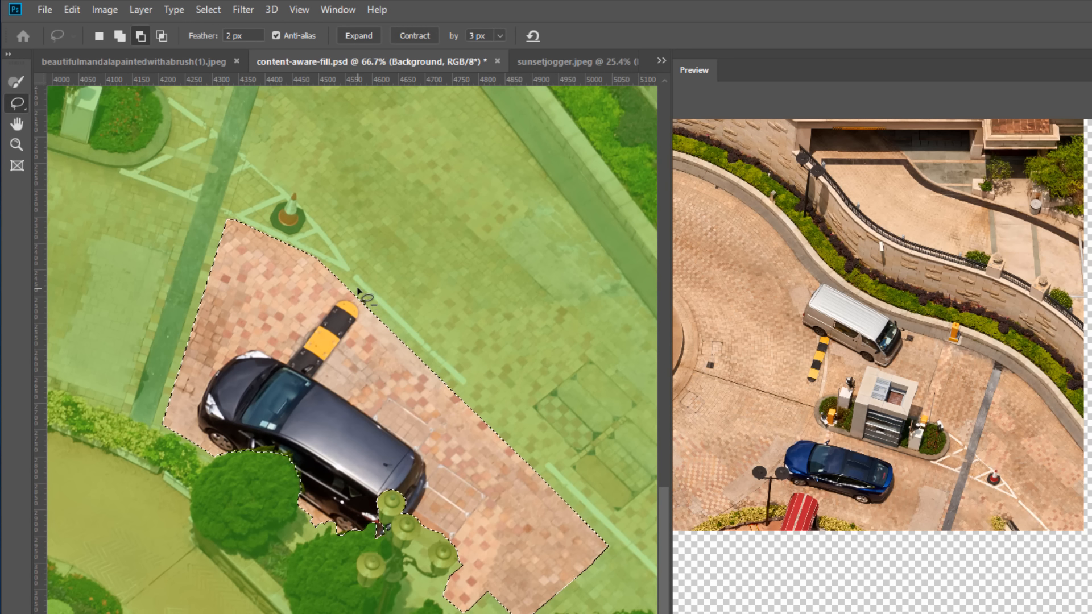
mouse_move(352, 288)
mouse_down()
mouse_move(273, 352)
mouse_move(248, 340)
mouse_move(204, 360)
mouse_up()
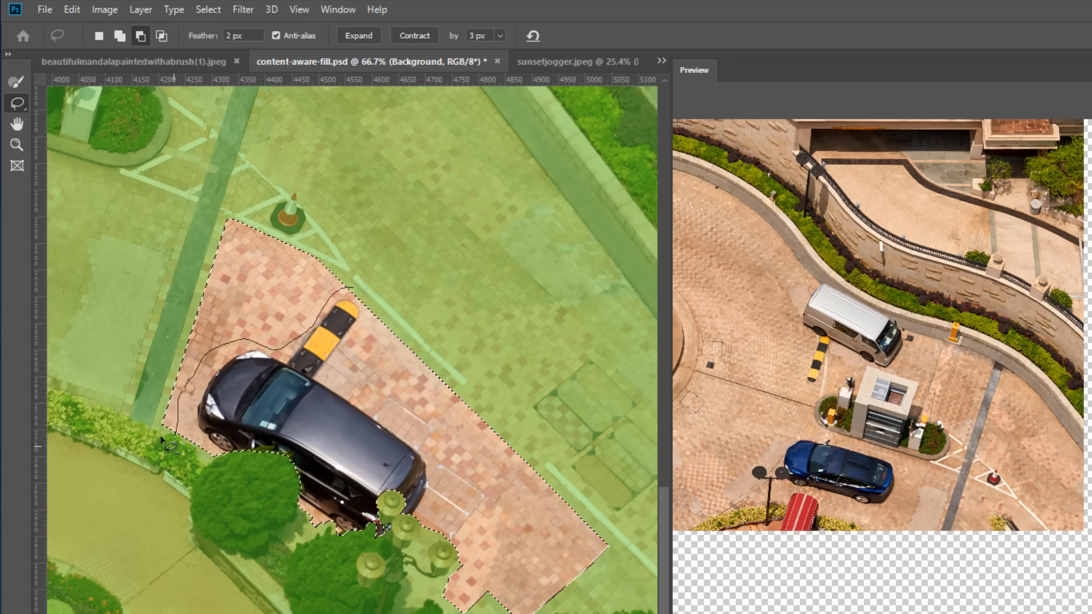
mouse_move(164, 442)
mouse_down()
mouse_move(140, 264)
mouse_move(258, 152)
mouse_move(442, 233)
mouse_up()
mouse_move(375, 287)
mouse_down()
mouse_move(351, 387)
mouse_move(438, 452)
mouse_move(441, 613)
mouse_move(512, 359)
mouse_move(364, 273)
mouse_up()
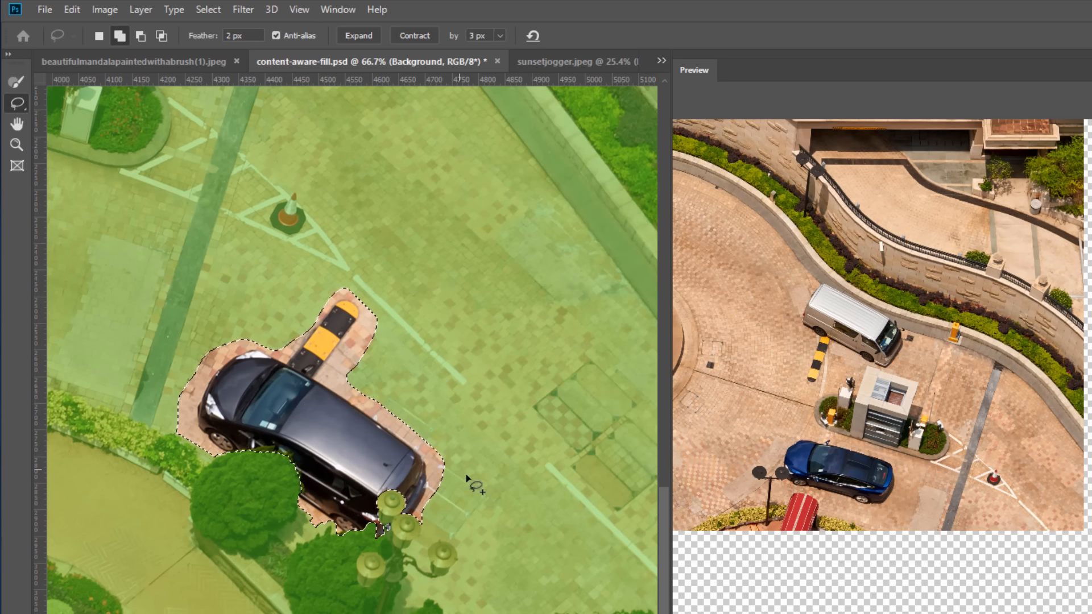
mouse_move(437, 459)
mouse_down()
mouse_move(463, 470)
mouse_move(484, 527)
mouse_move(452, 547)
mouse_move(423, 514)
mouse_move(425, 460)
mouse_up()
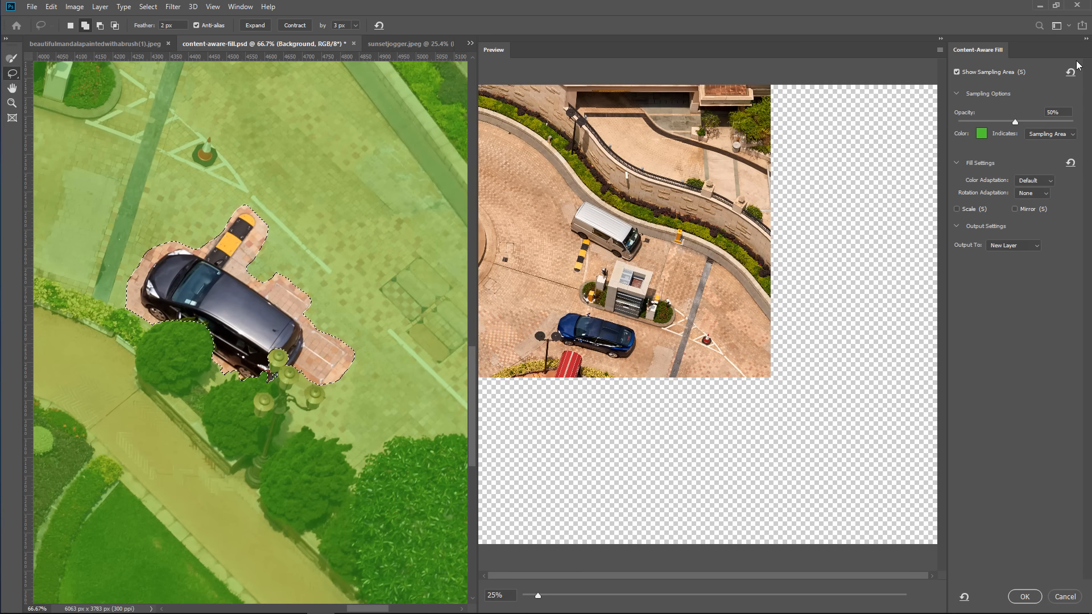
Step: Brush the silver van, the hedge and the retaining wall above the driveway out of the sampling area
drag(783, 504, 458, 324)
drag(694, 375, 538, 262)
drag(845, 410, 711, 179)
drag(673, 414, 785, 149)
drag(752, 258, 565, 218)
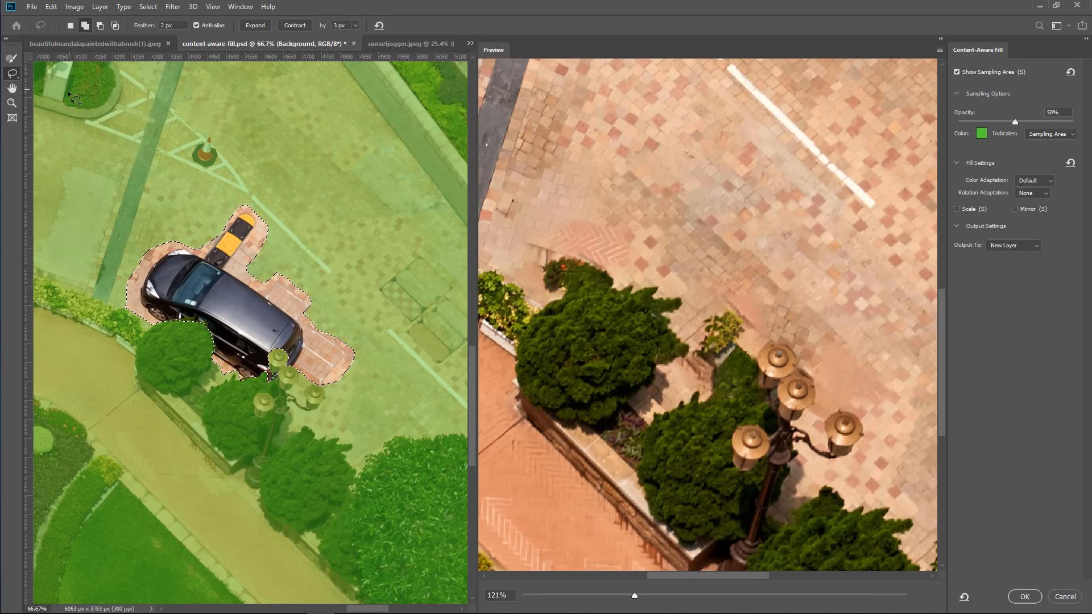
click(11, 105)
alt+click(176, 212)
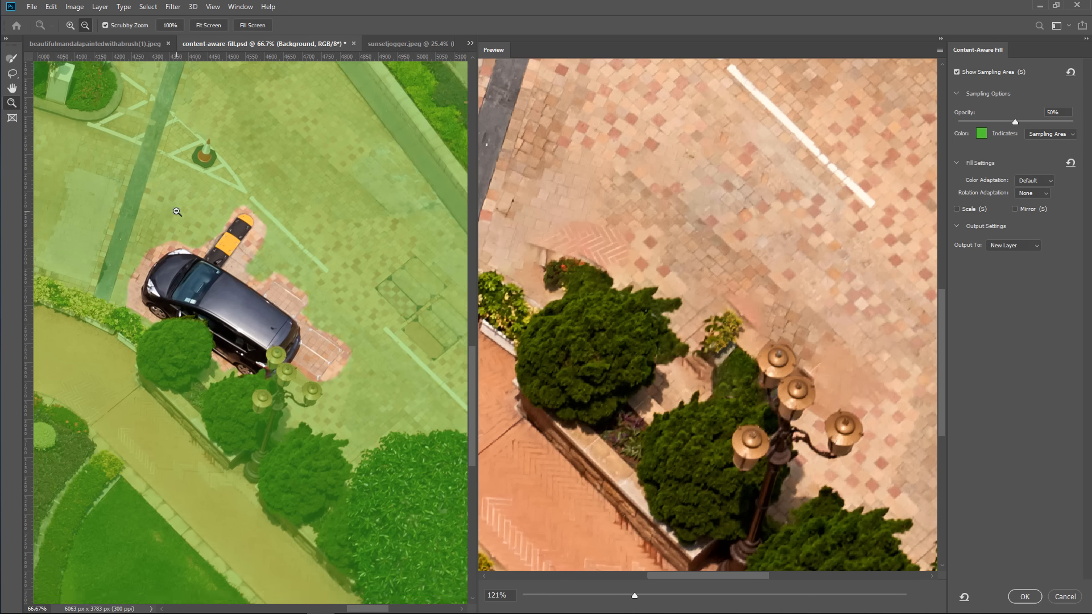
drag(149, 167, 197, 197)
click(11, 58)
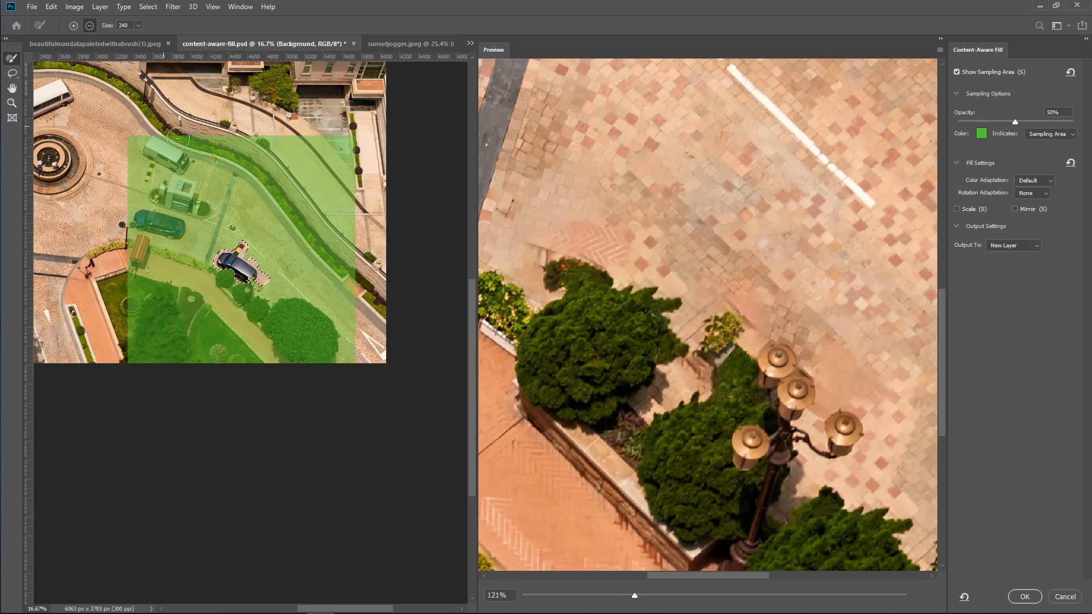
mouse_move(145, 143)
mouse_down()
mouse_move(320, 240)
mouse_move(365, 293)
mouse_move(327, 270)
mouse_move(246, 171)
mouse_move(146, 135)
mouse_move(336, 182)
mouse_move(352, 245)
mouse_move(254, 148)
mouse_move(255, 165)
mouse_move(339, 242)
mouse_move(341, 211)
mouse_move(274, 146)
mouse_move(368, 181)
mouse_move(318, 135)
mouse_up()
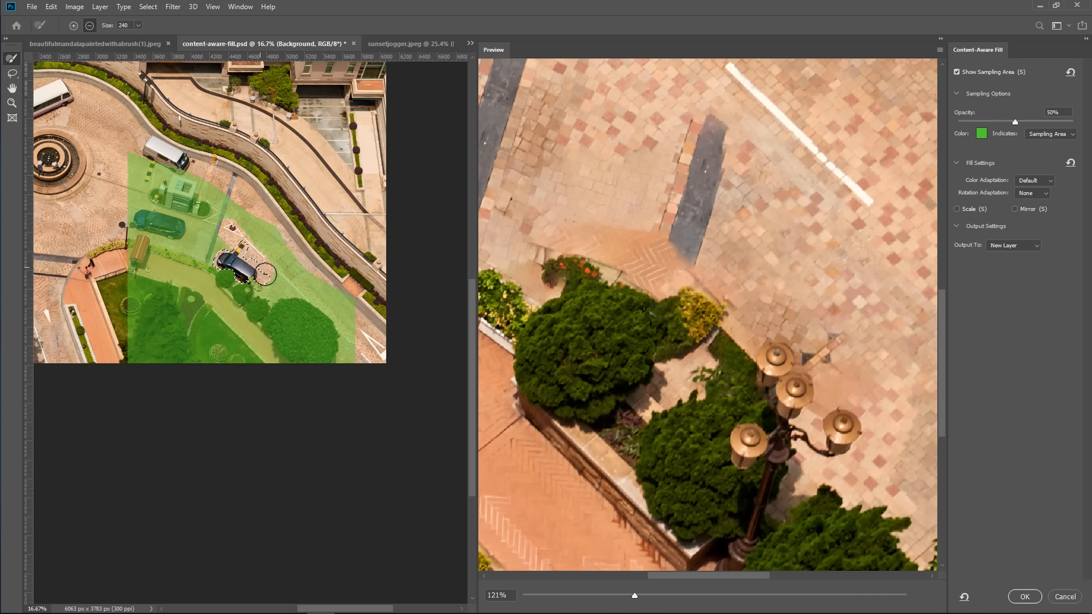
Step: Exclude the trees, garden, walkway, red cart, blue car and entry booth from the sampling area, leaving only clean paving patches
mouse_move(292, 301)
mouse_down()
mouse_move(338, 340)
mouse_move(313, 369)
mouse_move(276, 310)
mouse_move(324, 344)
mouse_up()
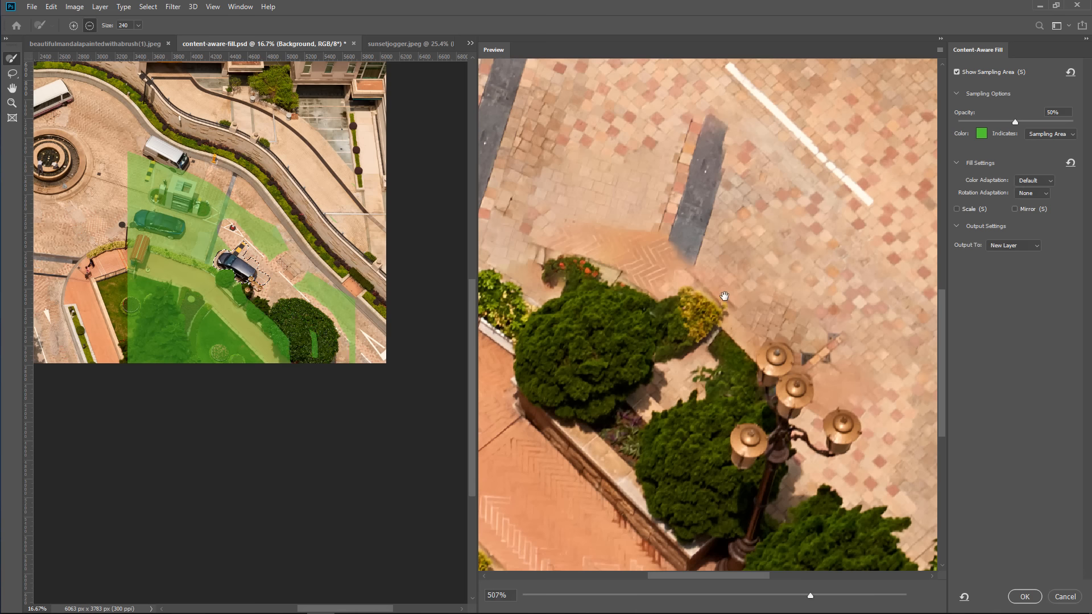
mouse_move(213, 275)
mouse_down()
mouse_move(259, 369)
mouse_move(161, 375)
mouse_move(130, 319)
mouse_up()
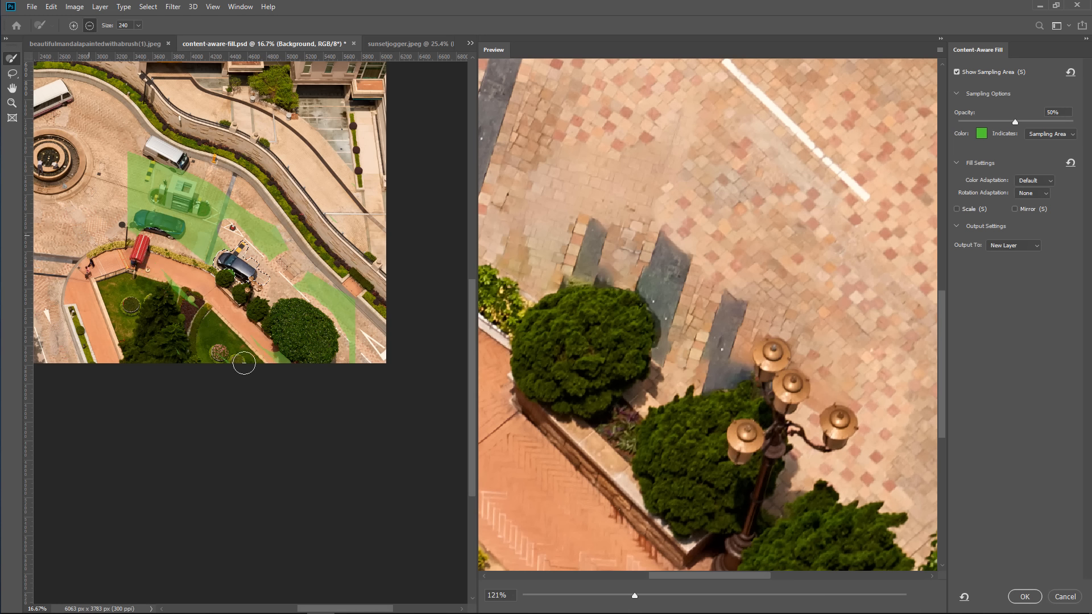
mouse_move(209, 235)
mouse_down()
mouse_move(213, 211)
mouse_move(237, 211)
mouse_move(224, 213)
mouse_move(194, 184)
mouse_move(121, 189)
mouse_move(221, 250)
mouse_move(201, 206)
mouse_move(176, 182)
mouse_up()
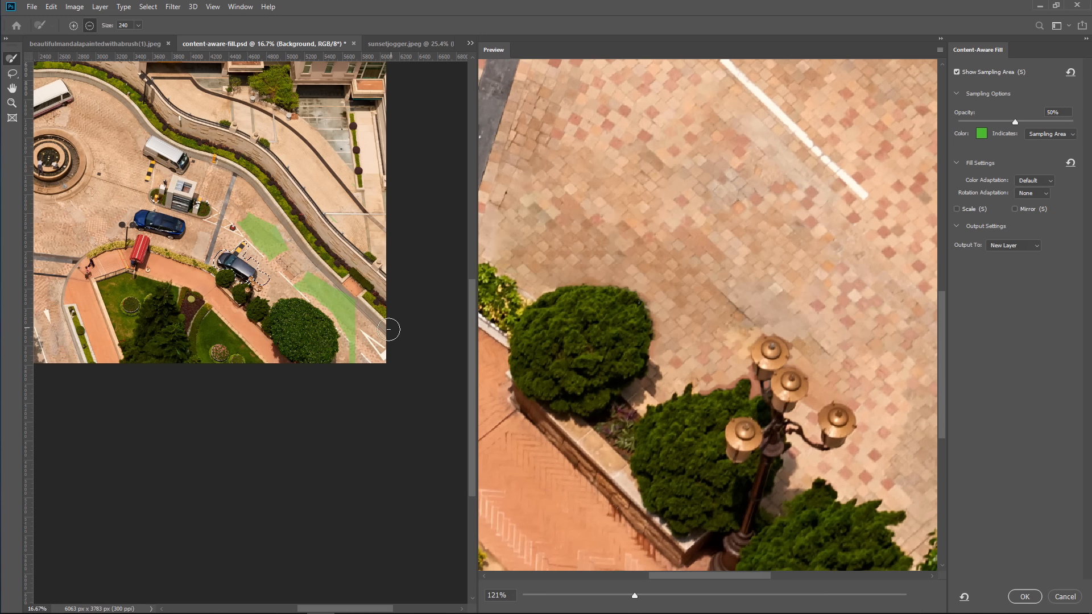
drag(353, 293, 365, 301)
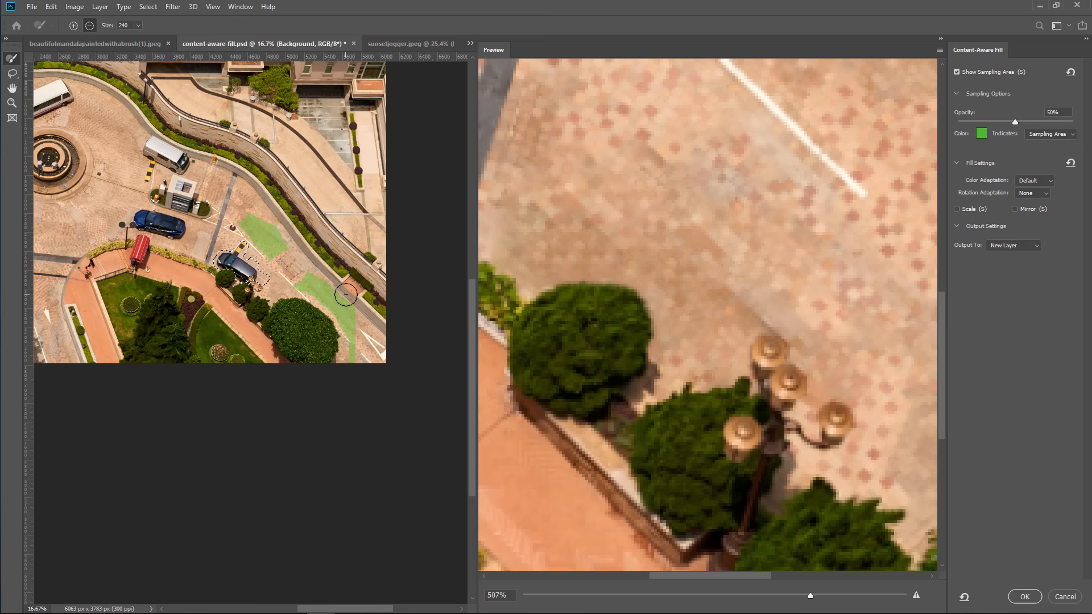
Step: Refine the paving patch beside the large tree by brushing its ends and edges near the white lines and curb out of the sampling area
click(12, 102)
click(312, 286)
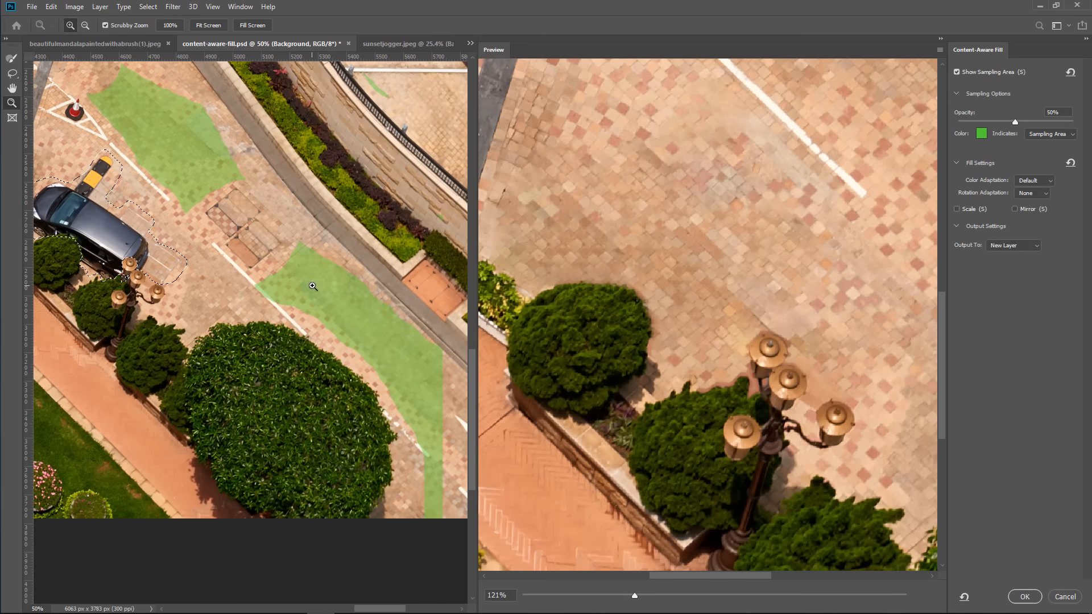
click(11, 58)
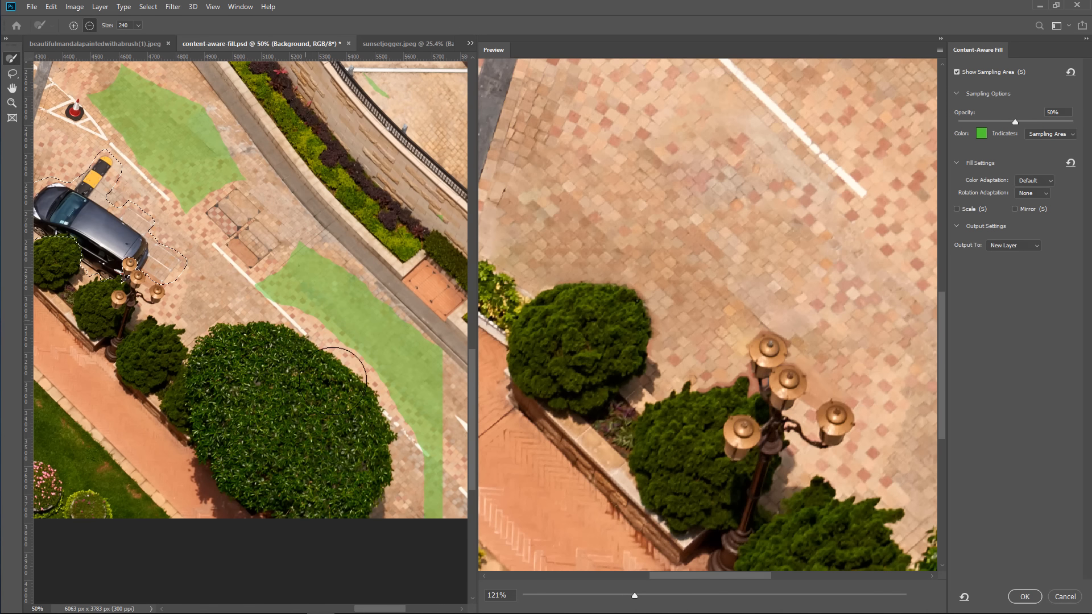
mouse_move(396, 453)
mouse_down()
mouse_move(431, 472)
mouse_move(431, 515)
mouse_move(453, 453)
mouse_up()
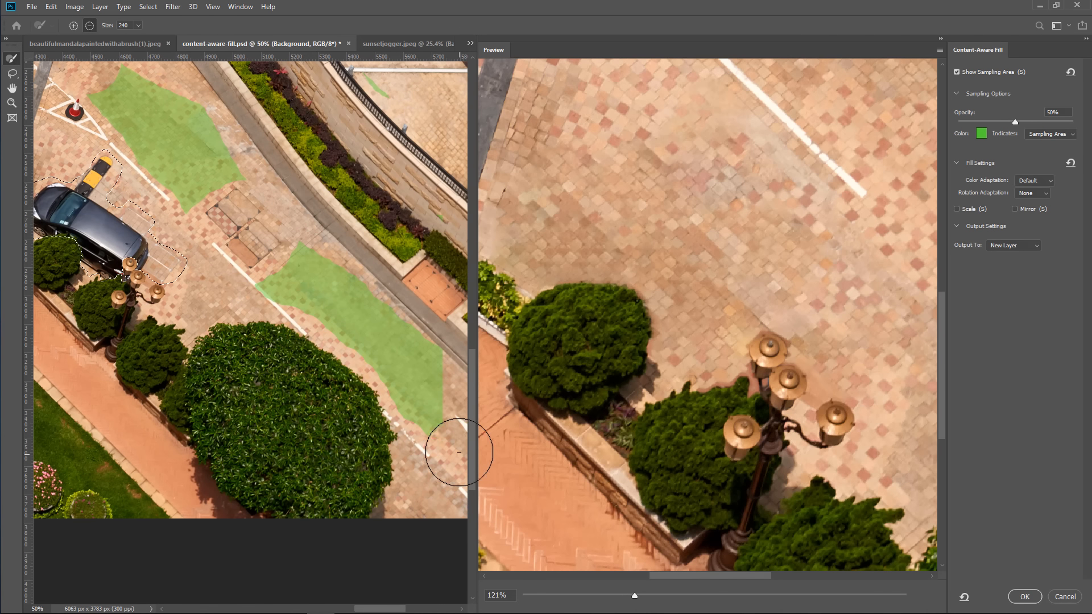
click(255, 306)
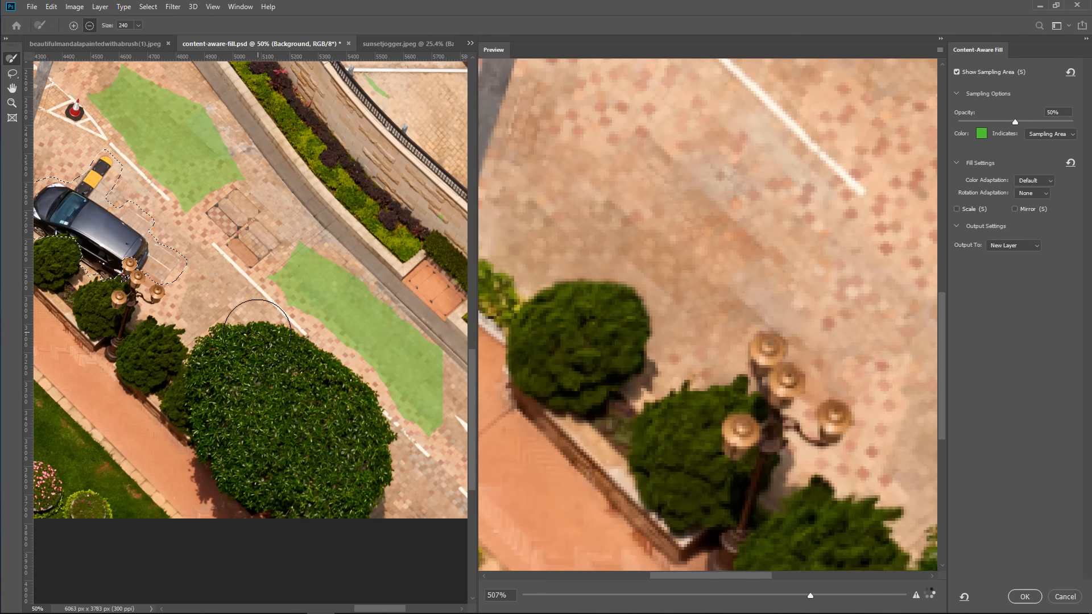
mouse_move(139, 290)
mouse_down()
mouse_move(225, 362)
mouse_move(216, 360)
mouse_up()
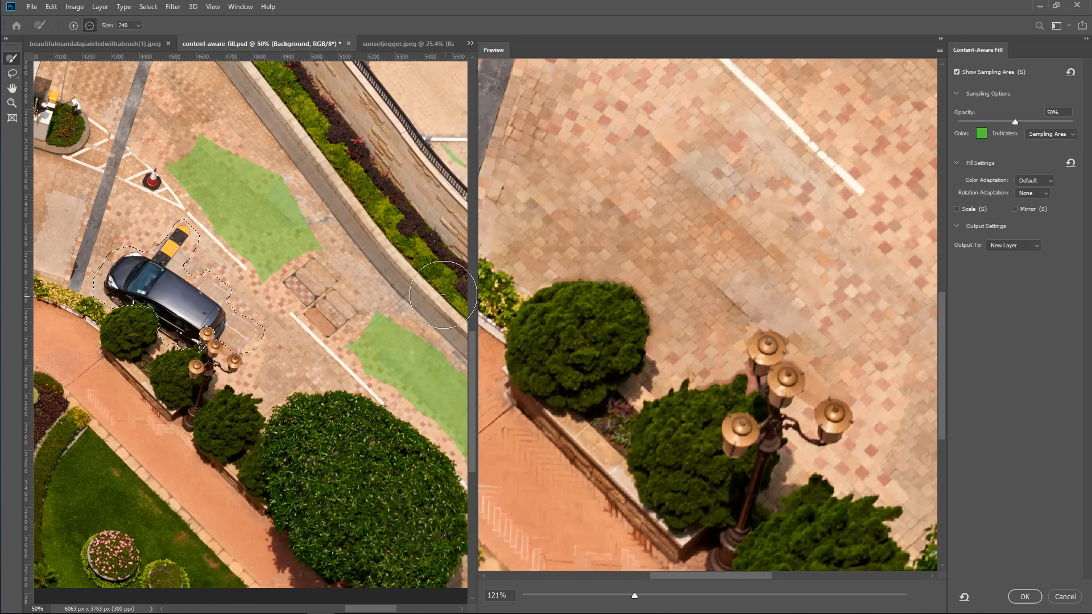
click(369, 295)
click(335, 321)
drag(334, 356, 218, 326)
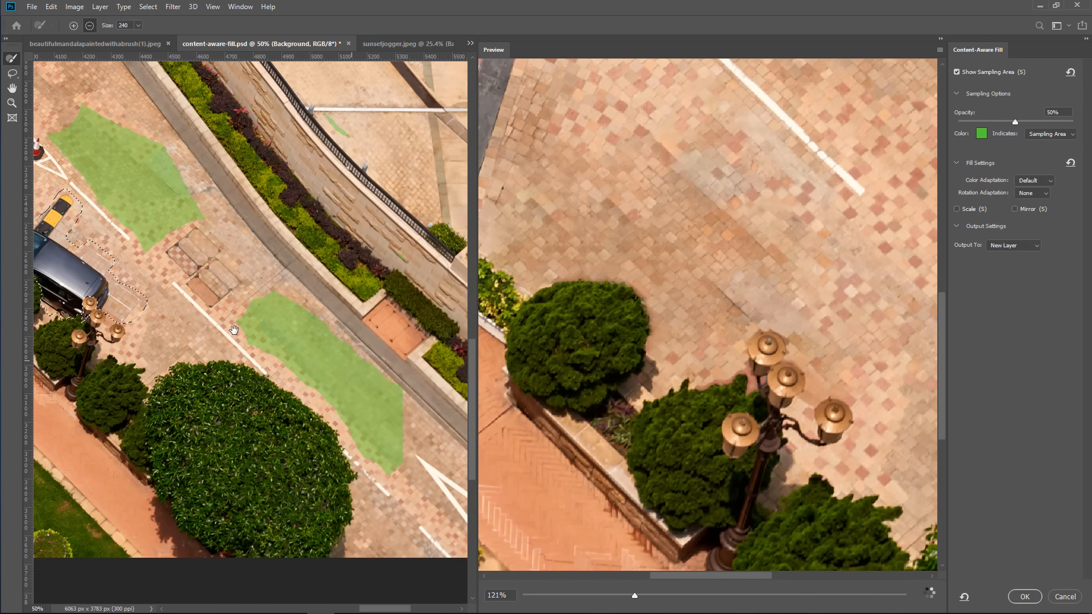
drag(446, 422, 383, 381)
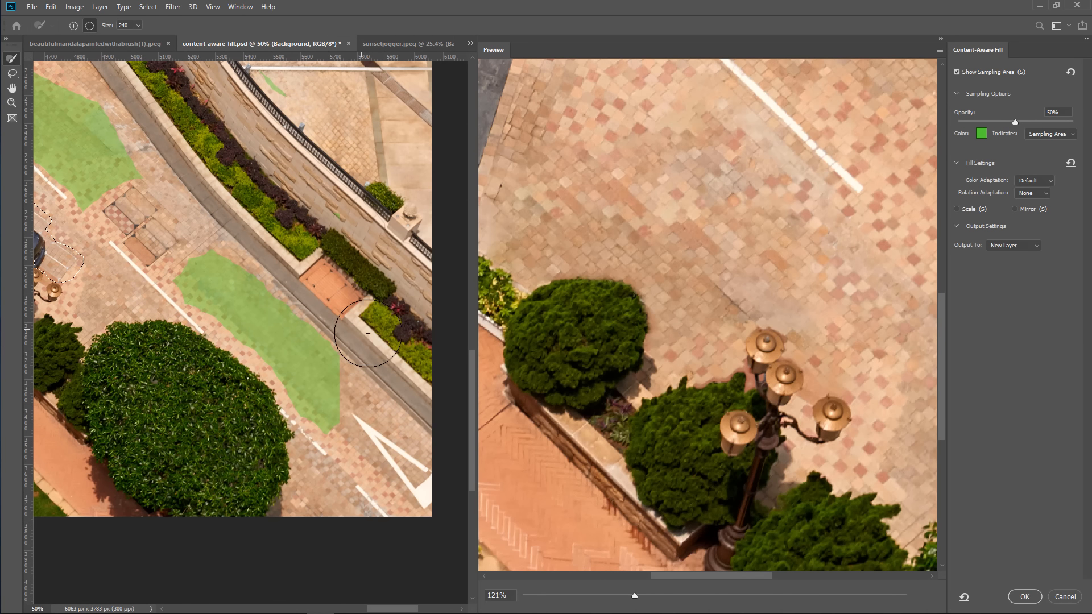
Step: Enable the Scale option in the fill settings
drag(150, 423, 332, 525)
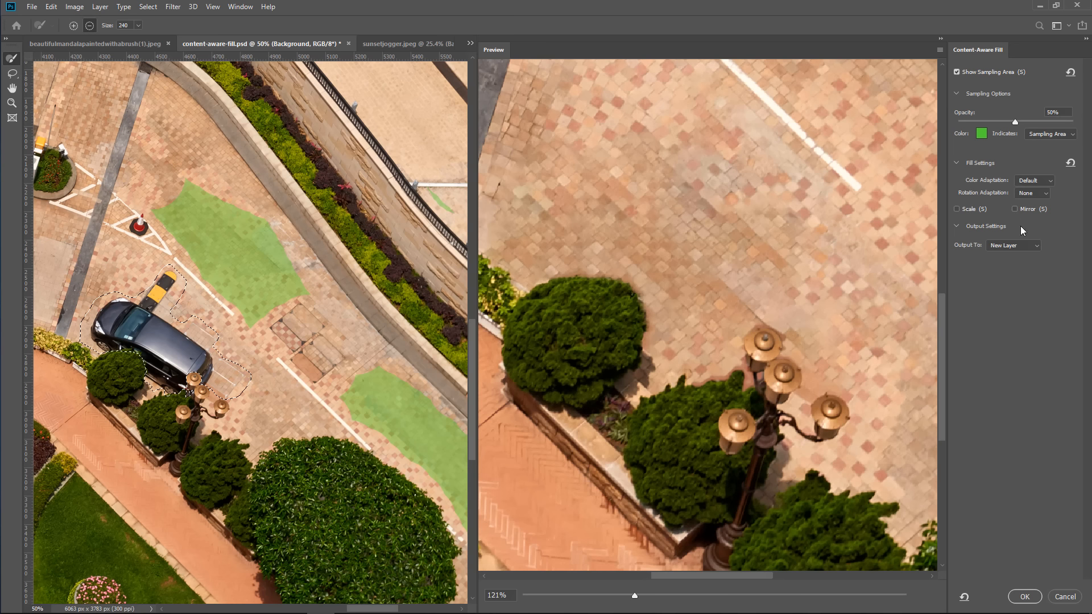
click(956, 208)
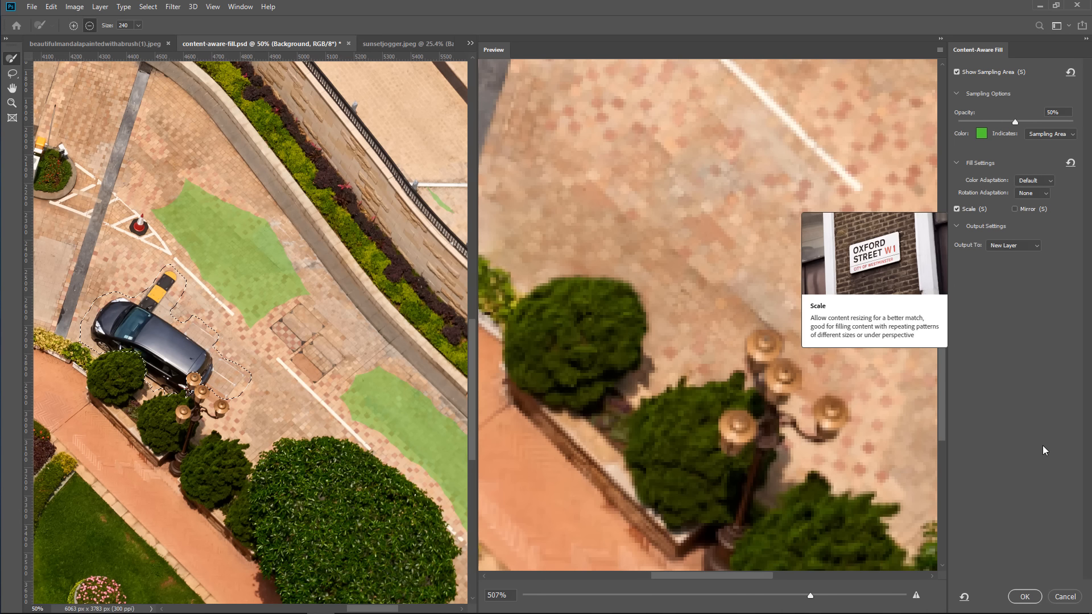
Step: Try the Low and High rotation adaptation levels on the paving fill and return the setting to None
click(1036, 193)
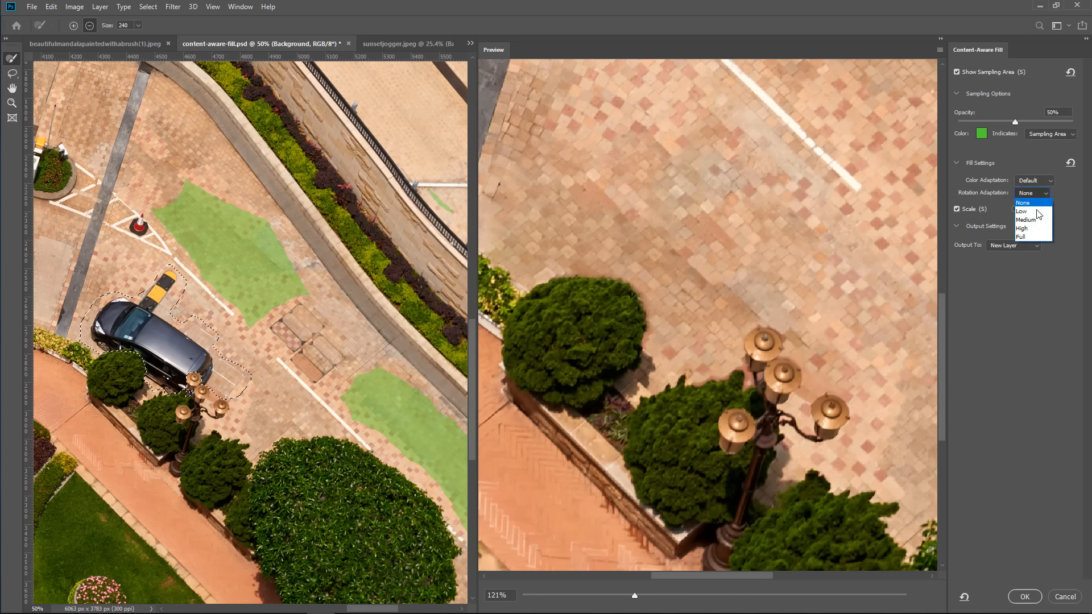
click(1035, 210)
click(1027, 193)
click(1032, 225)
click(1028, 194)
click(1031, 201)
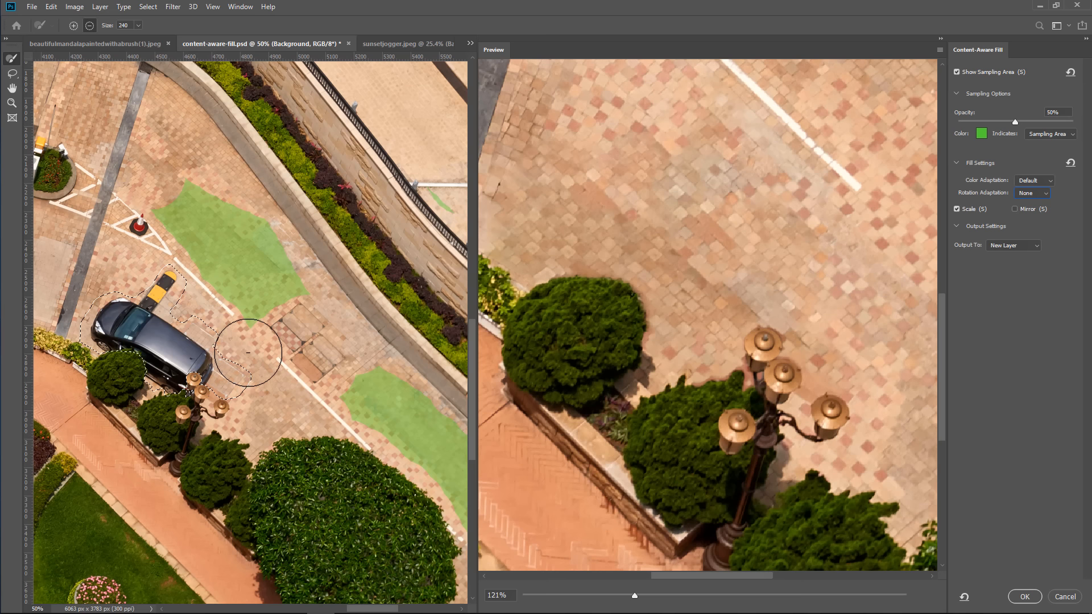
Step: Brush the stained upper edge of the first paving patch and the upper part of the second out of the sampling area
mouse_move(248, 353)
mouse_down()
mouse_move(312, 331)
mouse_move(328, 281)
mouse_move(318, 255)
mouse_move(291, 244)
mouse_move(328, 249)
mouse_move(280, 246)
mouse_move(291, 228)
mouse_move(191, 171)
mouse_up()
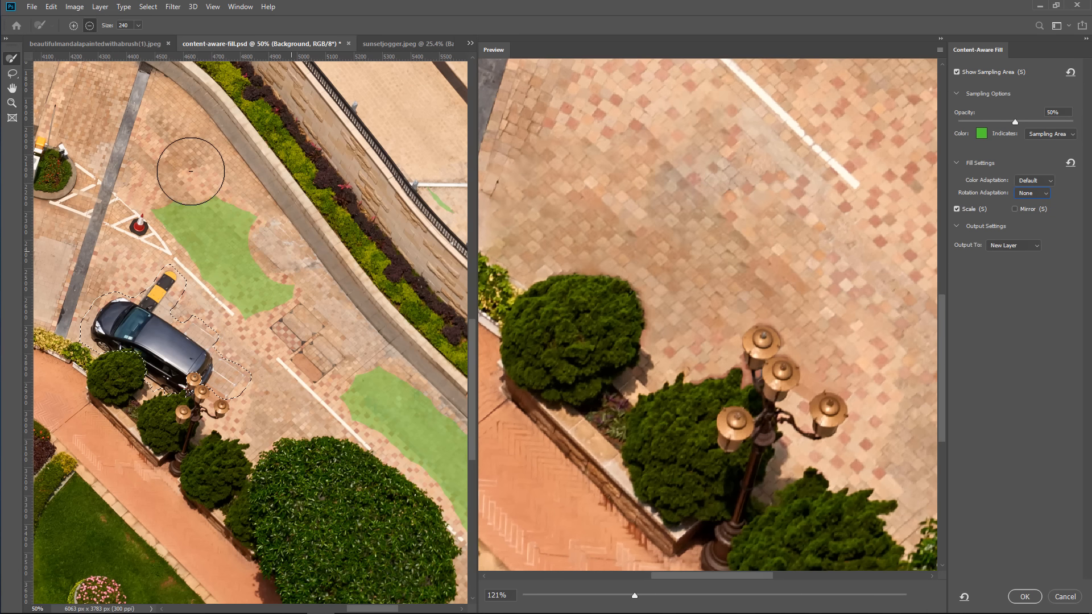
drag(393, 447, 261, 353)
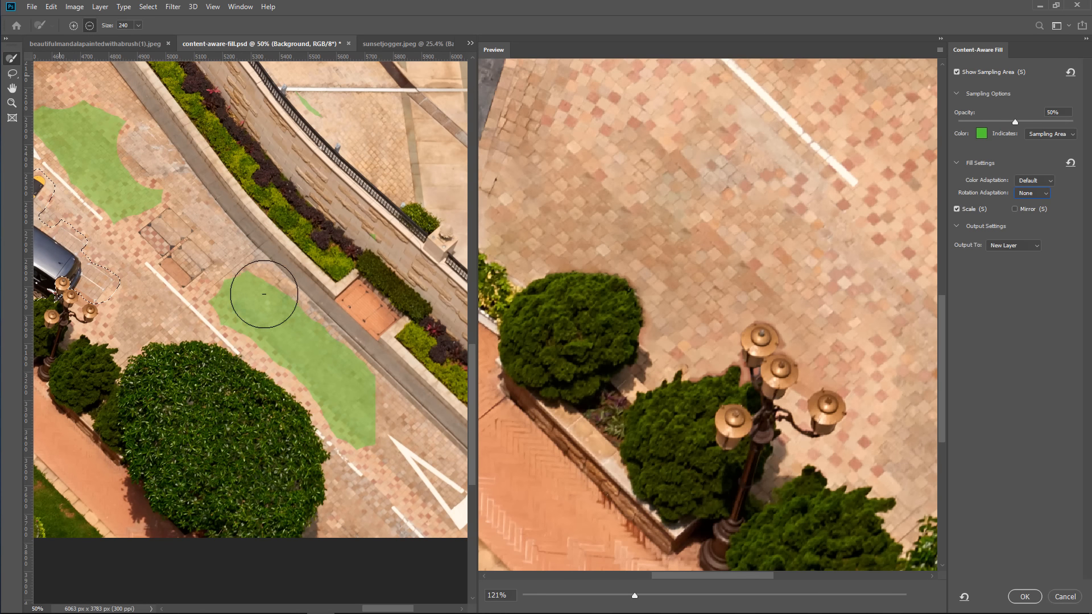
mouse_move(264, 294)
mouse_down()
mouse_move(227, 316)
mouse_move(224, 275)
mouse_move(317, 324)
mouse_up()
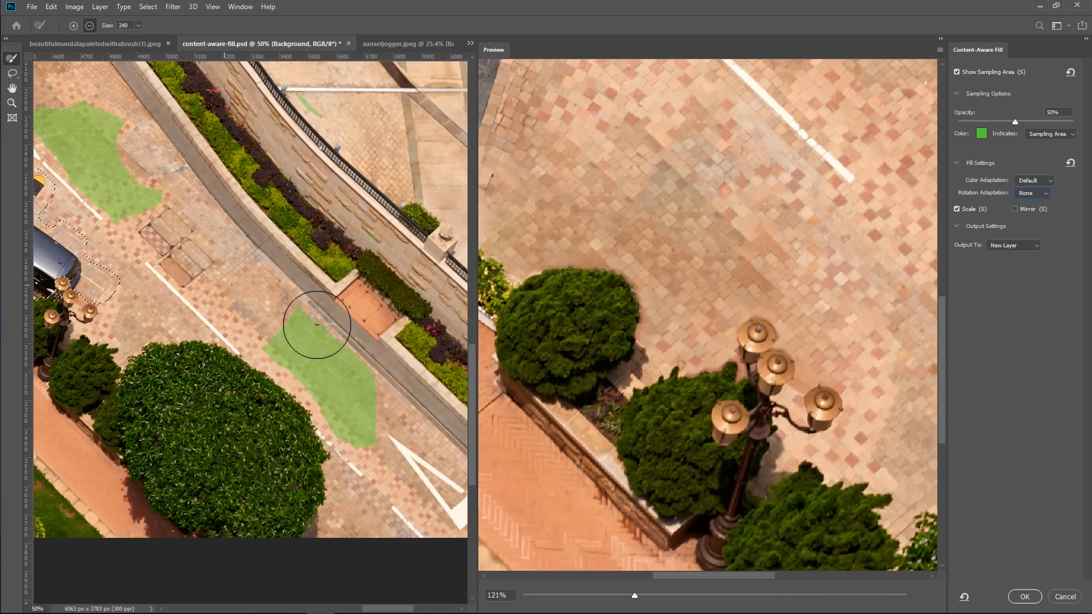
Step: Apply the content-aware fill to a new layer and clear the selection around the removed van
click(1024, 597)
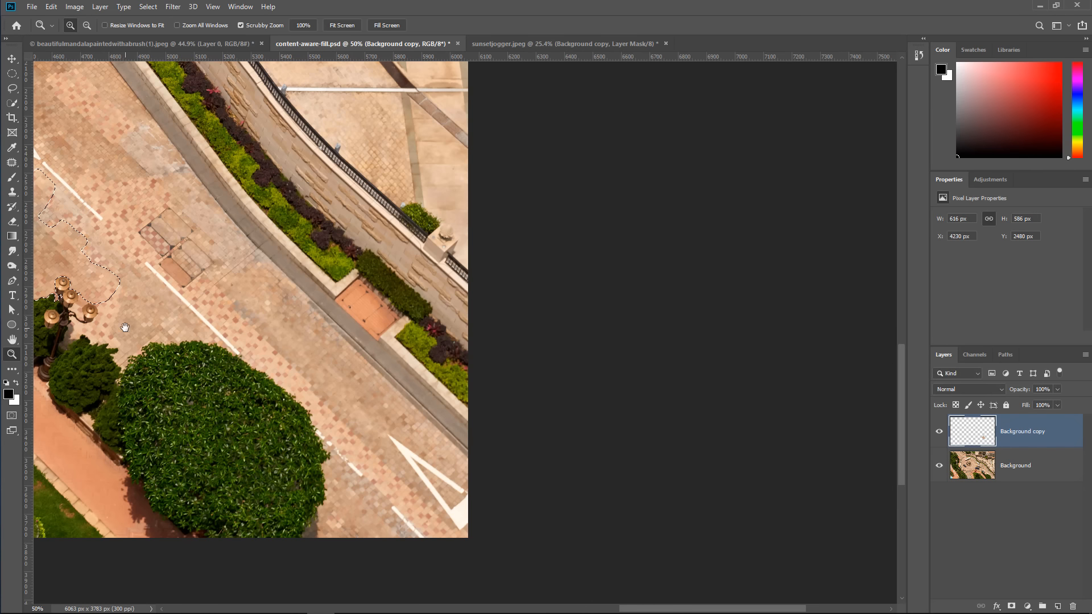
drag(125, 328, 457, 386)
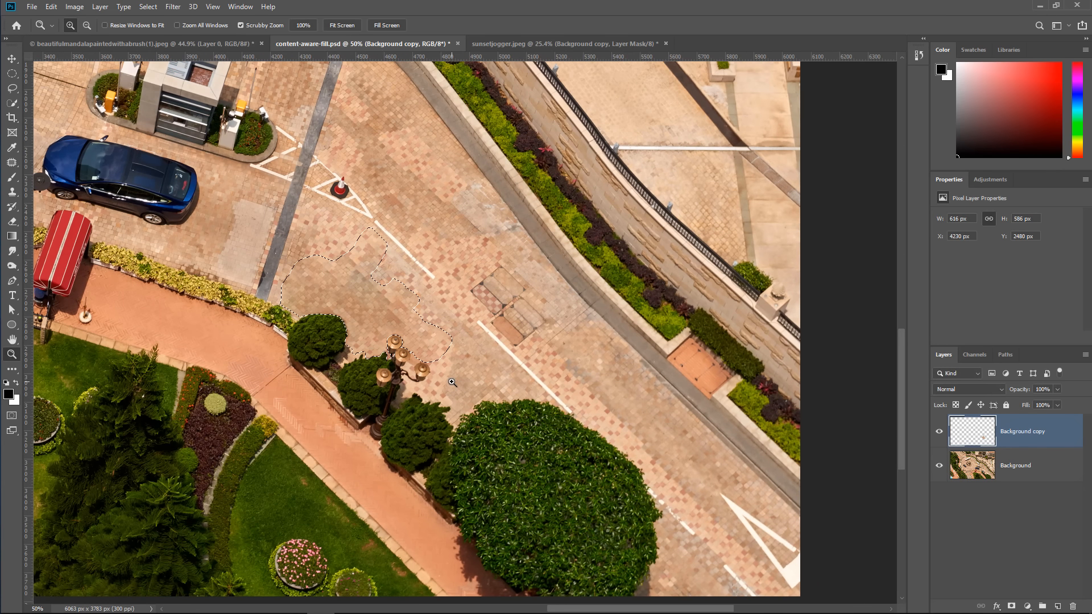
key(ctrl+d)
Step: Compare the driveway with and without the fill layer, and view the fill patch on its own without the background
click(939, 435)
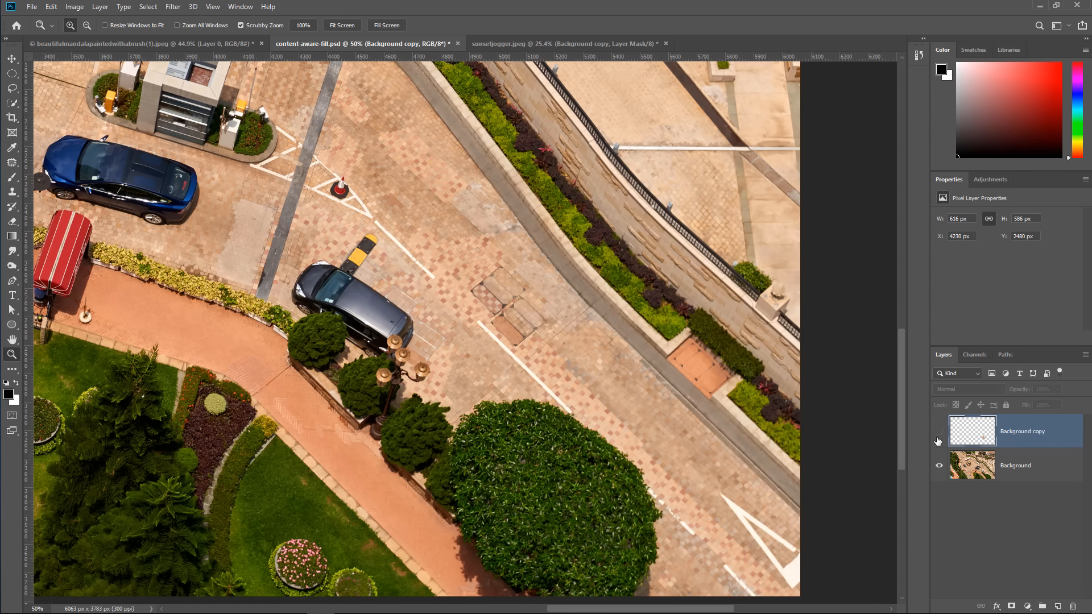
click(939, 435)
click(938, 435)
click(938, 435)
click(939, 432)
click(939, 431)
click(939, 431)
click(939, 465)
click(939, 434)
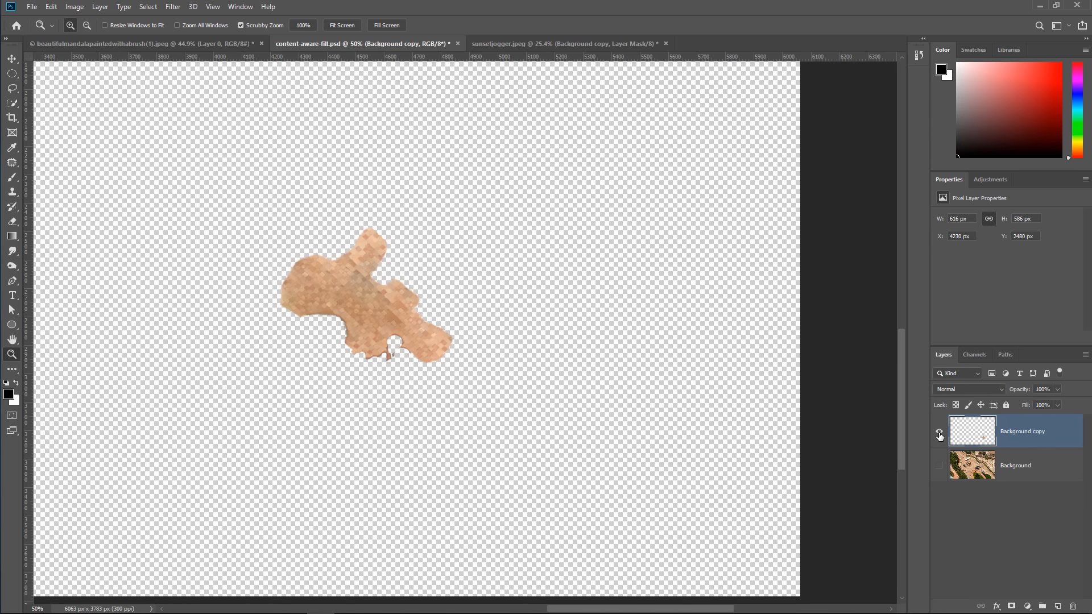
click(939, 435)
click(939, 435)
click(938, 465)
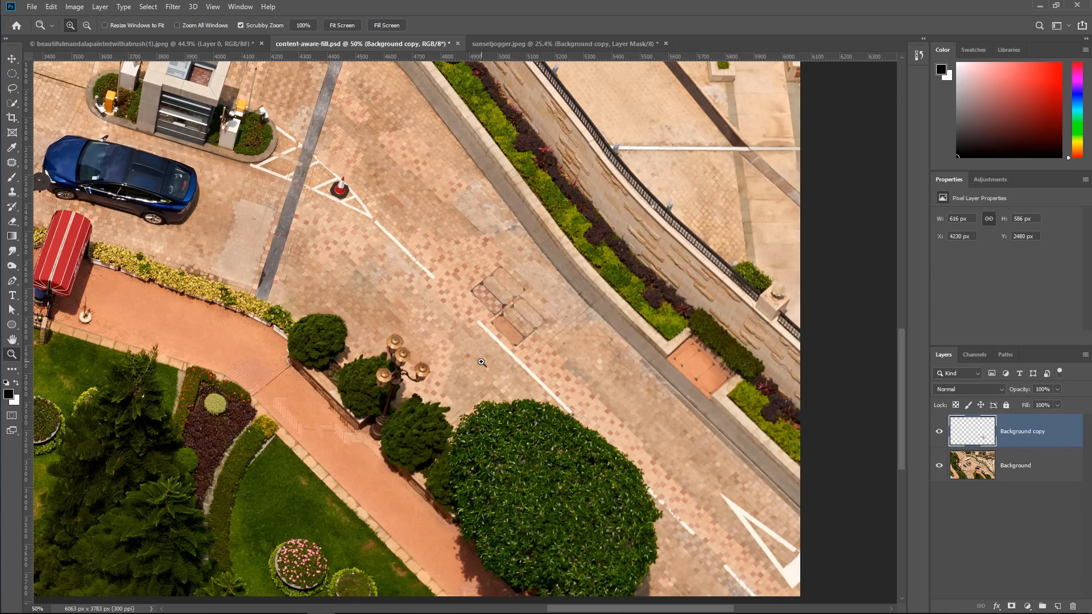
Step: Switch to the painted mandala image and lasso the fingers and paintbrush that overlap the plate
key(ctrl+shift+Tab)
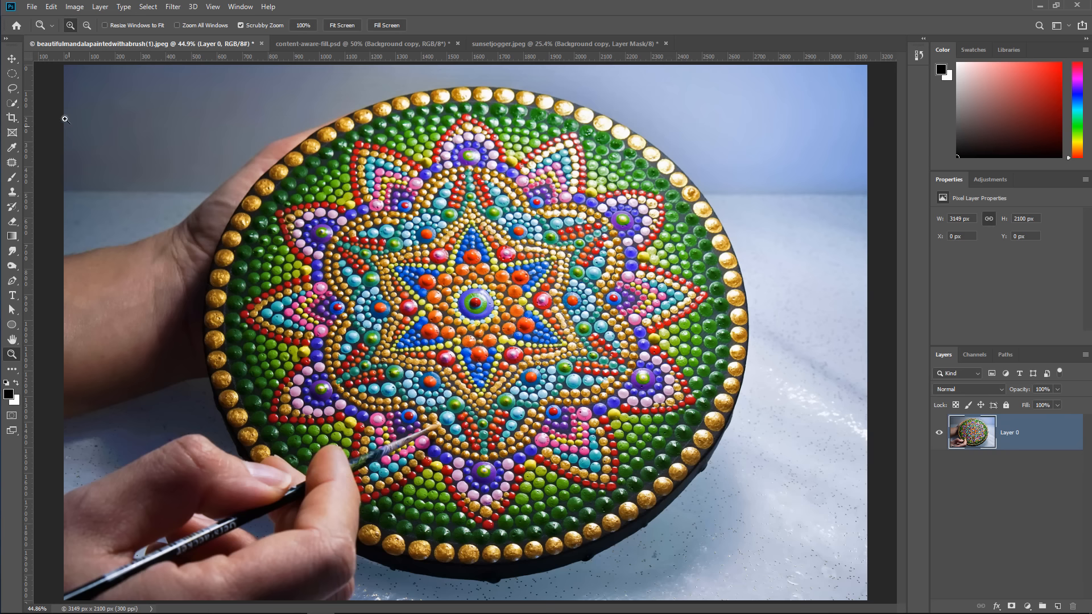
click(12, 89)
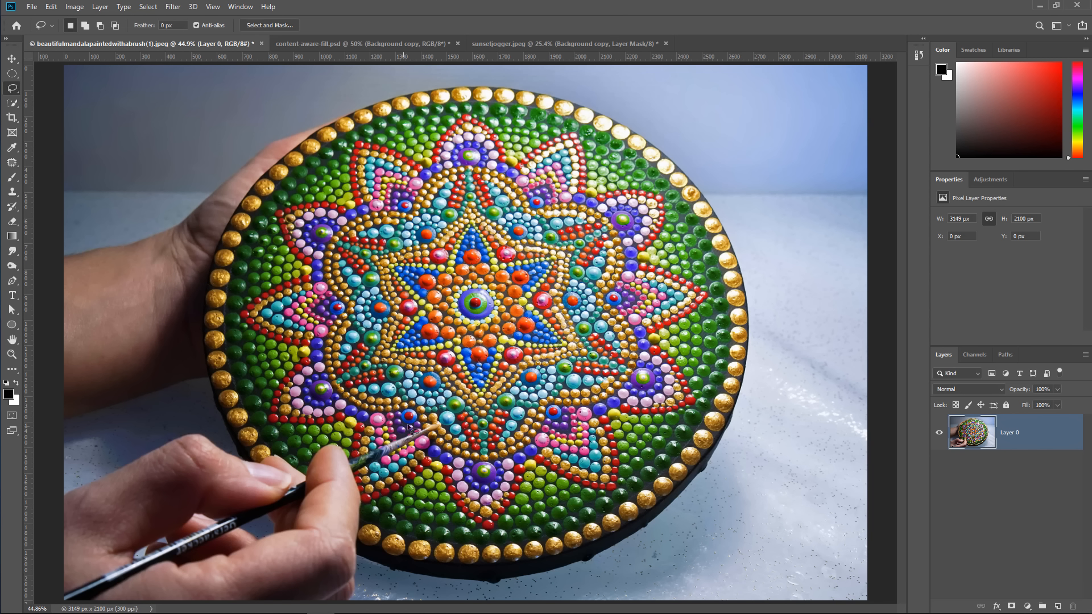
mouse_move(408, 427)
mouse_down()
mouse_move(454, 426)
mouse_move(375, 481)
mouse_move(369, 574)
mouse_move(251, 564)
mouse_move(242, 459)
mouse_move(307, 431)
mouse_move(426, 427)
mouse_up()
key(alt)
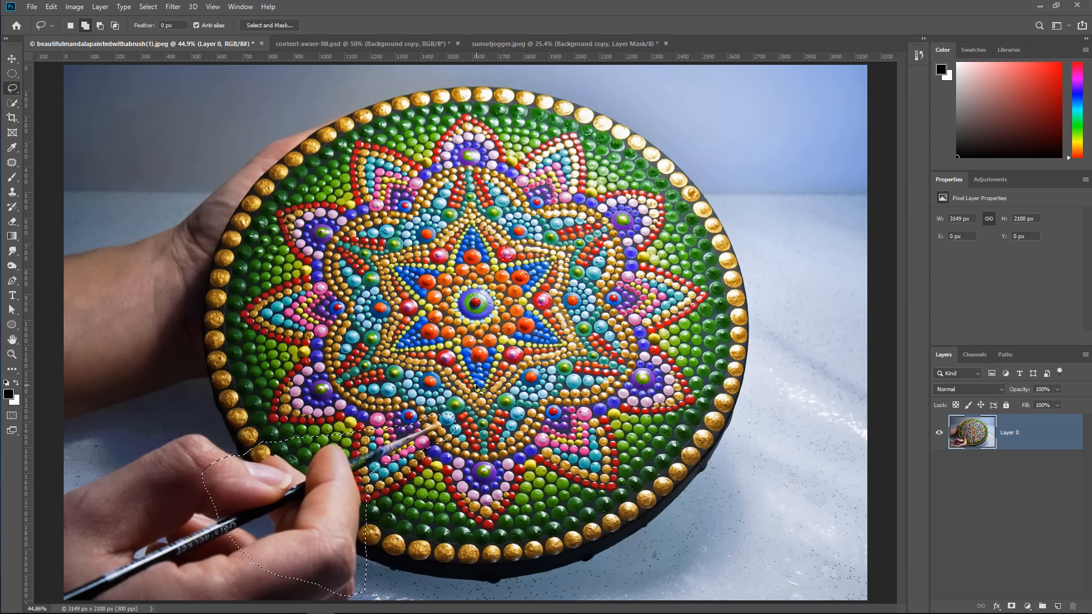
Step: Try filling the selected hand and brush area with Content-Aware contents through the Fill command
key(shift+BackSpace)
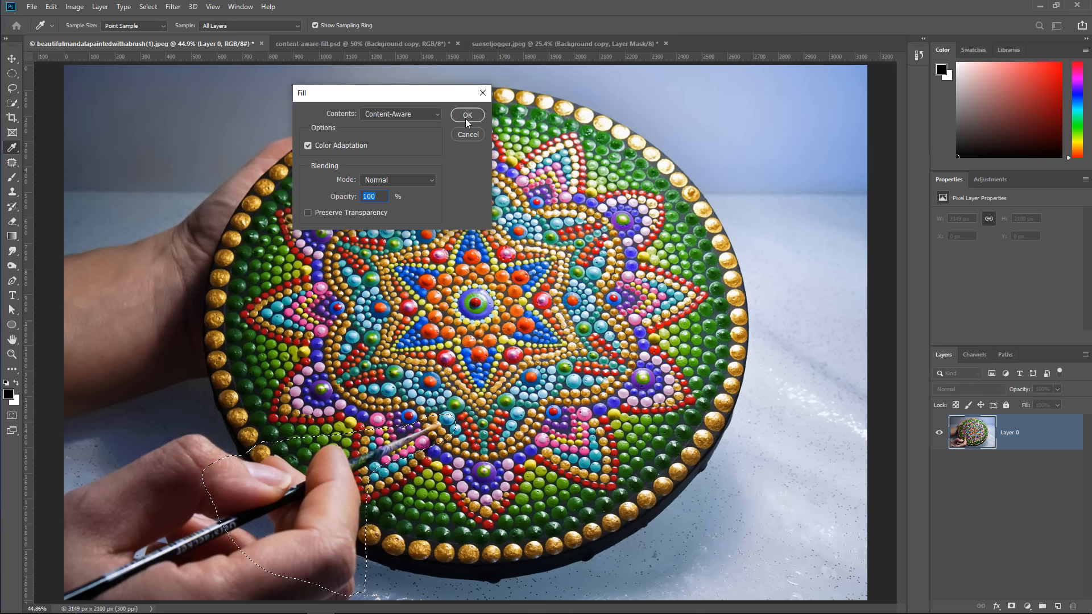
click(466, 116)
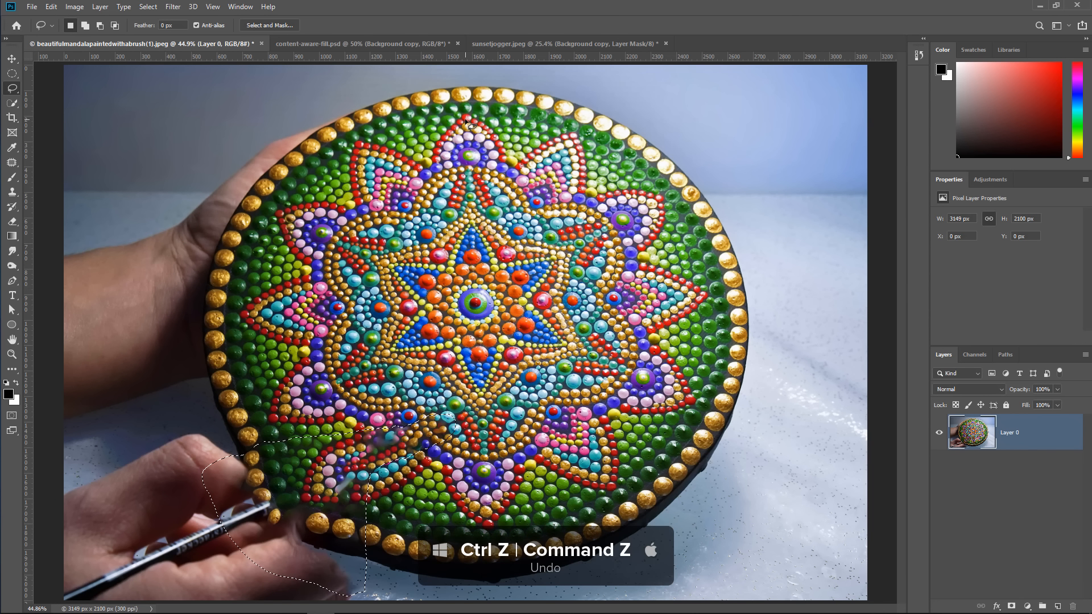
Step: Open the selection in the Content-Aware Fill workspace and enlarge the preview to 82% around the filled area
click(51, 7)
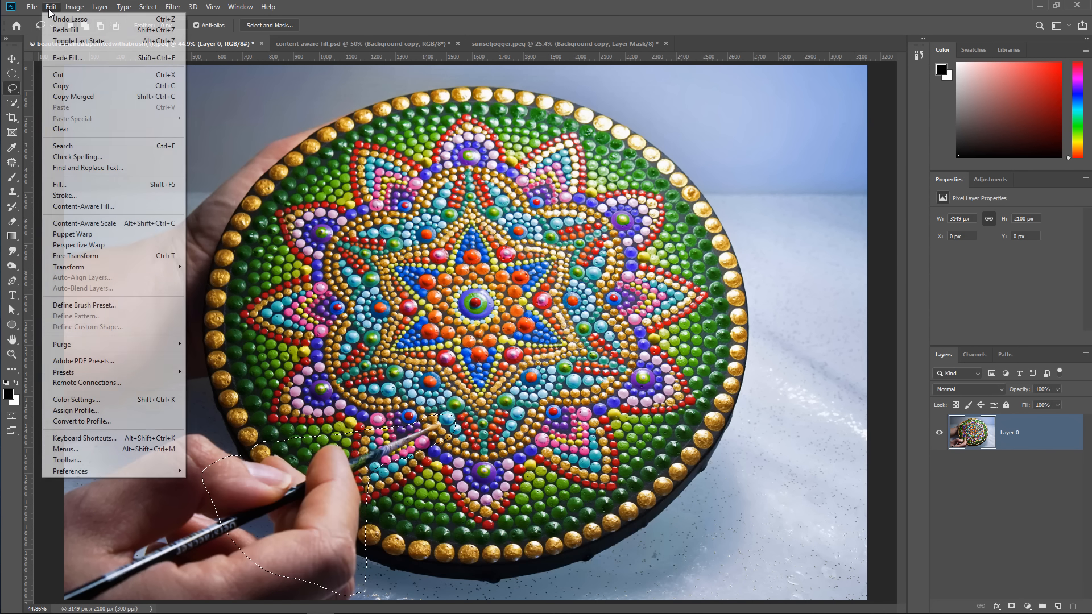
click(83, 205)
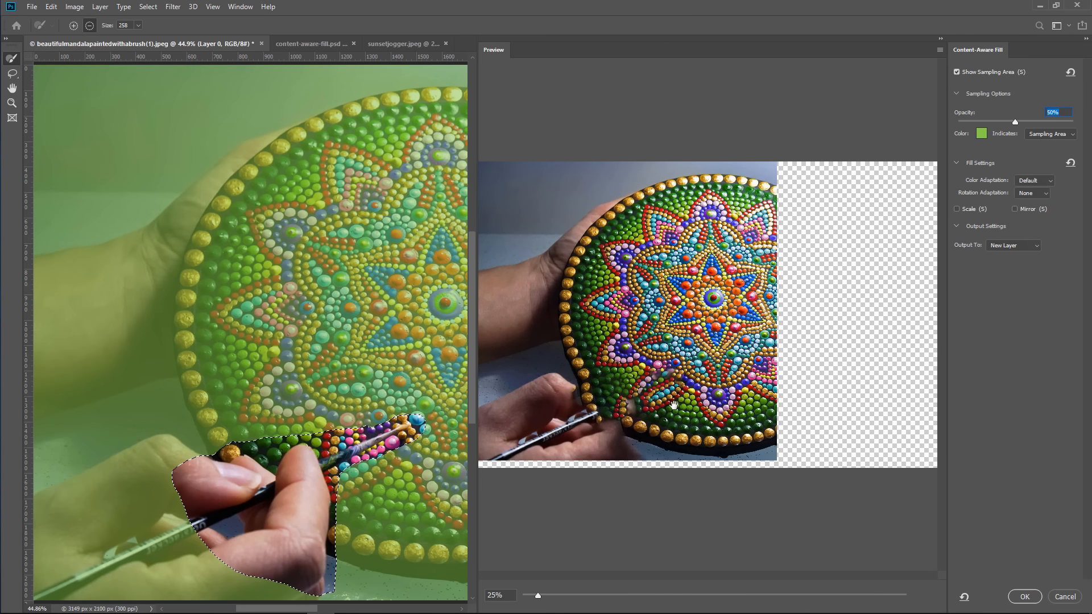
click(567, 595)
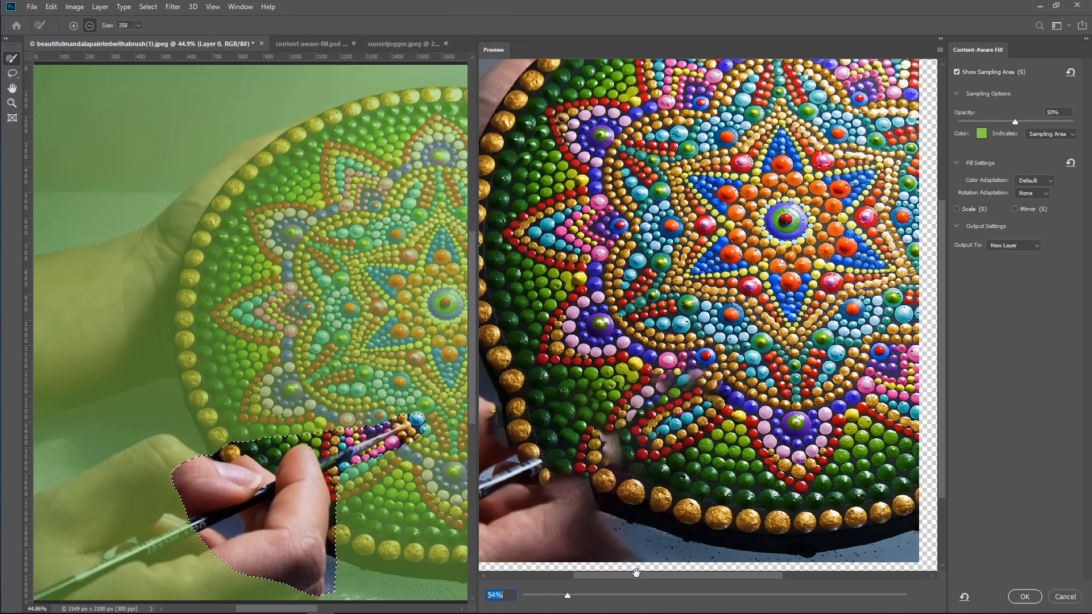
click(595, 595)
drag(637, 481, 780, 389)
Step: Brush the mandala's central star and the remaining part of the painting hand out of the sampling area
drag(389, 304, 239, 295)
mouse_move(310, 312)
mouse_down()
mouse_move(259, 267)
mouse_move(325, 342)
mouse_move(294, 230)
mouse_move(324, 349)
mouse_move(331, 214)
mouse_move(255, 341)
mouse_up()
mouse_move(224, 430)
mouse_down()
mouse_move(399, 191)
mouse_move(270, 137)
mouse_move(287, 98)
mouse_move(136, 112)
mouse_move(250, 176)
mouse_move(87, 230)
mouse_move(190, 191)
mouse_move(23, 359)
mouse_up()
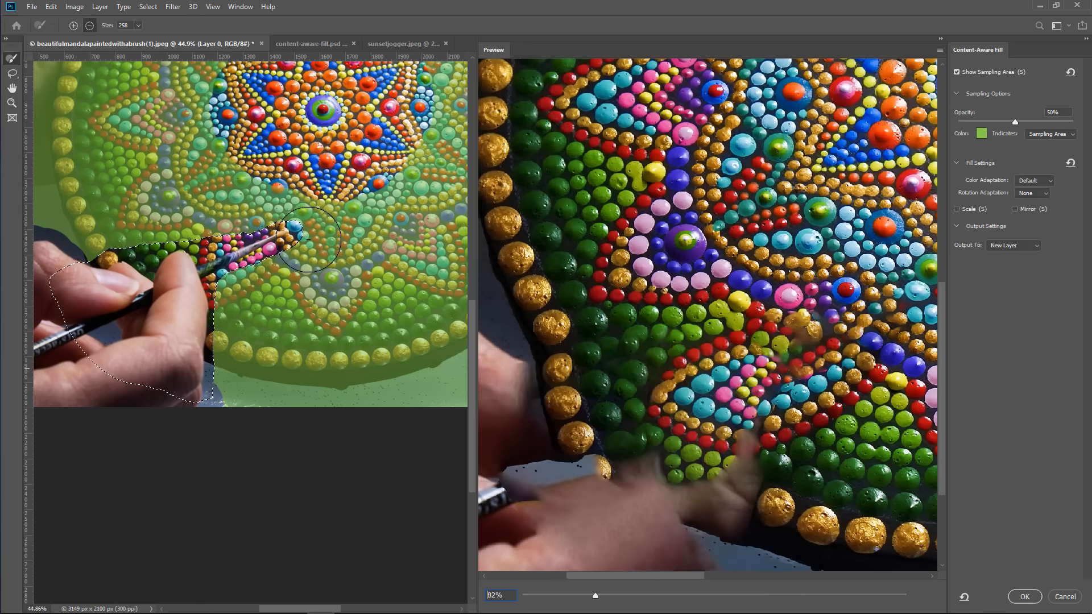
Step: Enable the Scale and Mirror options for the mandala fill, leaving Color Adaptation at Default
drag(311, 172, 393, 282)
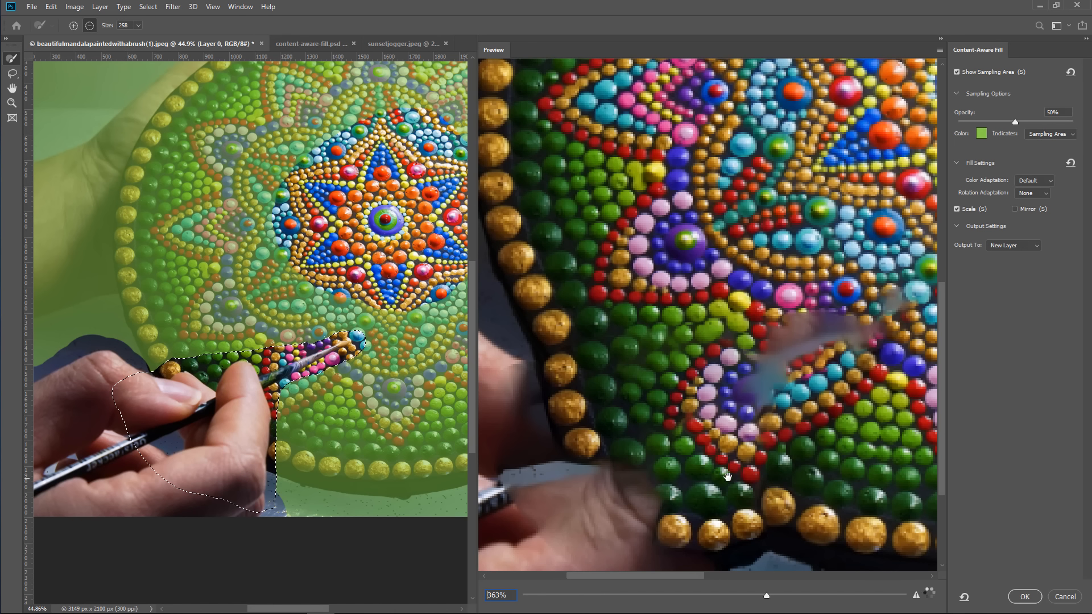
click(1014, 209)
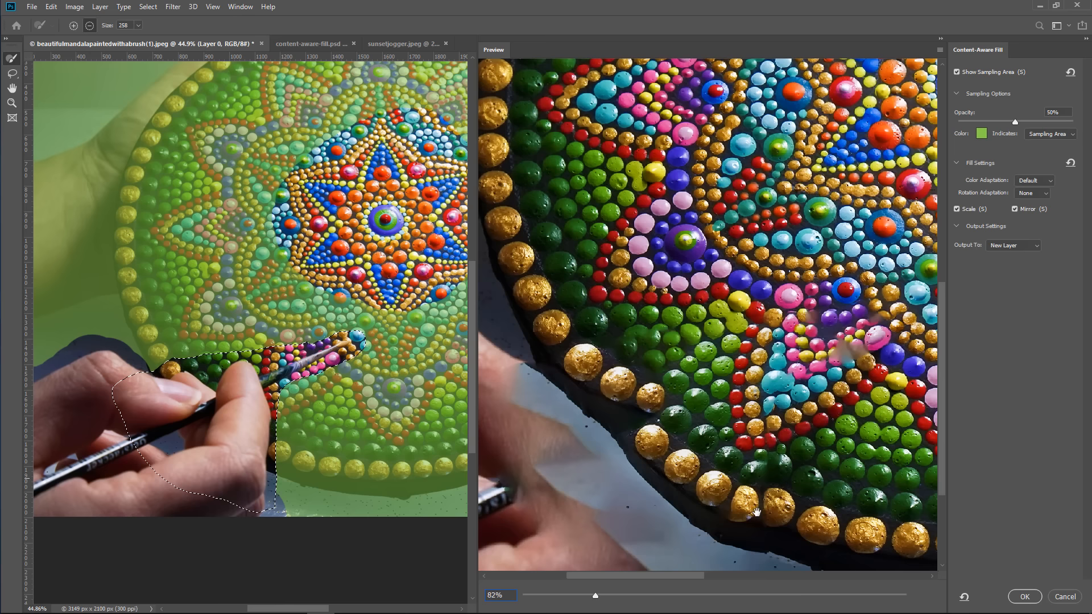
mouse_move(687, 576)
mouse_down()
mouse_move(701, 577)
mouse_move(691, 581)
mouse_up()
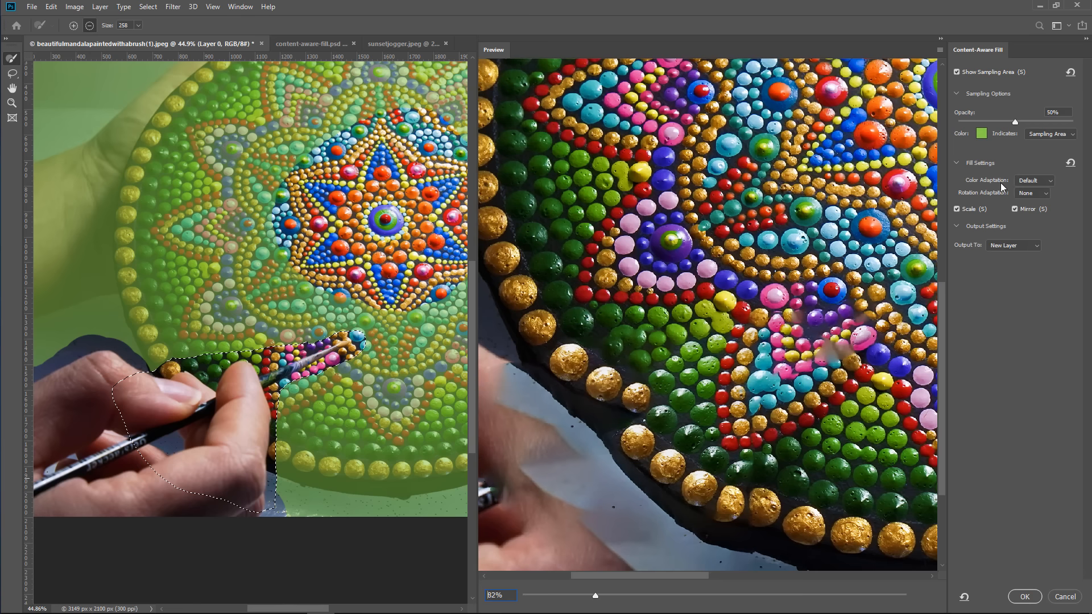
click(1034, 181)
click(1034, 181)
Step: Try Low and Medium rotation adaptation for the mandala fill and settle on High
click(1032, 193)
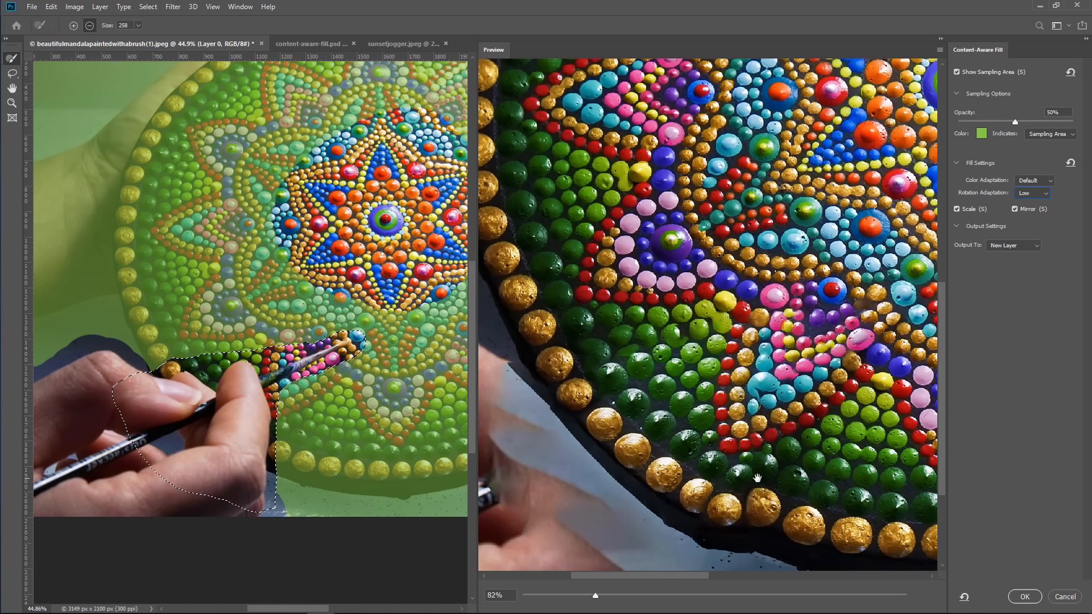
drag(782, 458, 798, 409)
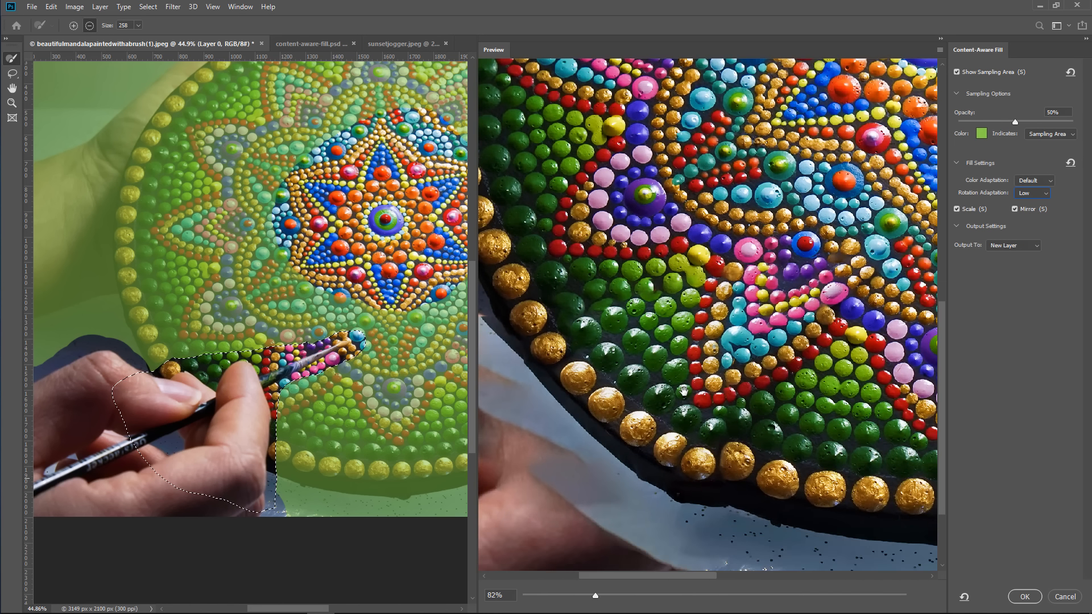
click(1027, 194)
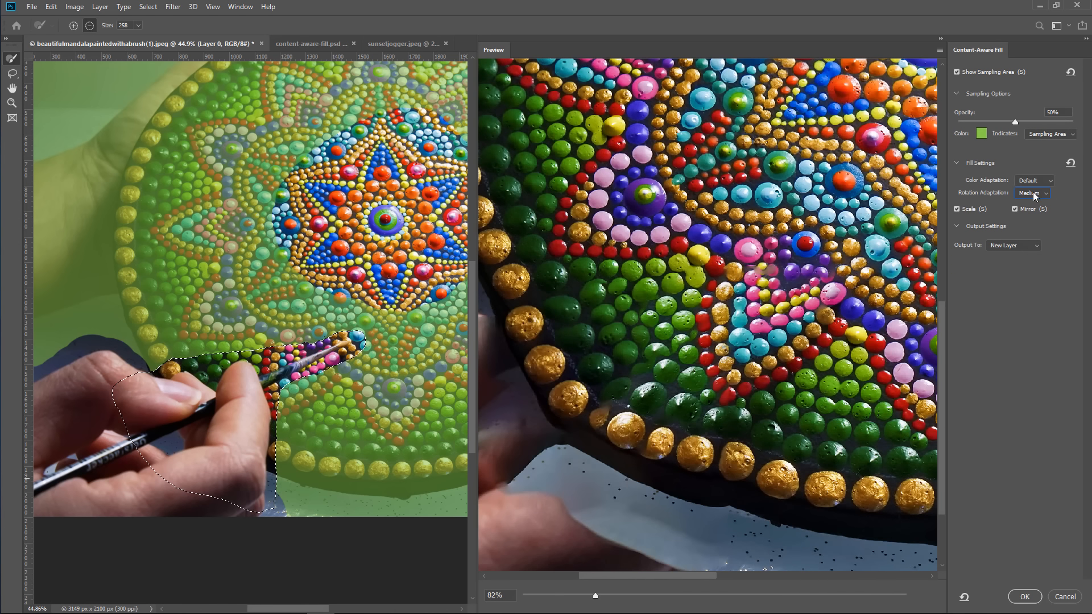
click(1032, 192)
click(1029, 227)
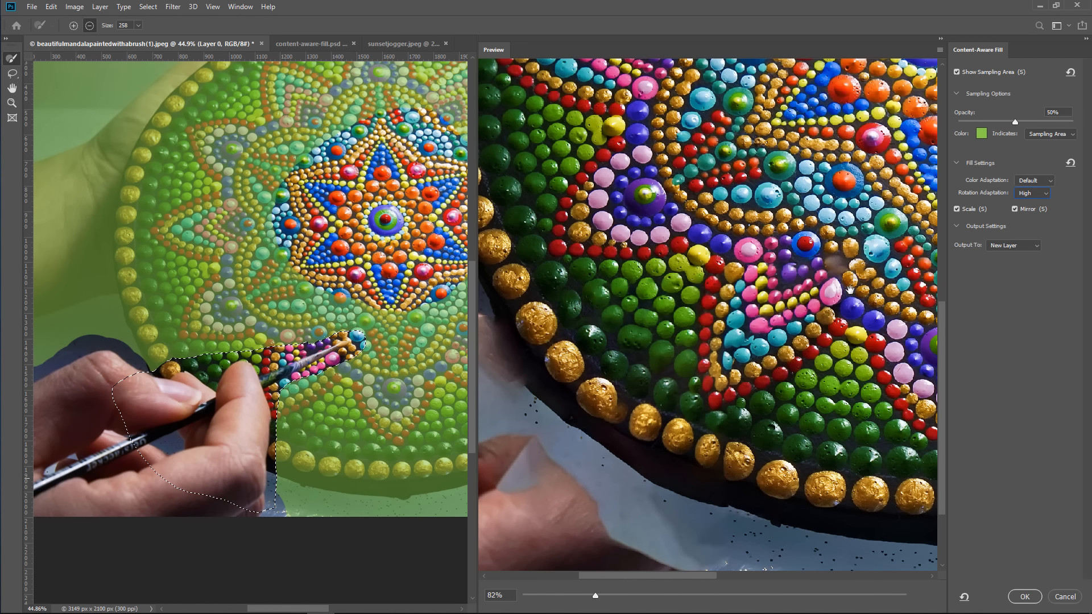
Step: Adjust the selection around the paintbrush tip with the Lasso and apply the fill to a new layer
click(12, 74)
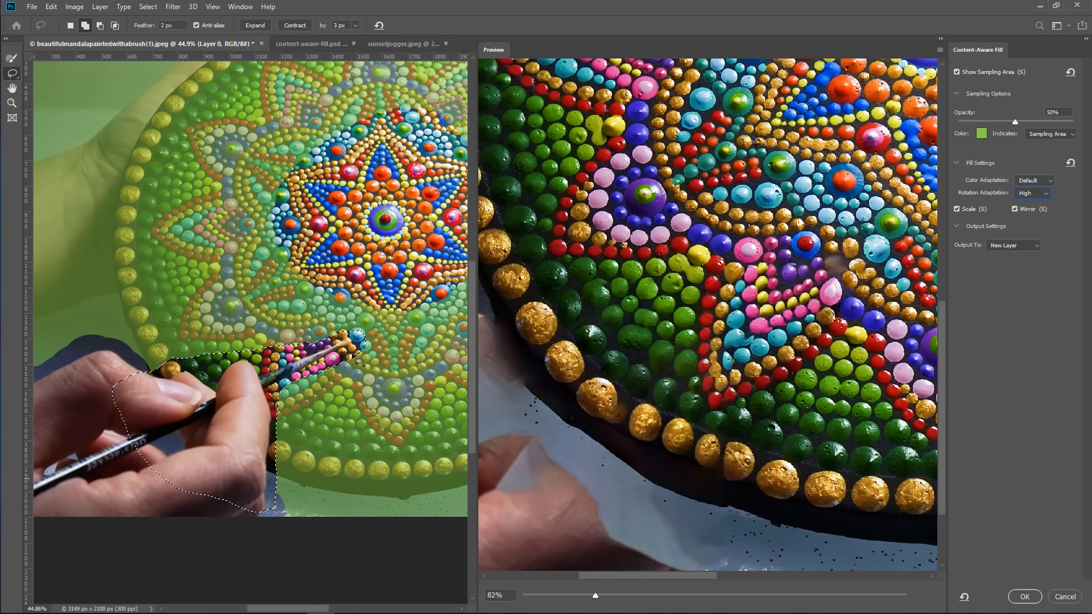
drag(365, 347, 357, 304)
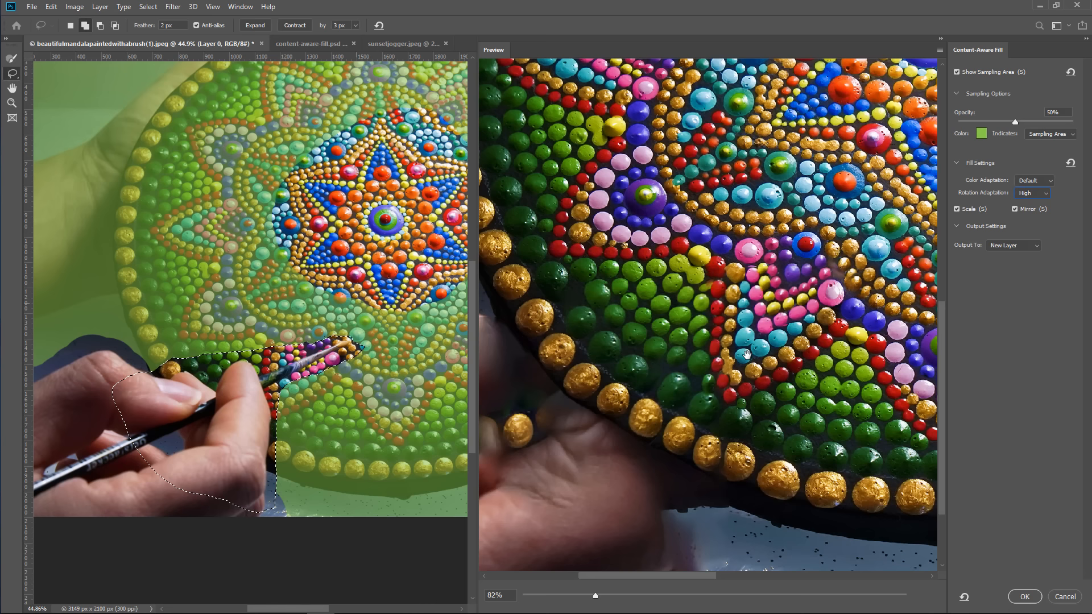
click(1024, 596)
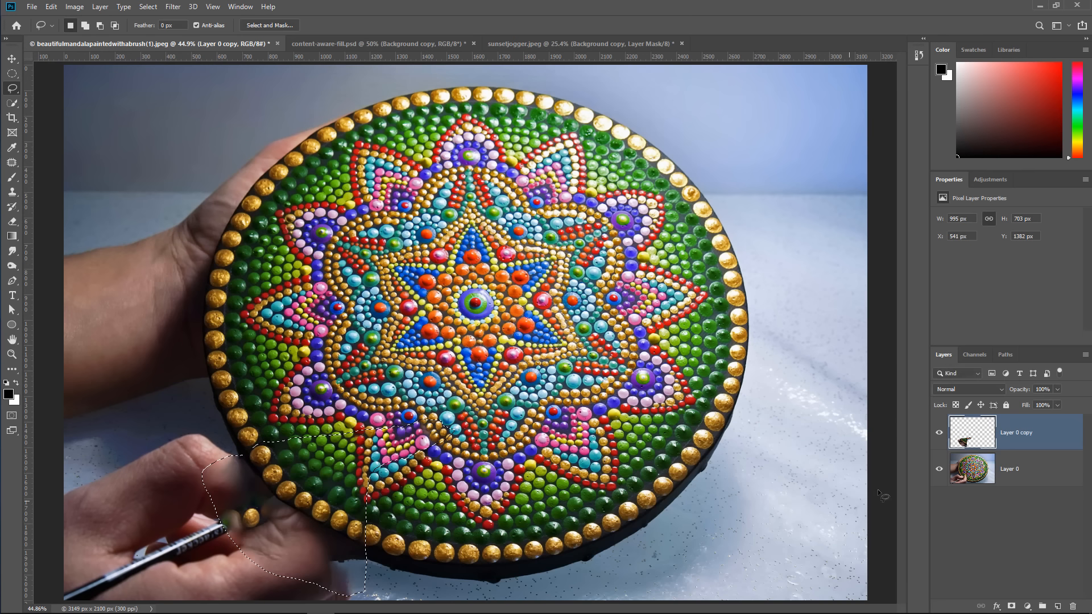
Step: Clear the selection and compare the mandala with and without the new fill layer
key(ctrl+d)
click(938, 434)
click(938, 437)
Step: Draw an elliptical marquee selection around the whole mandala plate
right_click(13, 74)
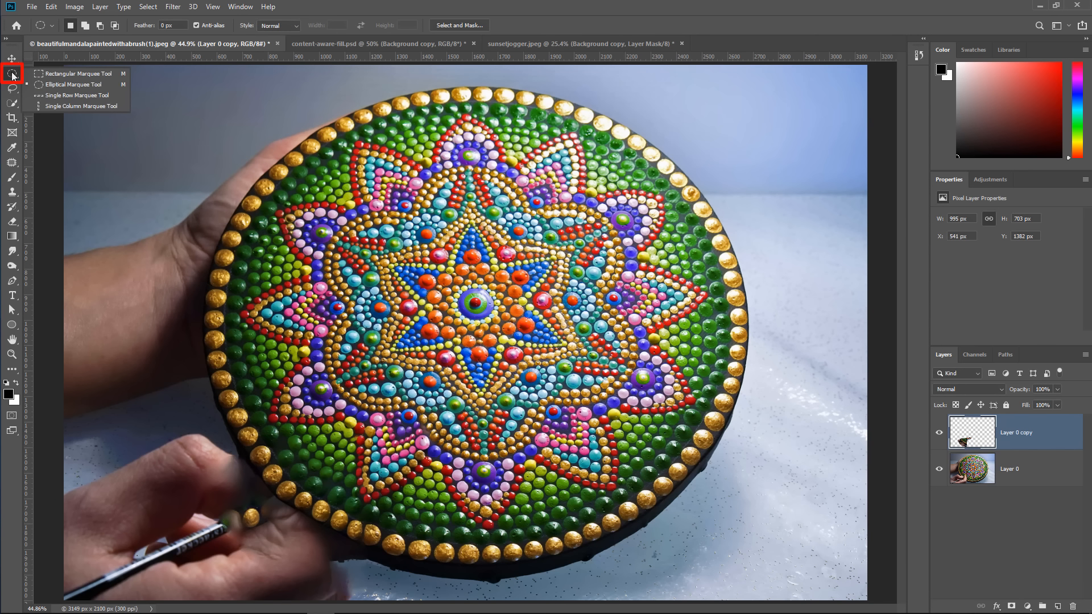
click(62, 85)
drag(250, 109, 746, 564)
key(space)
Step: Transform the elliptical selection around the plate, widening it to about 2132 px and distorting its upper-right corner to match the rim
right_click(519, 341)
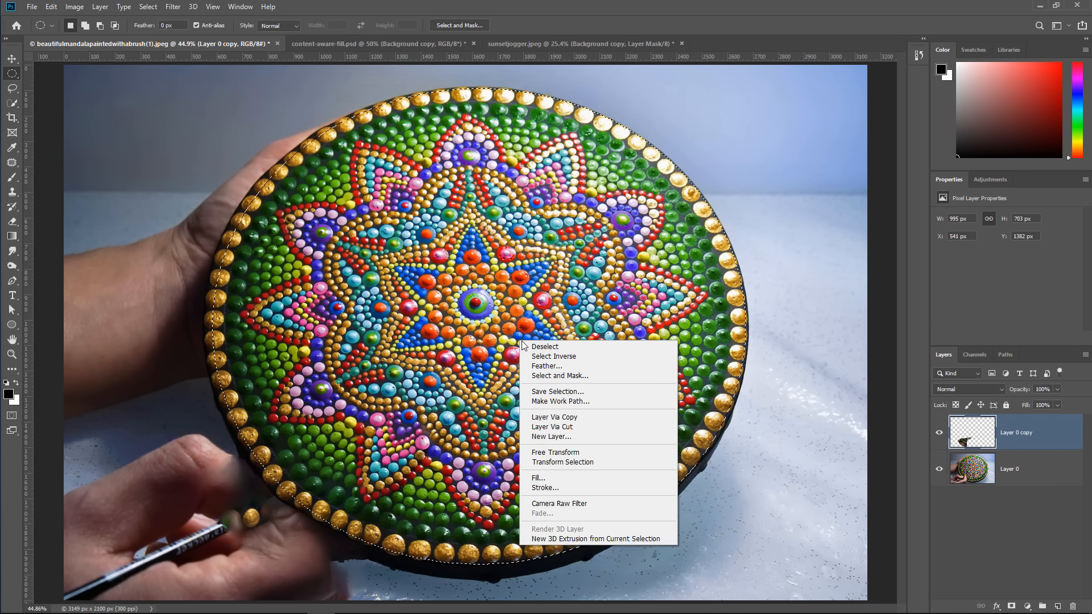
click(578, 468)
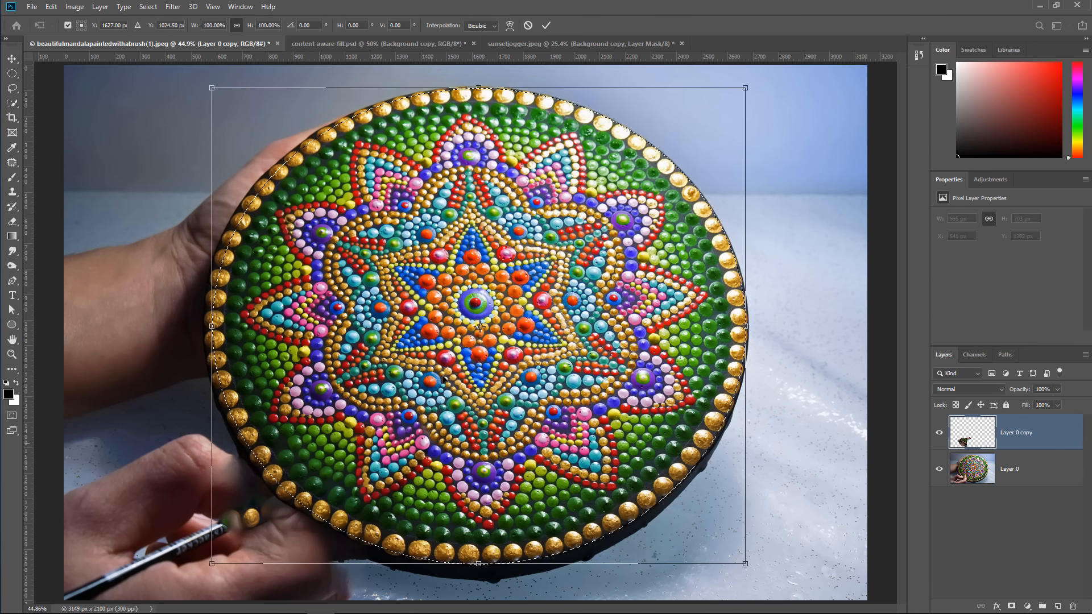
drag(212, 526, 202, 526)
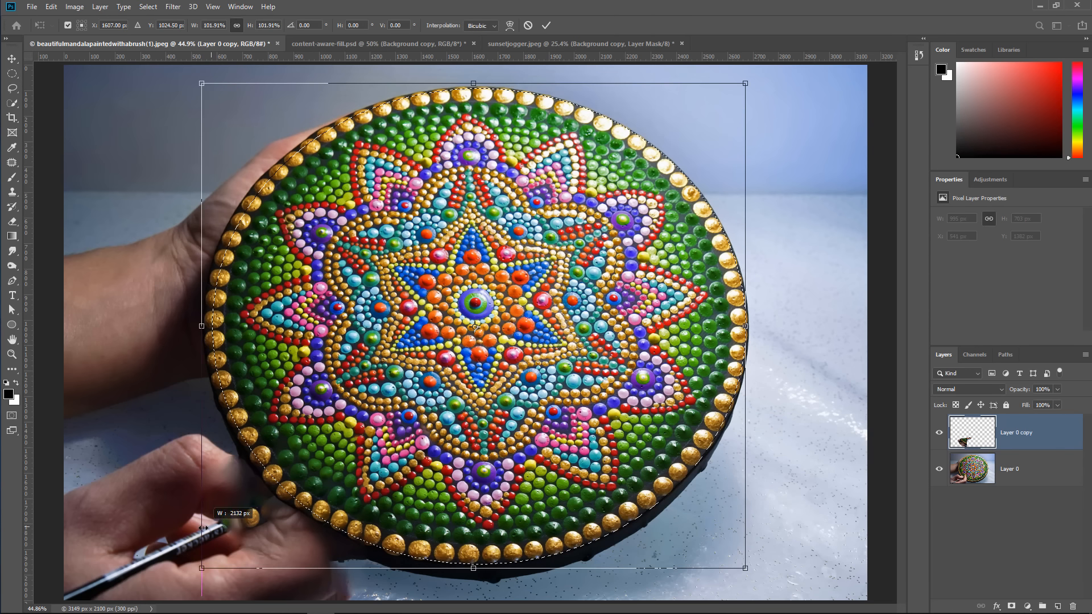
right_click(345, 229)
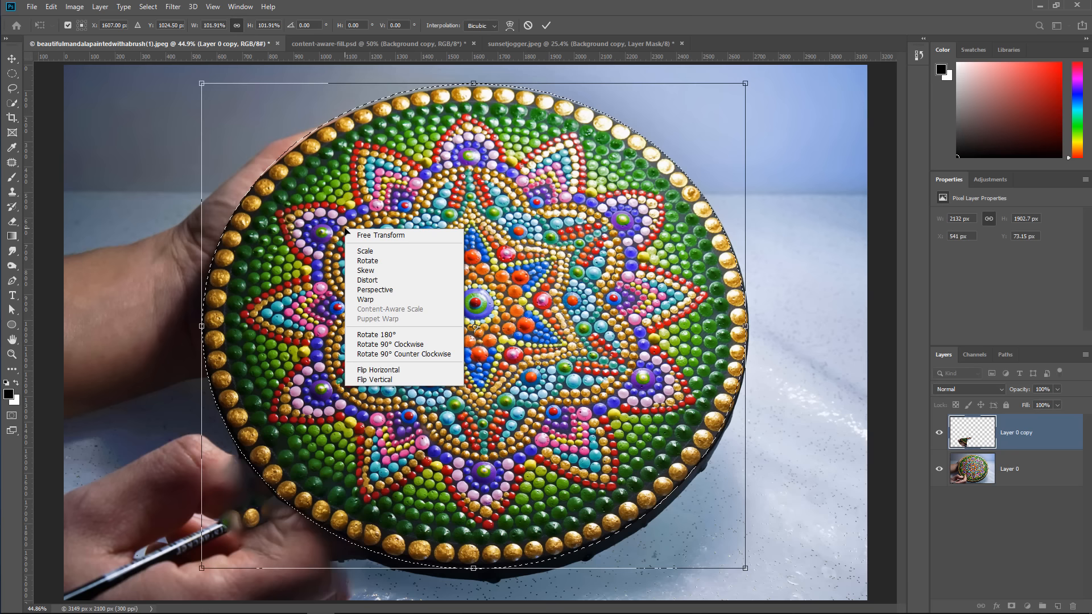
click(379, 280)
drag(743, 84, 741, 89)
Step: Warp the selection's corners and edges to follow the plate's rim, and commit the transformation
right_click(474, 310)
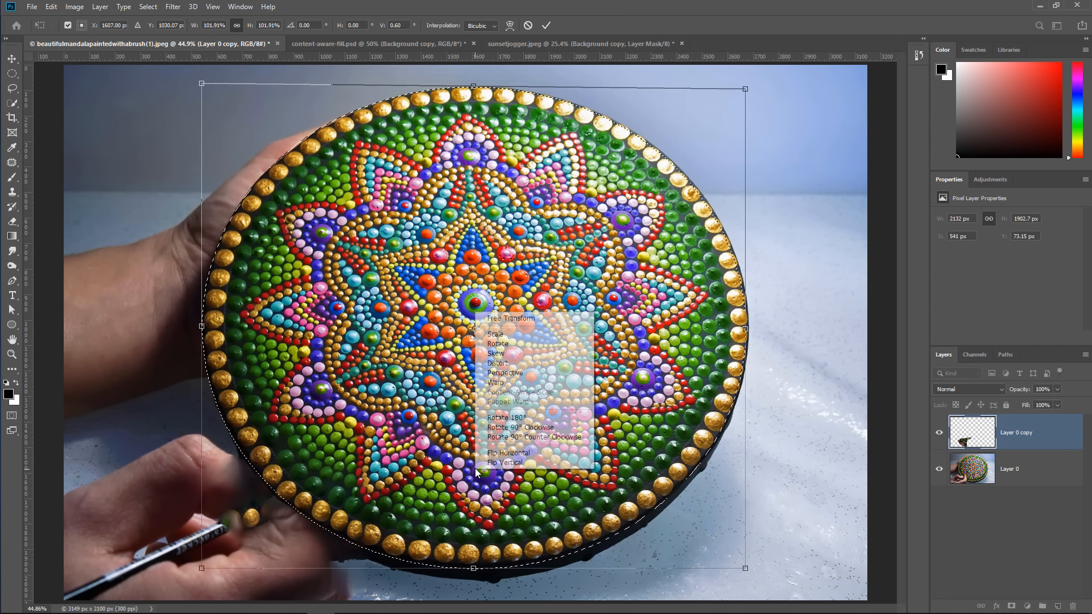
click(511, 382)
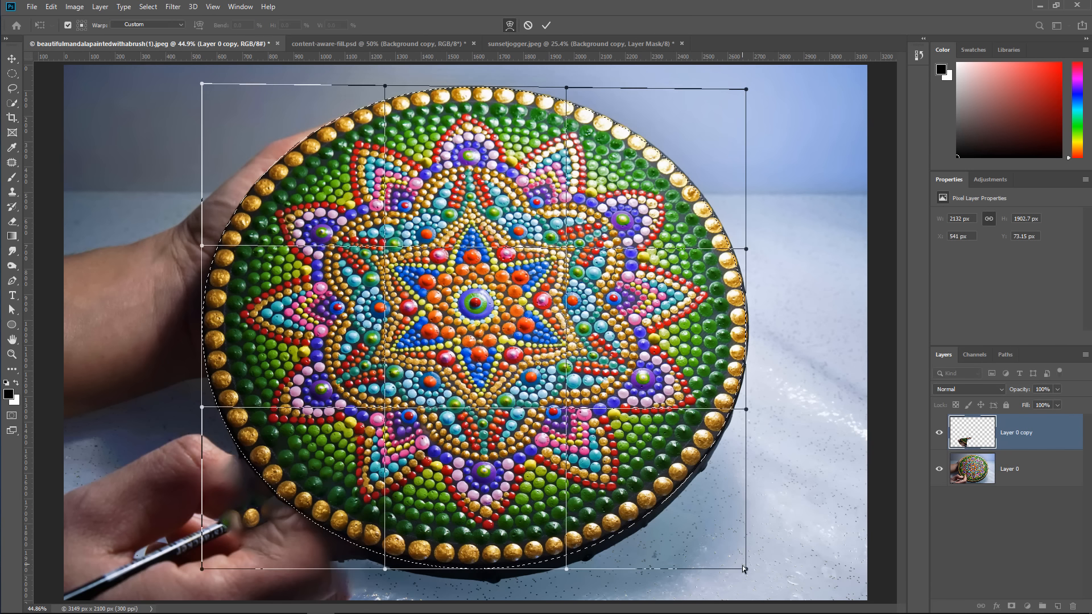
drag(725, 546, 711, 538)
drag(744, 409, 751, 408)
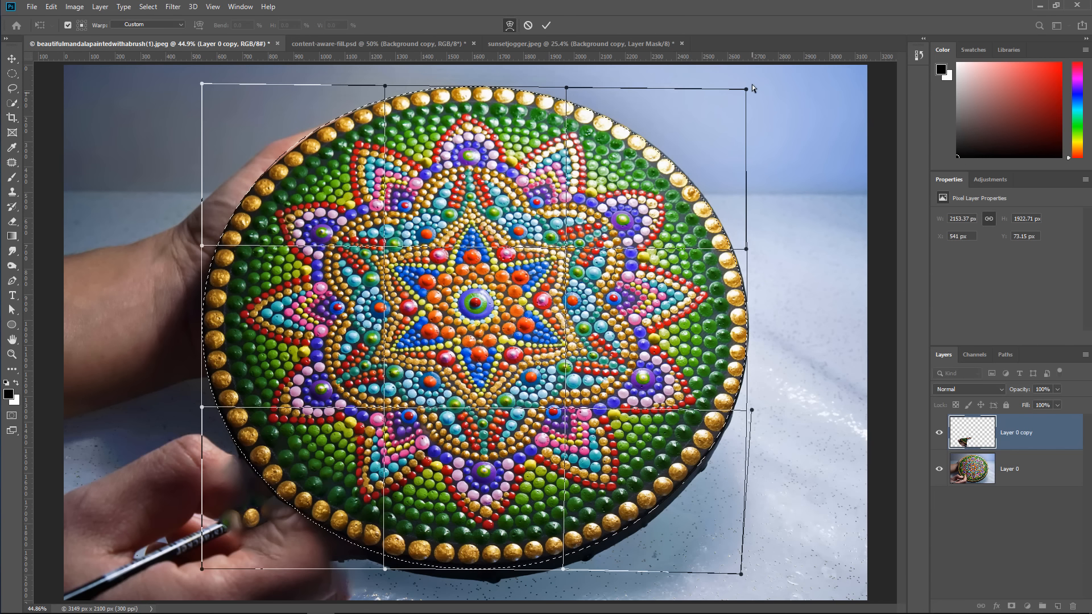
drag(746, 89, 751, 88)
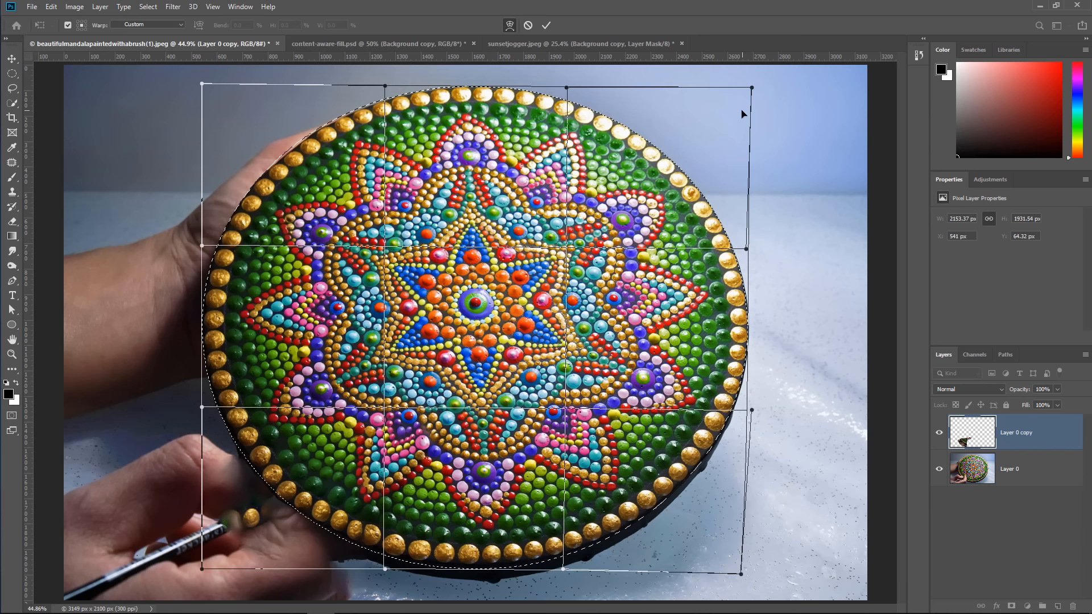
drag(385, 86, 391, 89)
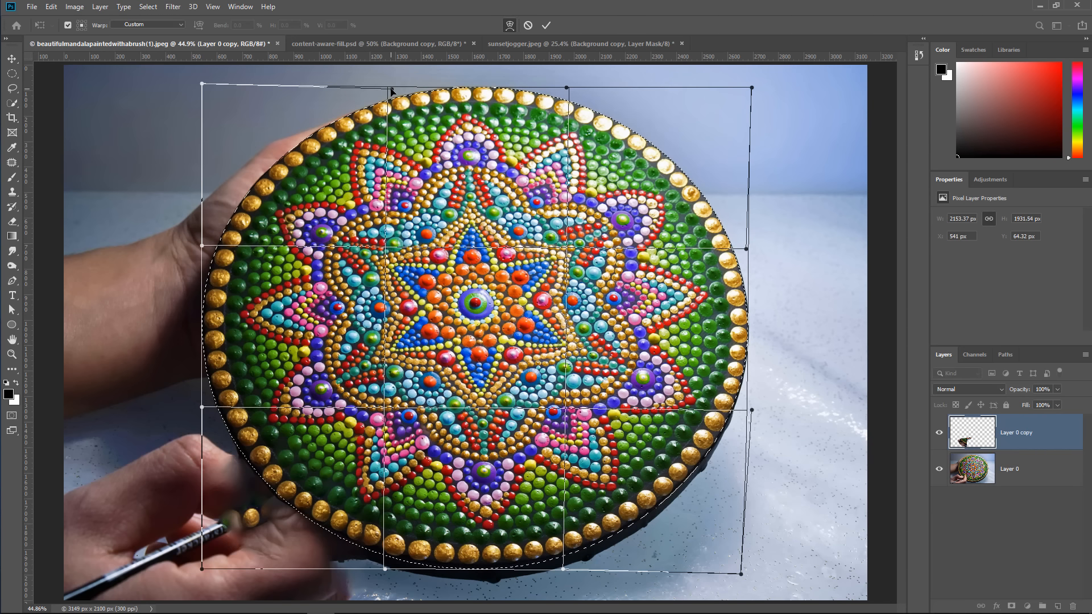
drag(386, 570, 375, 573)
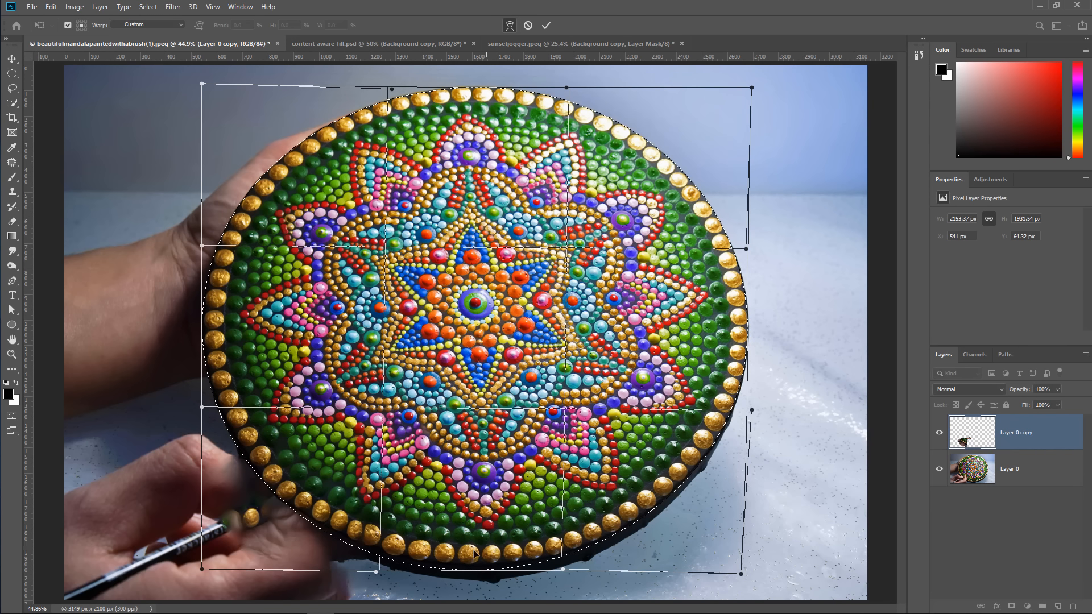
click(546, 25)
Step: Mask Layer 0 with the plate selection and clip the Layer 0 copy fill layer to it
click(994, 481)
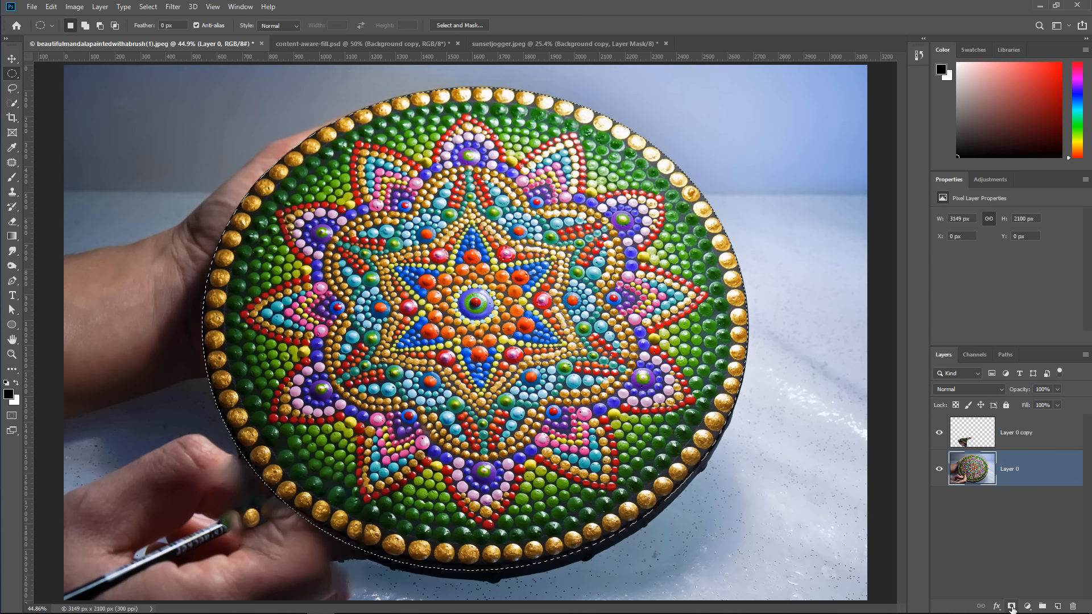
click(1011, 606)
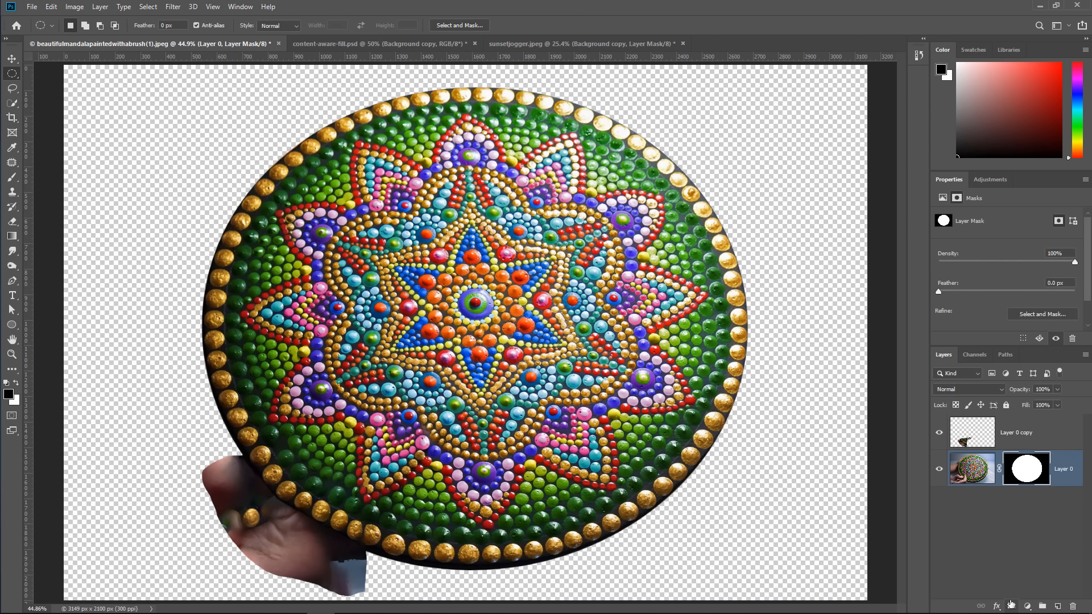
click(968, 427)
click(938, 433)
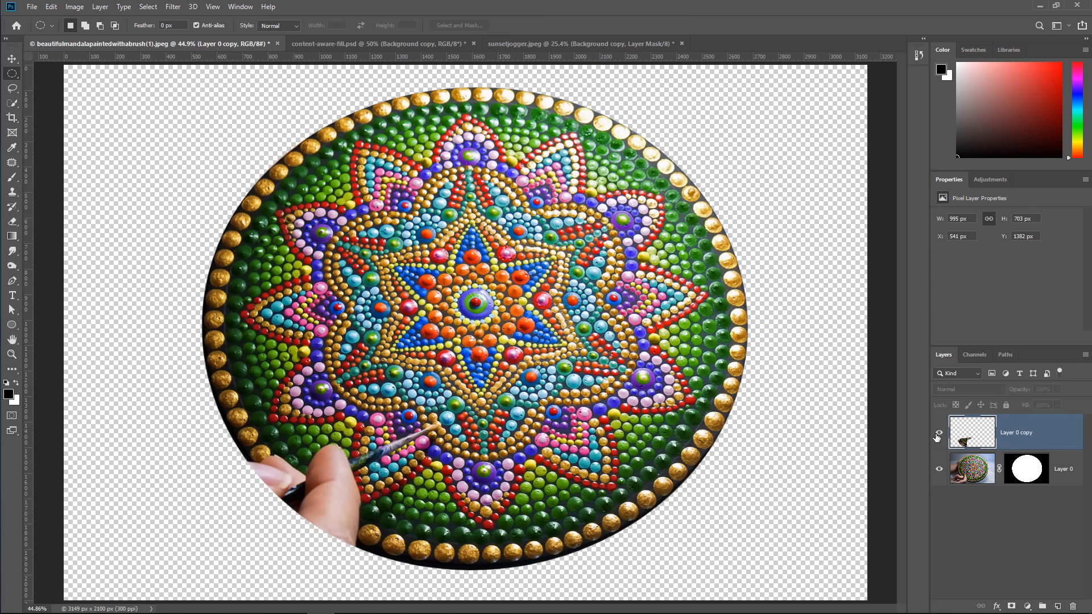
click(938, 435)
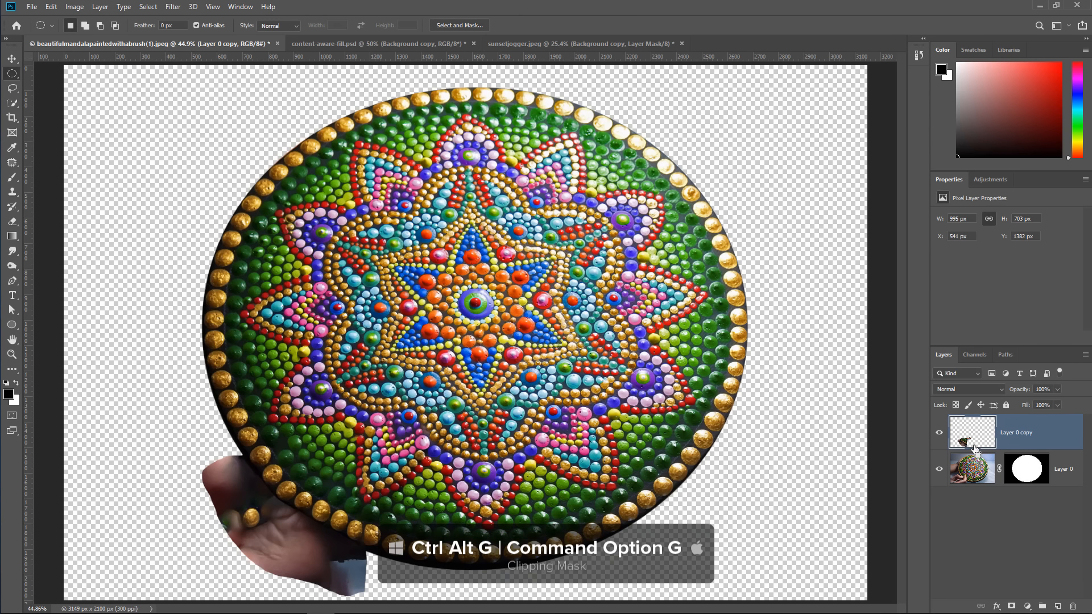
key(ctrl+alt+g)
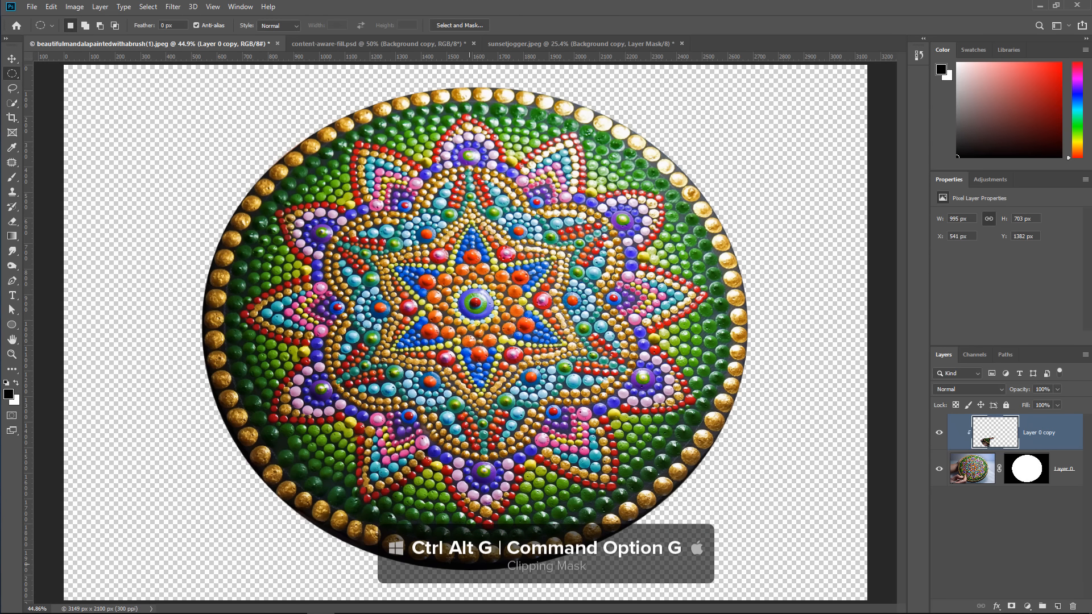
Step: Compare the masked plate with and without the clipped fill layer
click(938, 434)
click(938, 435)
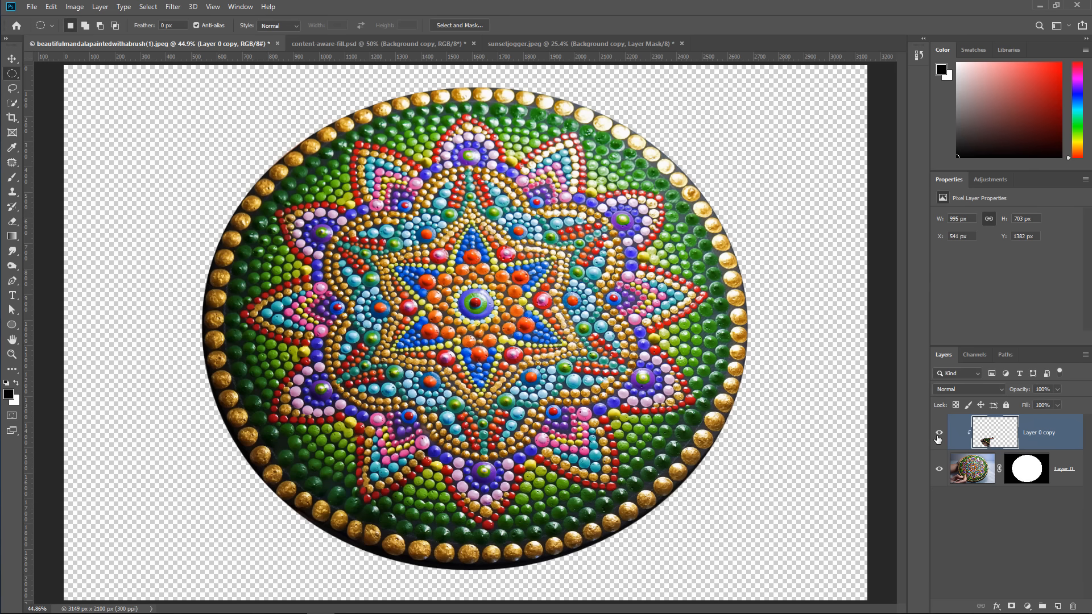
click(938, 436)
click(938, 436)
Step: Repair the merged gold dots near the plate's lower-left petal on Layer 0 copy by cloning well-formed gold dots over them
click(11, 354)
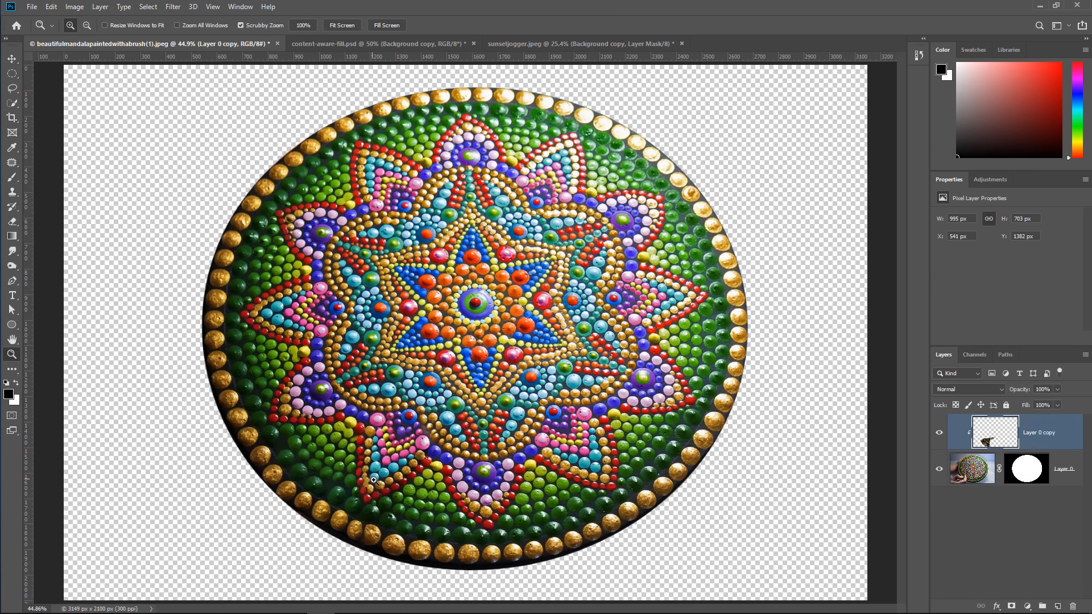
click(368, 484)
click(362, 451)
click(362, 452)
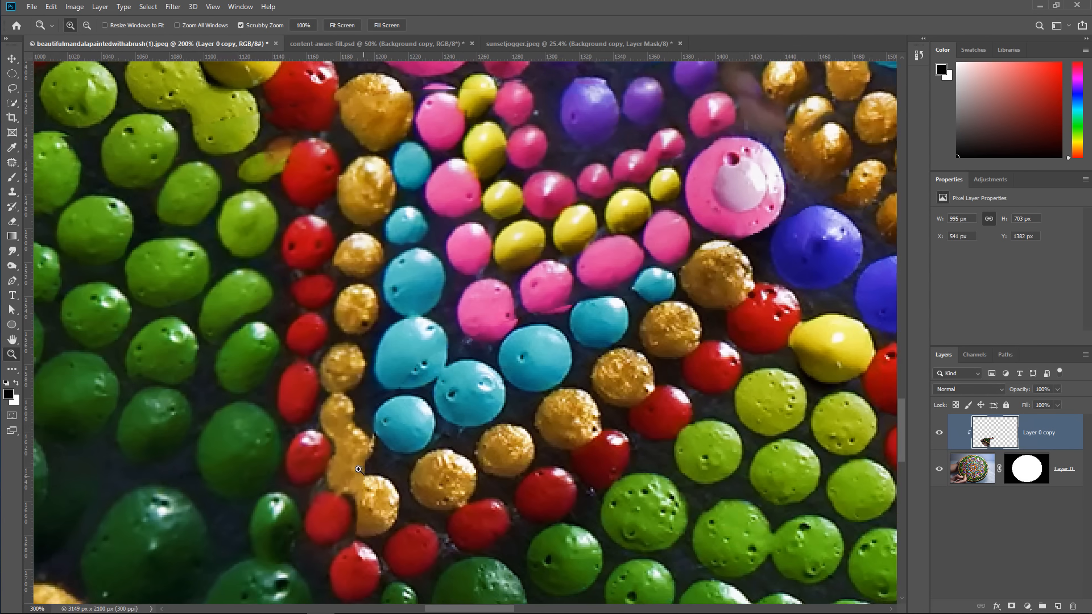
click(362, 452)
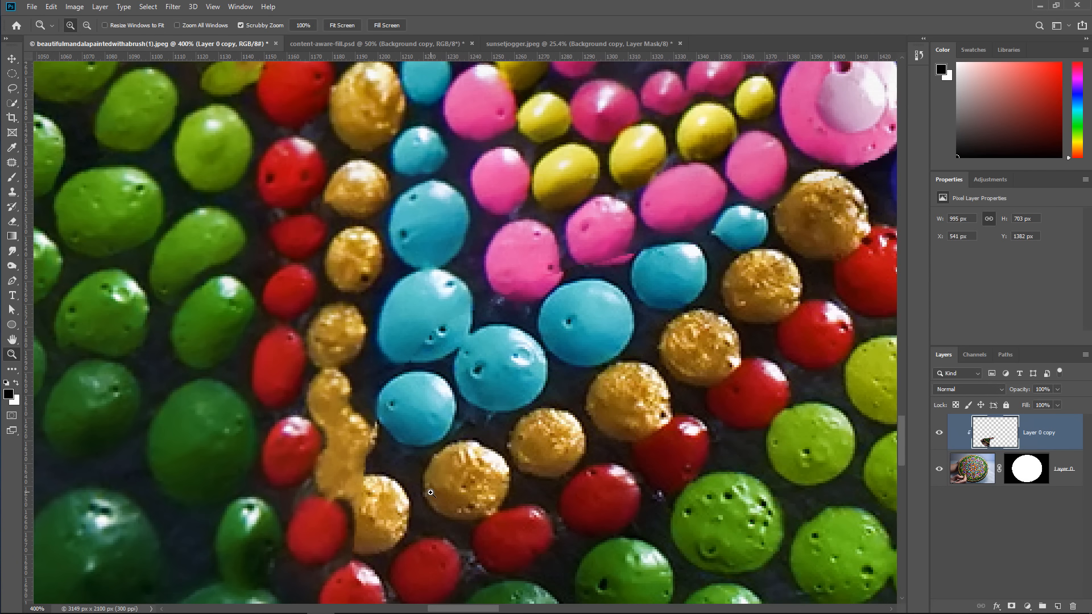
click(13, 192)
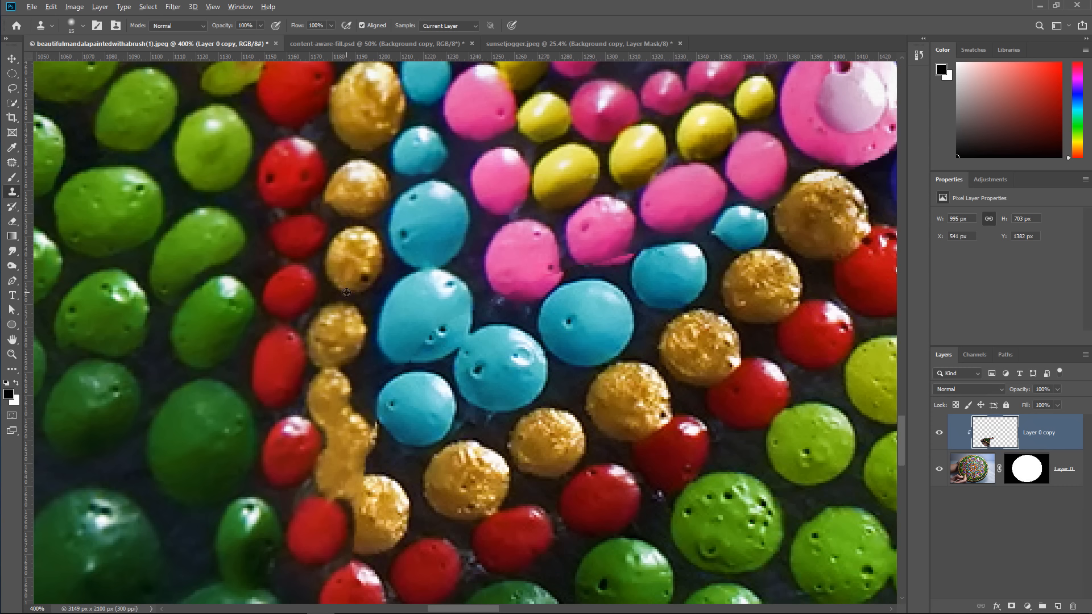
alt+click(346, 292)
mouse_move(347, 439)
mouse_down()
mouse_move(336, 434)
mouse_move(349, 432)
mouse_move(333, 445)
mouse_move(350, 454)
mouse_move(346, 464)
mouse_move(354, 427)
mouse_move(338, 379)
mouse_up()
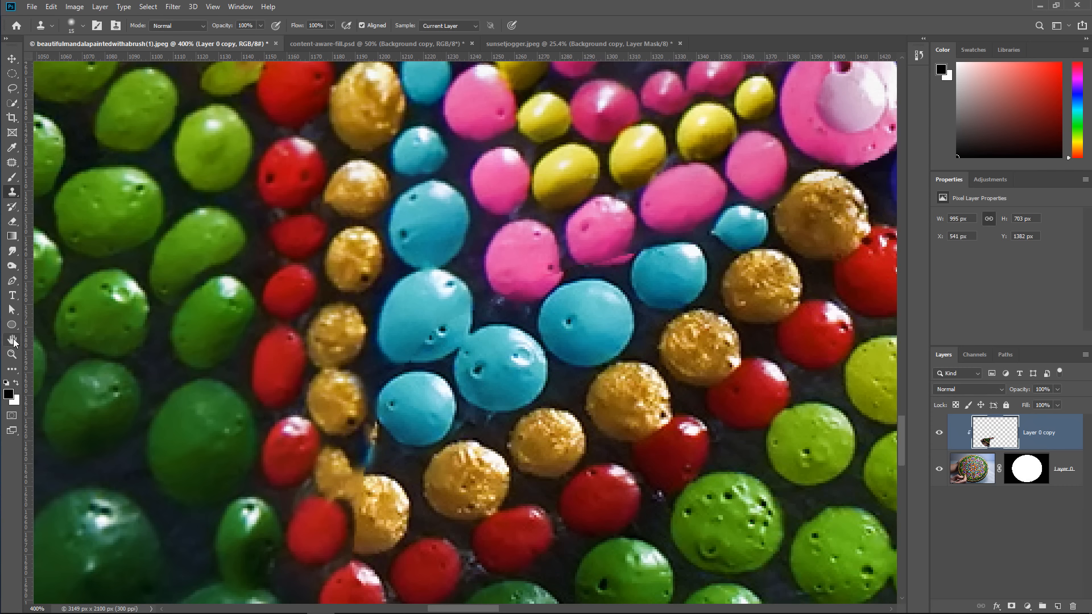
Step: Fit the whole plate in view and delete the Layer 0 copy fill layer
double_click(12, 354)
right_click(500, 408)
click(510, 419)
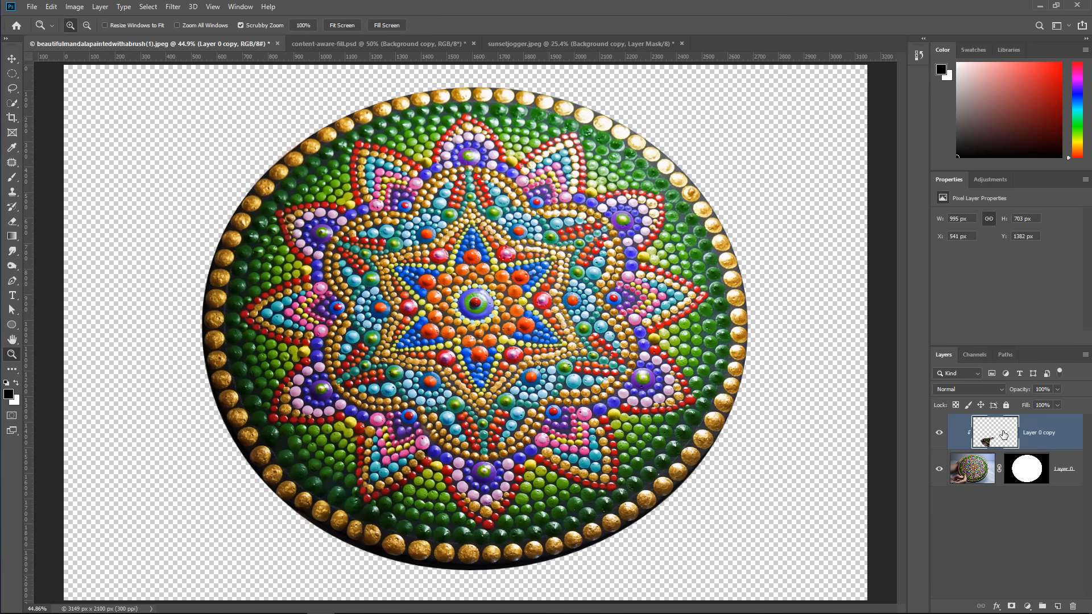
key(Delete)
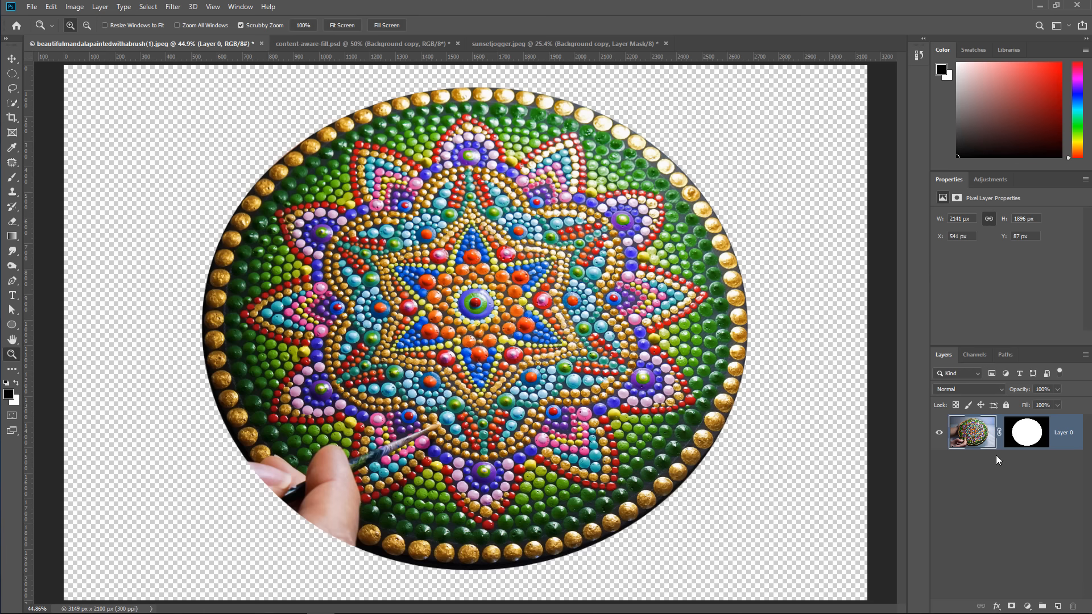
Step: Lasso the painting hand and brush on the masked Layer 0 and start Content-Aware Fill on that selection
click(12, 88)
mouse_move(354, 564)
mouse_down()
mouse_move(364, 481)
mouse_move(430, 444)
mouse_move(443, 425)
mouse_move(290, 447)
mouse_move(227, 493)
mouse_move(293, 577)
mouse_up()
click(51, 7)
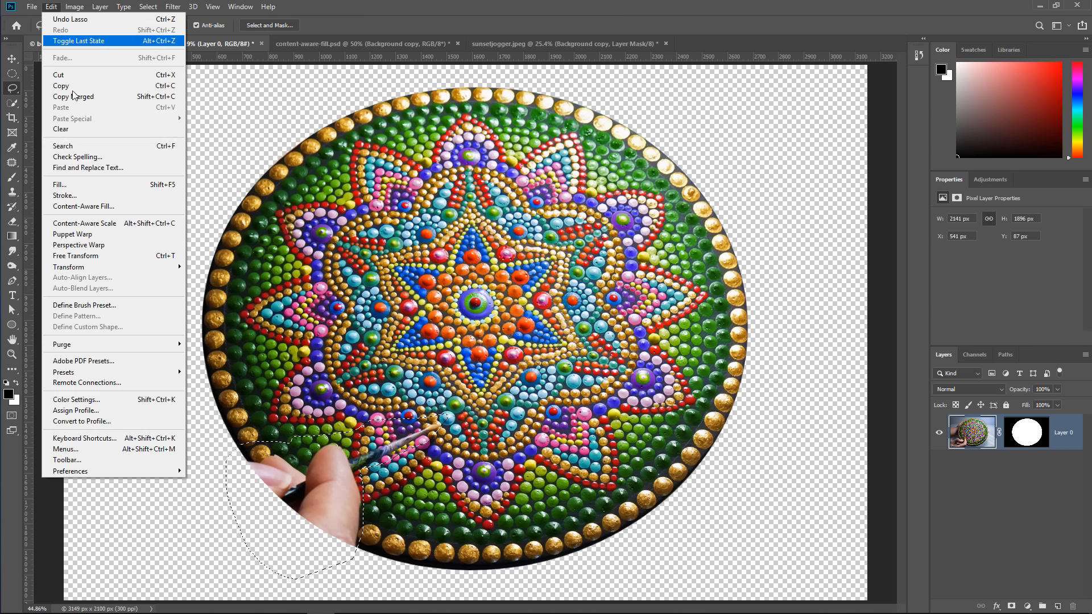
click(107, 206)
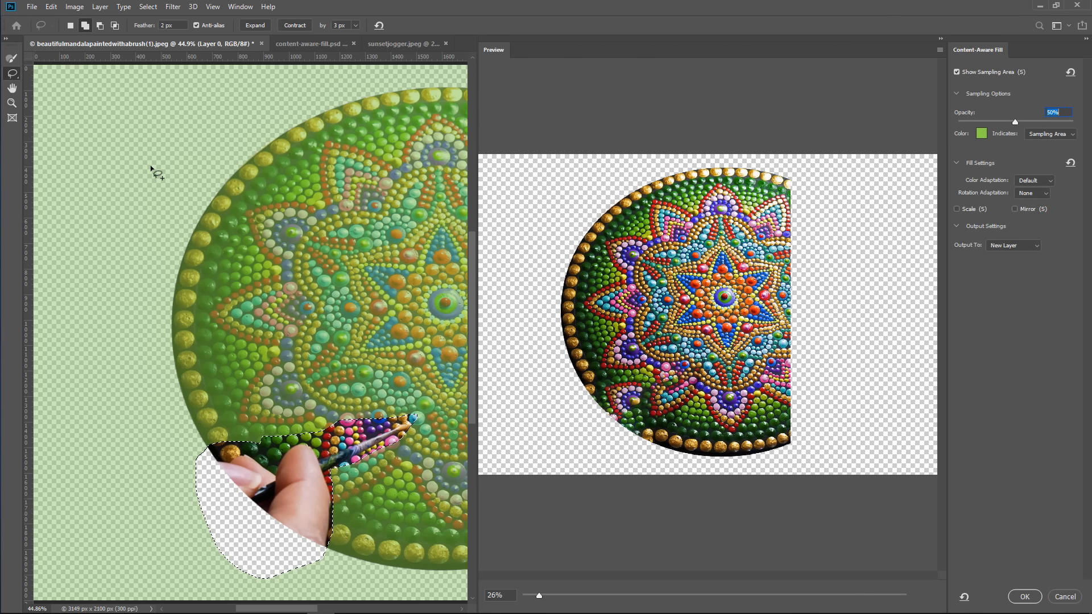
Step: Enable Mirror and set the rotation adaptation to High for the content-aware fill
click(1014, 208)
click(1033, 193)
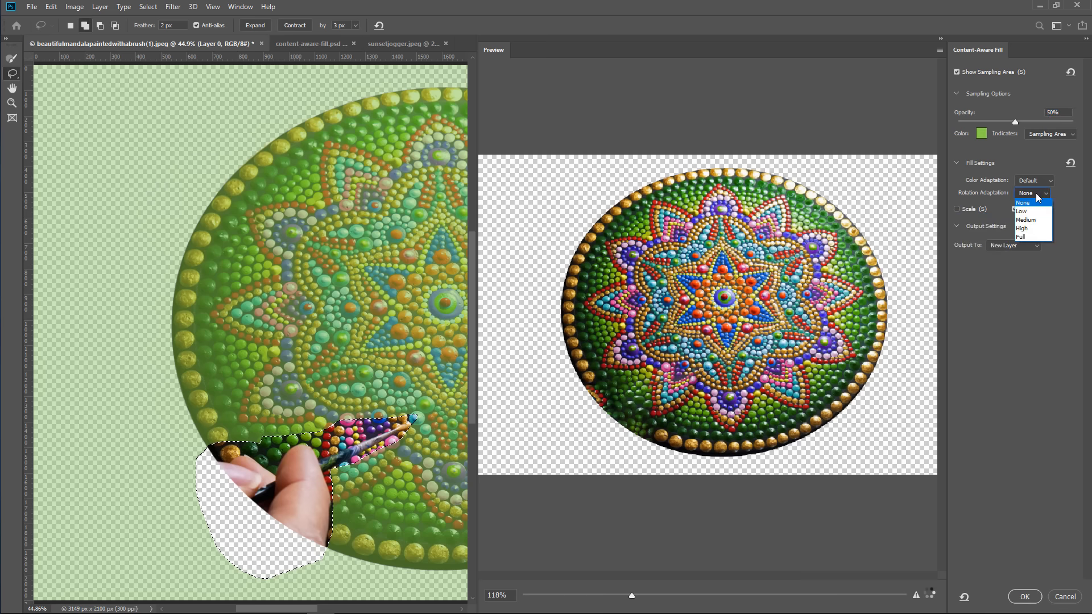
click(1038, 230)
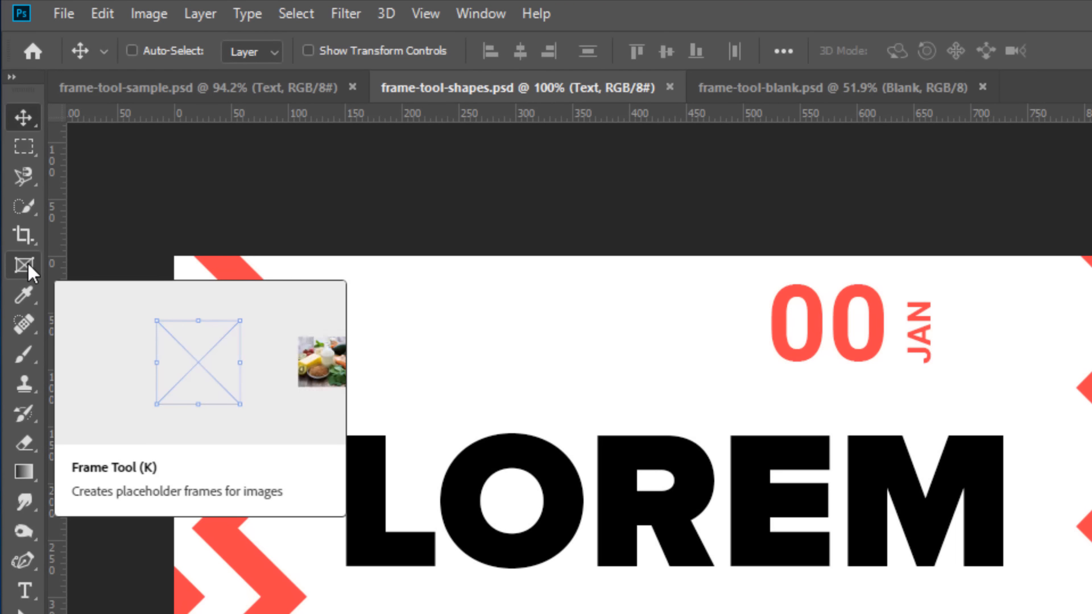
Step: Activate the Frame tool, view the frame-tool-sample.psd layout and switch to the frame-tool-blank.psd document
click(27, 263)
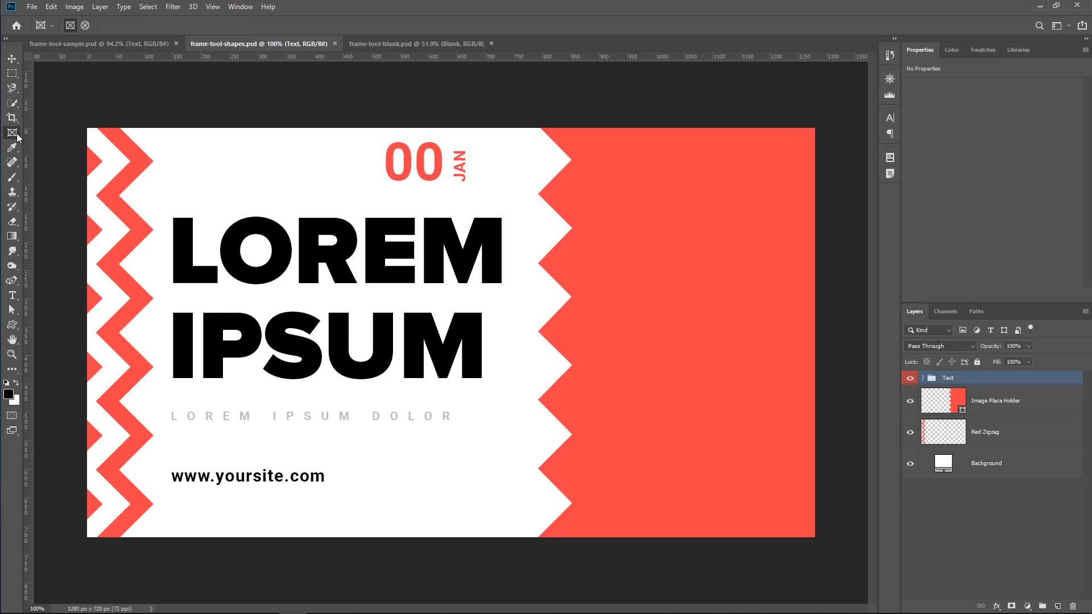
click(117, 45)
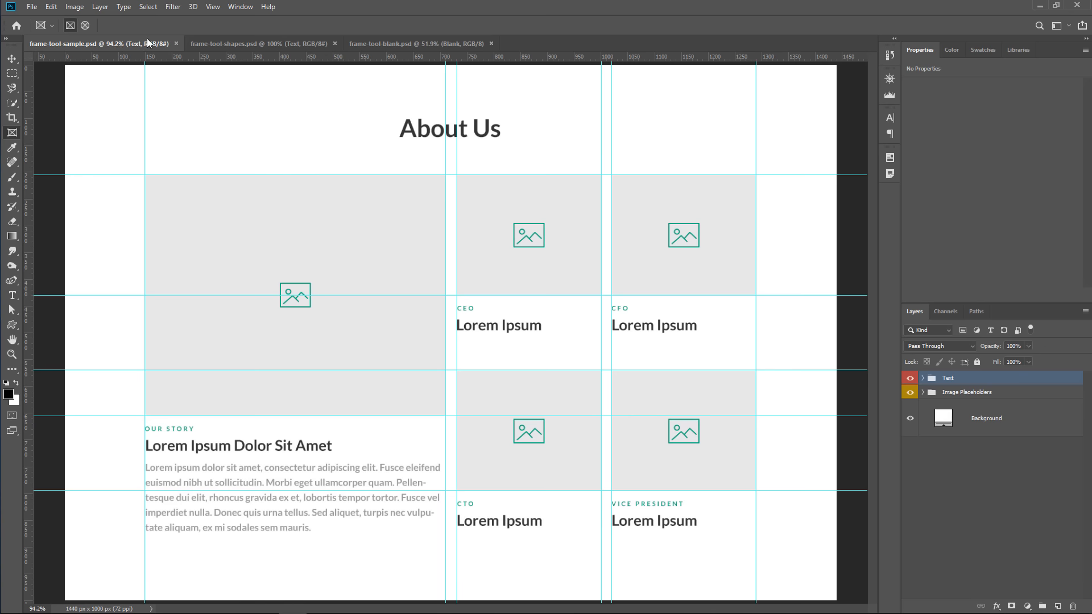
click(396, 49)
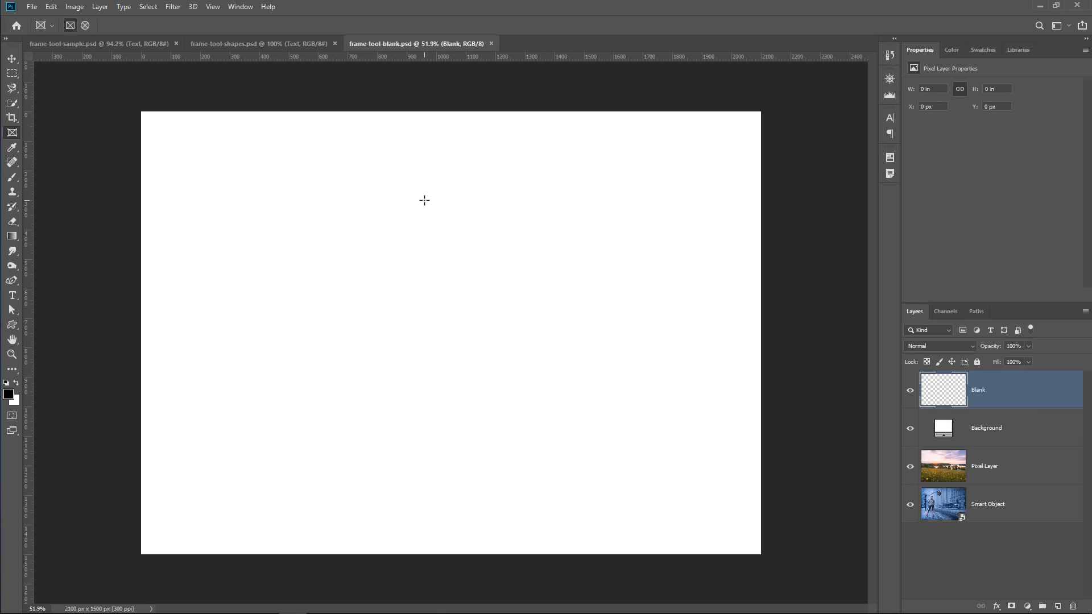
Step: Examine the Blank and Background layers by toggling the visibility of each off and on
click(909, 393)
click(909, 393)
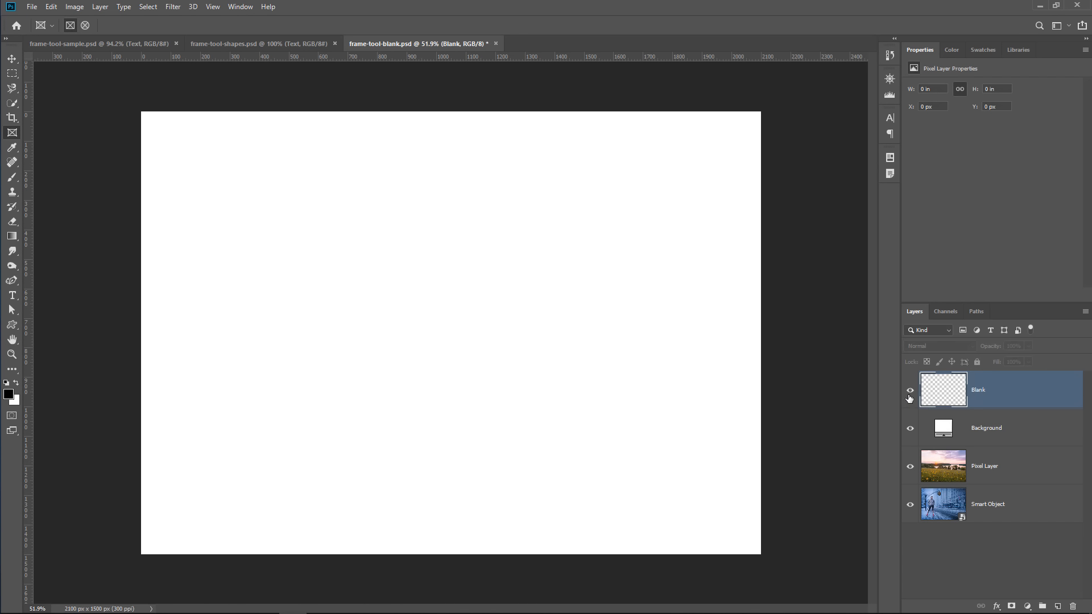
click(910, 430)
click(910, 430)
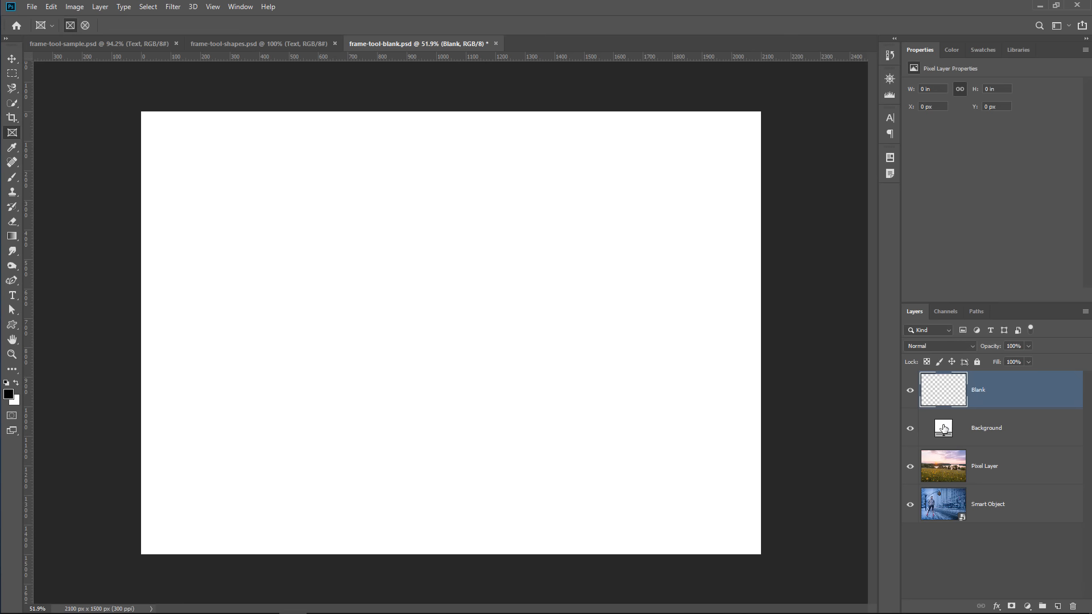
Step: Try the grey 7f7f7f as the Background fill layer's colour and cancel the change
double_click(942, 428)
drag(455, 263, 269, 249)
click(639, 191)
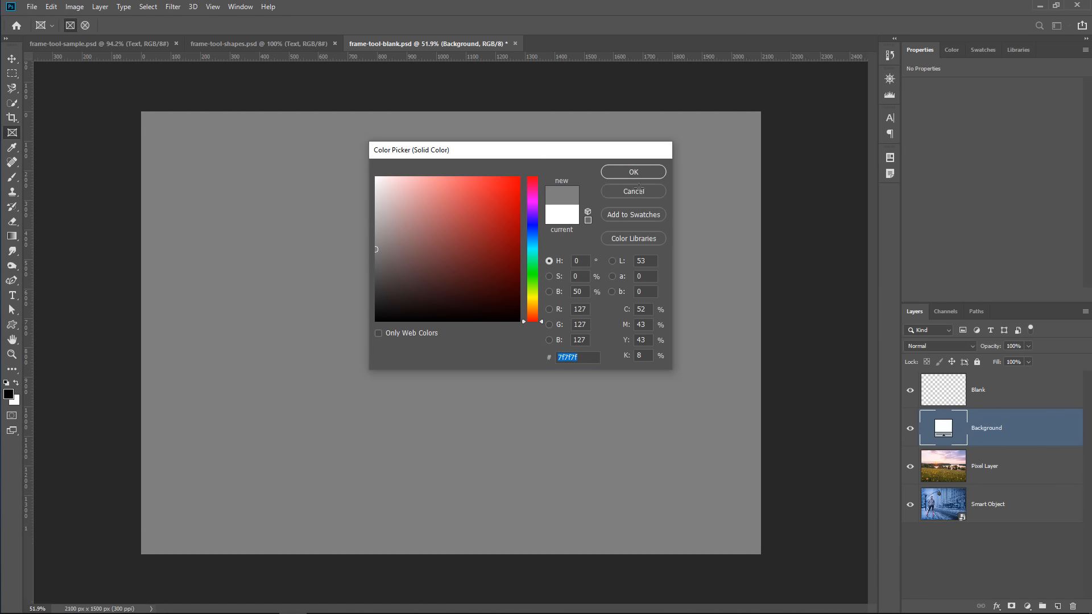
Step: Hide the Blank and Background layers and examine the Pixel Layer and Smart Object images by toggling their visibility
drag(909, 428, 910, 392)
click(910, 466)
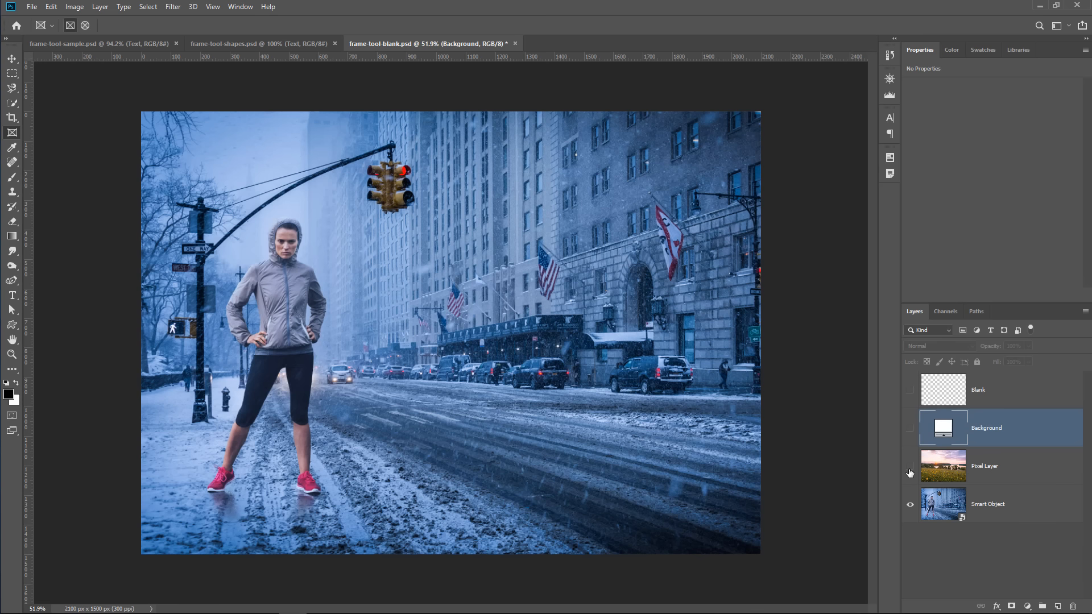
click(909, 466)
click(910, 466)
click(909, 504)
click(910, 505)
click(913, 483)
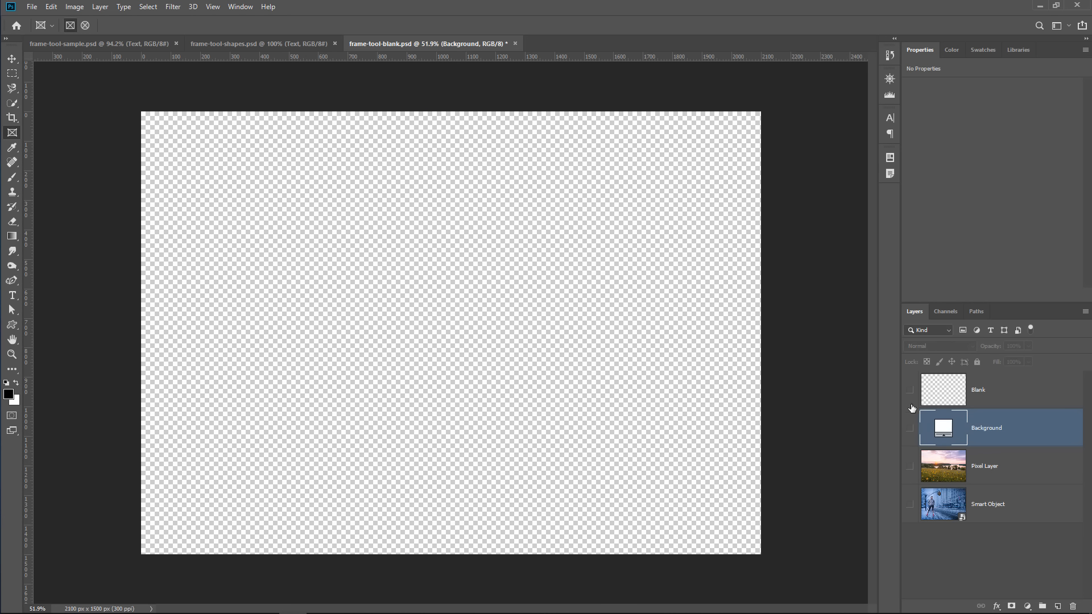
Step: Show the Background and Blank layers and make the Blank layer active
click(910, 435)
click(937, 400)
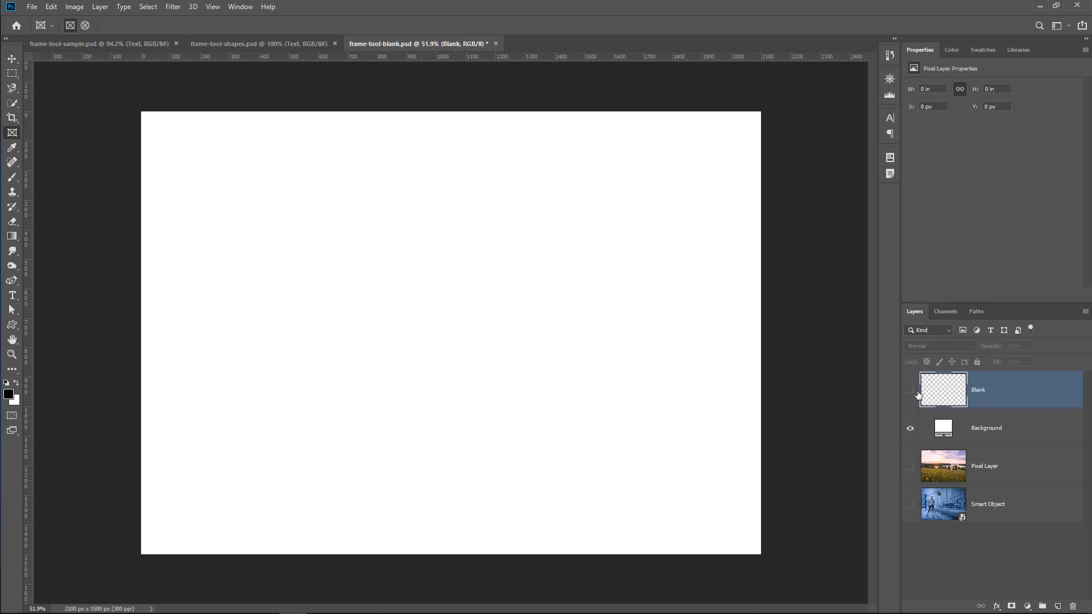
click(909, 390)
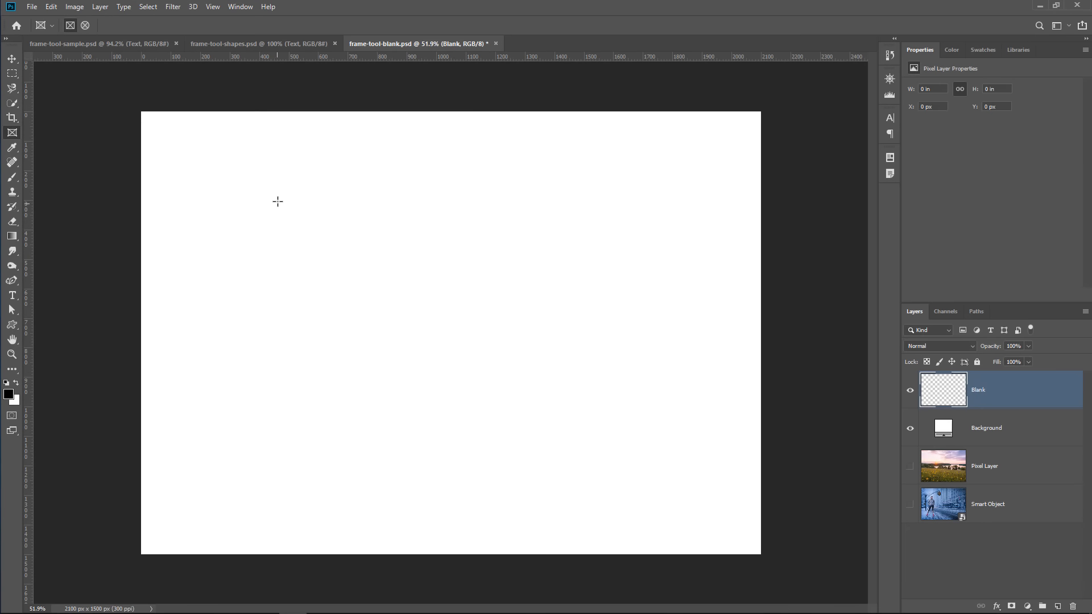
Step: Draw a rectangular frame about 852 × 749 px on the canvas and fill it with the boy-playing-football image from the Downloads library
drag(277, 201, 530, 420)
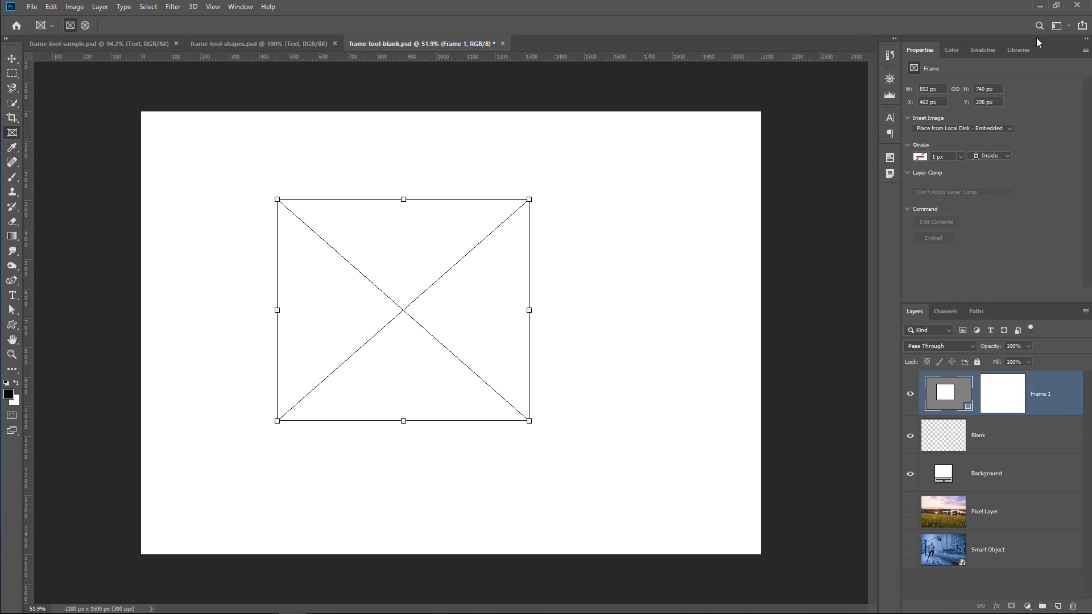
click(1019, 50)
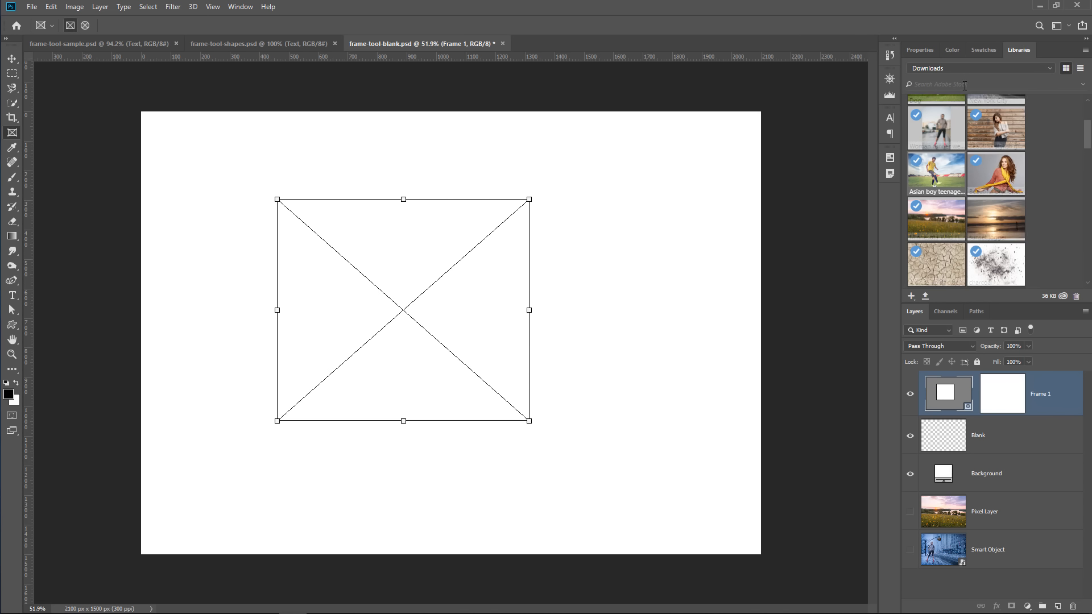
drag(928, 168, 401, 313)
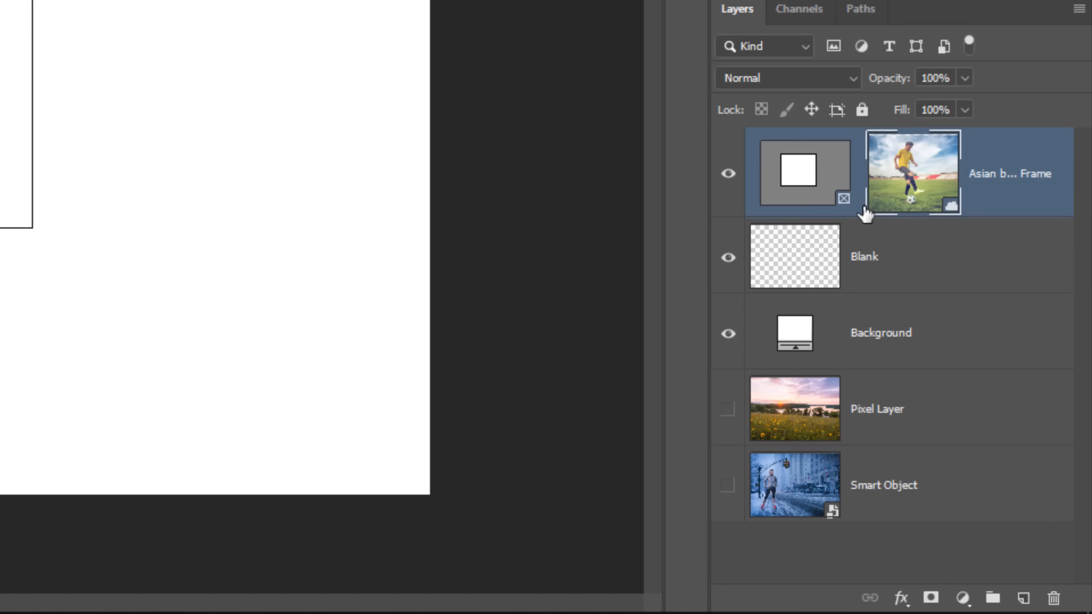
Step: Select the frame, its inset image and both together in turn, ending with only the image selected
click(793, 181)
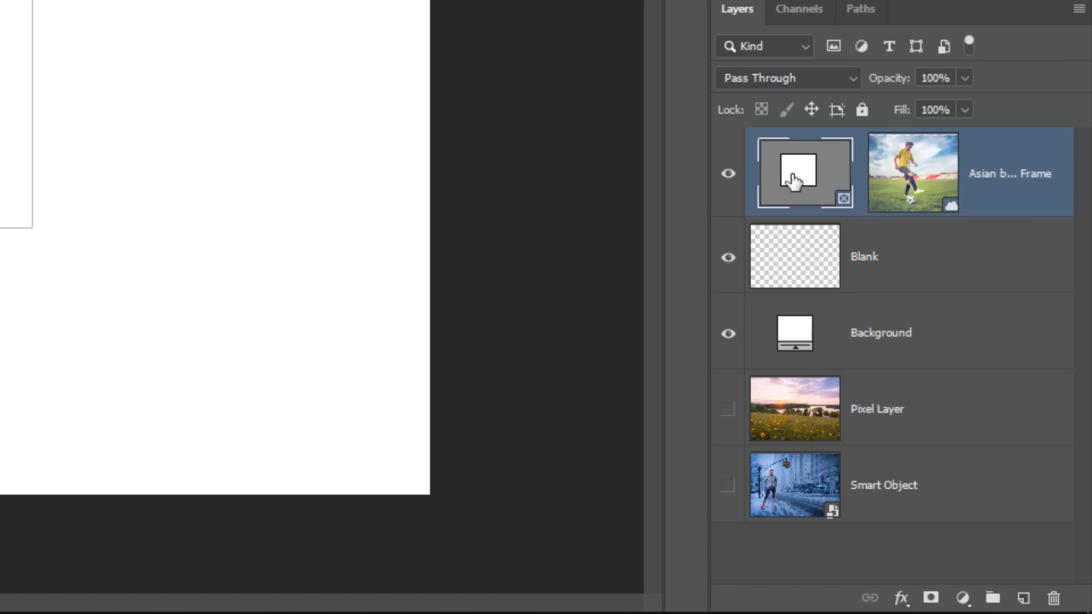
click(911, 181)
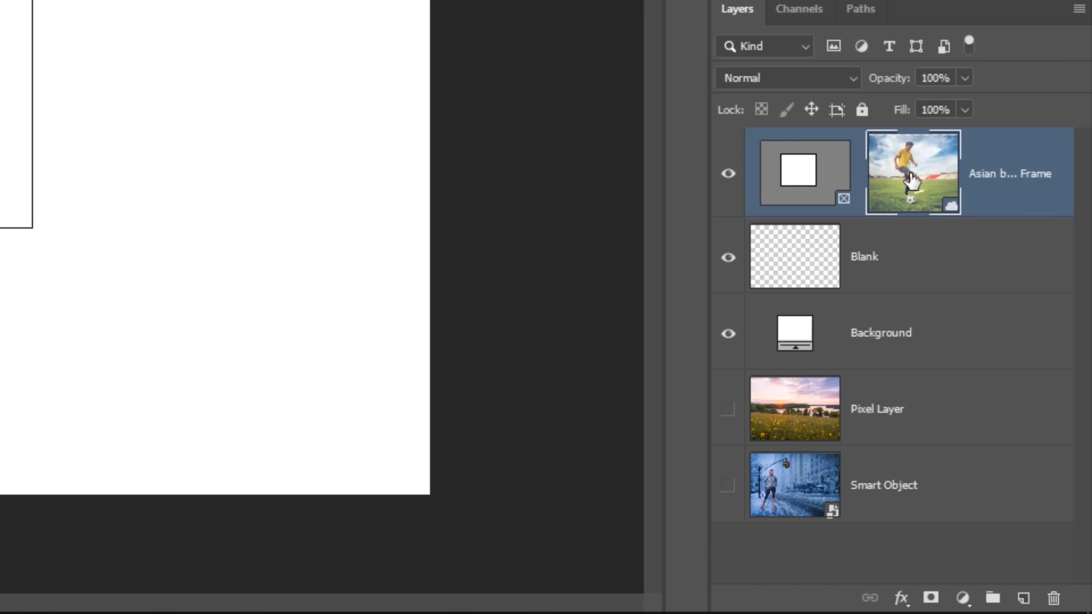
shift+click(810, 182)
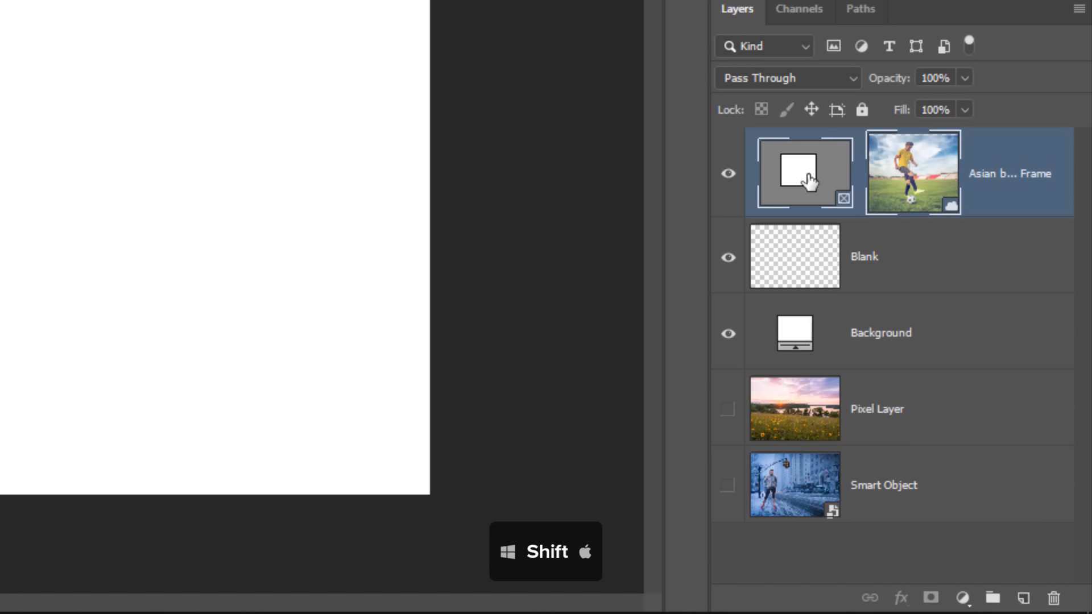
click(911, 206)
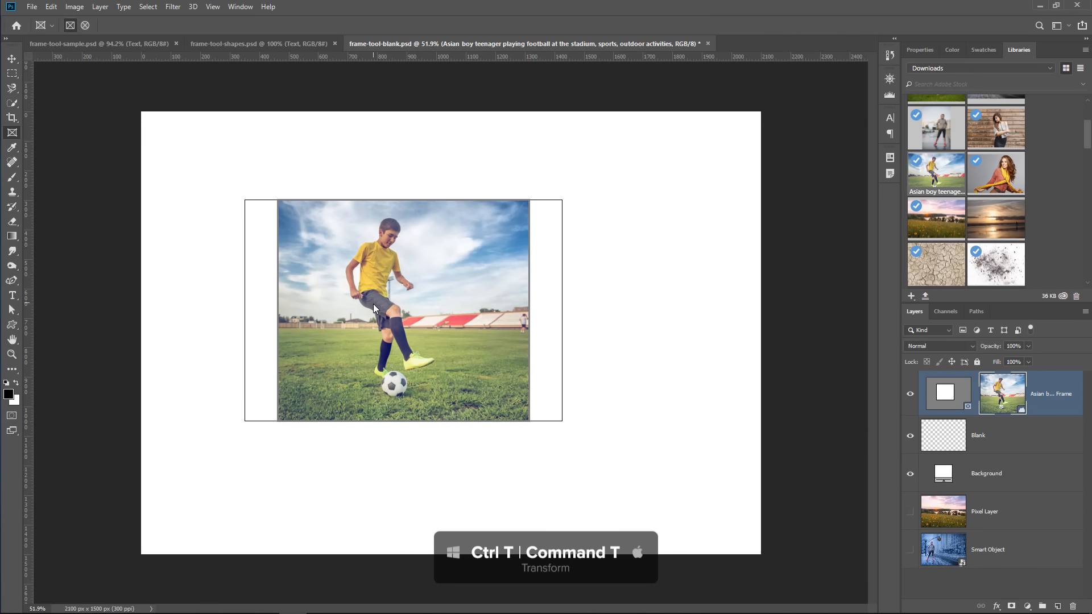
Step: Enlarge the football image inside the frame to about 38.86% and reposition it without changing the frame
key(ctrl+t)
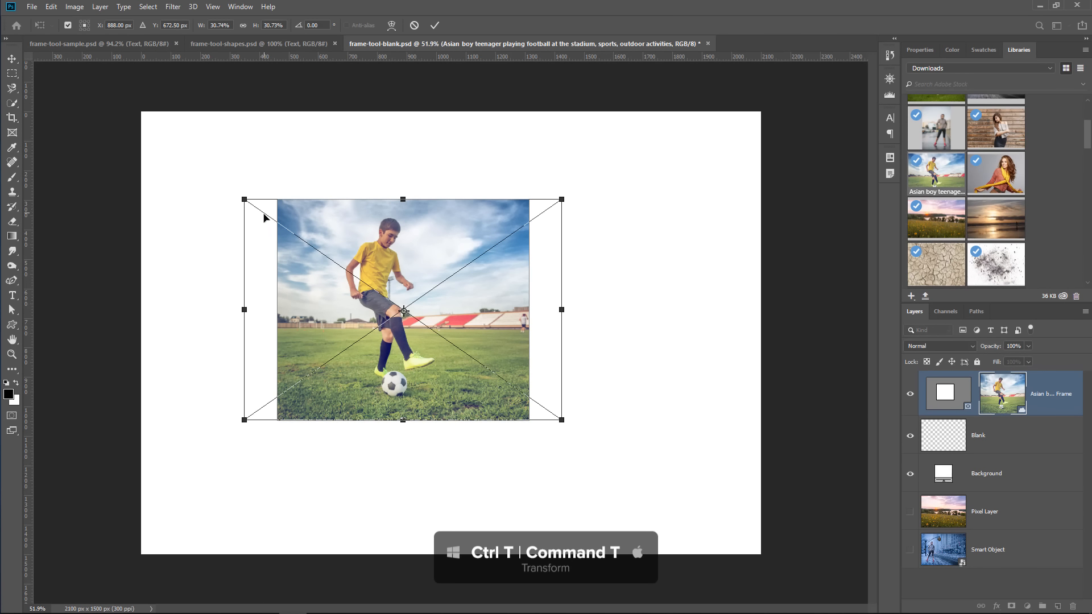
drag(358, 239, 346, 239)
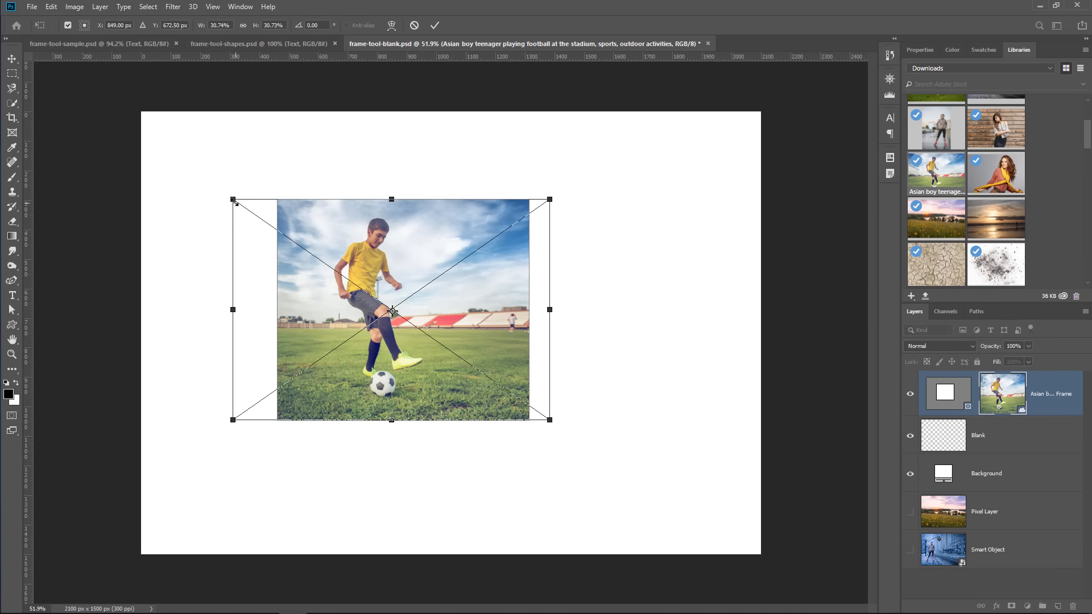
drag(233, 199, 148, 139)
drag(426, 275, 506, 298)
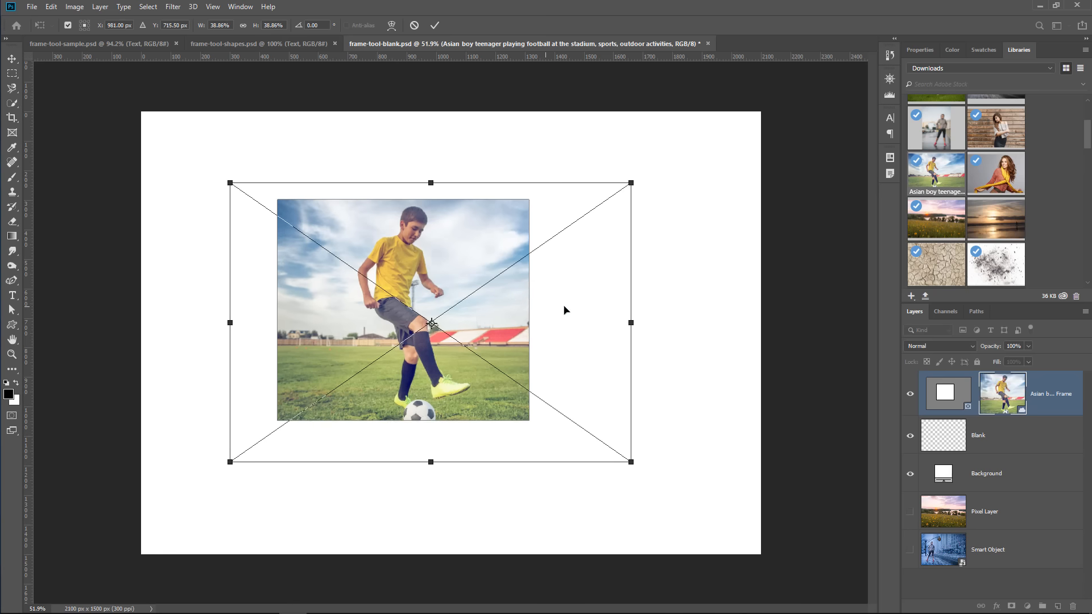
click(719, 291)
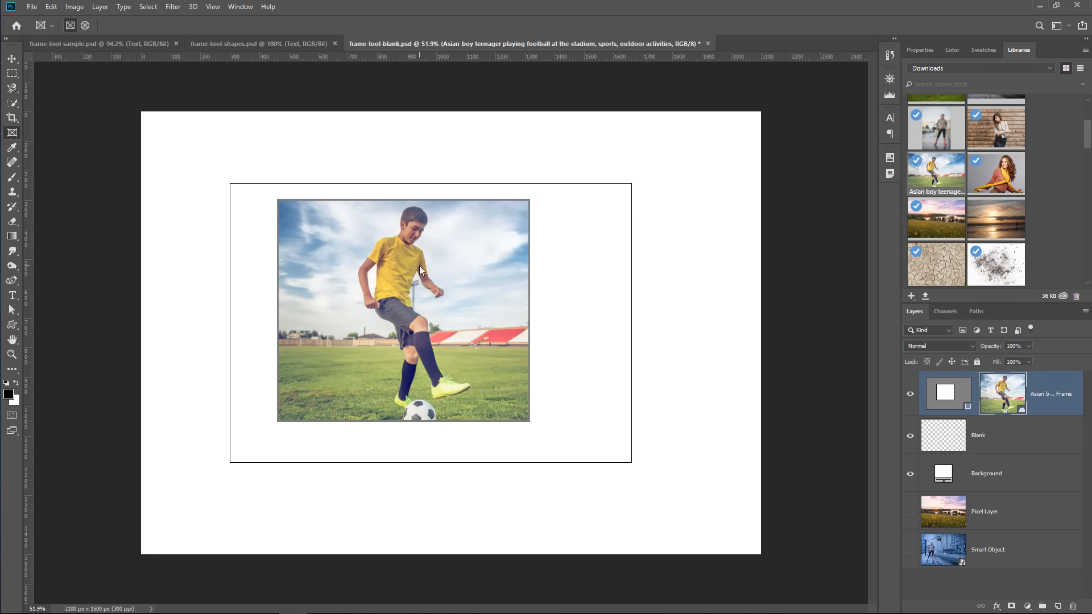
Step: Scale the football image back down inside the frame so its height matches the frame's height
key(ctrl+t)
drag(631, 462, 571, 420)
drag(231, 185, 252, 199)
key(Return)
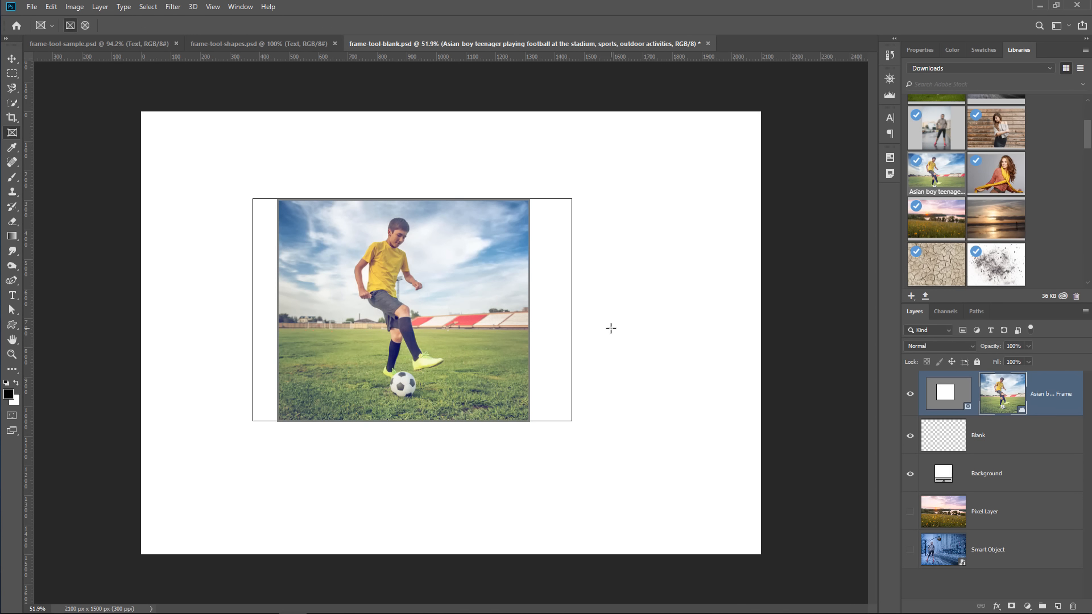
Step: Resize only the rectangular frame around the football image to a wider, shorter crop, bringing its right edge inside the image
click(953, 410)
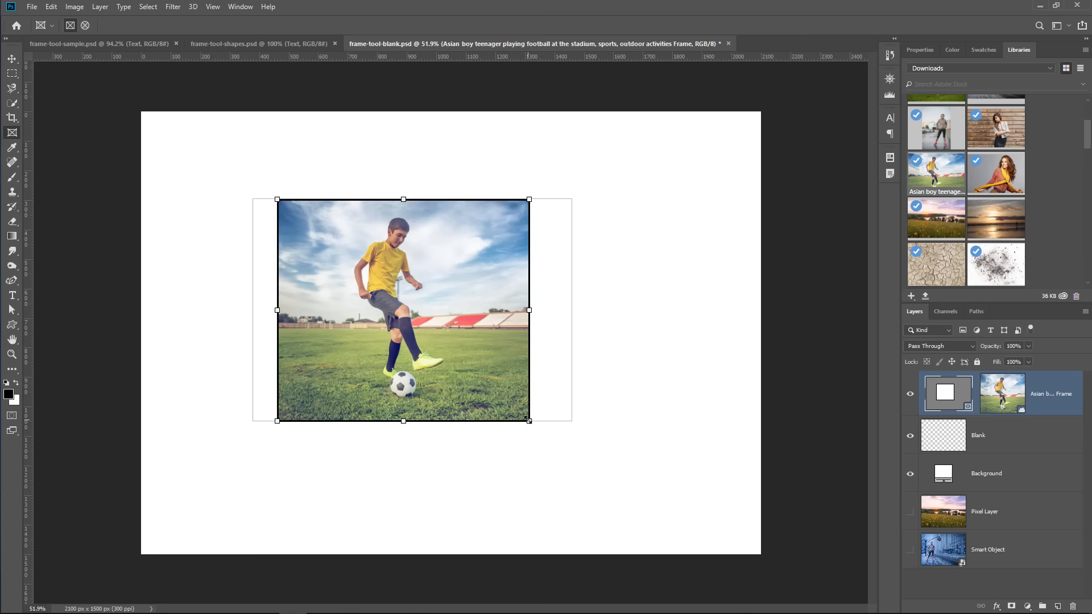
drag(529, 421, 596, 477)
drag(281, 203, 262, 223)
drag(429, 477, 424, 406)
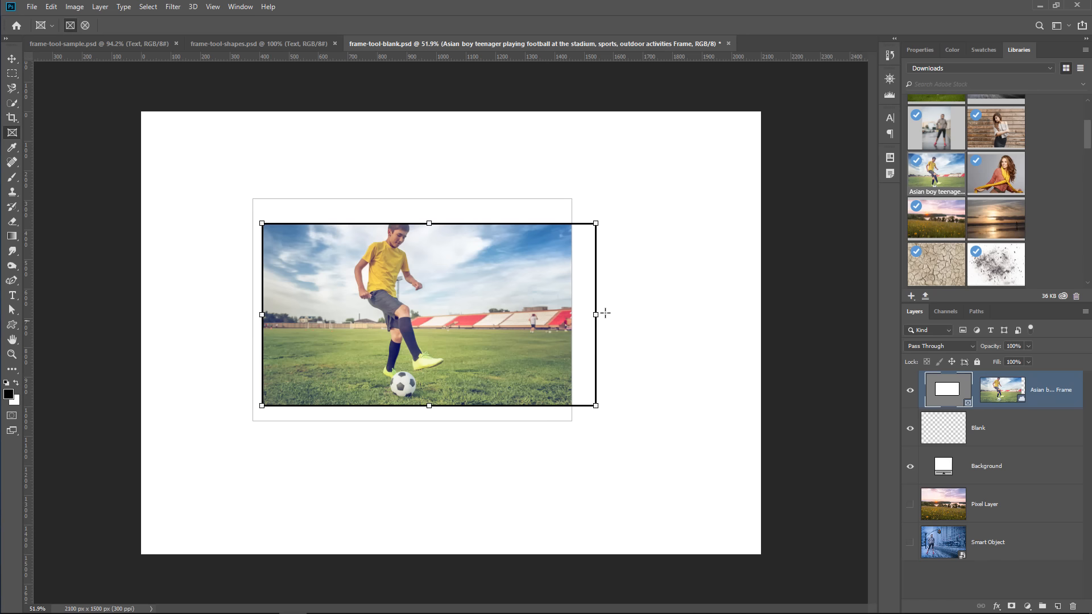
drag(597, 315, 516, 315)
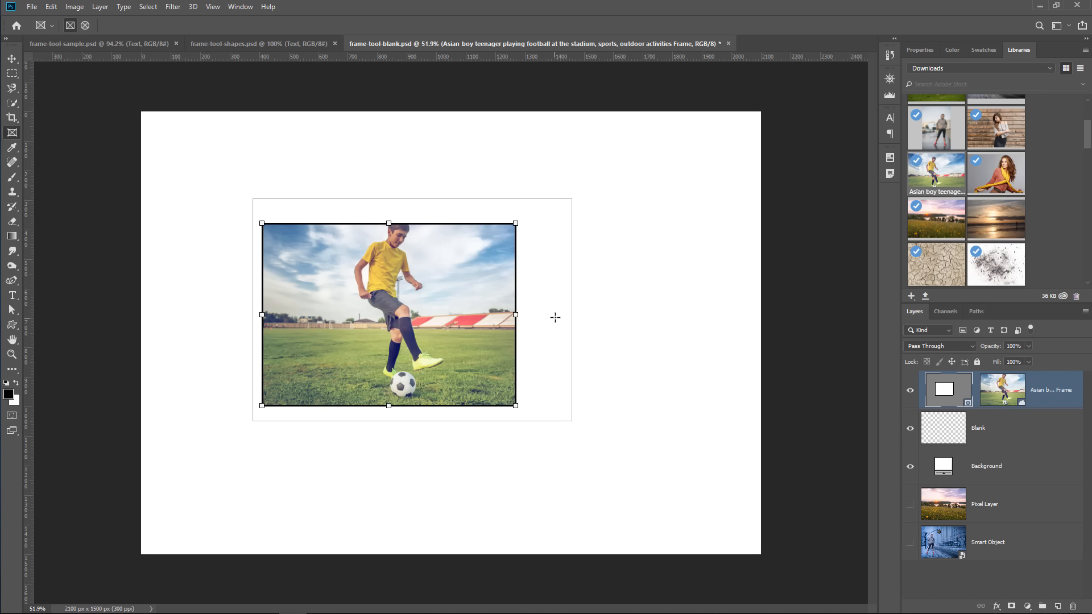
Step: Scale the frame and football image together to about 1565 × 1122 px and delete the framed layer
click(1002, 392)
key(ctrl+t)
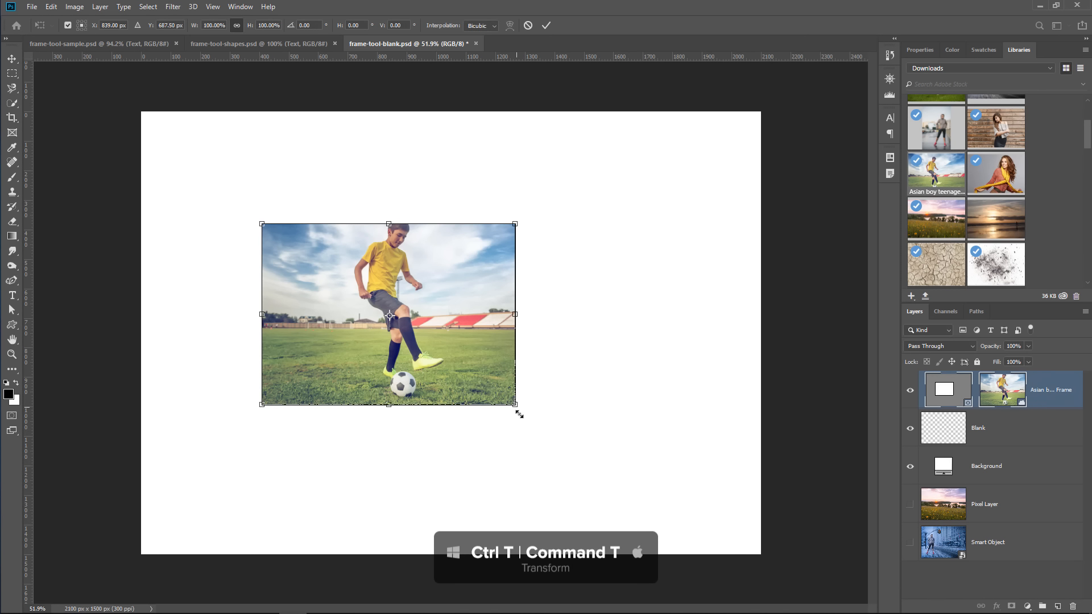
drag(517, 413, 646, 504)
drag(261, 224, 184, 167)
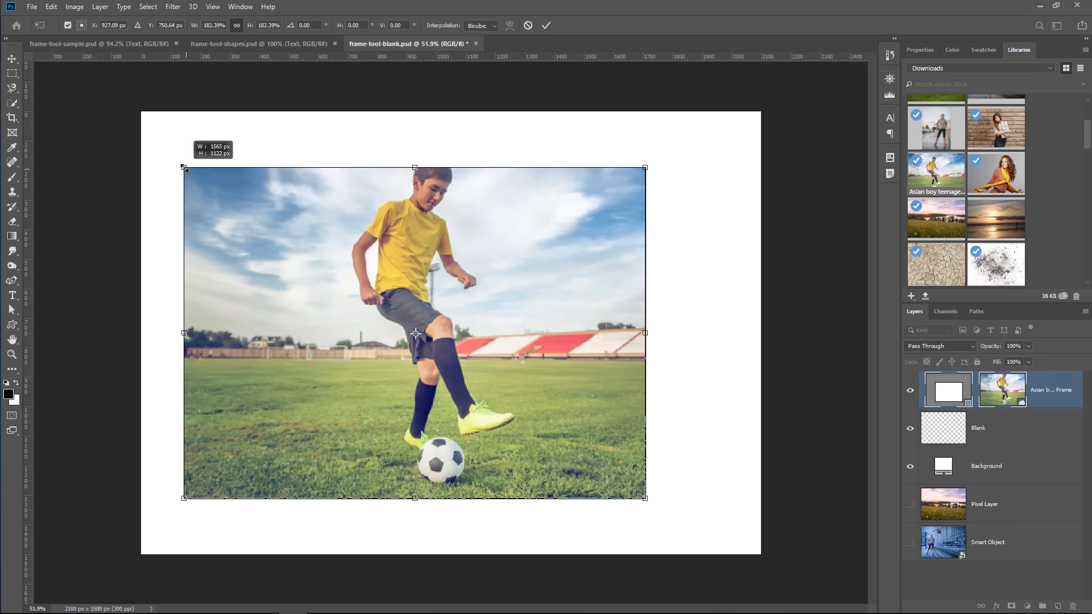
key(Return)
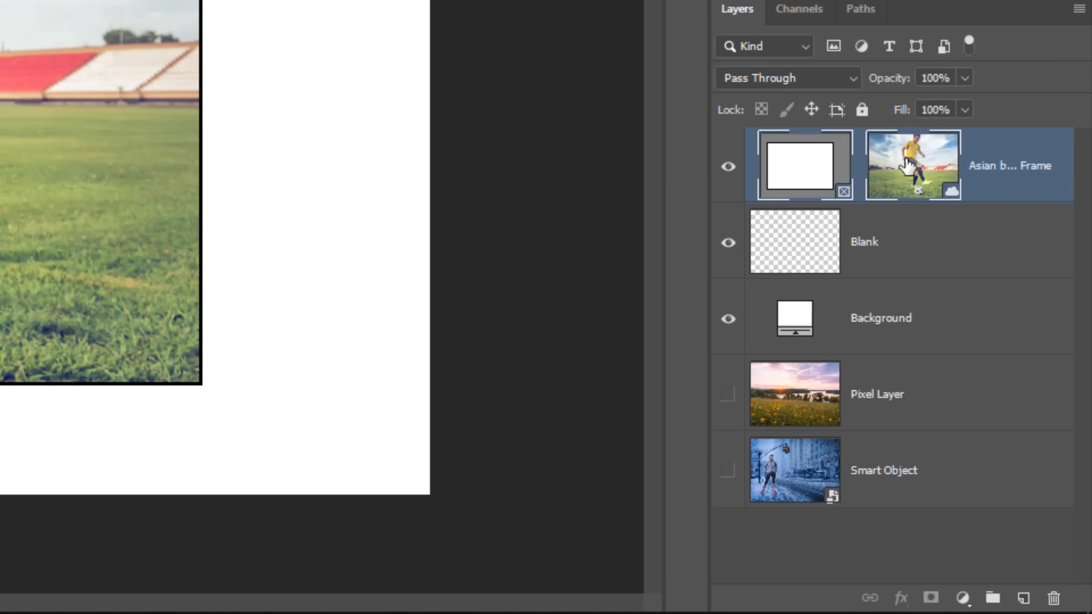
click(906, 165)
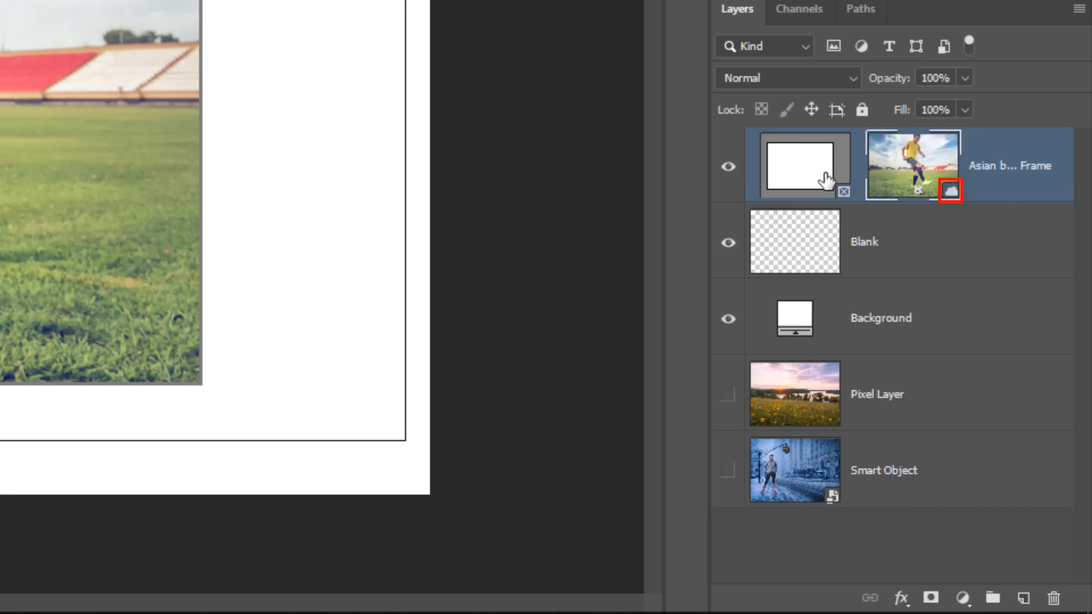
drag(817, 175, 1053, 594)
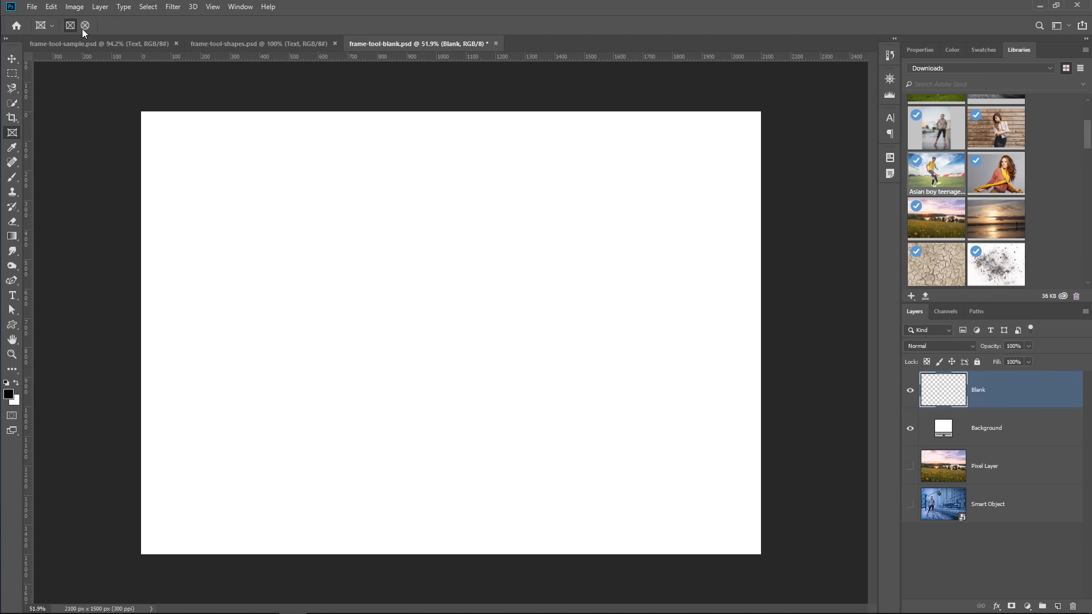
Step: Draw a large elliptical frame on the canvas and insert the Pixel Layer landscape into it, with the Background layer hidden
click(85, 26)
drag(262, 162, 577, 462)
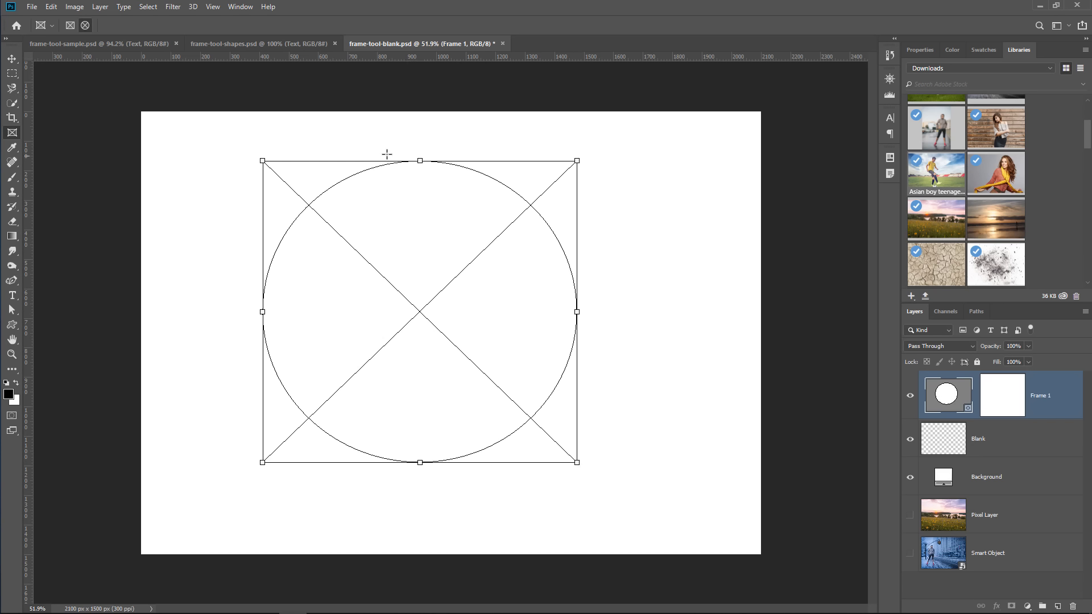
click(910, 481)
click(909, 515)
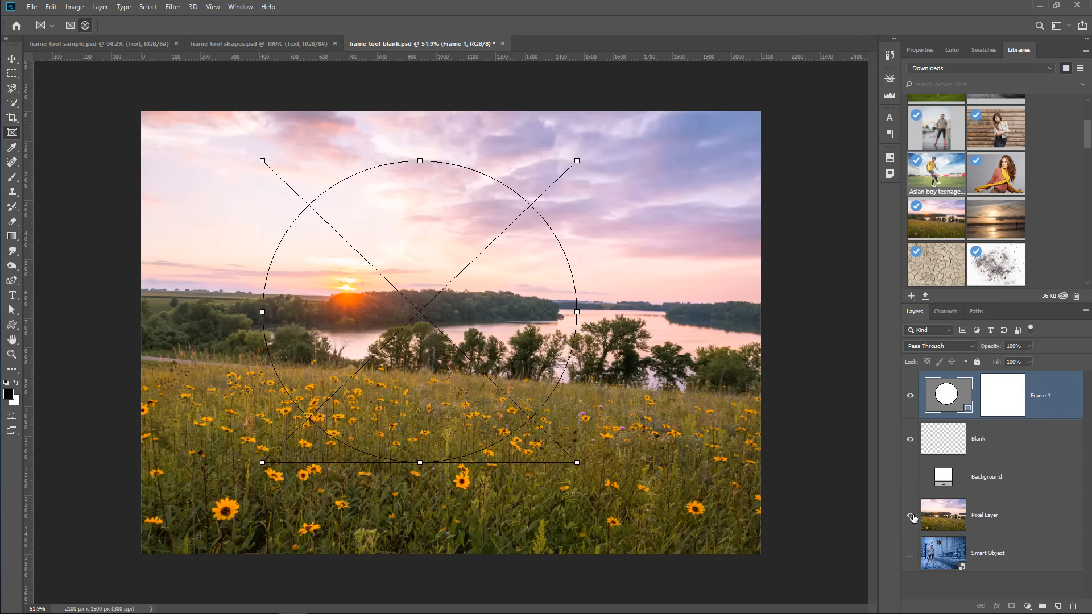
click(936, 525)
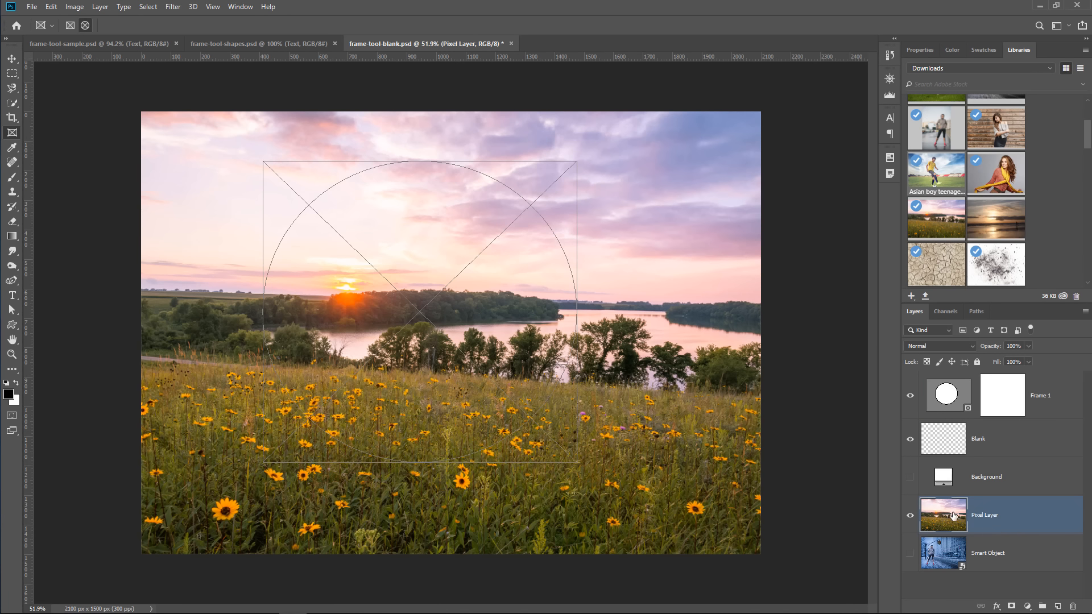
drag(956, 518, 964, 404)
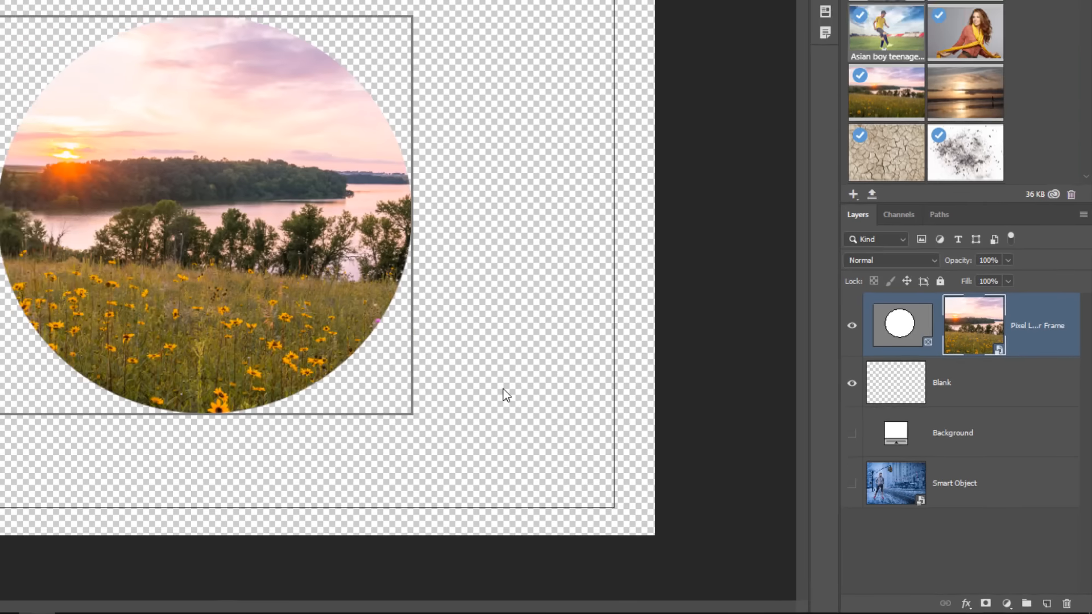
Step: Scale the landscape image inside the elliptical frame down to about 44.88%
key(ctrl+t)
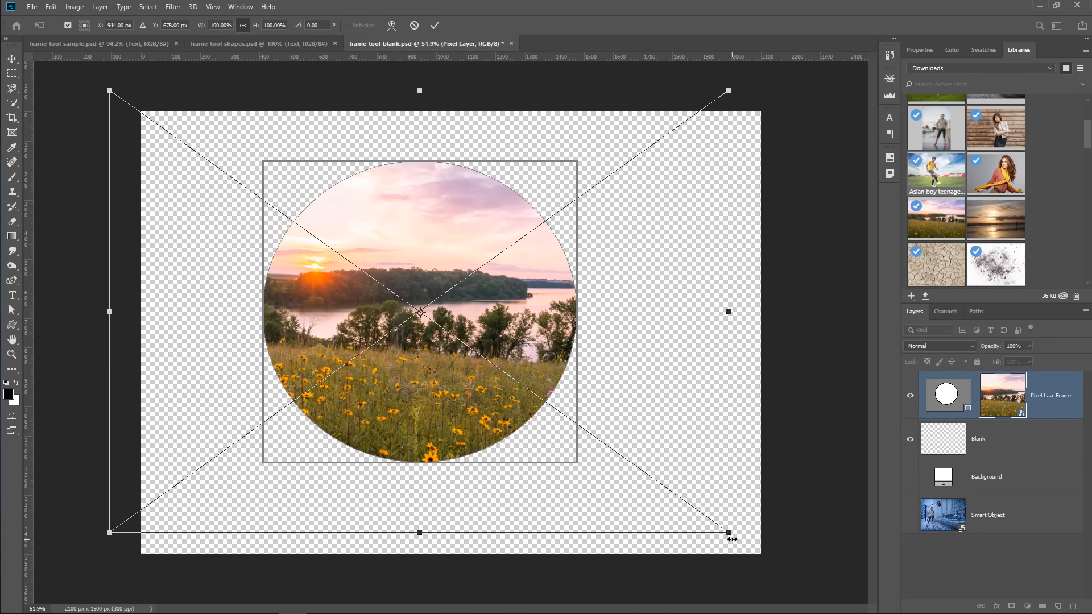
drag(728, 532, 488, 381)
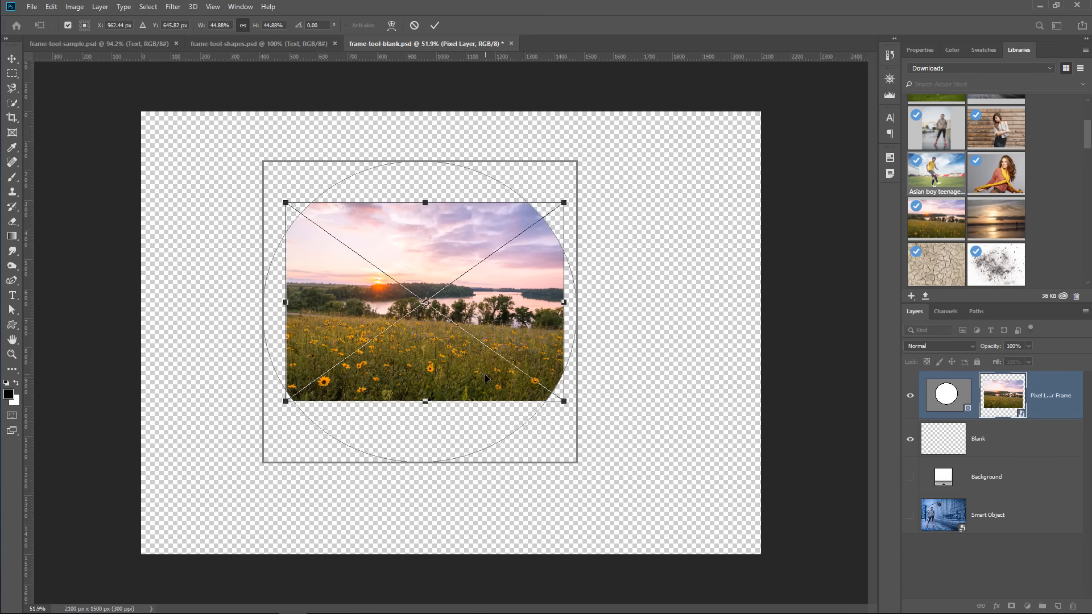
key(Return)
Step: Enlarge the landscape image to about 102.39% and position it to fill the elliptical frame
key(ctrl+t)
drag(563, 401, 738, 526)
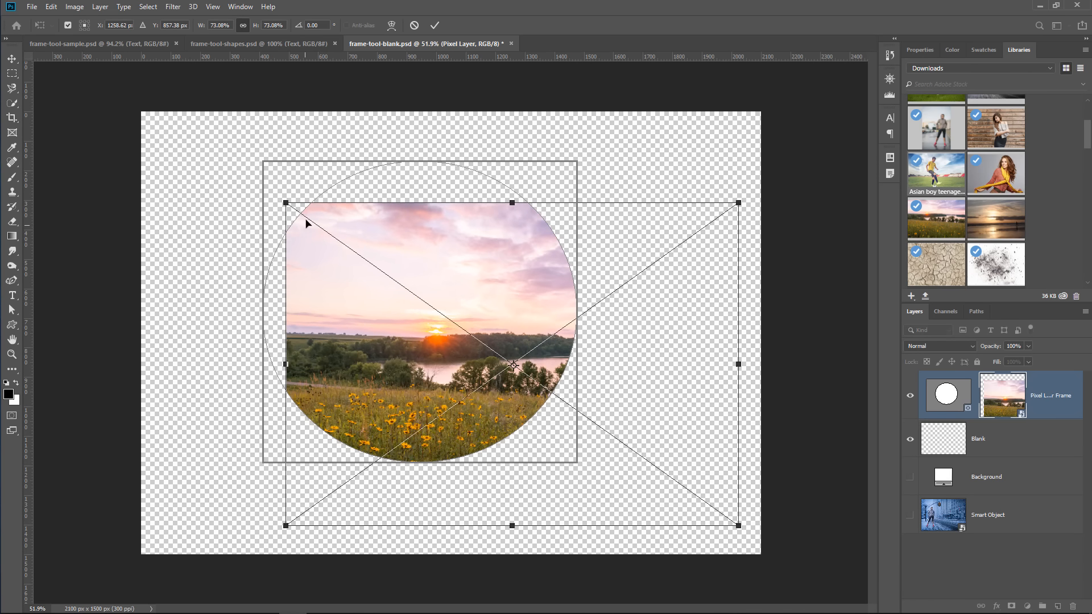
mouse_move(282, 200)
mouse_down()
mouse_move(121, 97)
mouse_move(90, 63)
mouse_up()
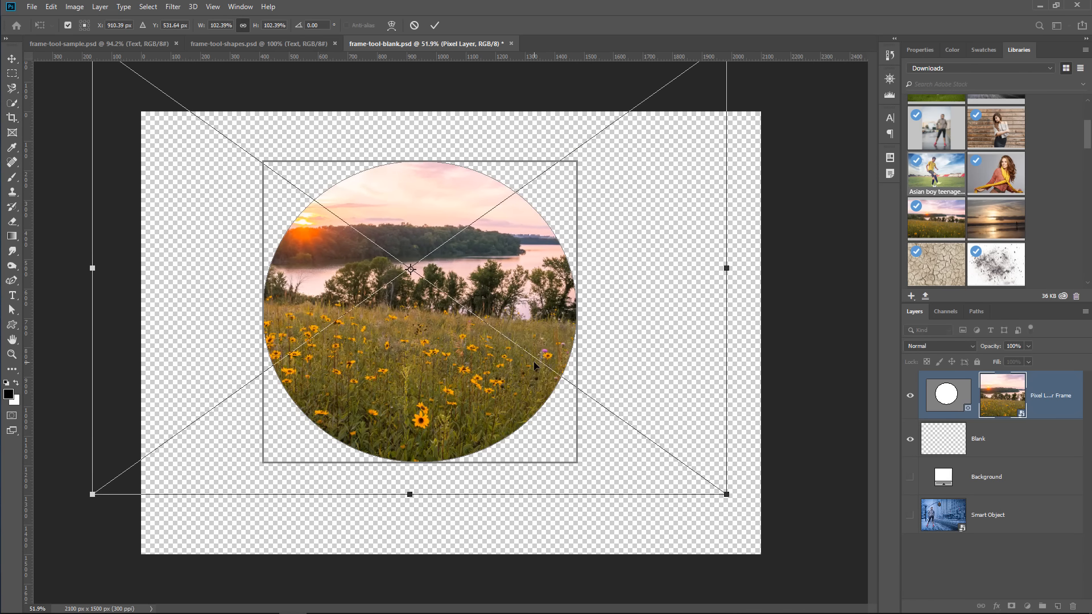
key(Return)
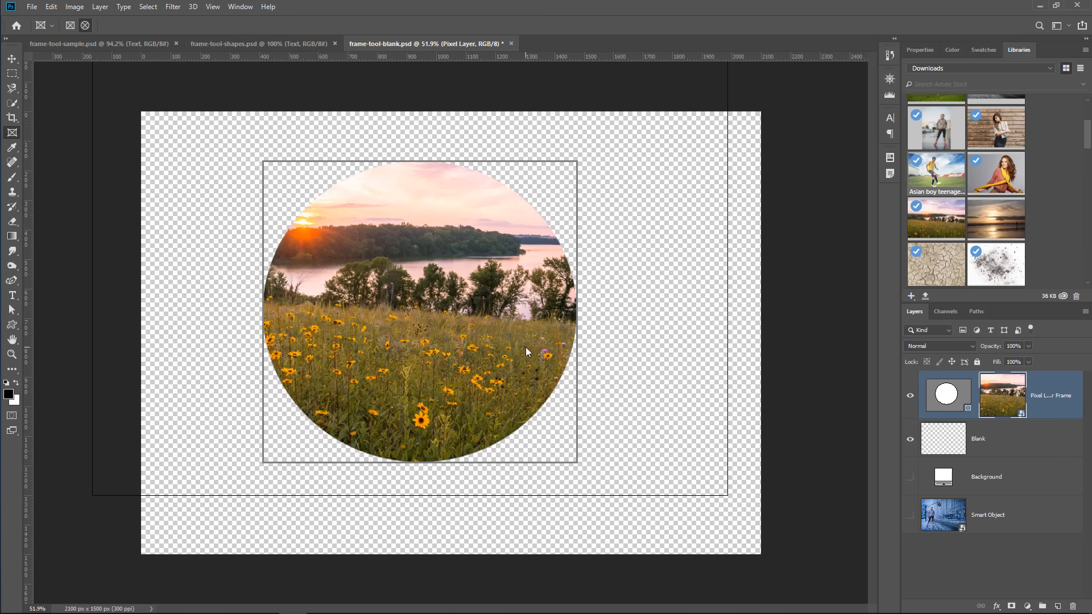
Step: Open the framed landscape's smart object contents and add a Gradient Map adjustment with the violet-to-orange gradient preset
double_click(1002, 399)
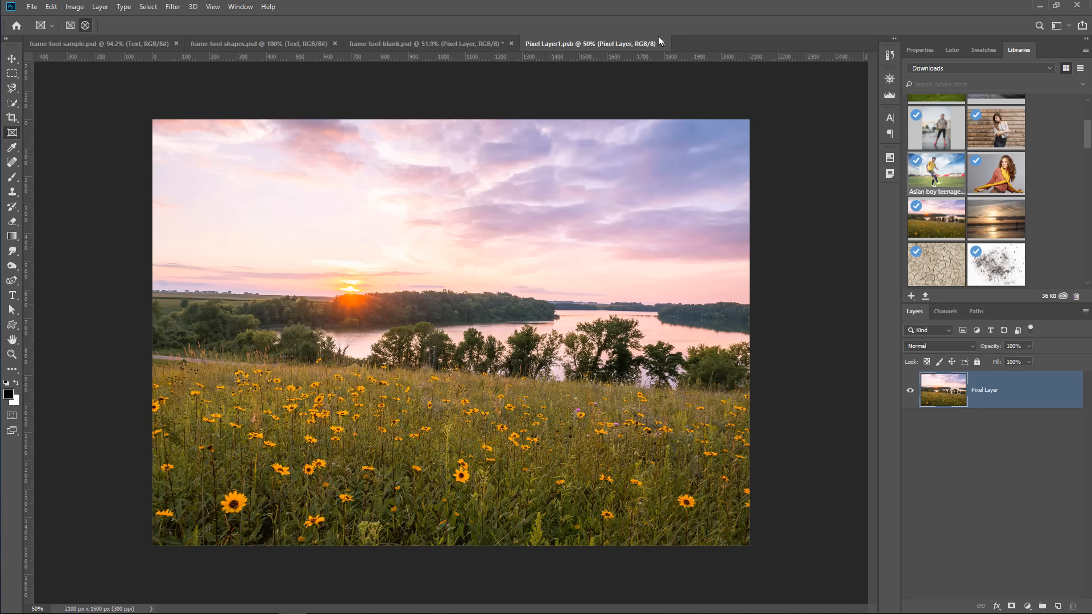
click(1026, 606)
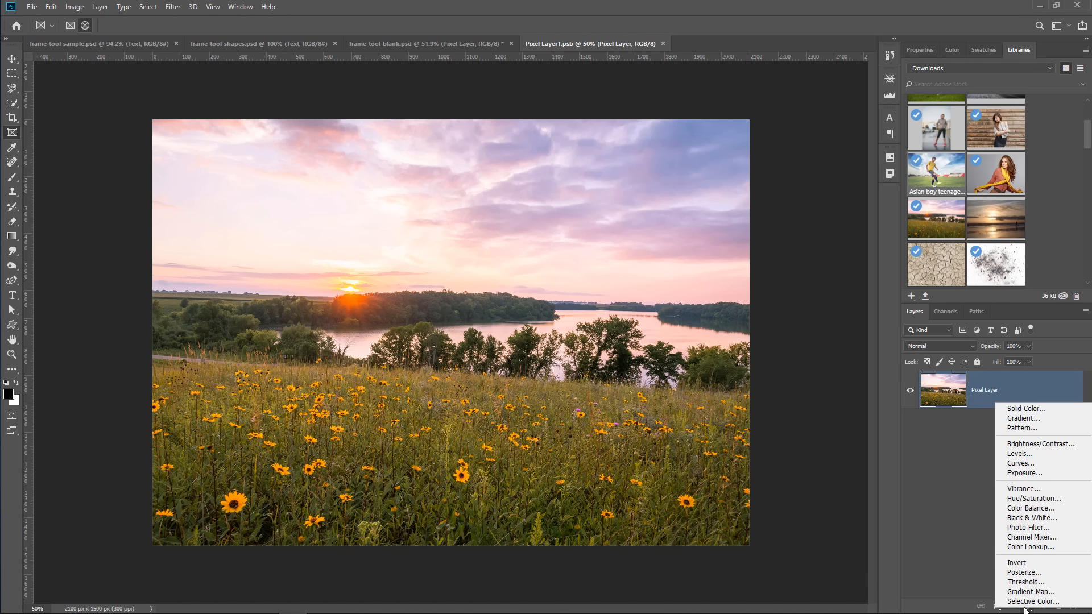
click(1026, 592)
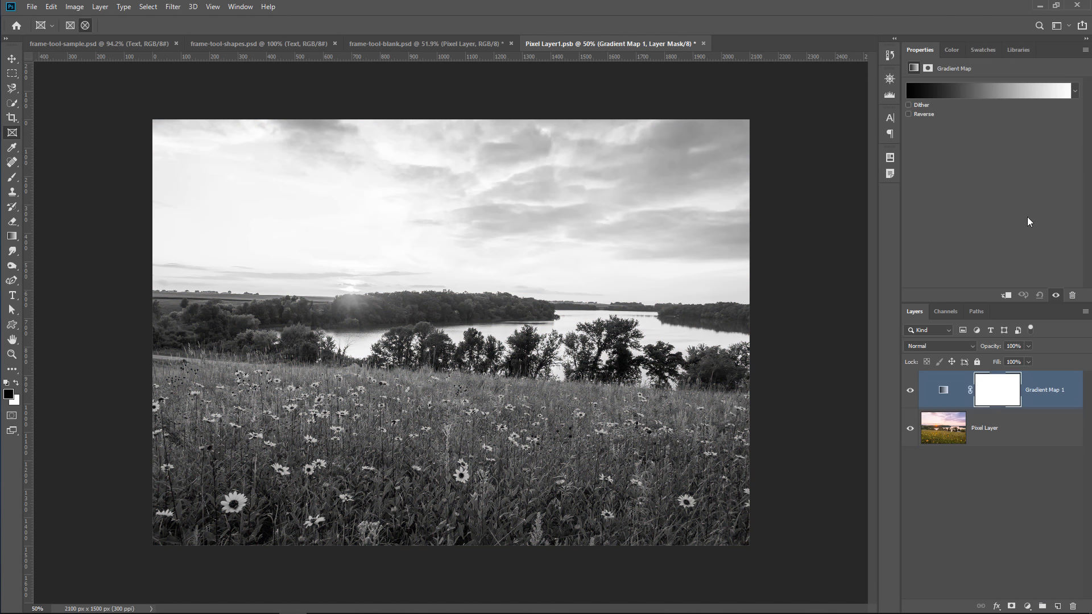
click(1074, 91)
click(1002, 121)
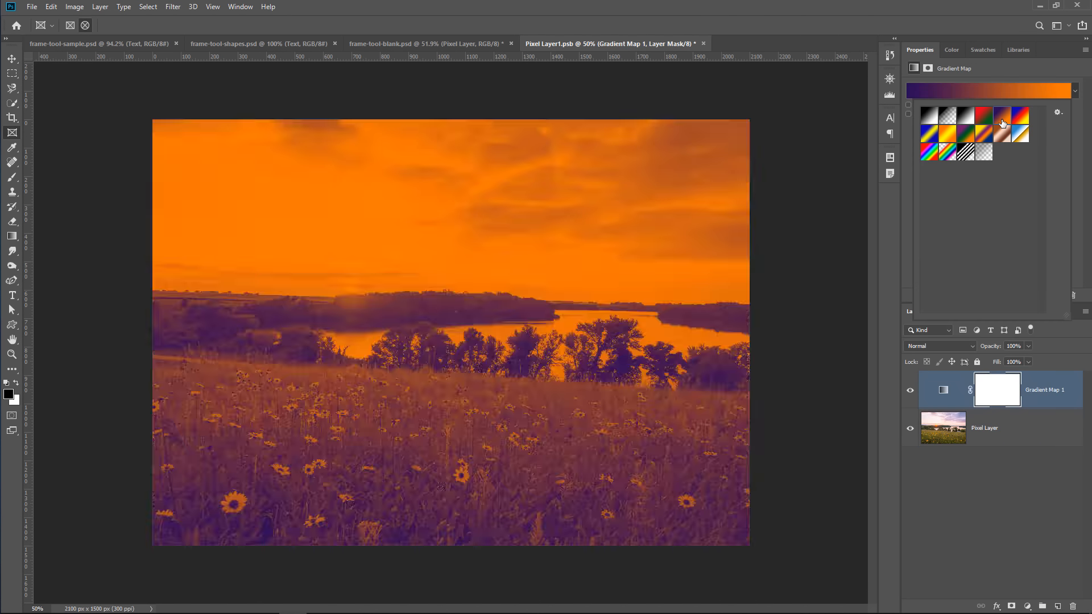
Step: Close the landscape's smart object contents, saving the gradient map changes back to the frame
click(971, 547)
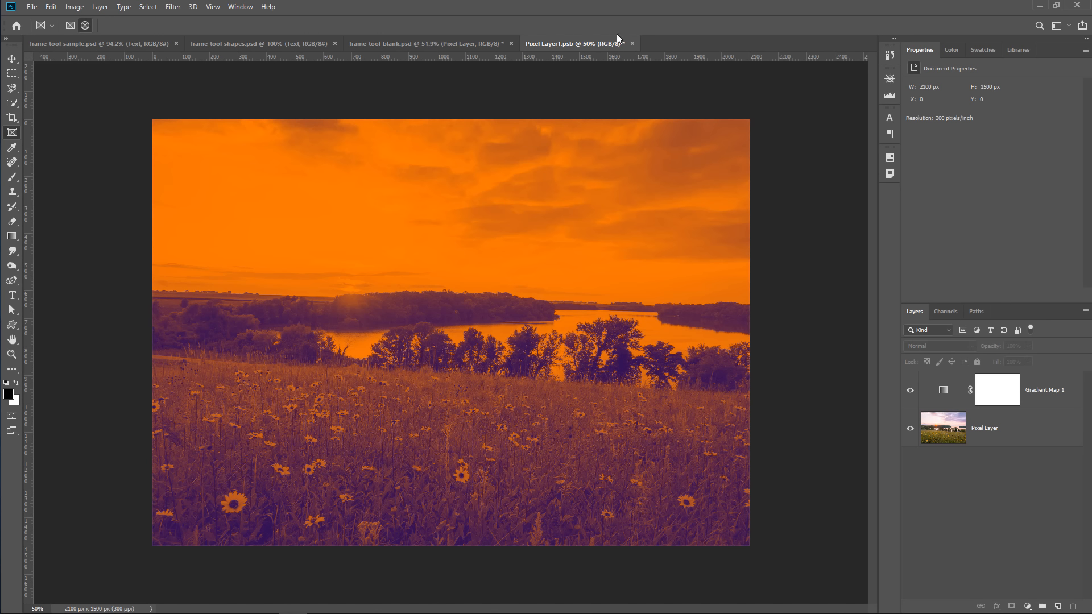
click(631, 44)
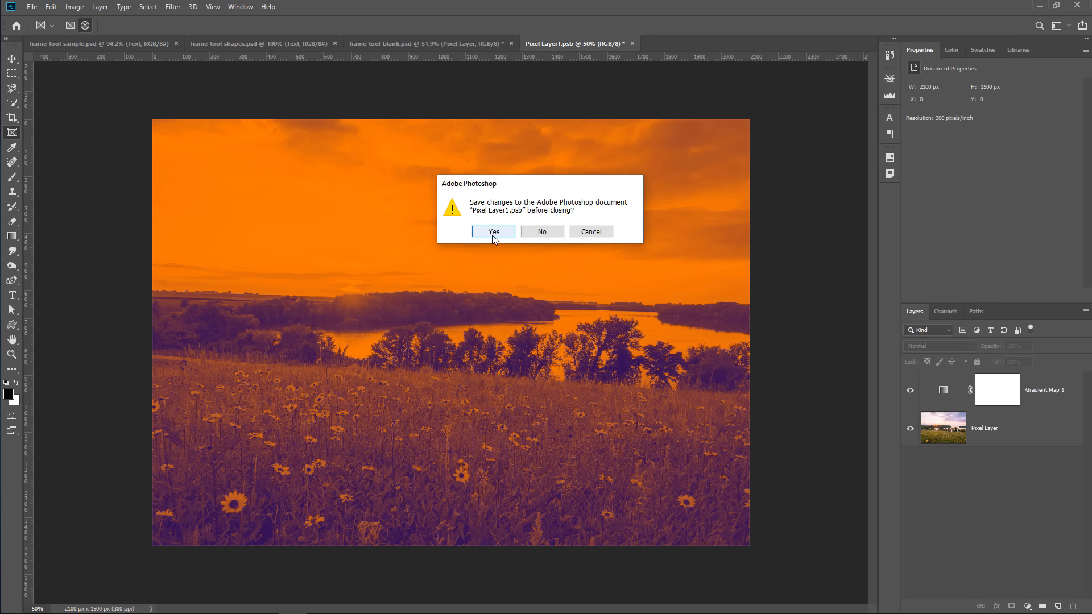
click(492, 232)
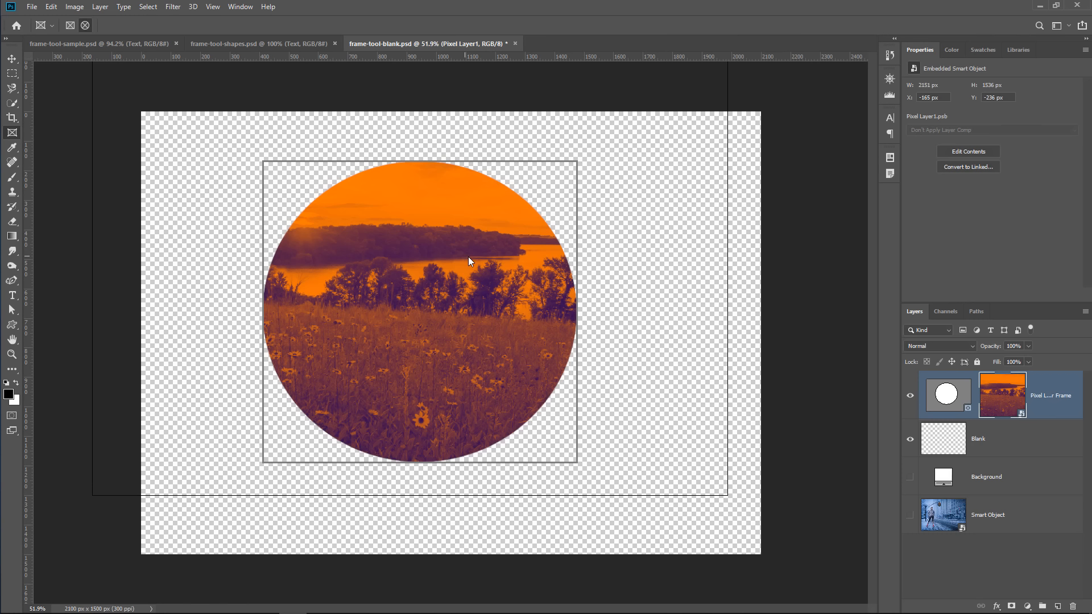
Step: Try the Find Edges filter as a smart filter on the framed landscape and delete it again
click(169, 8)
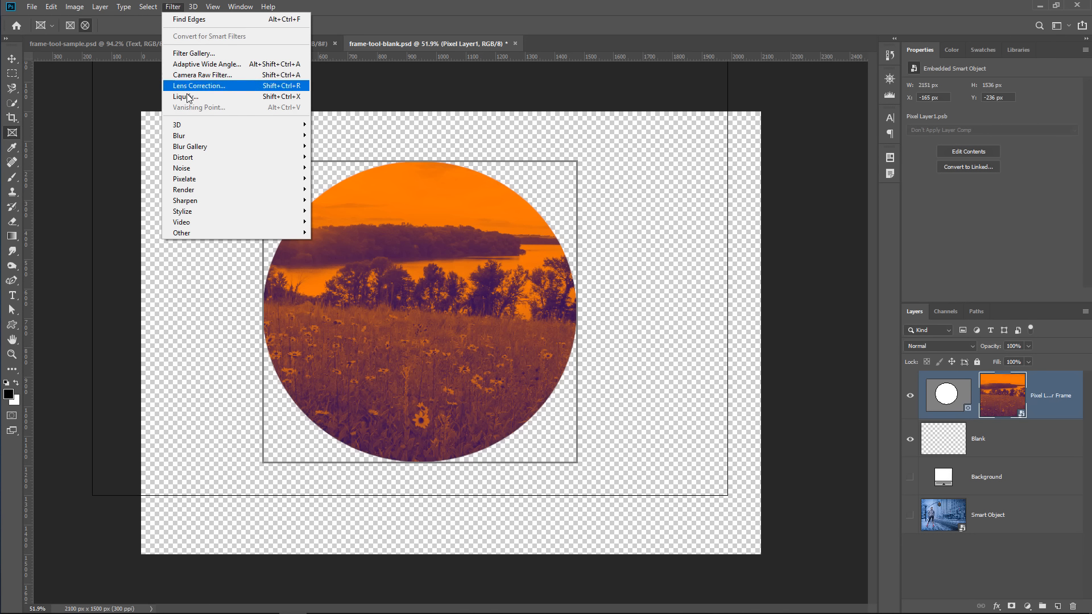
mouse_move(197, 214)
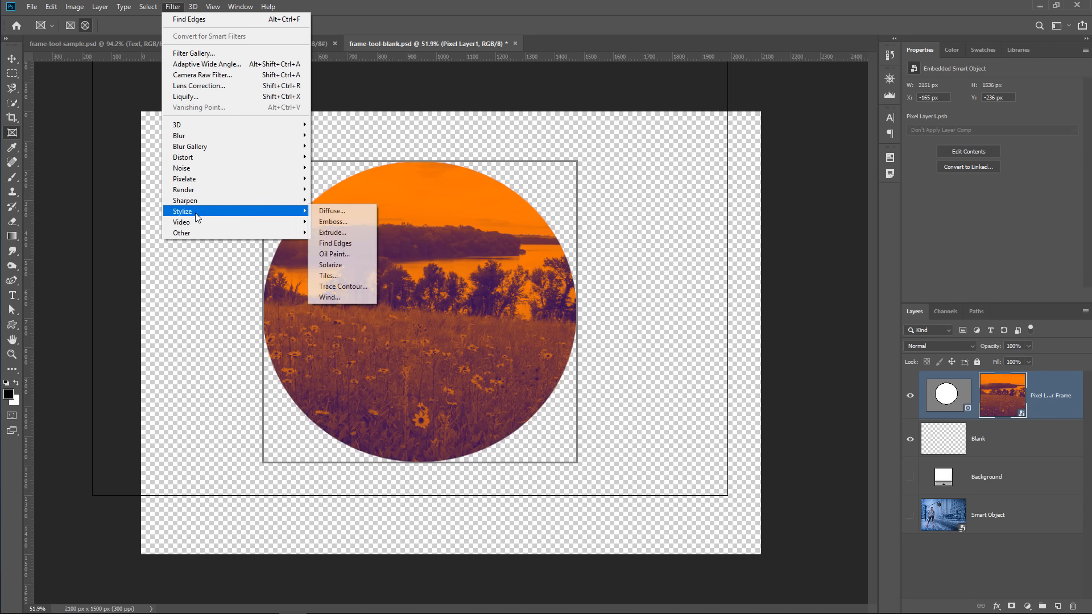
click(360, 245)
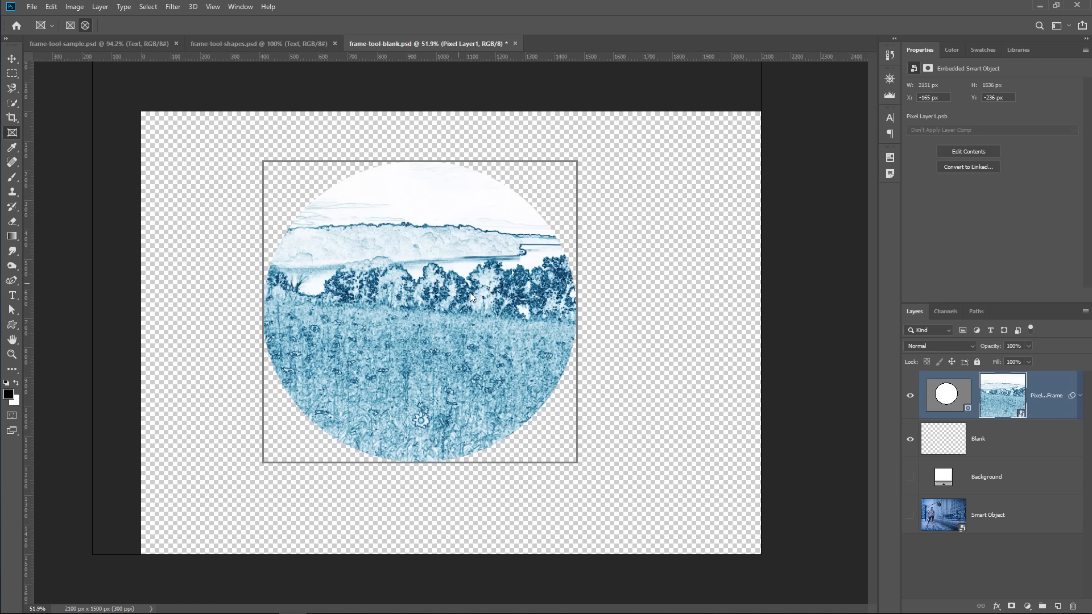
click(1079, 408)
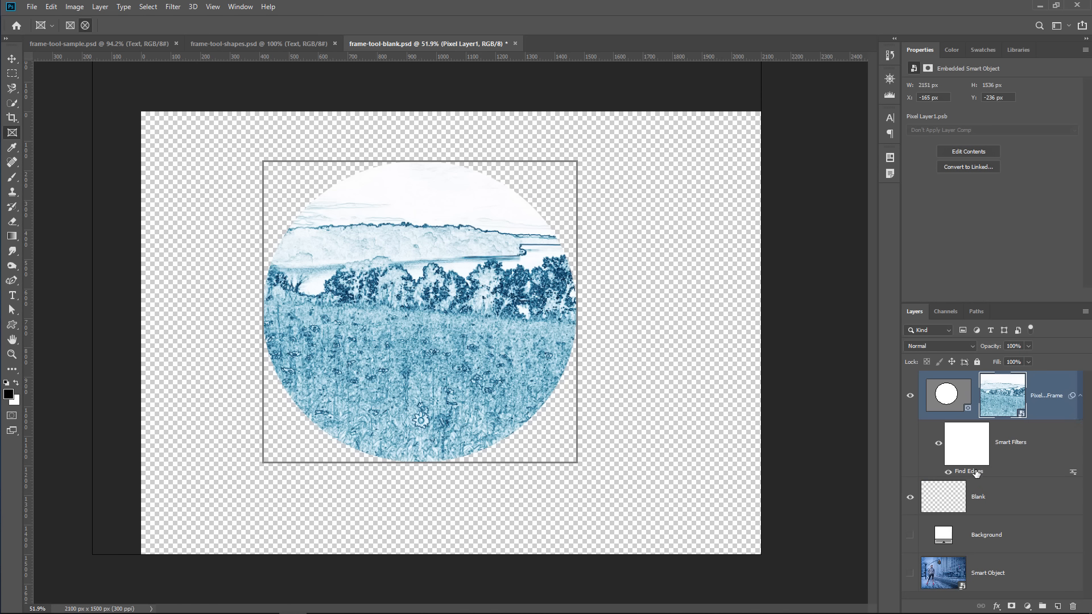
drag(968, 472, 1073, 608)
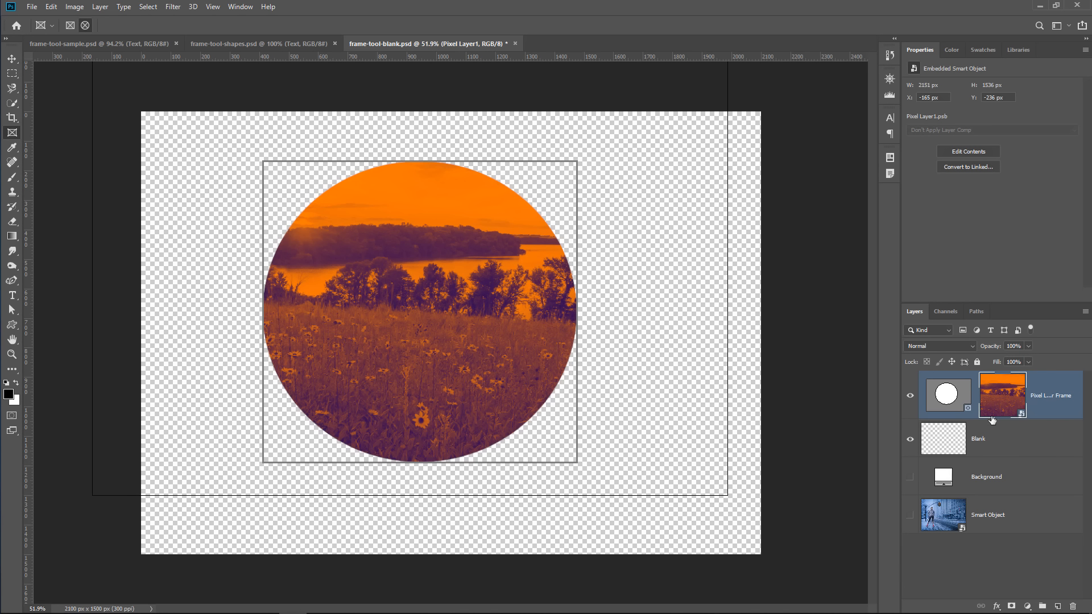
Step: Delete the framed landscape layer and show the Smart Object layer
drag(952, 401, 1074, 607)
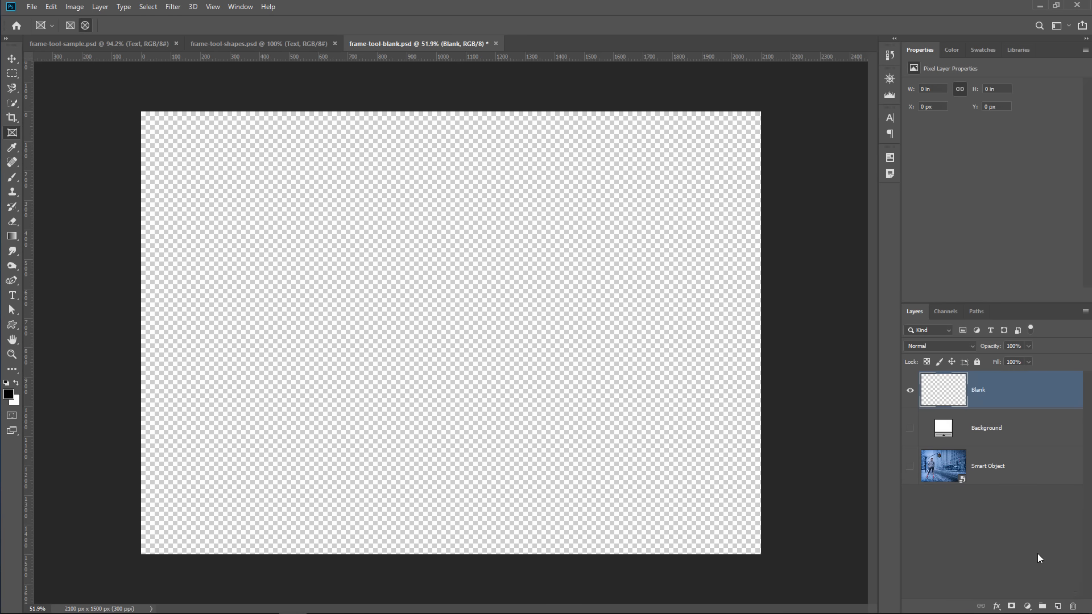
click(911, 466)
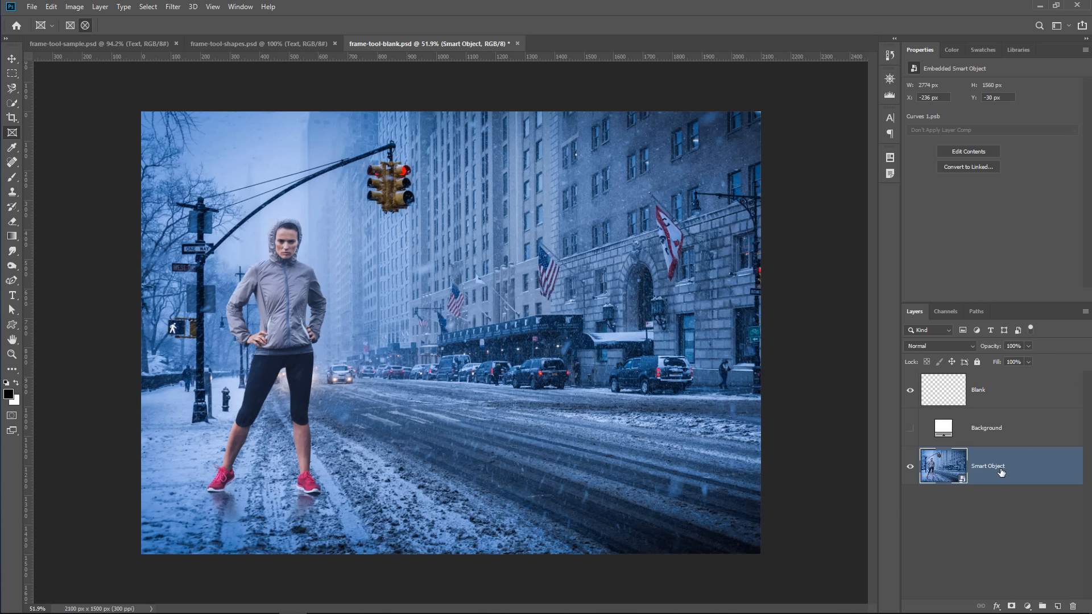
Step: Inspect the Smart Object layer's contents by hiding its Curves 1 and Model layers, discarding the changes on closing
double_click(945, 469)
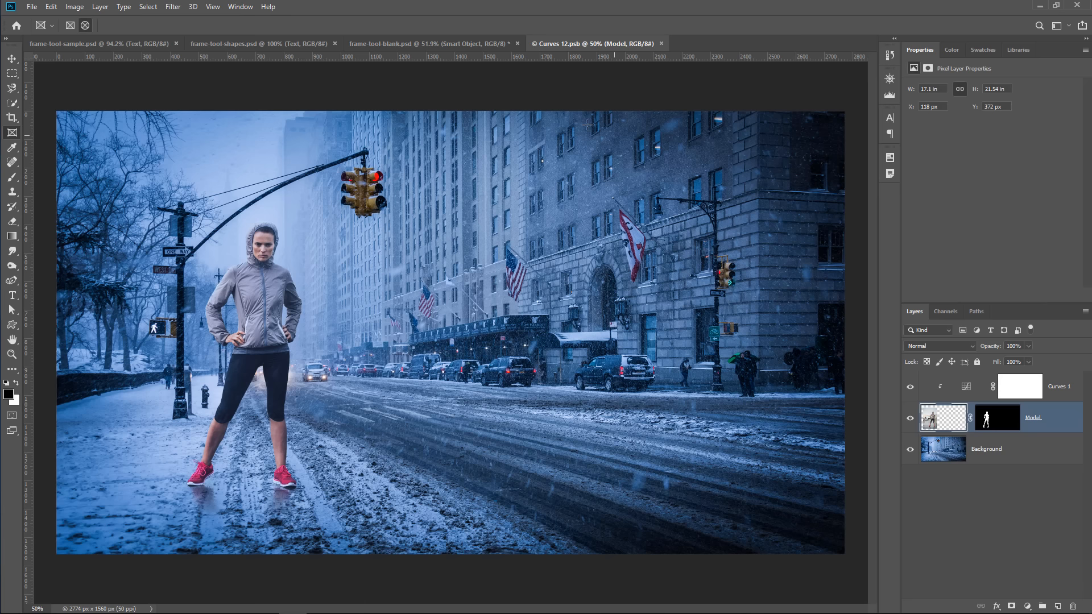
click(909, 388)
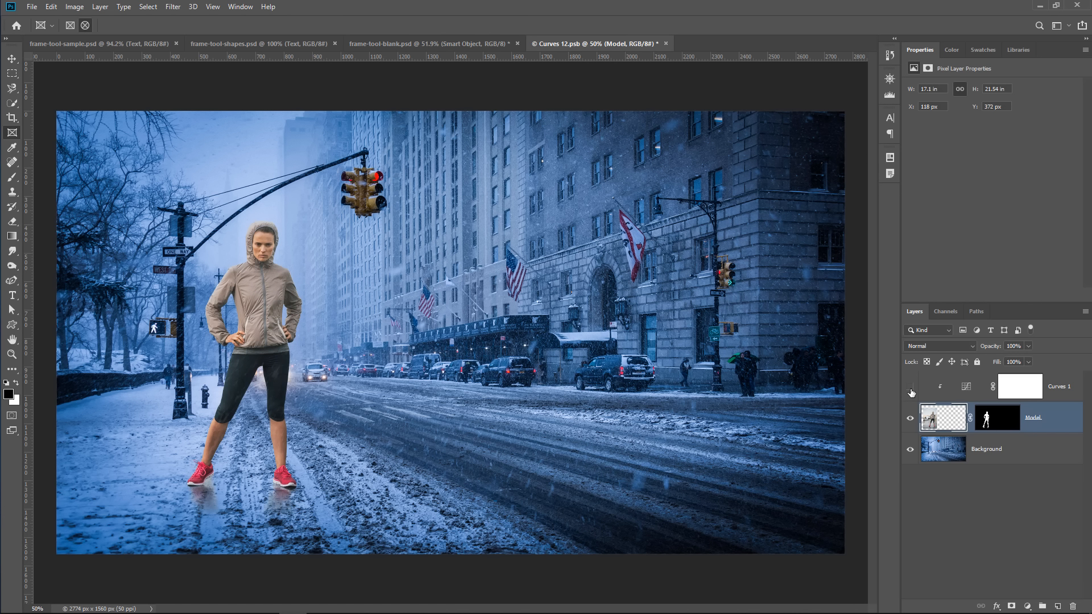
click(909, 419)
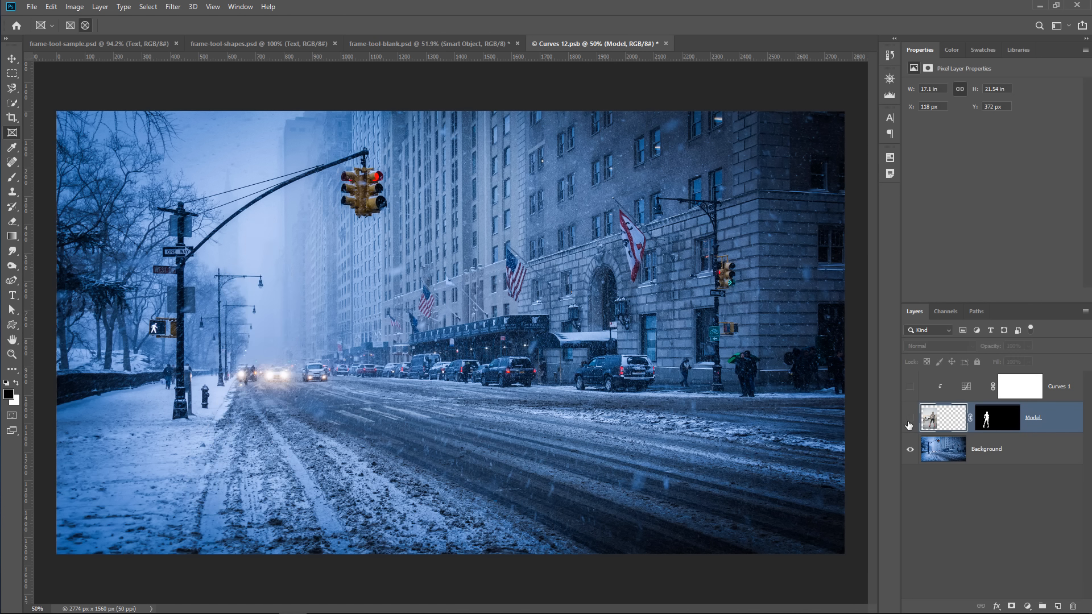
click(665, 44)
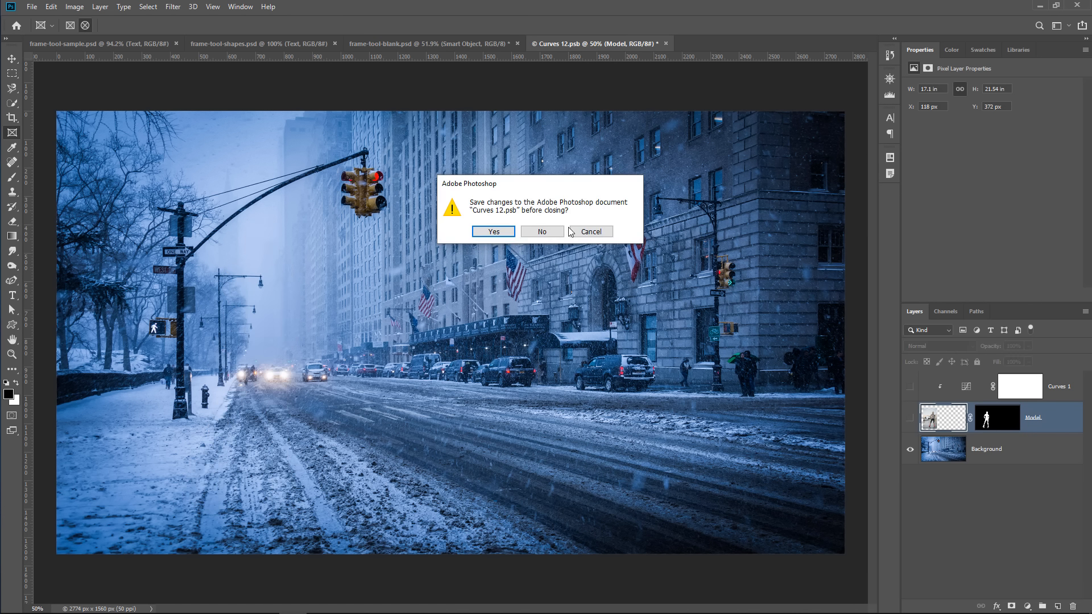
click(542, 234)
Step: Hide the Blank layer and draw an elliptical frame of about 1235 × 959 px over the Smart Object image
click(910, 390)
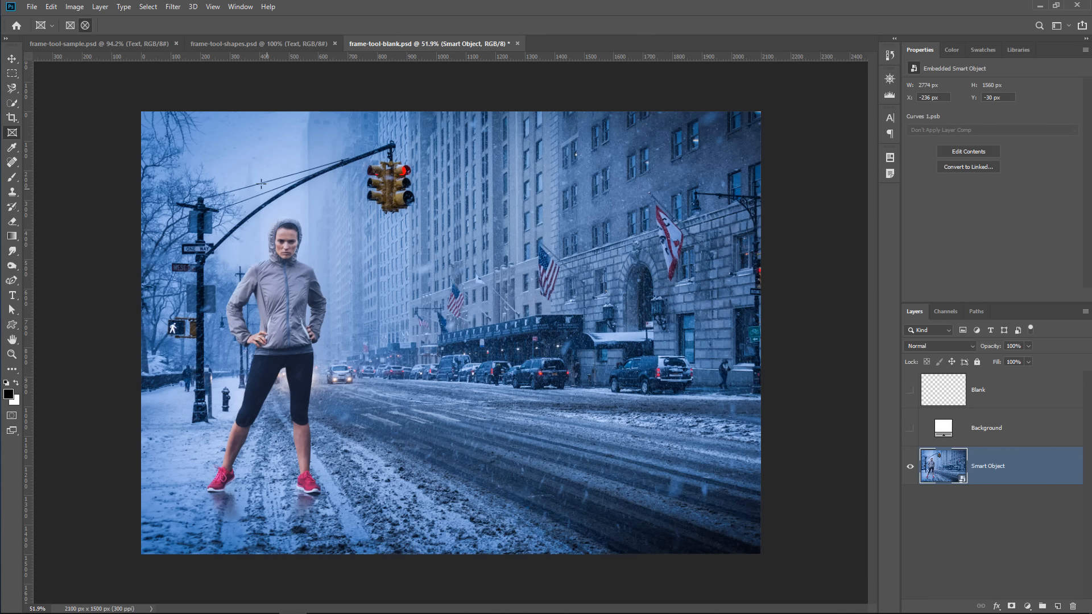
drag(216, 154, 581, 437)
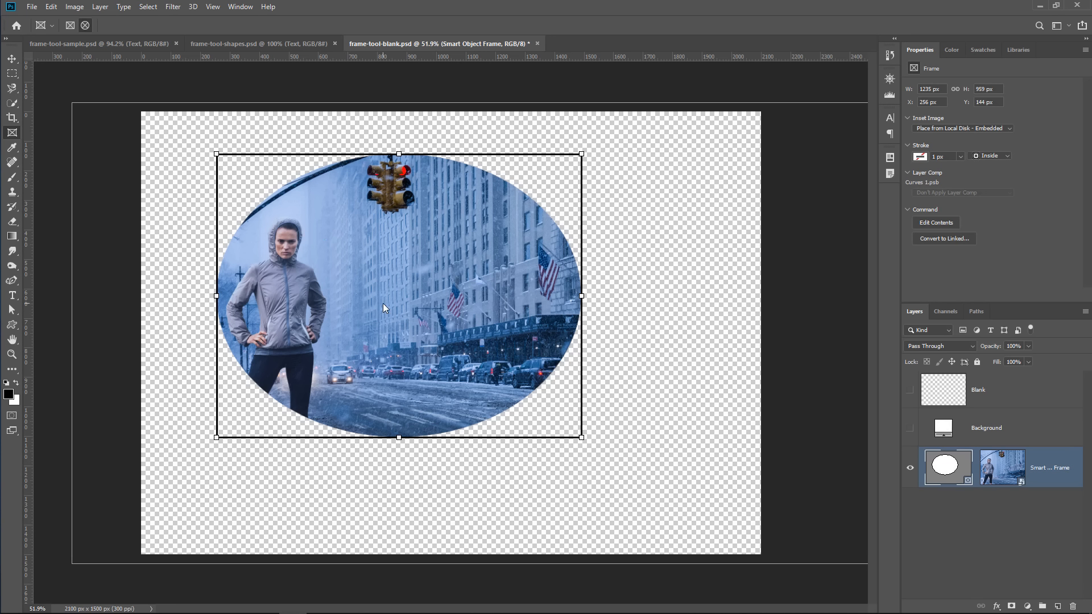
click(968, 536)
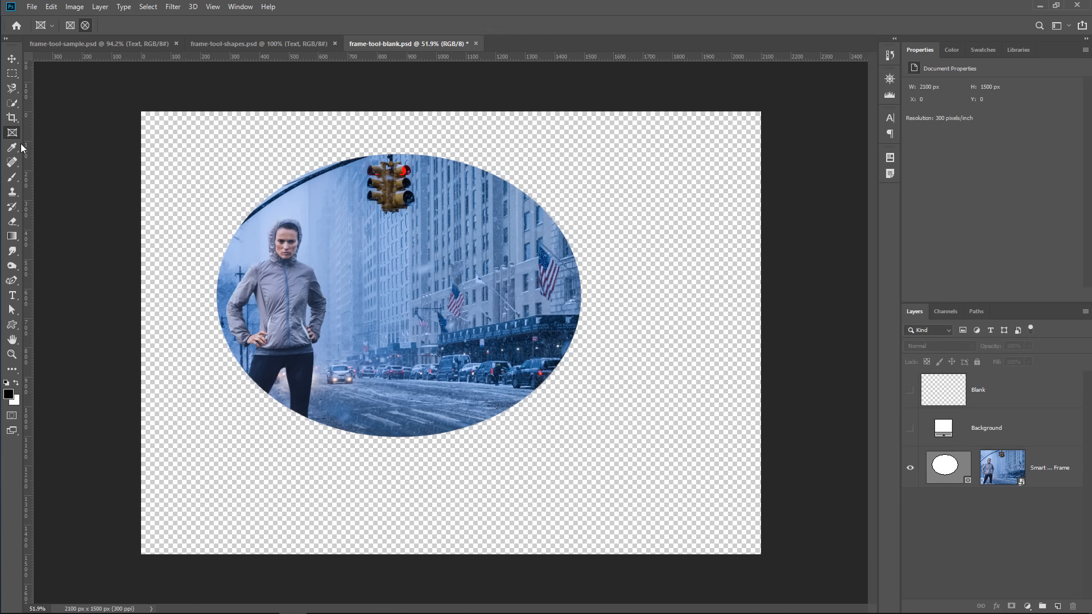
Step: Move the elliptical frame together with its image horizontally to about X 324 px
click(419, 312)
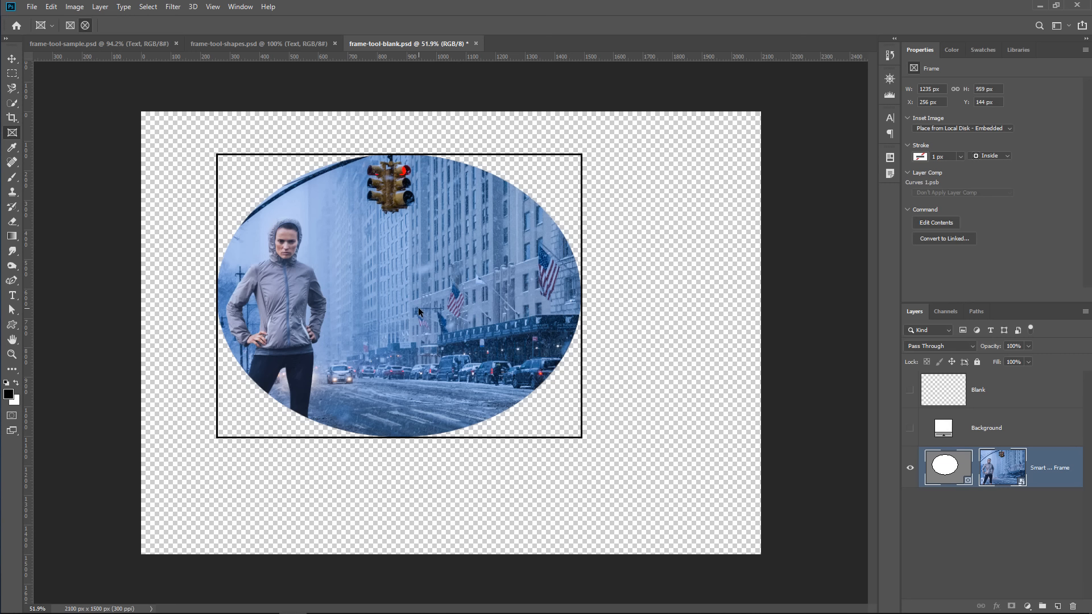
click(419, 312)
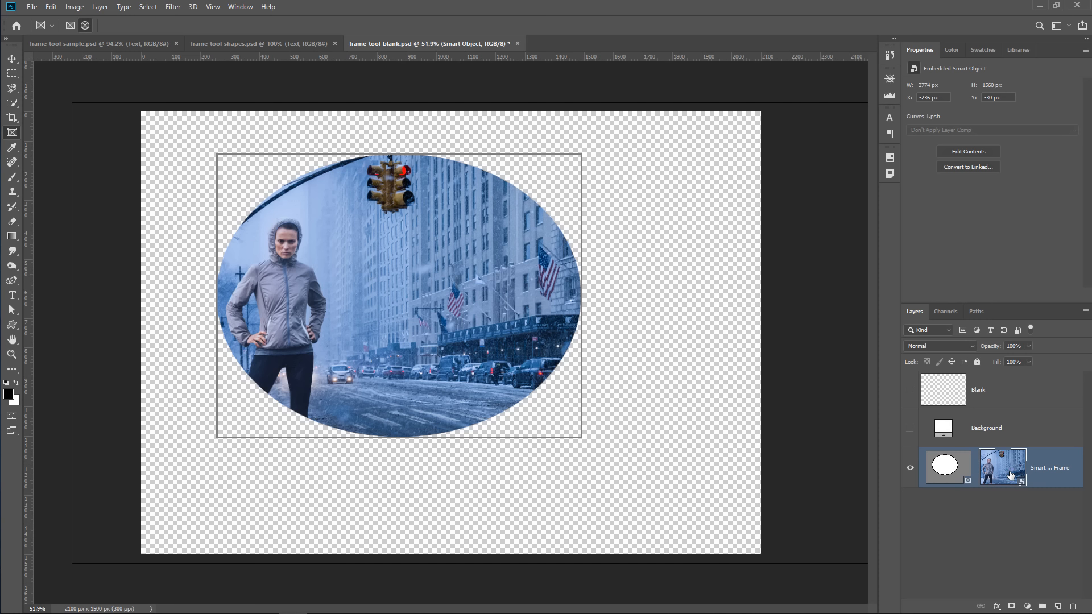
click(393, 283)
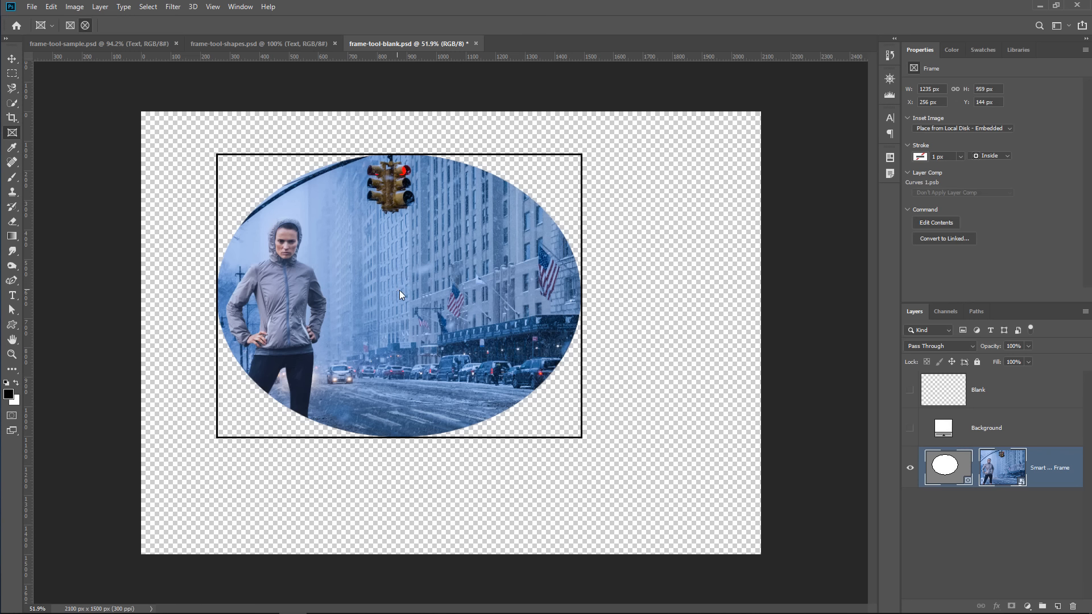
mouse_move(399, 290)
mouse_down()
mouse_move(377, 307)
mouse_move(414, 308)
mouse_move(405, 307)
mouse_up()
click(405, 307)
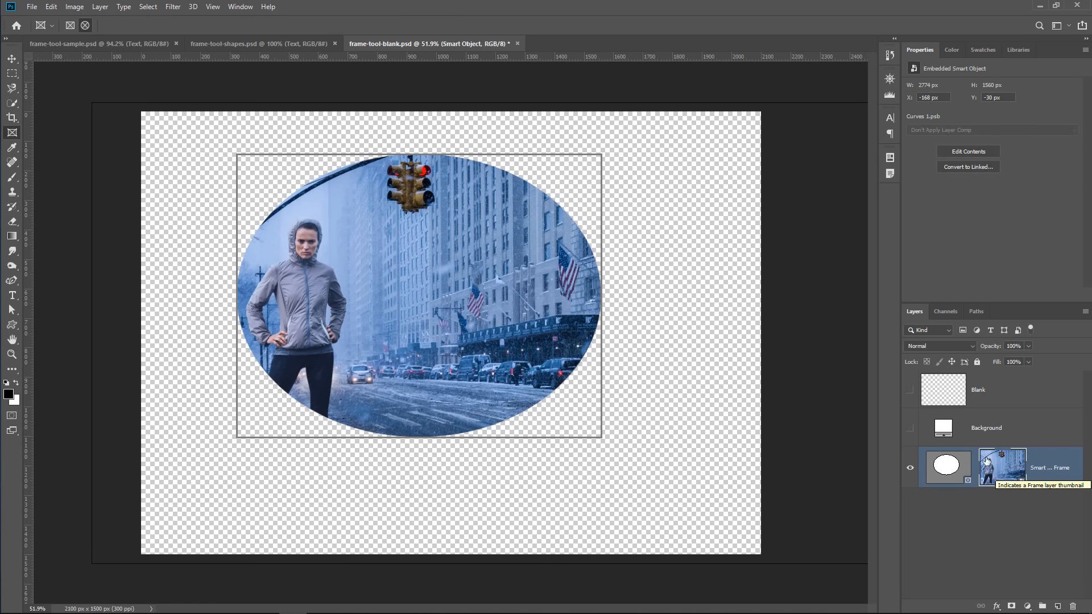
Step: Resize only the elliptical frame around the woman to about 895 × 862 px
click(601, 210)
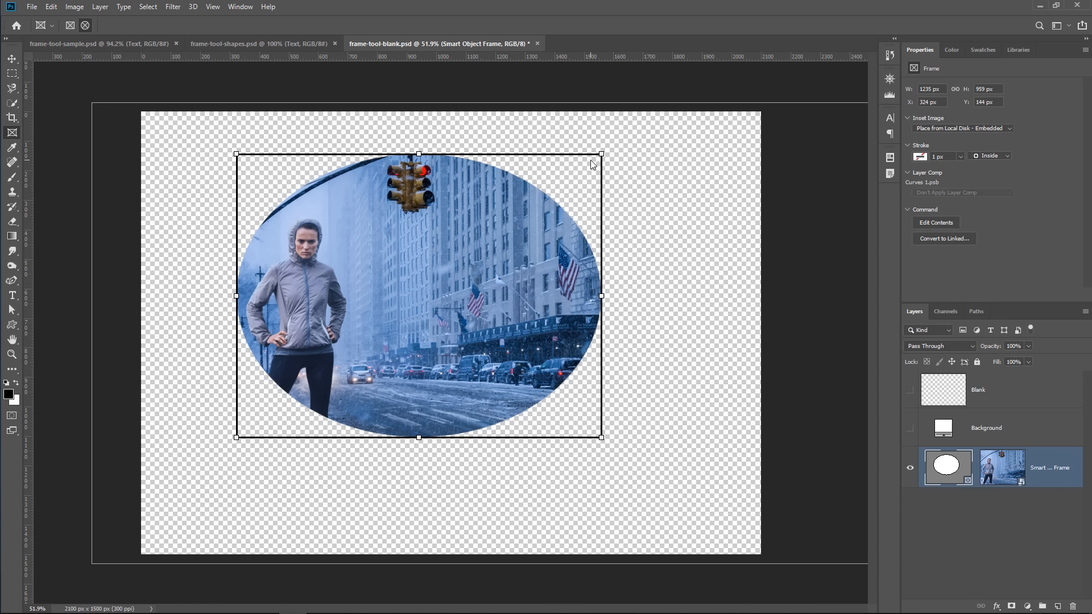
drag(602, 153, 500, 182)
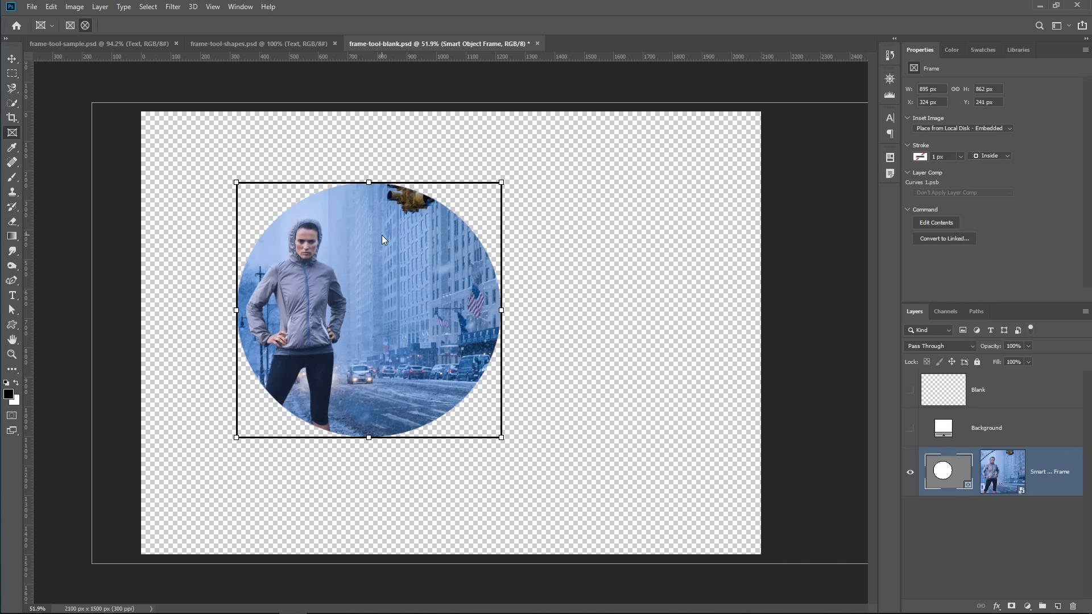
click(974, 516)
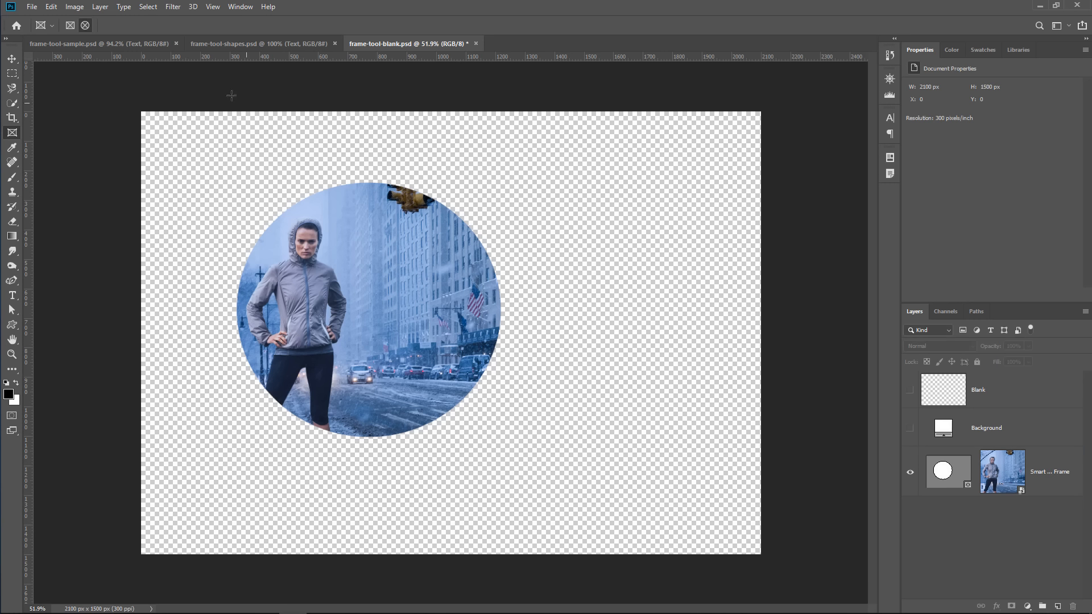
Step: Switch to frame-tool-sample.psd and hide the Image Placeholders group
click(102, 45)
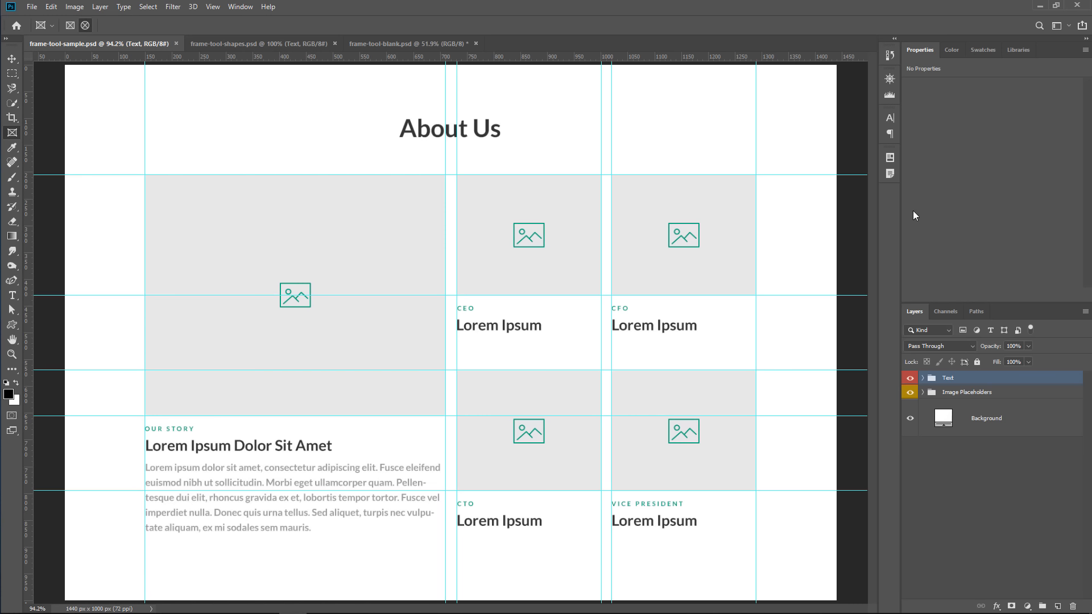
click(910, 392)
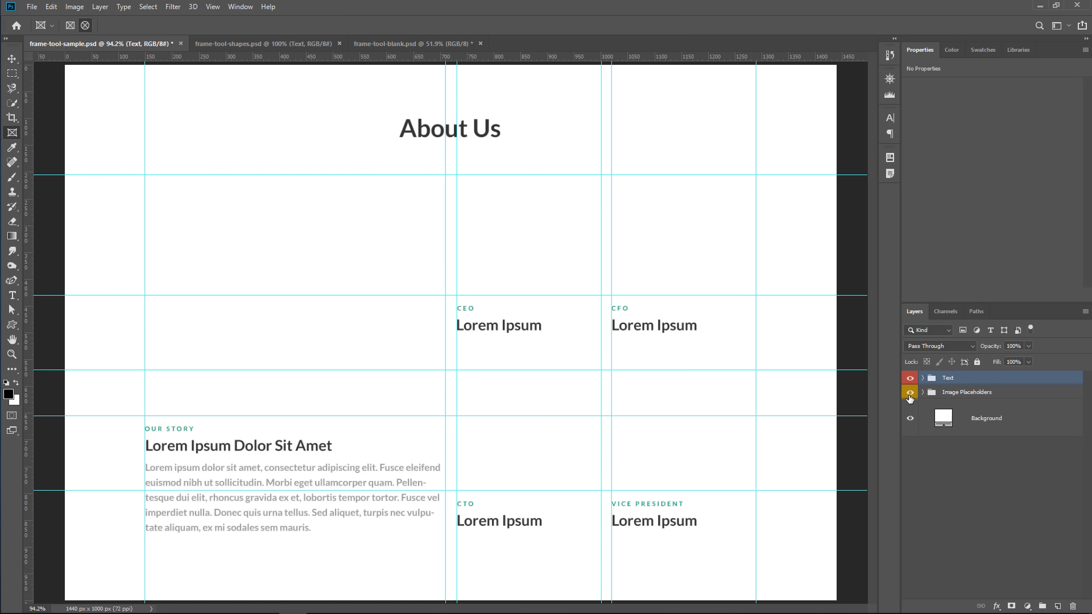
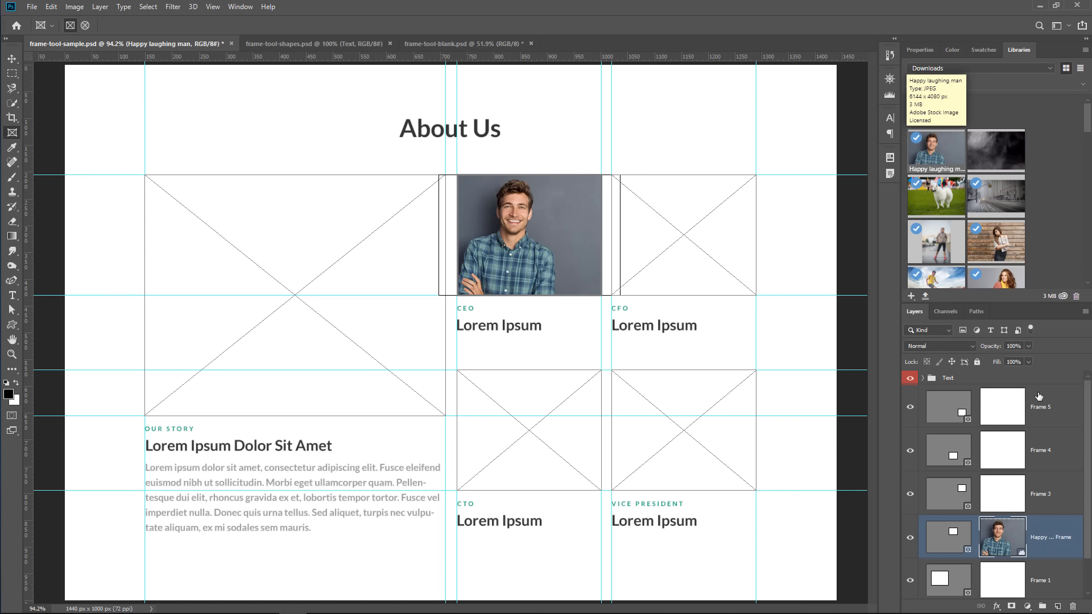
Step: Select the empty Vice President frame, Frame 5, and open Libraries as its inset image source
click(926, 48)
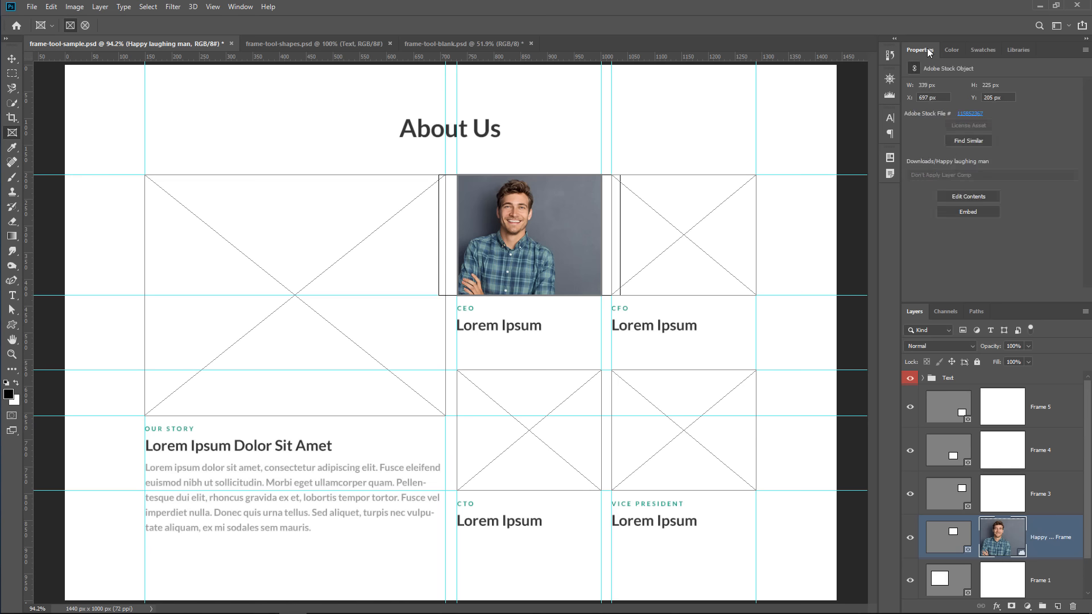
click(953, 409)
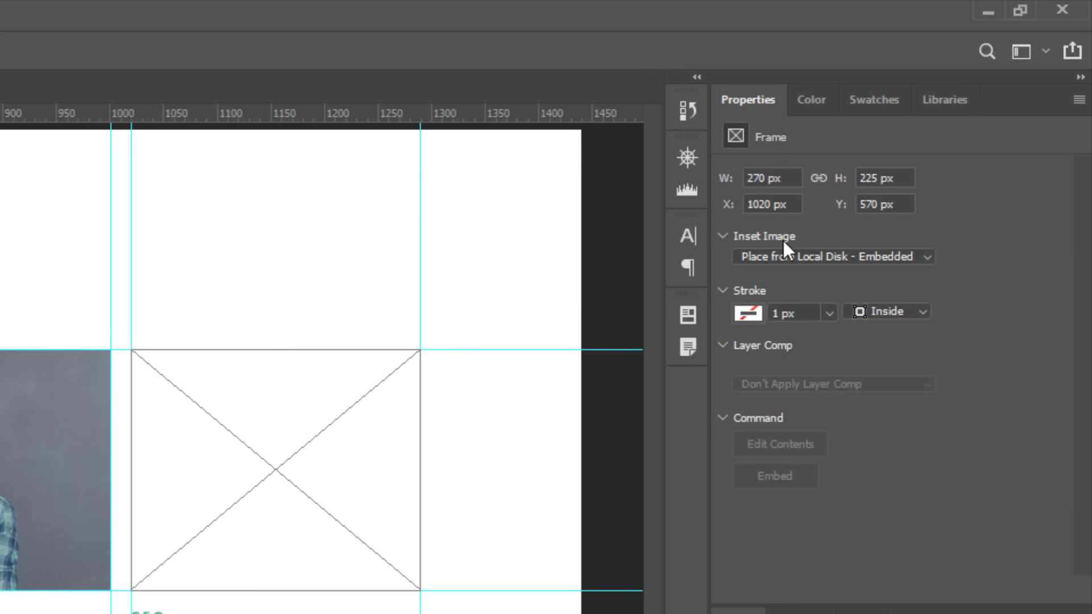
click(799, 258)
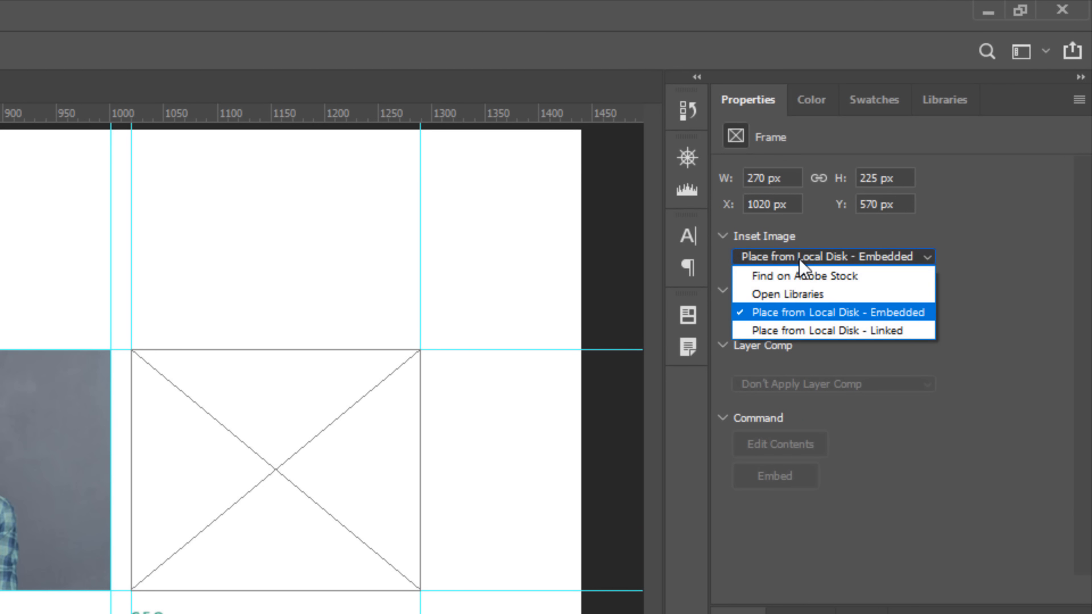
click(868, 294)
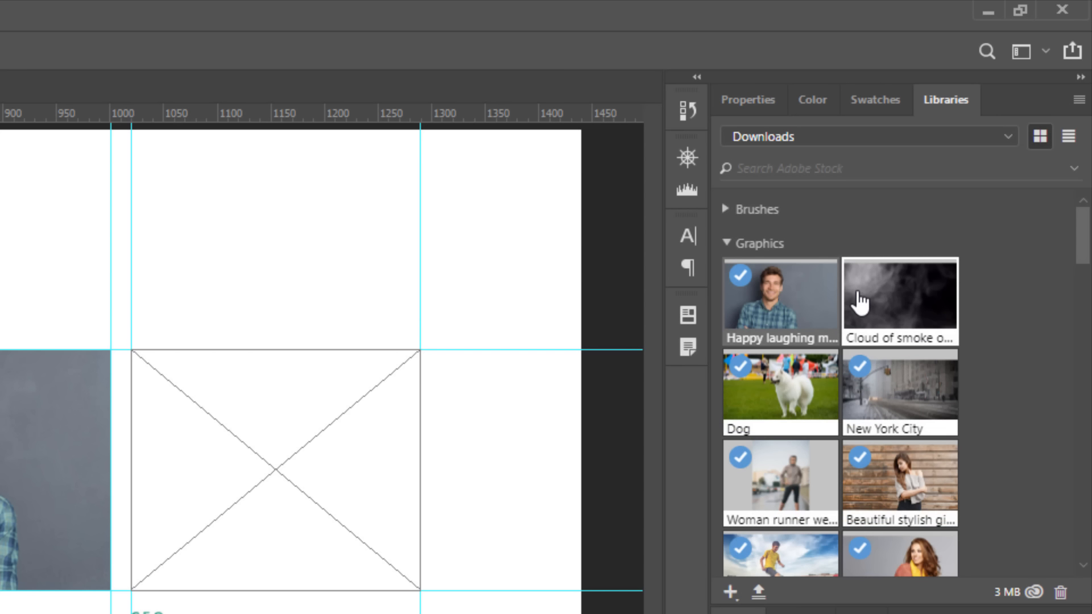
Step: Place jr-max.jpg from the local disk into Frame 5 as an embedded inset image
click(758, 99)
click(810, 255)
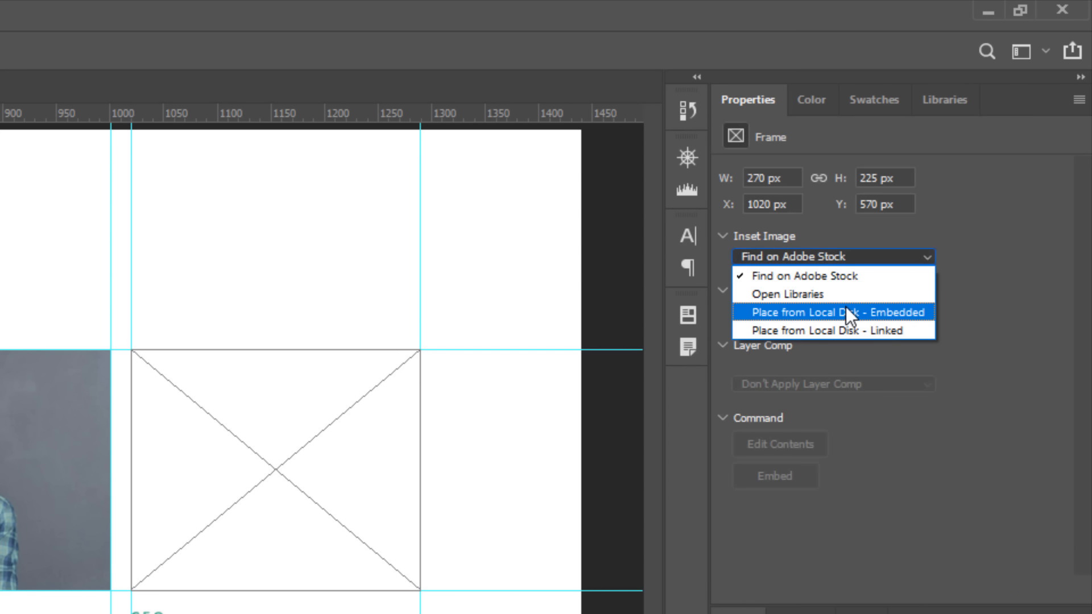
click(897, 314)
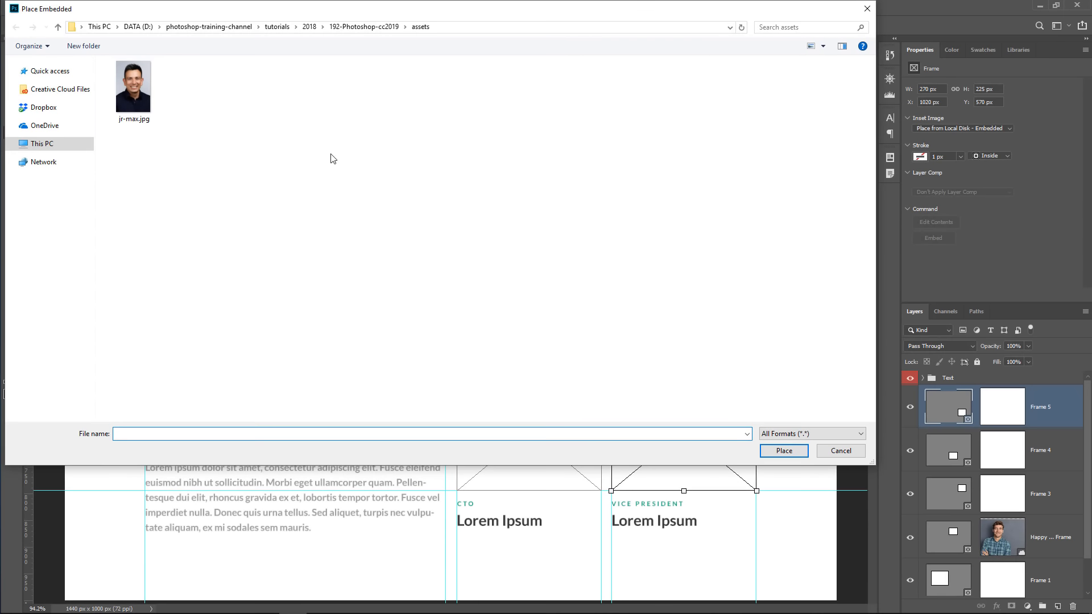
click(155, 107)
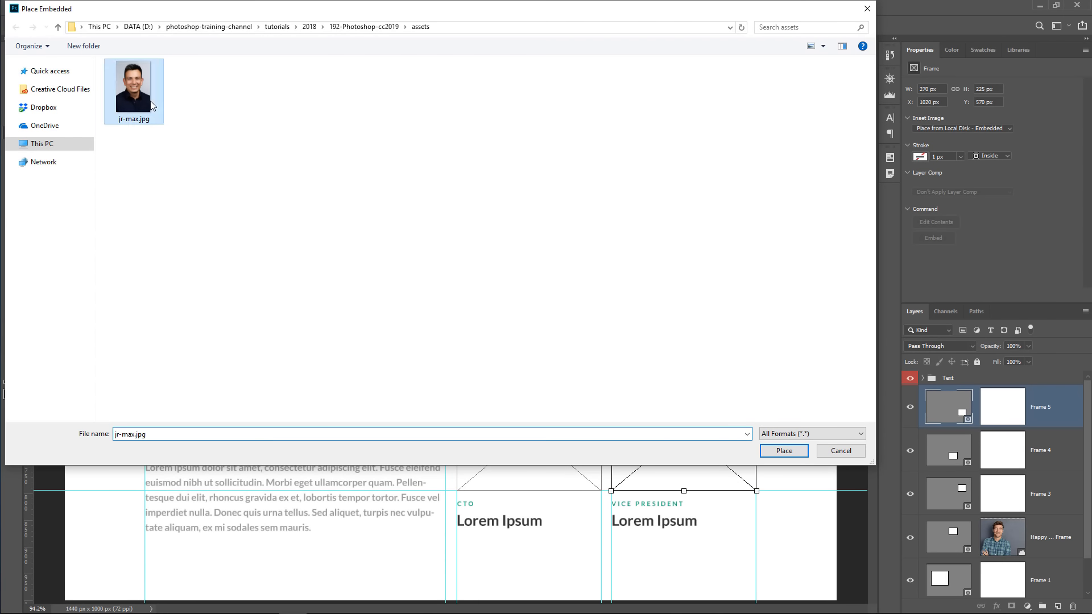
click(789, 453)
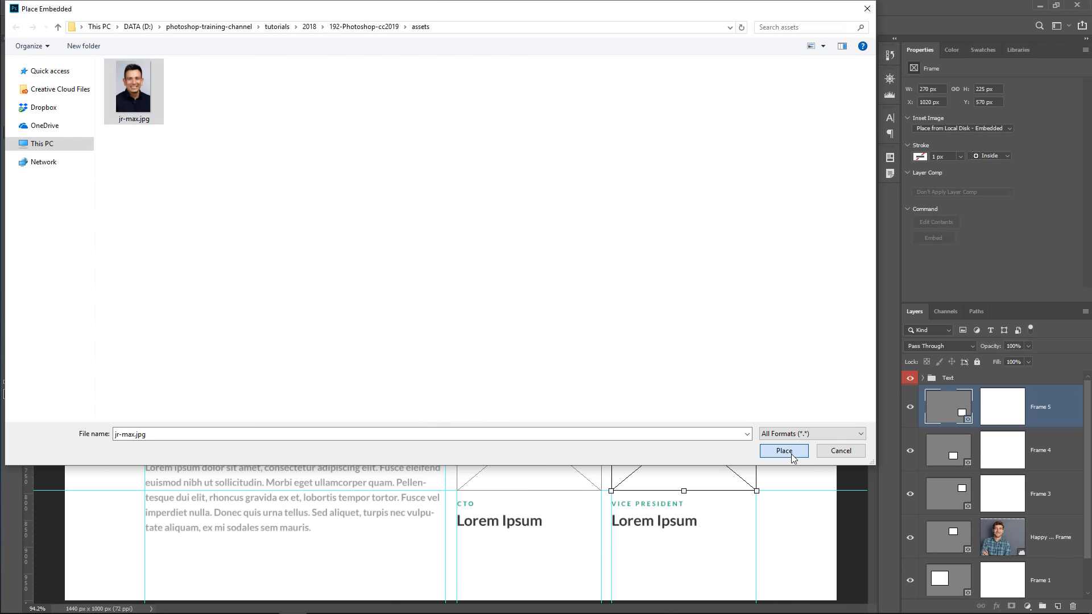
Step: Reposition the portrait inside the Vice President frame and give the frame a red stroke of 23.66 px
drag(687, 436, 685, 464)
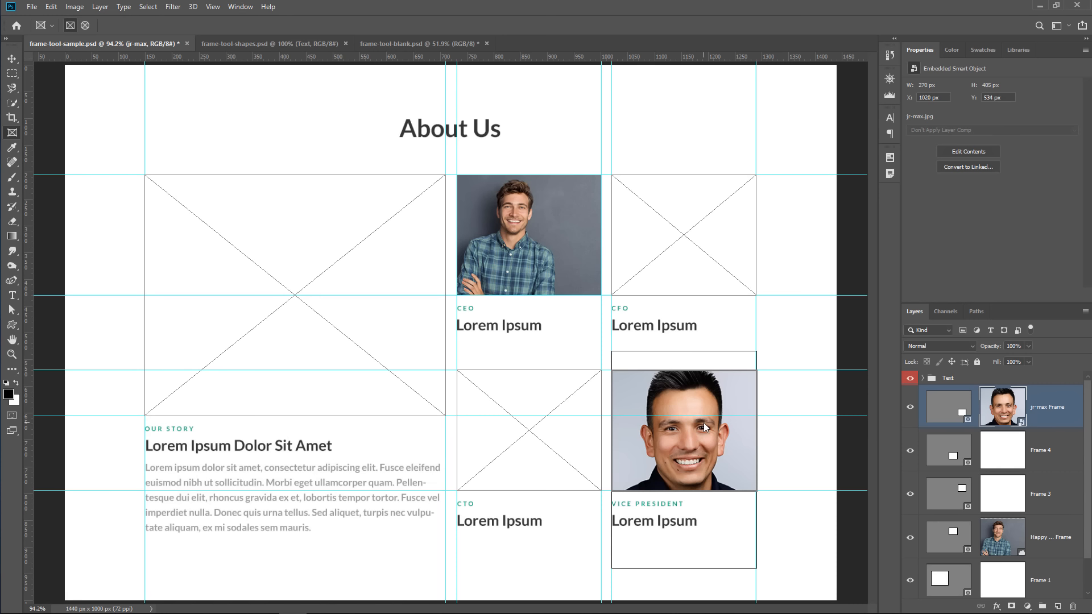
click(948, 422)
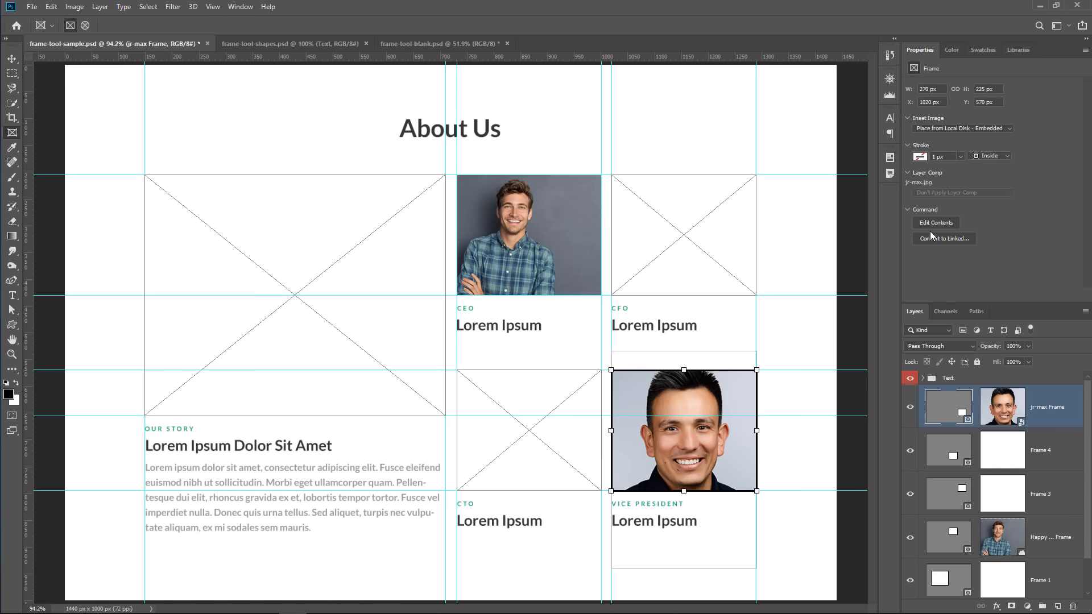
click(925, 156)
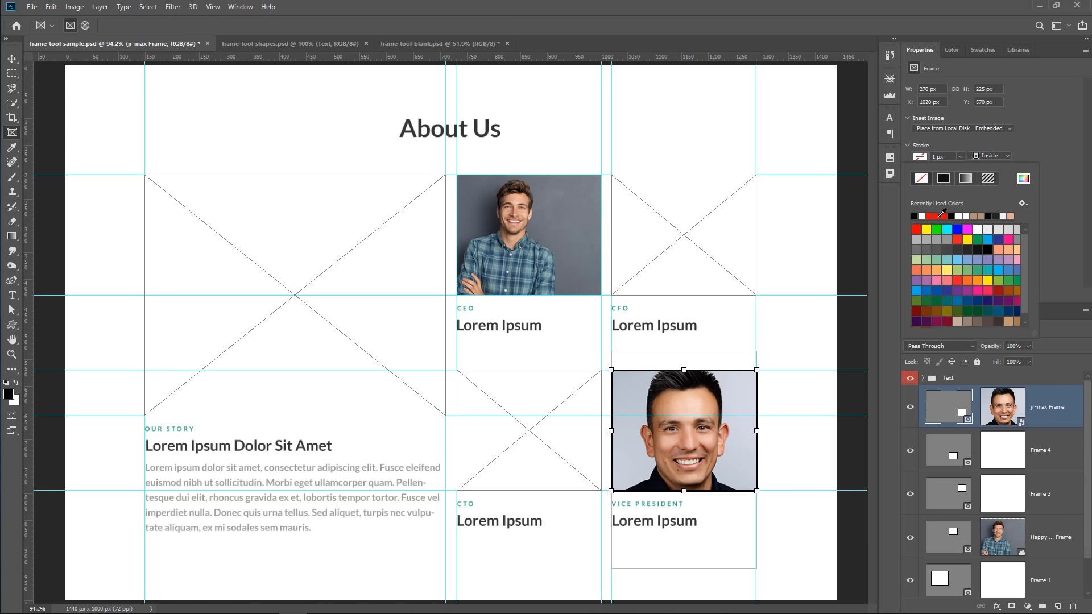
click(916, 228)
click(954, 150)
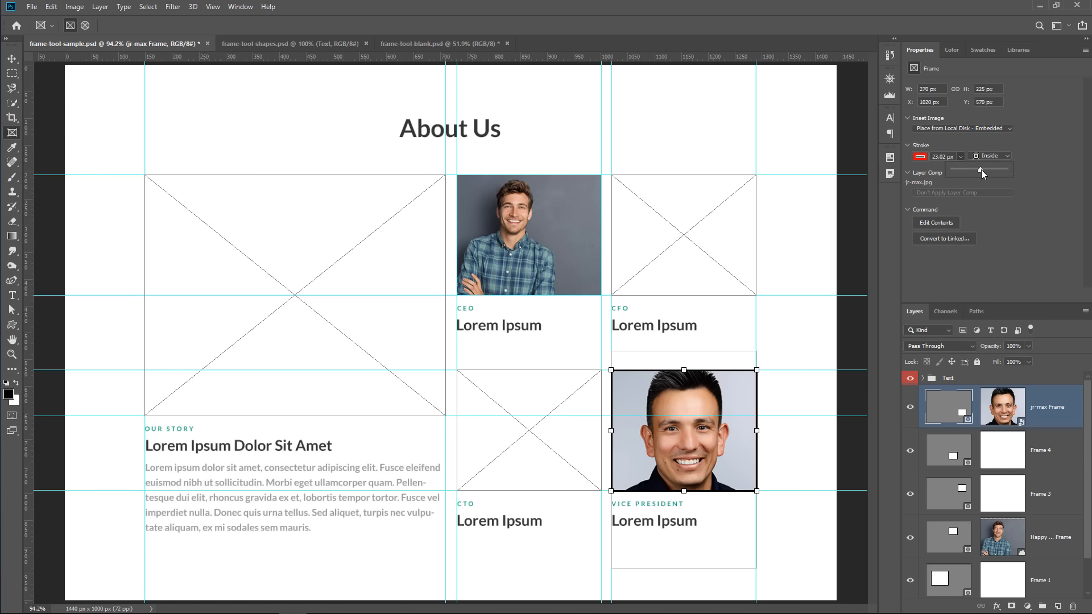
drag(981, 170, 977, 168)
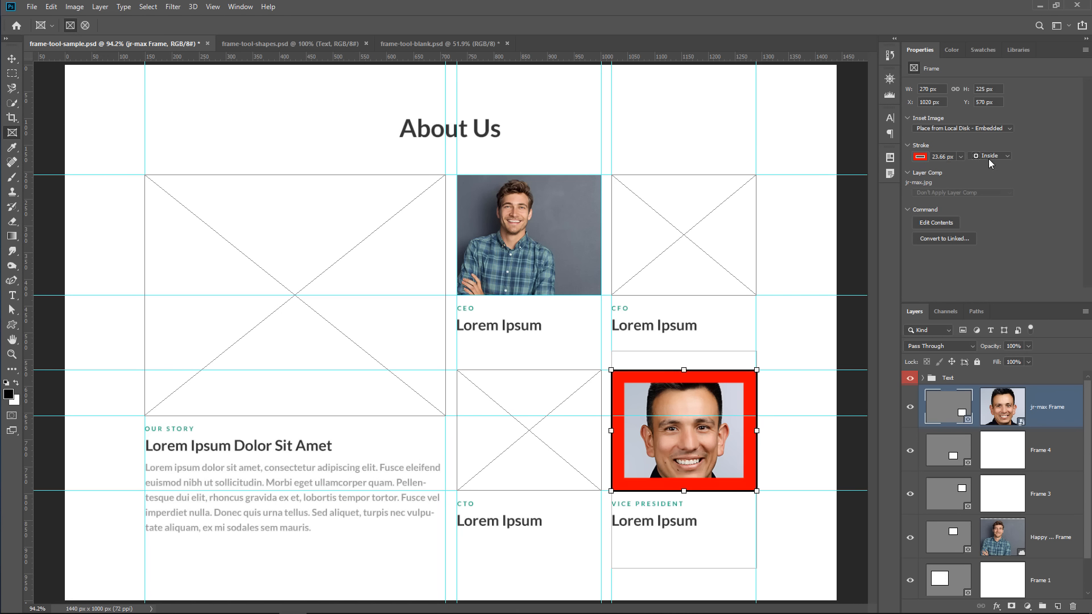
Step: Try the Center alignment for the red frame stroke and settle on Outside
click(989, 157)
click(999, 177)
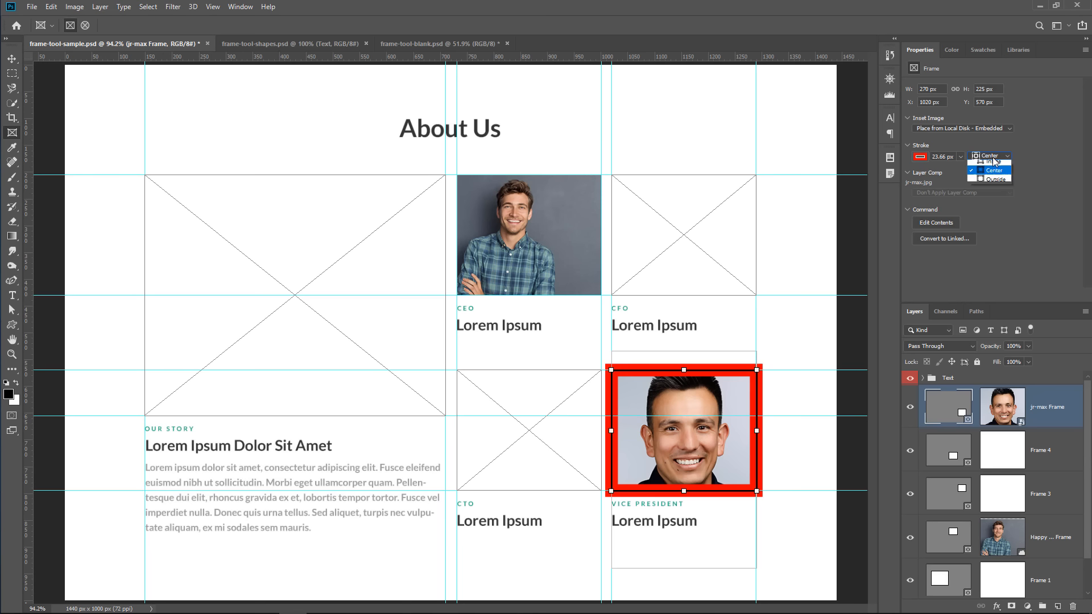
click(995, 179)
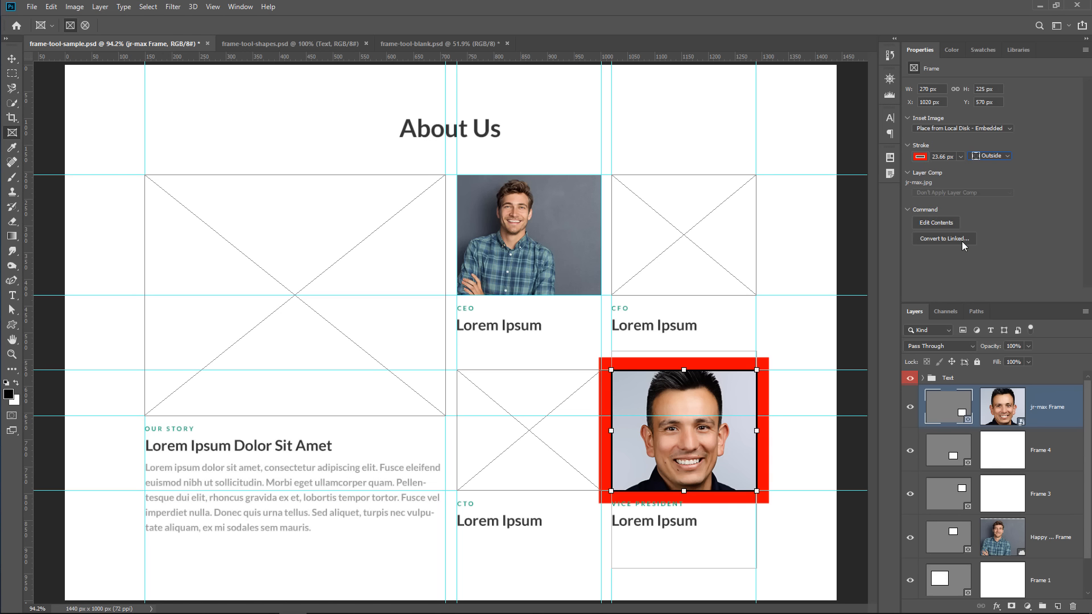
Step: View the embedded jr-max.jpg contents from both the frame and its inset image, closing the opened document each time
click(938, 224)
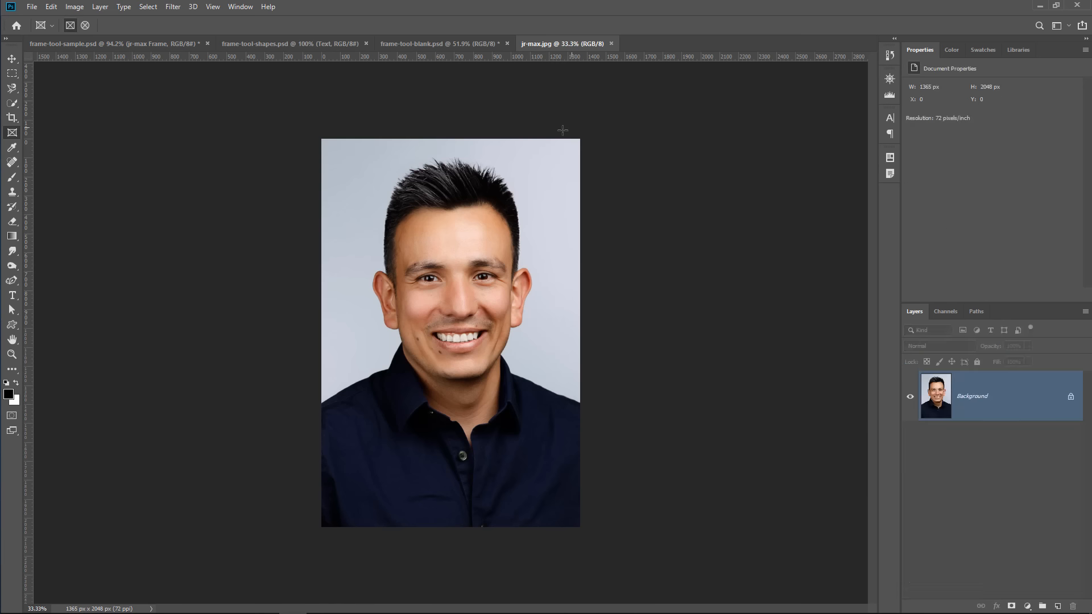
click(611, 43)
double_click(999, 410)
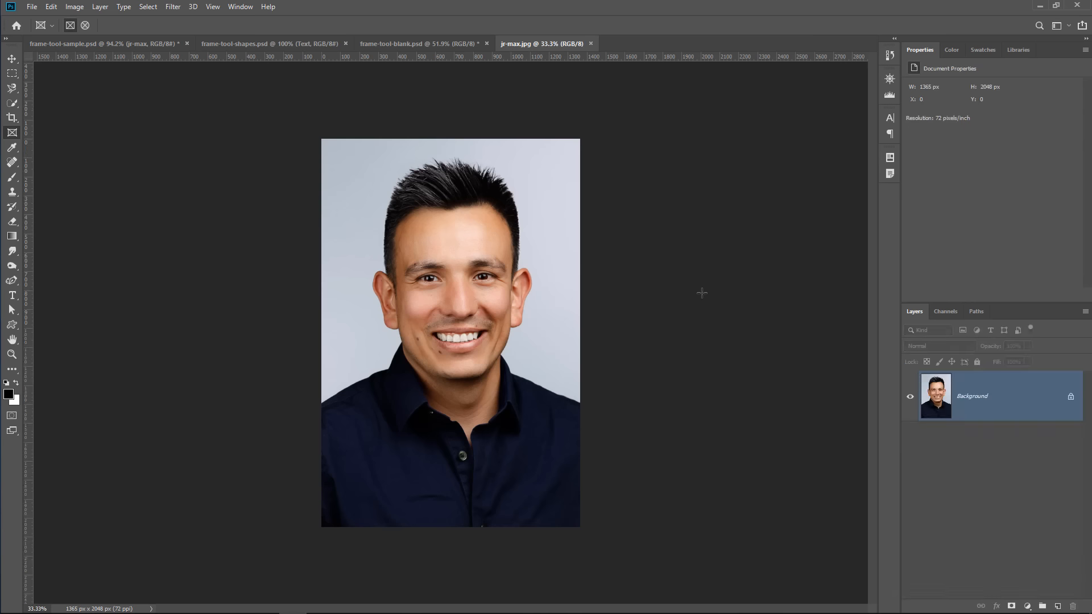
click(592, 44)
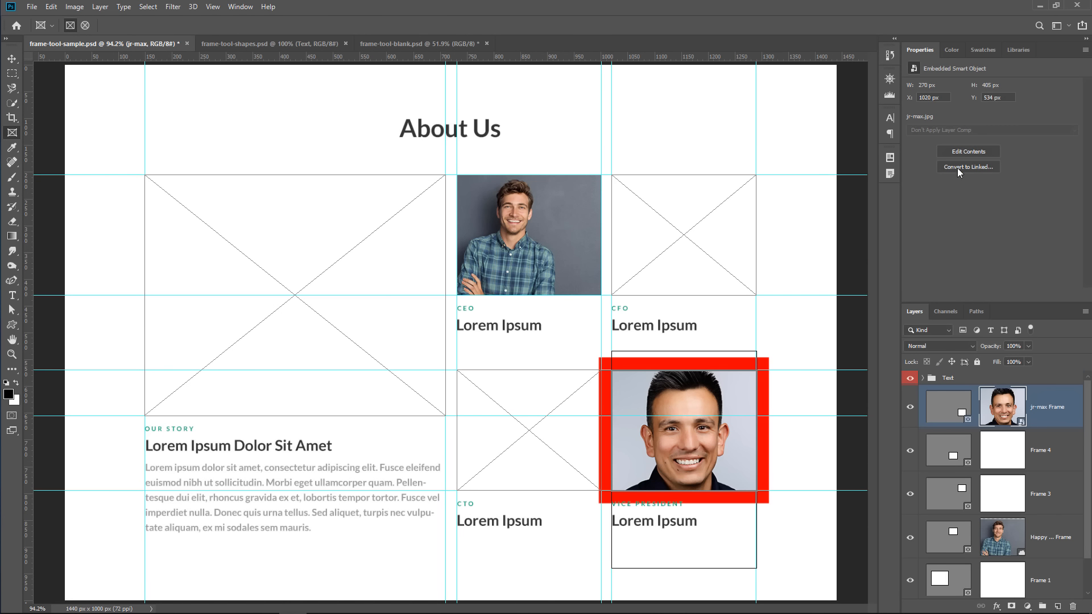
Step: Convert the embedded portrait to a linked smart object saved as image.jpg in the assets folder
click(968, 168)
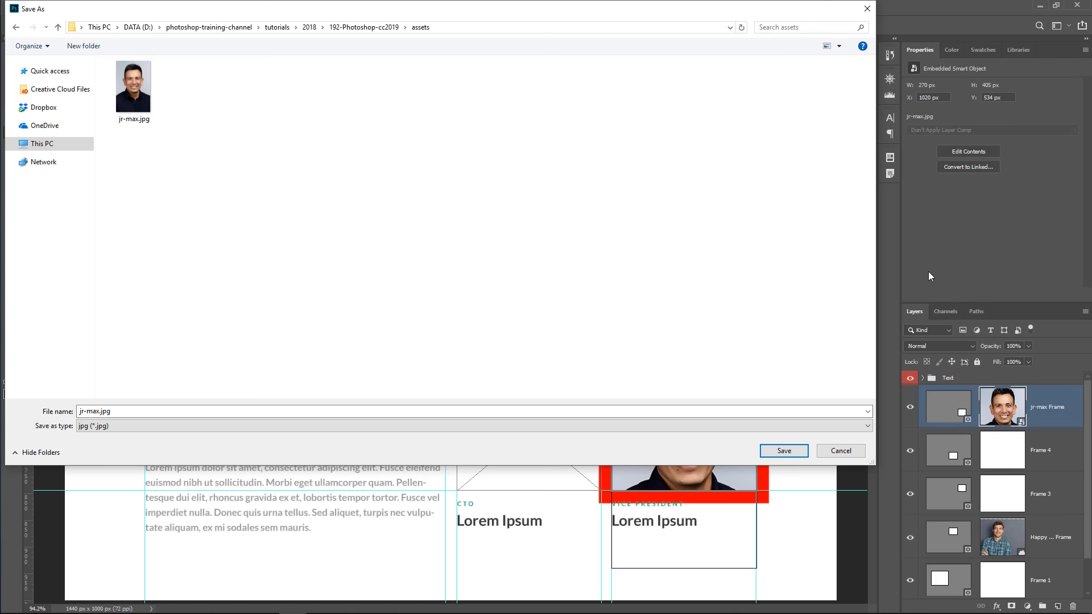
click(191, 413)
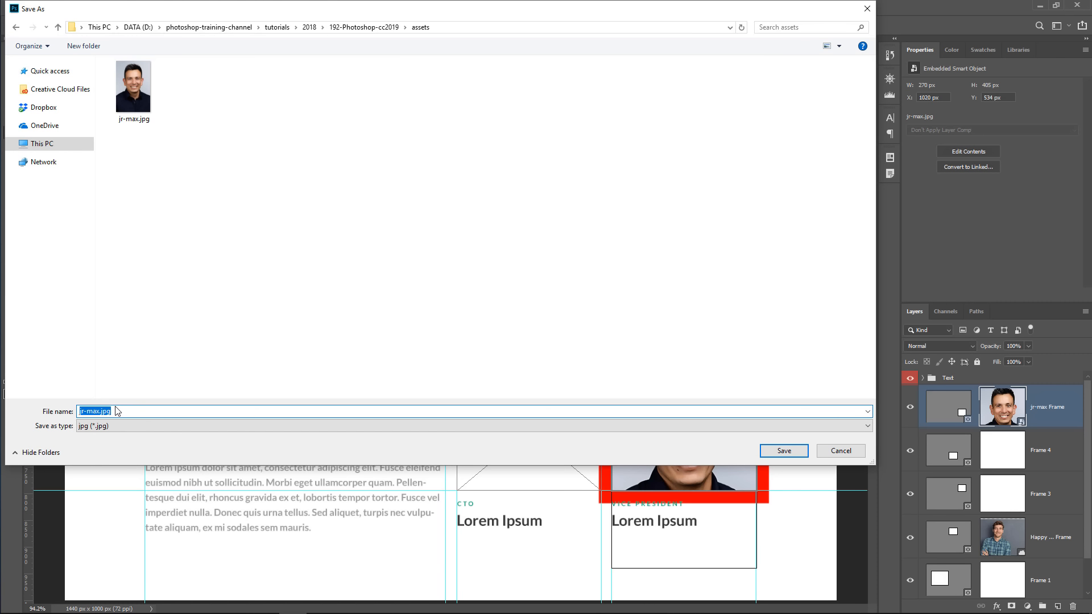
text(image)
click(783, 450)
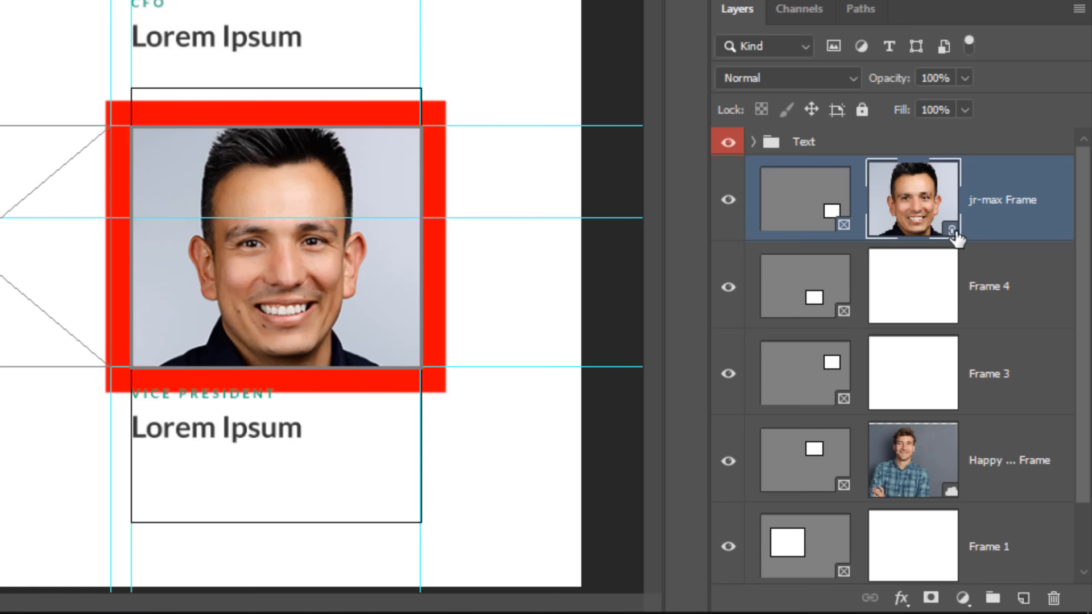
Step: View the linked image.jpg contents of the Vice President frame and close the opened document
click(951, 230)
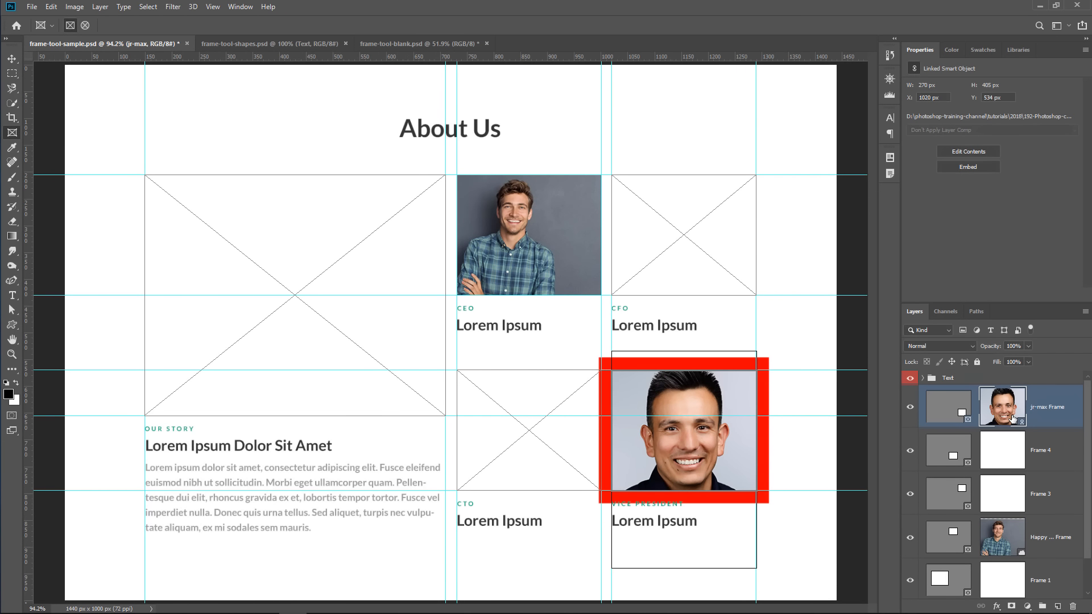
double_click(1012, 419)
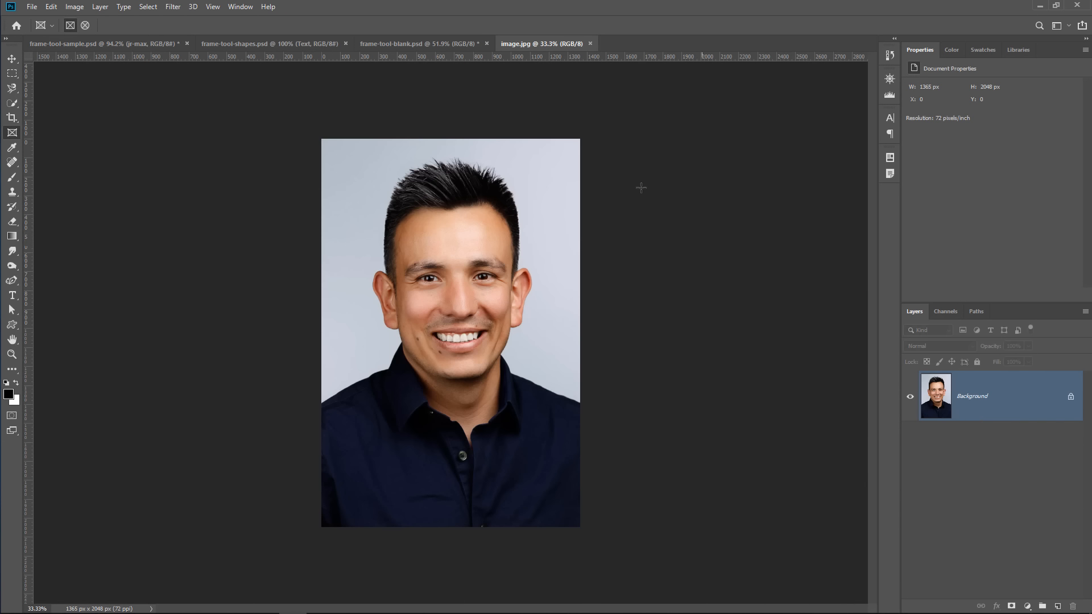
click(590, 44)
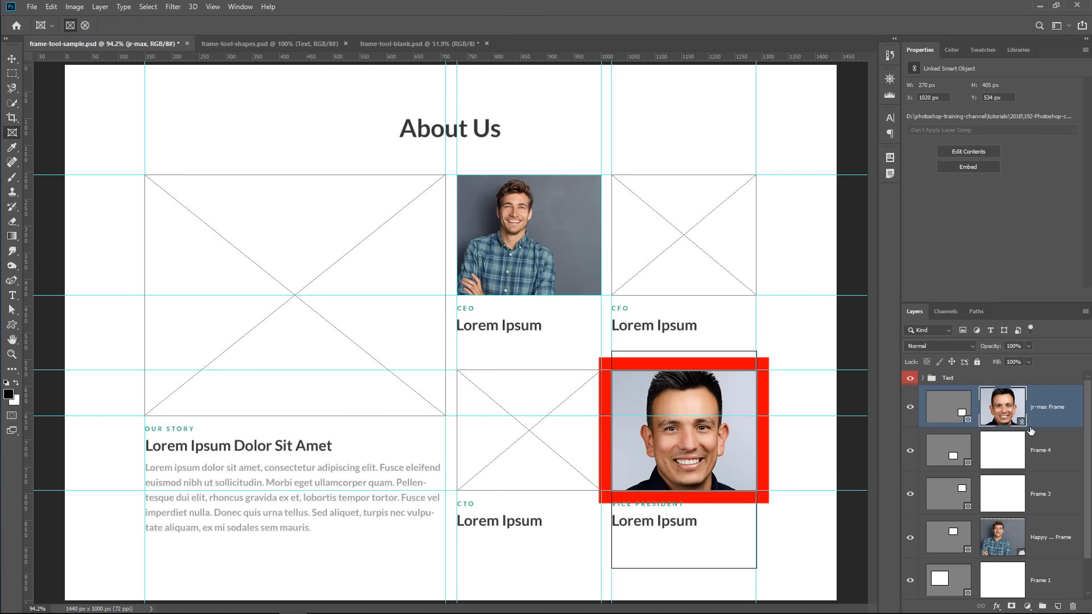
Step: Embed the linked portrait back into the document and select its frame
click(974, 167)
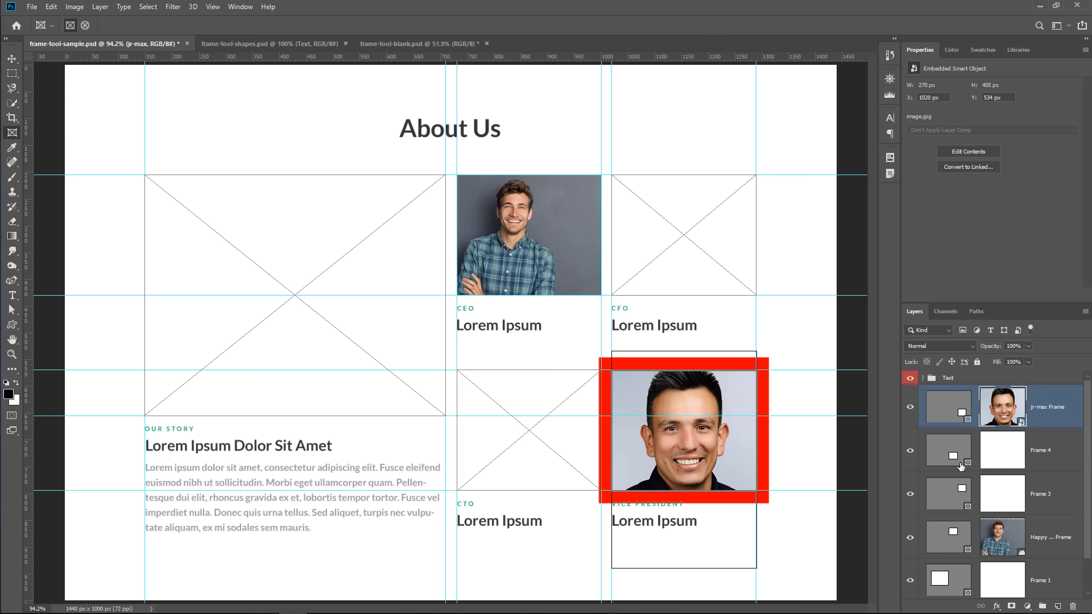
click(948, 407)
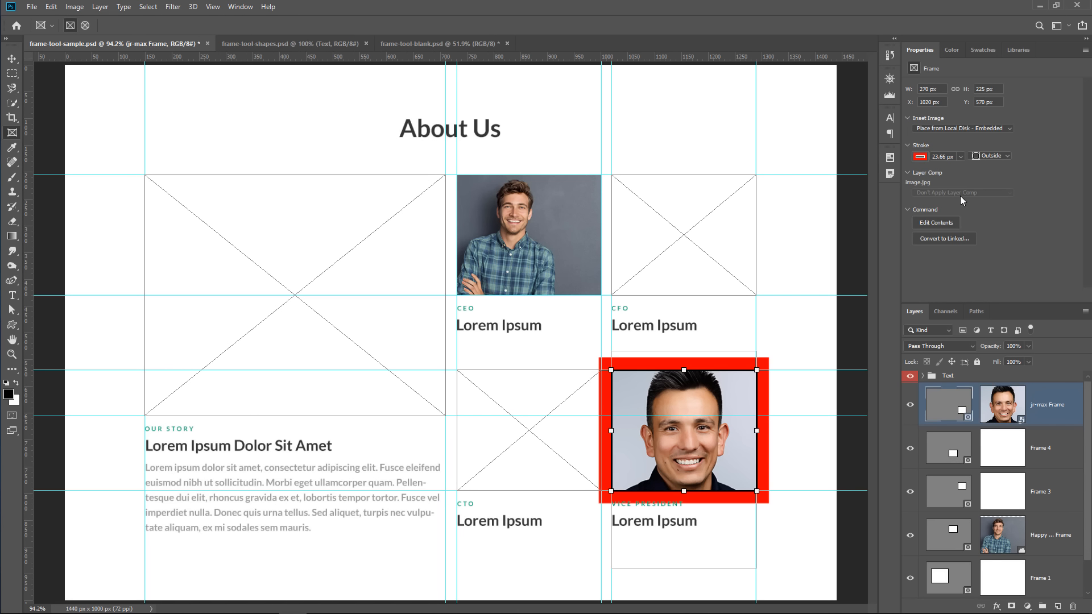
Step: Create a new Web Large document of 1920 × 1080 px at 72 ppi with a white background
click(32, 7)
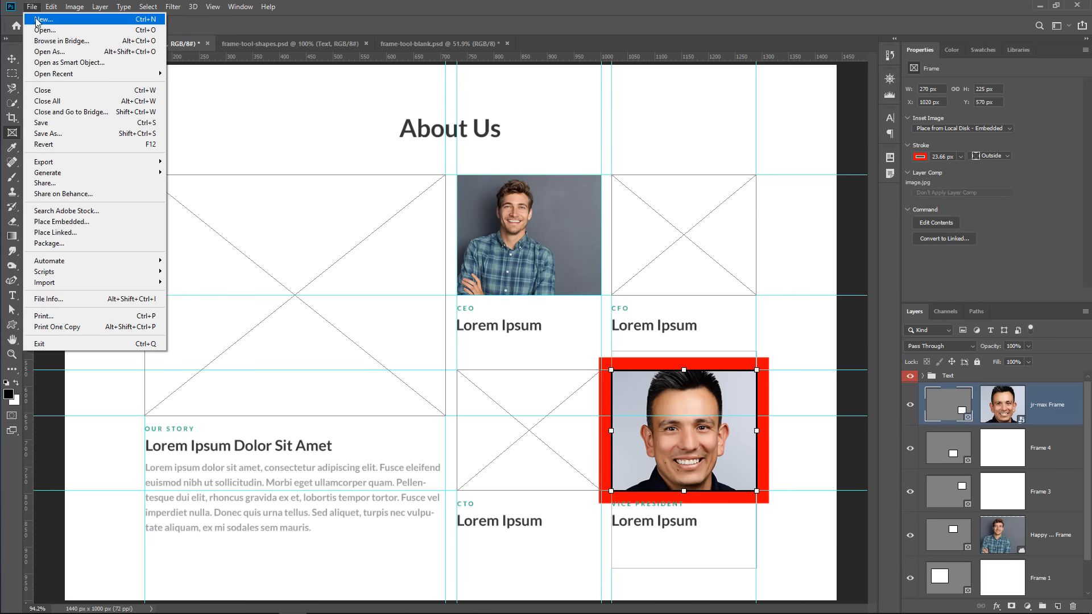
click(36, 20)
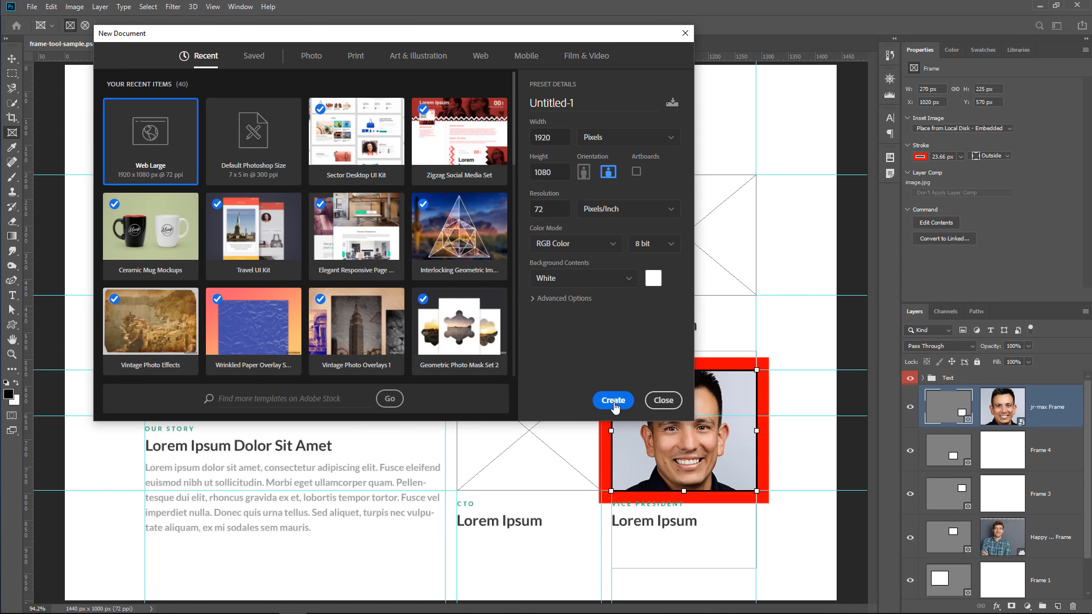
click(613, 400)
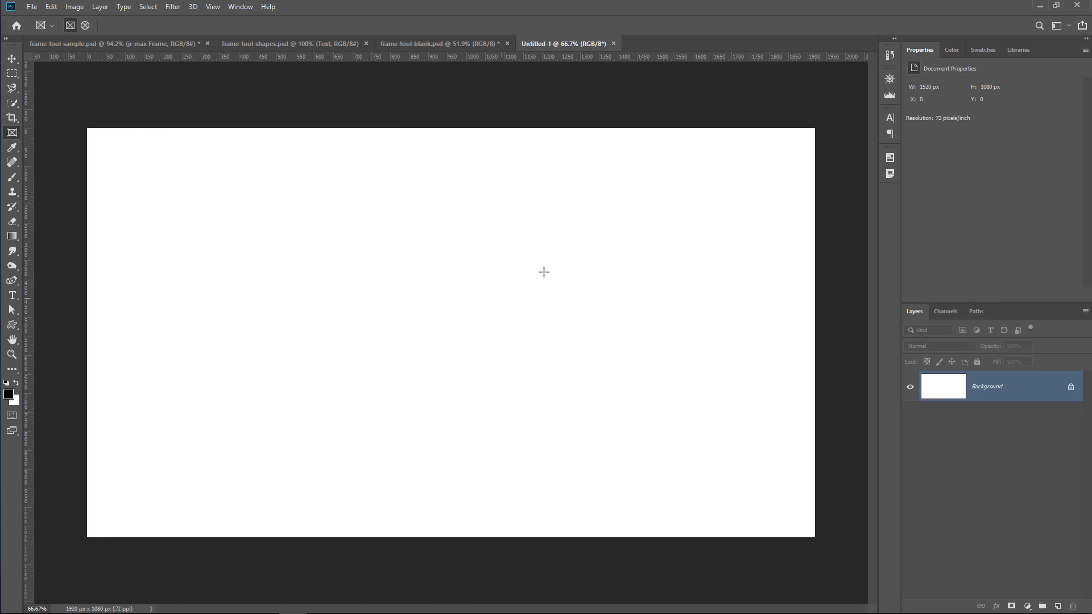
Step: Place the sunset jogger image from the Downloads library and enlarge it to about 1967 × 1355 px, covering the canvas
click(1019, 50)
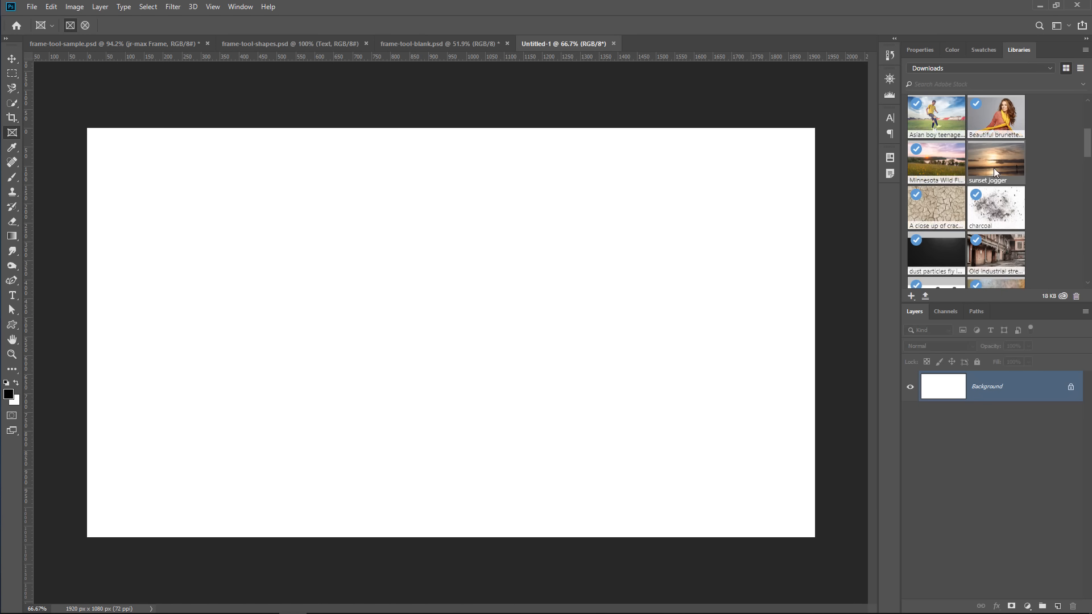
drag(994, 168, 397, 309)
drag(641, 466, 814, 602)
drag(137, 127, 74, 89)
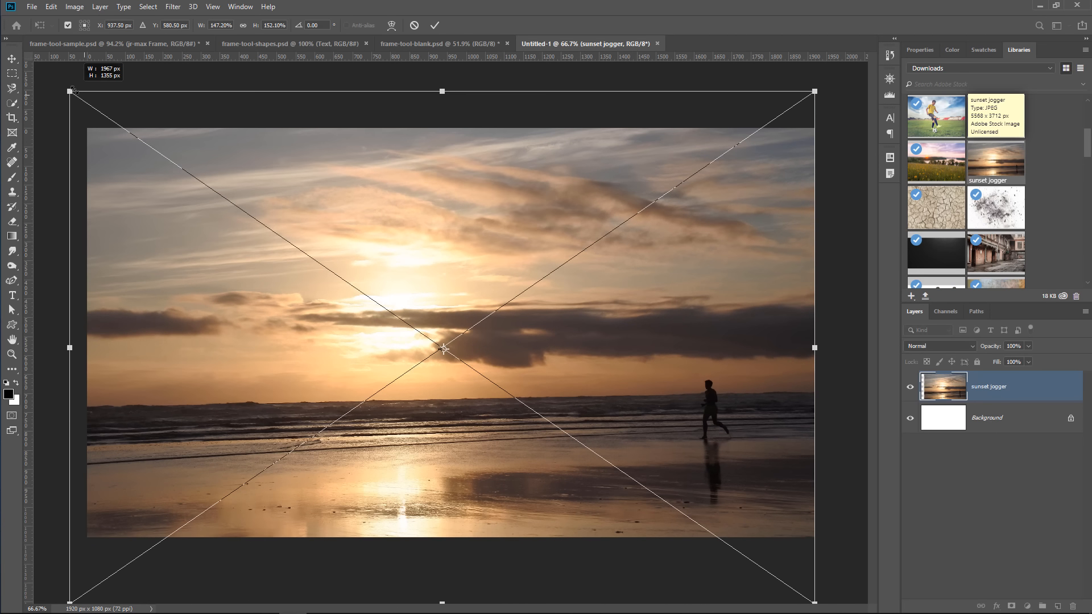
key(Return)
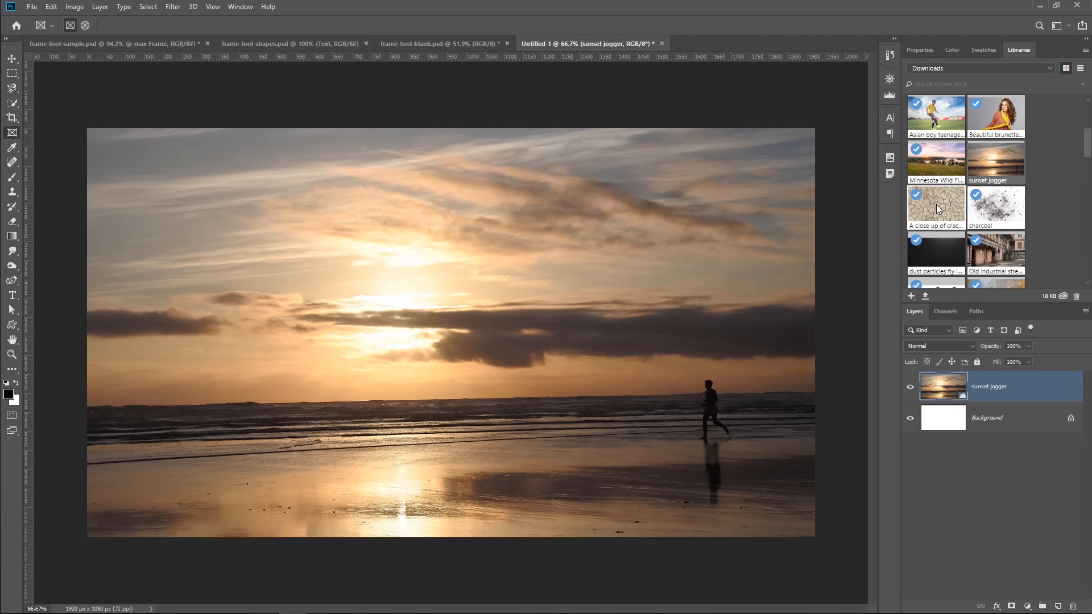
Step: Place the cracked mud close-up from the library and scale it to cover the whole canvas
drag(936, 203, 414, 324)
drag(631, 487, 826, 608)
drag(178, 152, 42, 49)
key(Return)
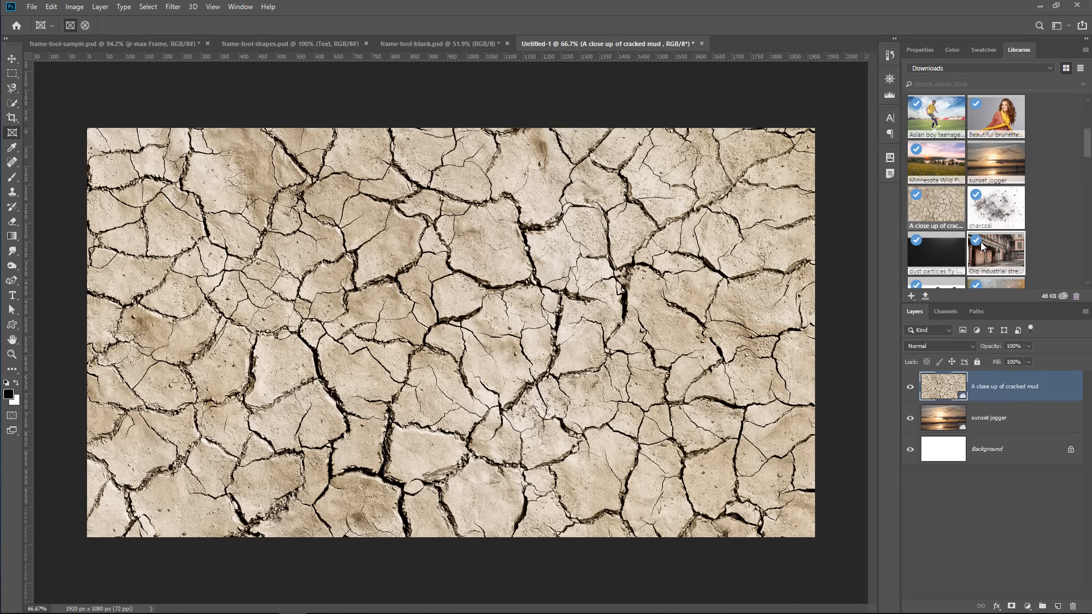
Step: Place the old industrial street image from the library, then scale and position it to cover the whole canvas
scroll(998, 147, down, 3)
drag(997, 147, 393, 364)
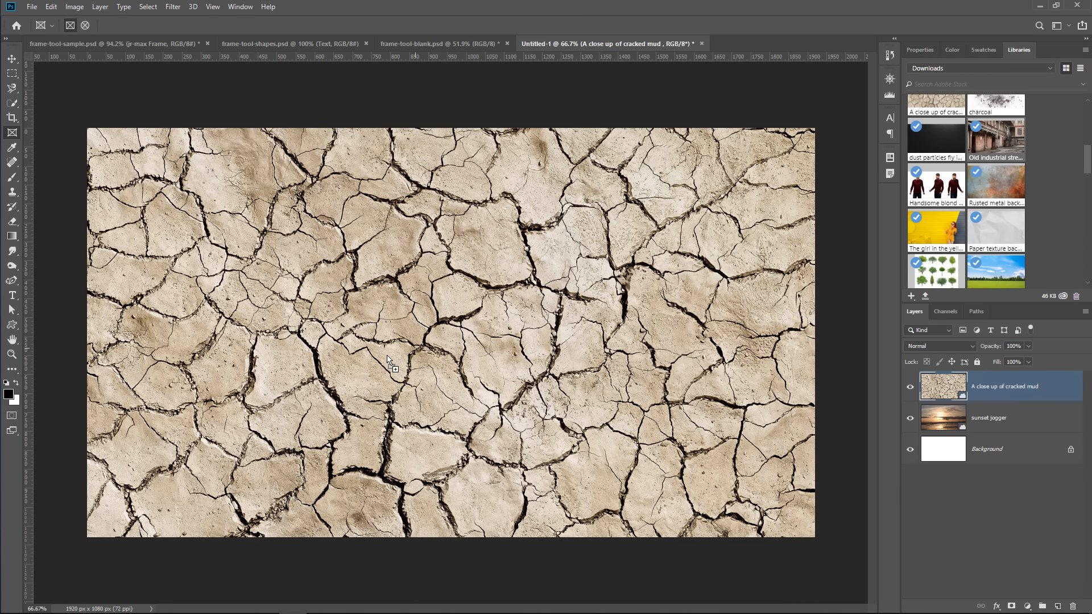
drag(550, 478, 710, 585)
drag(634, 237, 879, 102)
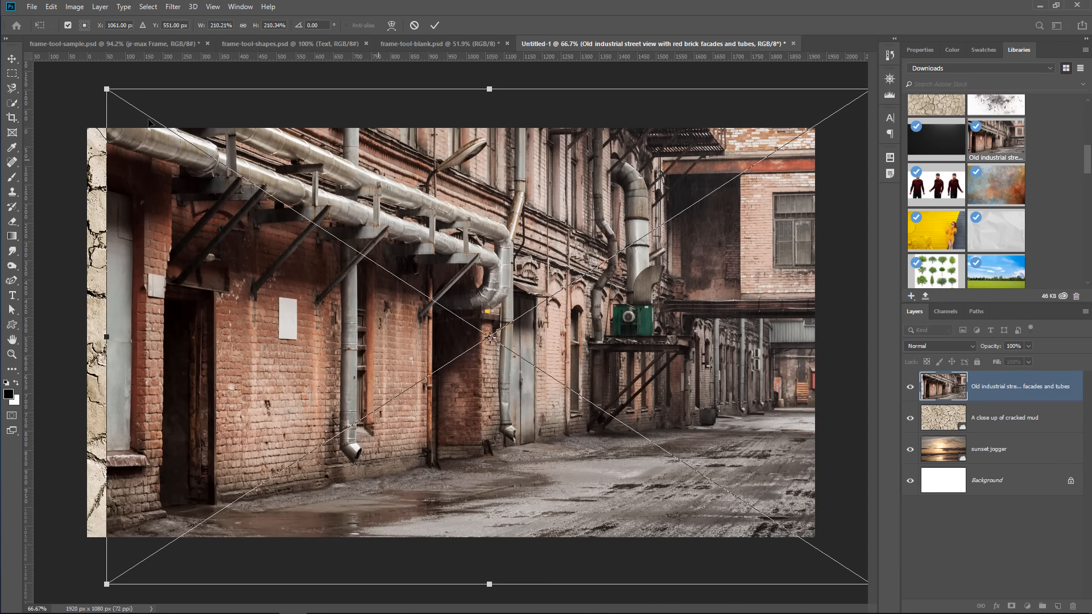
drag(106, 91, 64, 69)
drag(615, 290, 558, 301)
key(Return)
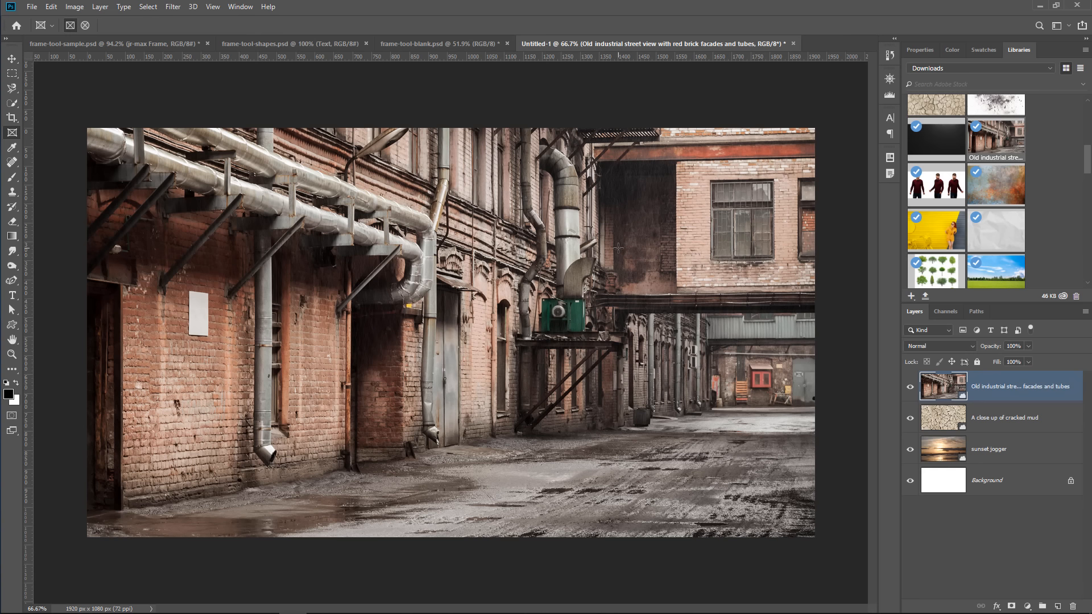
Step: Show the Layer Comps panel and hide every layer except the old industrial street image
click(238, 8)
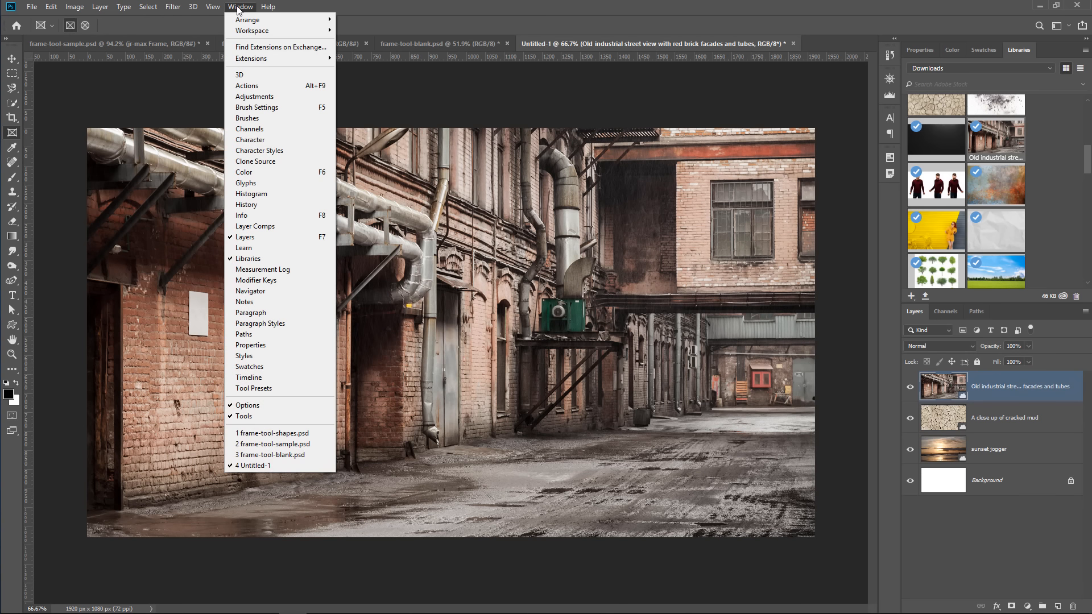
click(256, 226)
drag(874, 224, 874, 265)
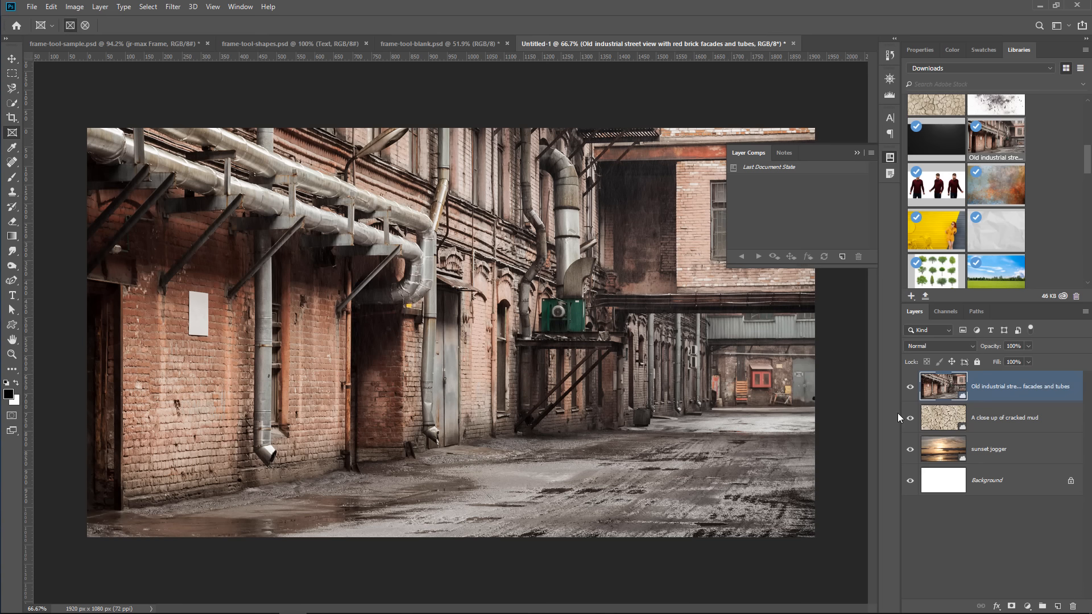
click(957, 347)
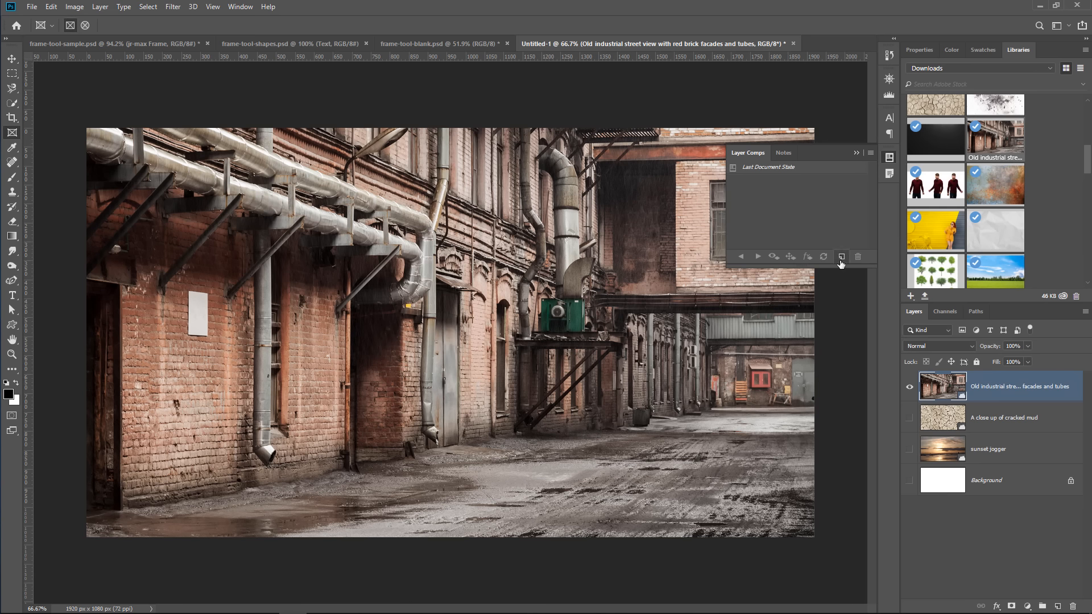
Step: Create a layer comp named Alley that records layer visibility only
click(841, 257)
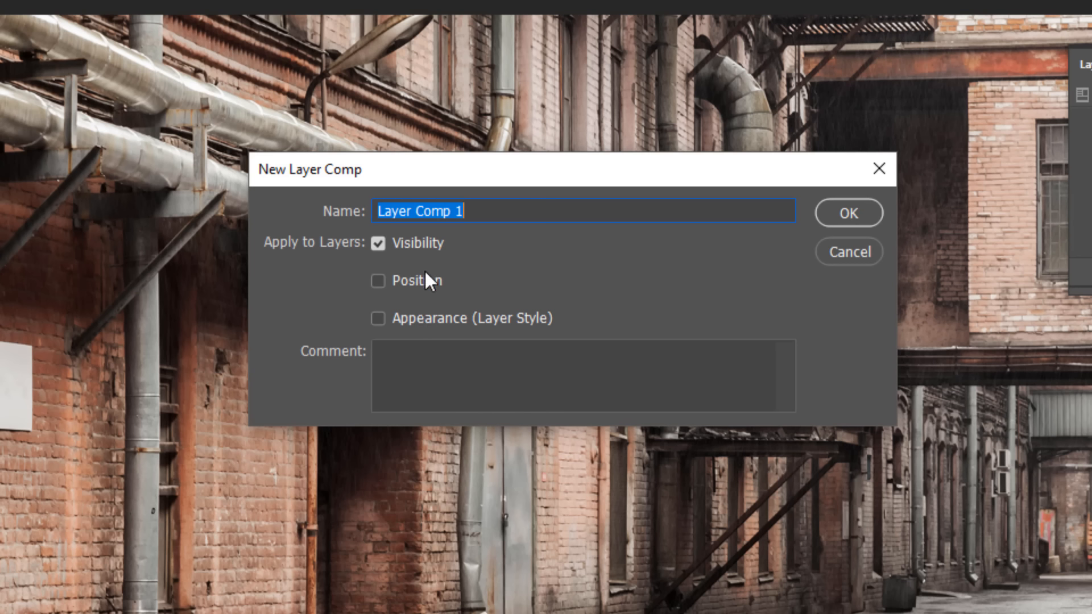
text(A)
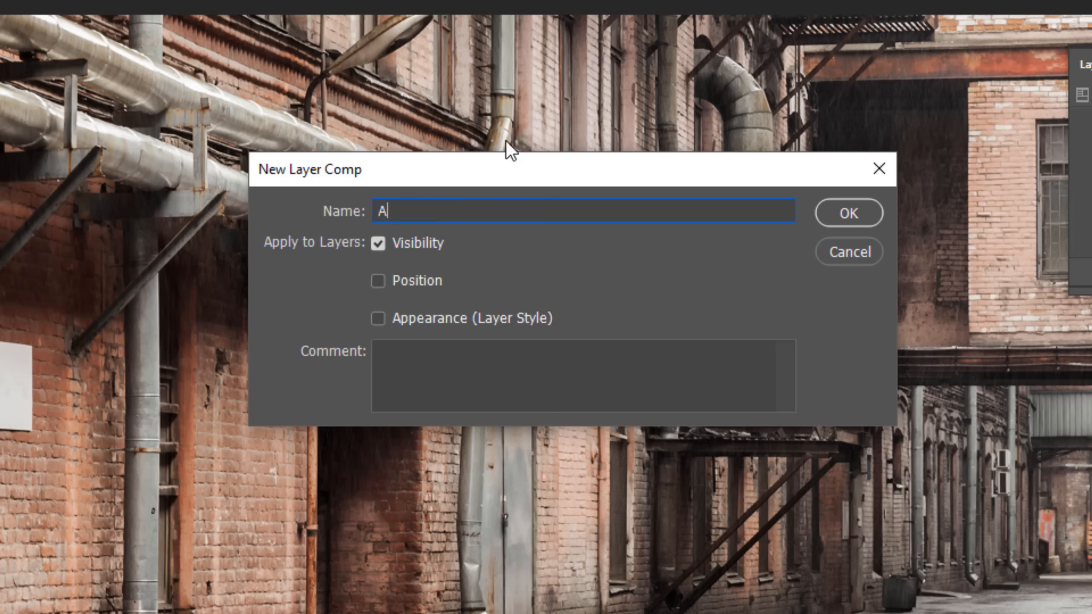
text(lley)
key(Return)
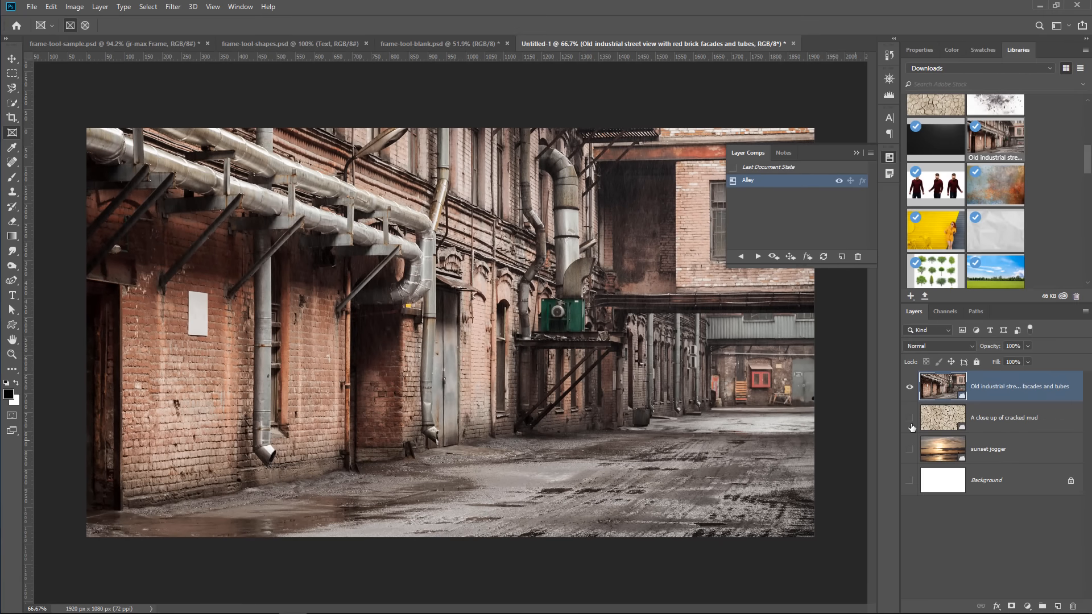
Step: Hide the old industrial street layer and show the cracked mud layer
click(909, 387)
click(909, 418)
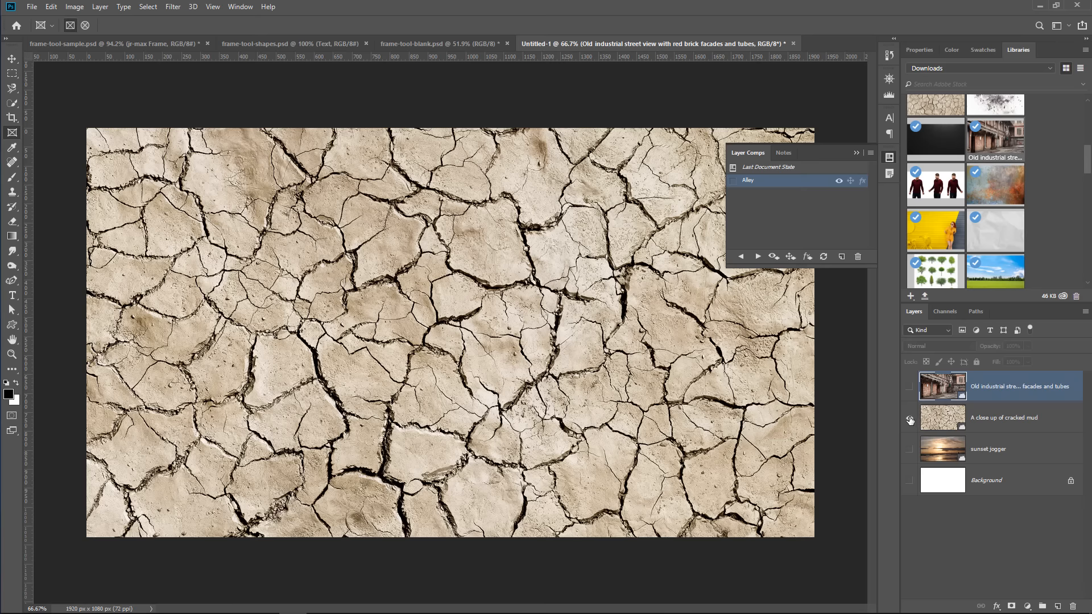
Step: Create a layer comp named Cracks that records layer visibility only
click(841, 256)
text(Crack)
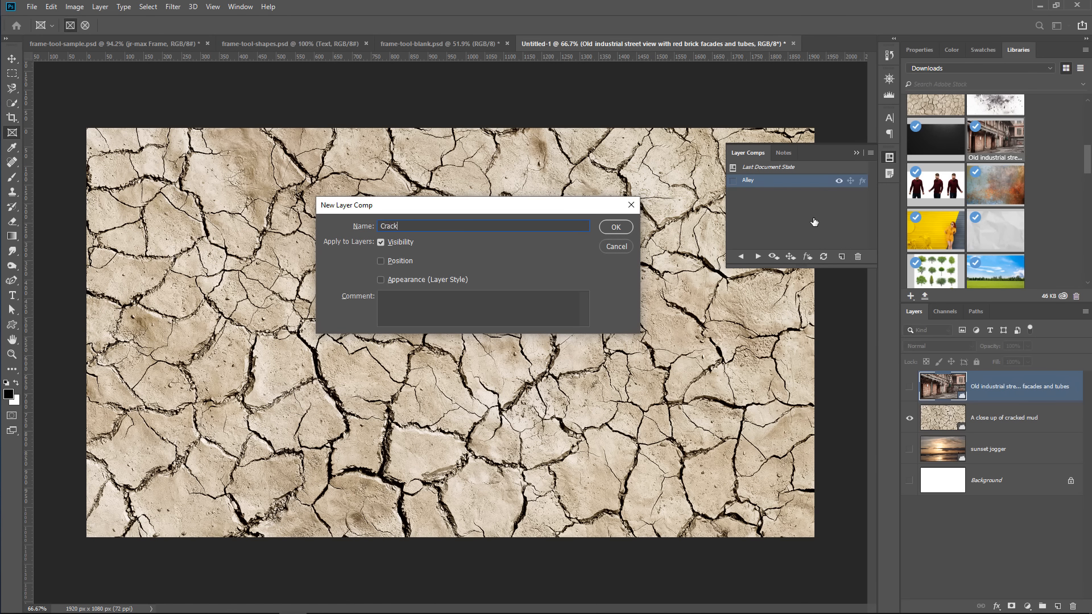
text(s)
key(Return)
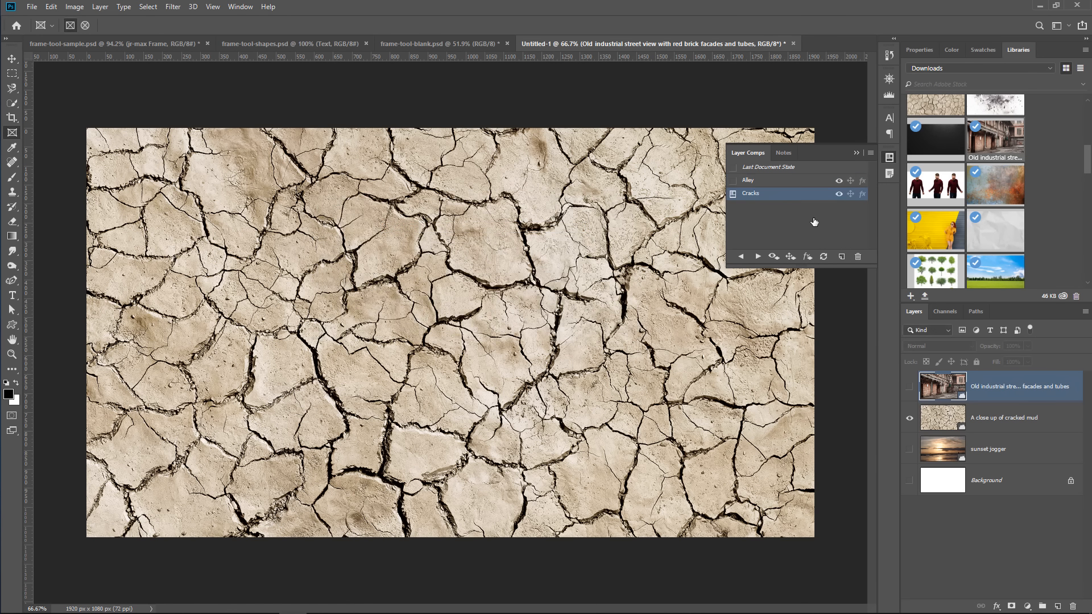
Step: Show only the sunset jogger layer in place of the cracked mud and record its visibility in a layer comp named Beach
click(909, 418)
click(909, 448)
click(841, 257)
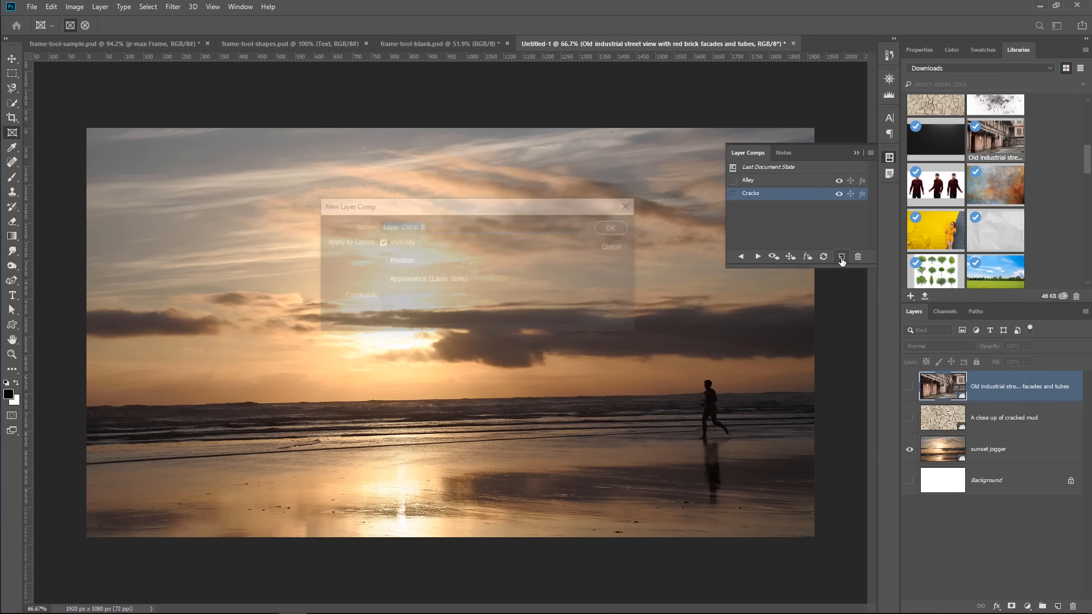
text(Beach)
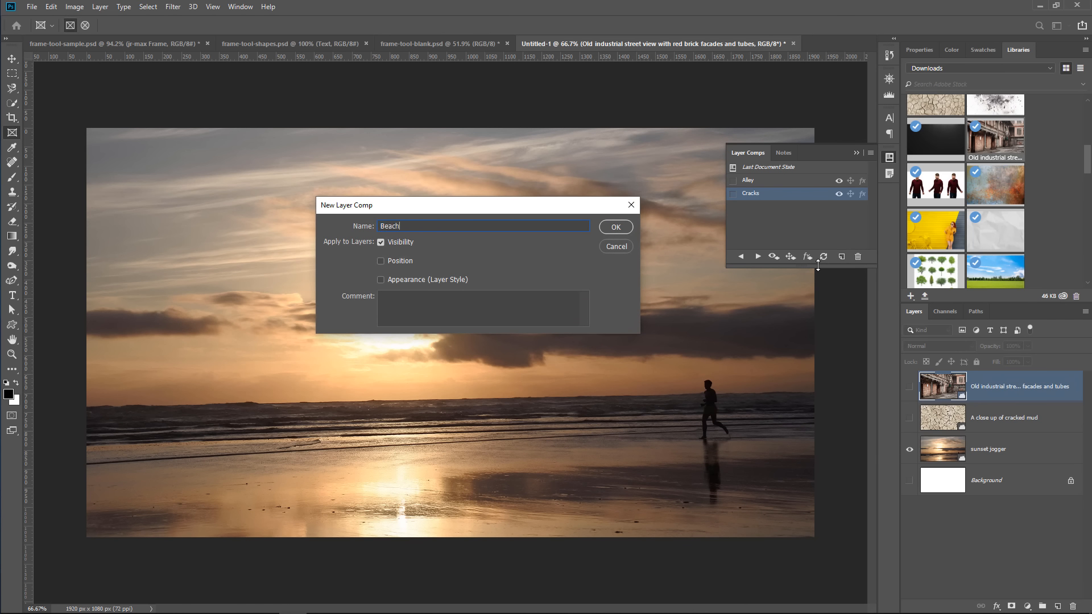
key(Return)
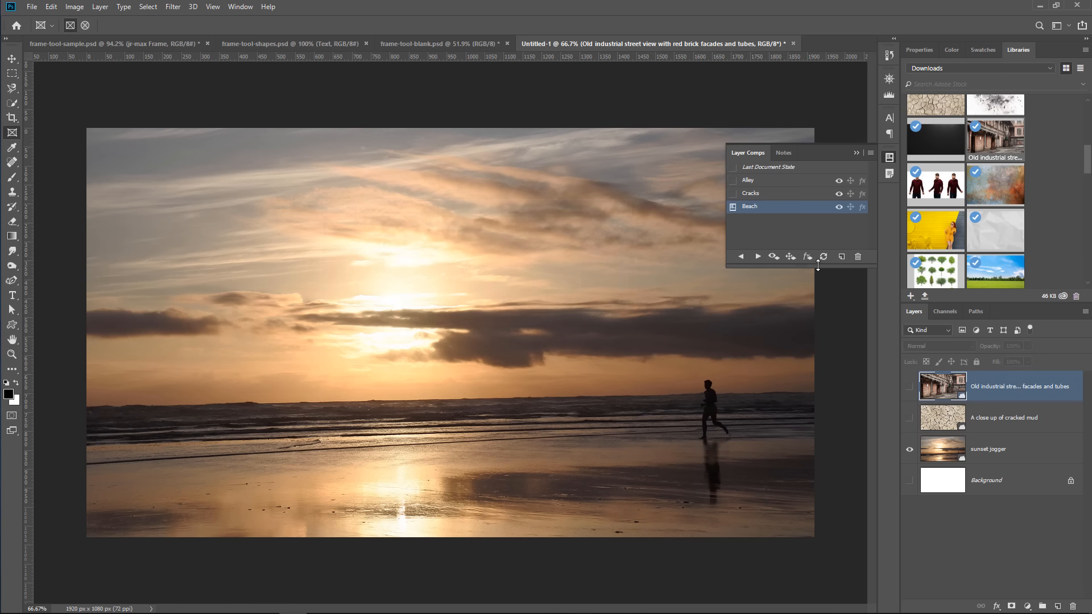
click(854, 153)
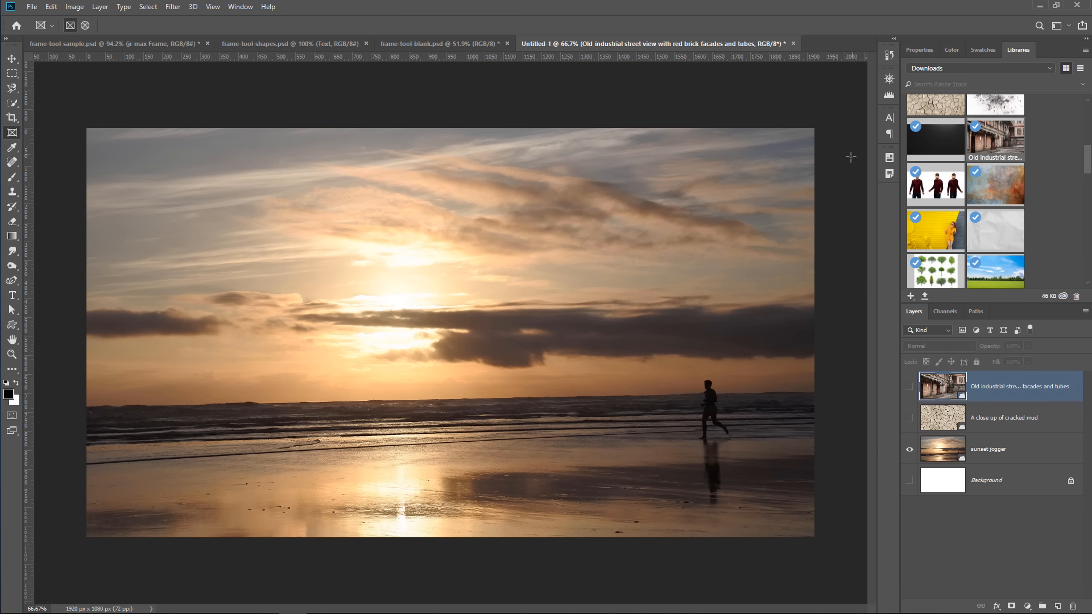
Step: Save the document as main-graphic in Photoshop format in the assets folder and close it
click(33, 7)
click(71, 134)
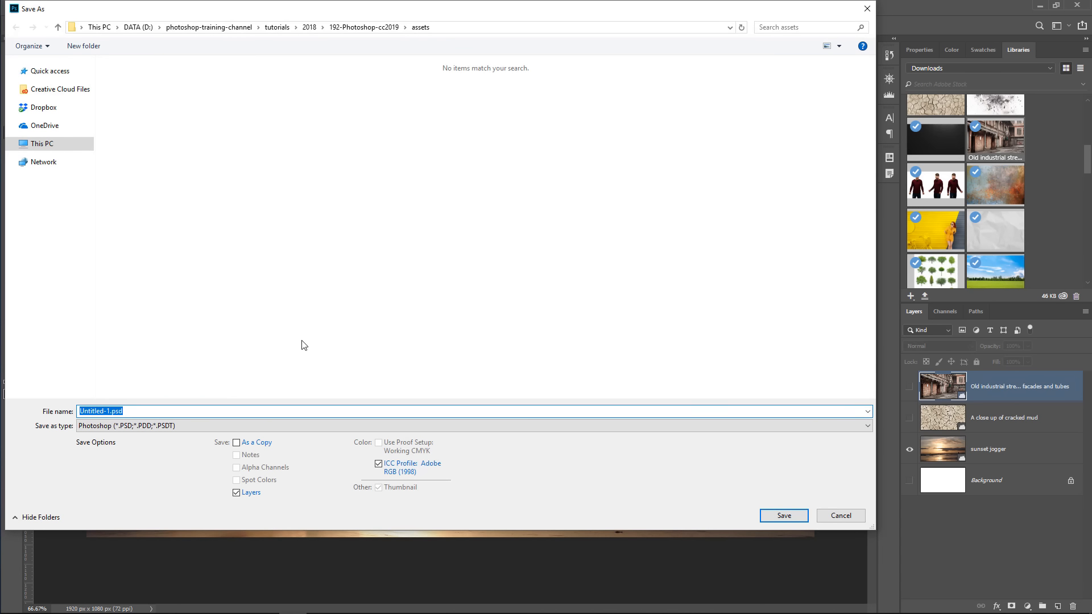
text(main-graphic)
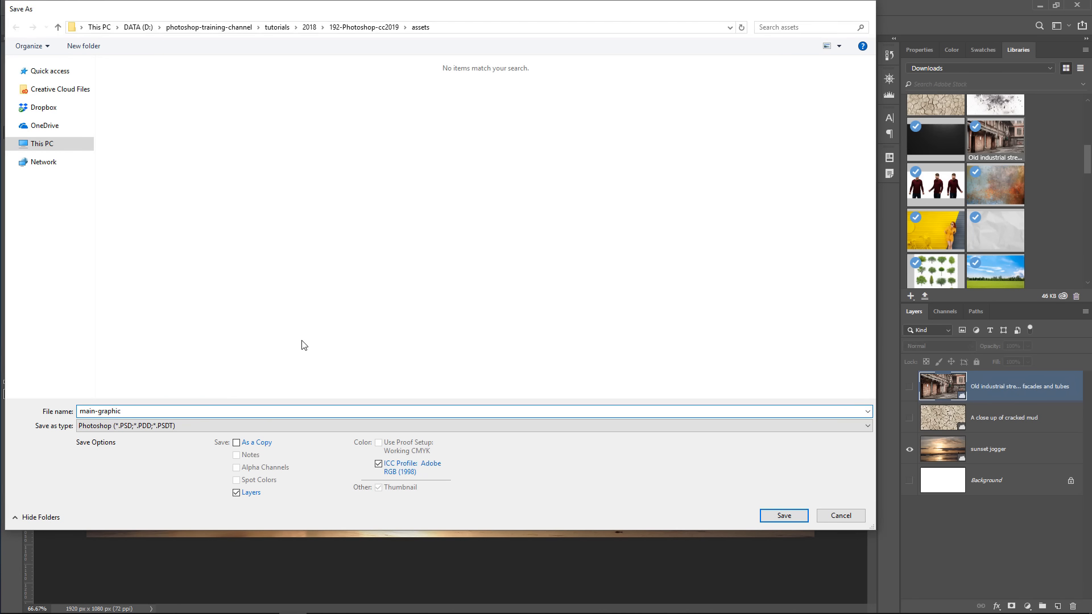
key(Return)
click(700, 200)
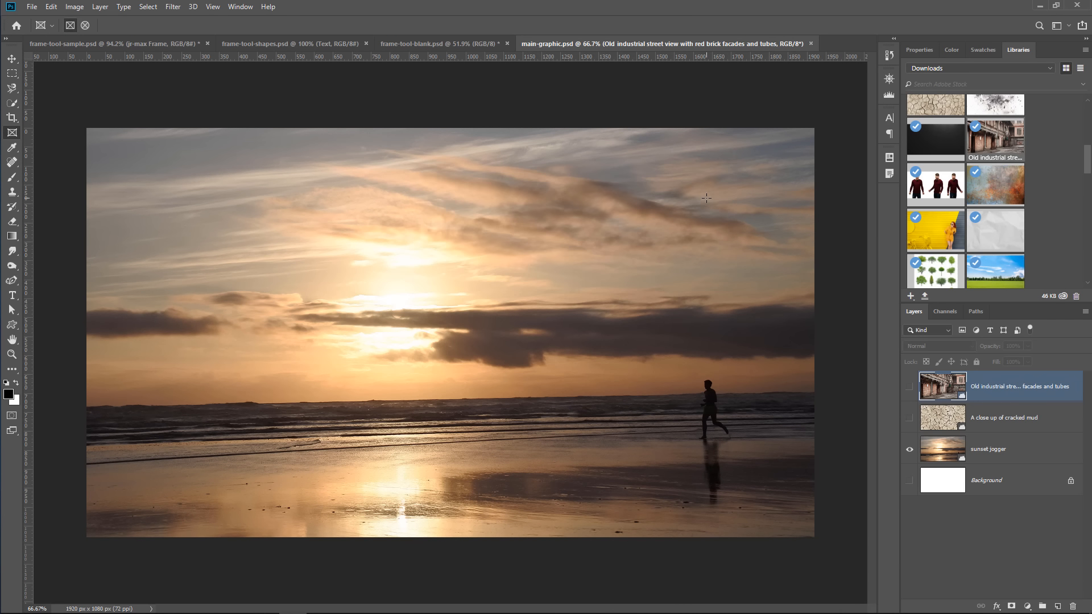
click(811, 43)
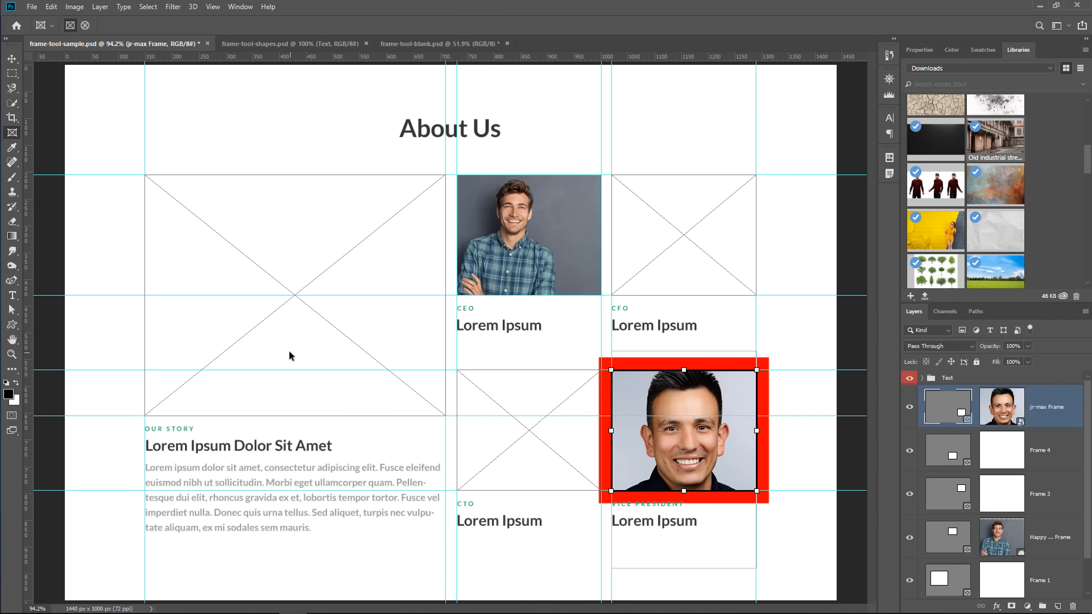
Step: Place main-graphic.psd from the local disk as embedded contents in the large empty frame above Our Story
click(947, 580)
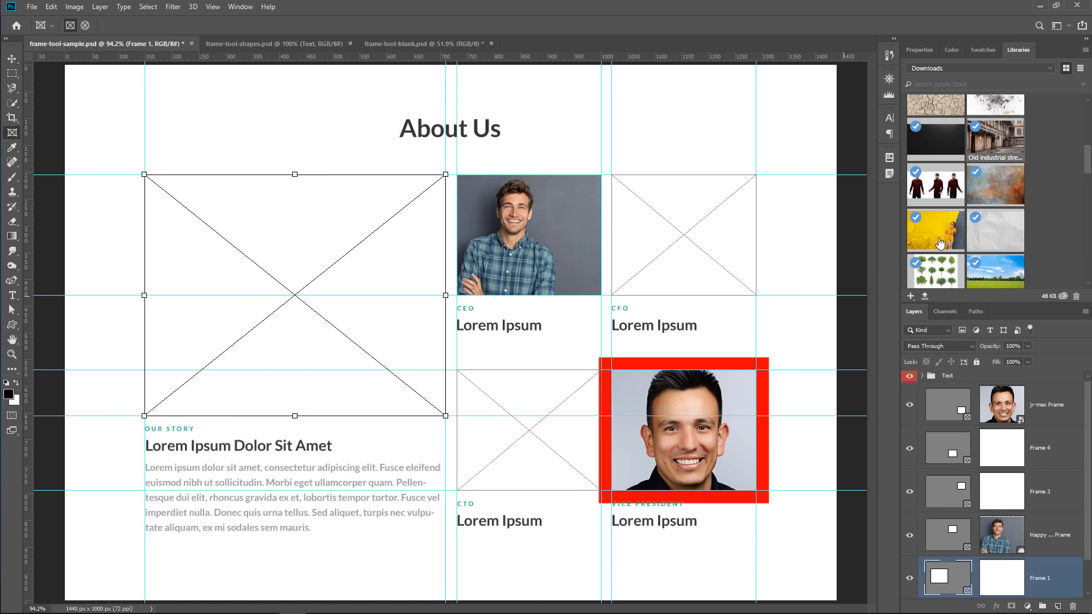
click(914, 51)
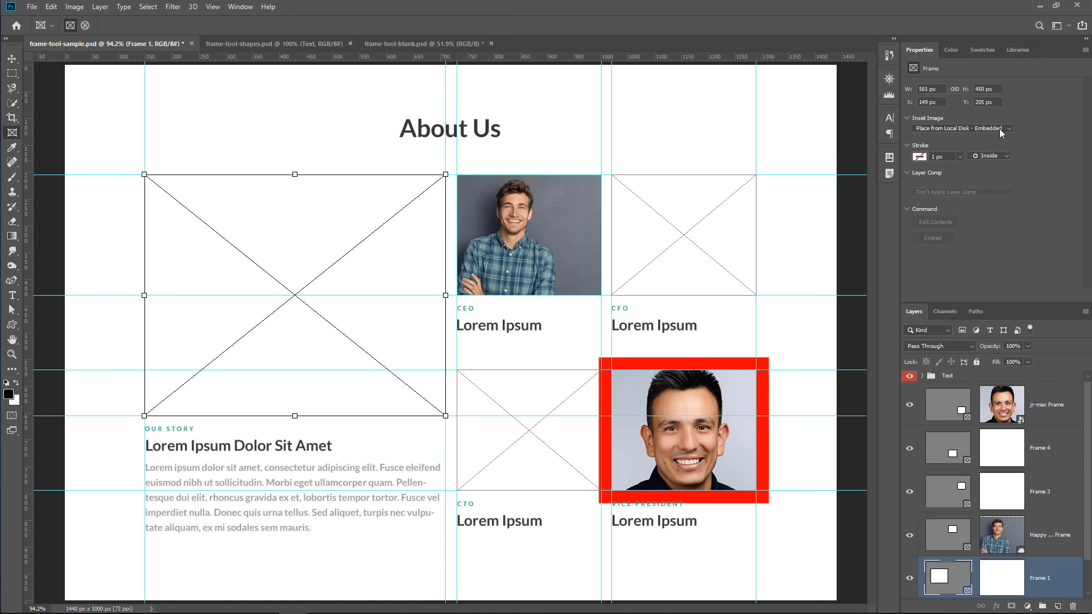
click(974, 130)
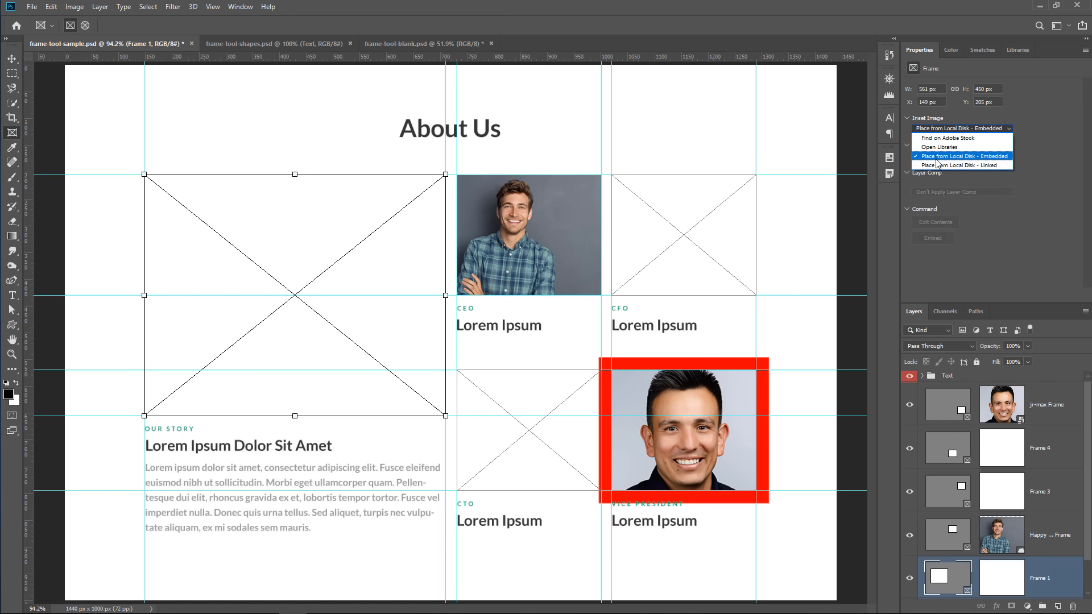
click(977, 157)
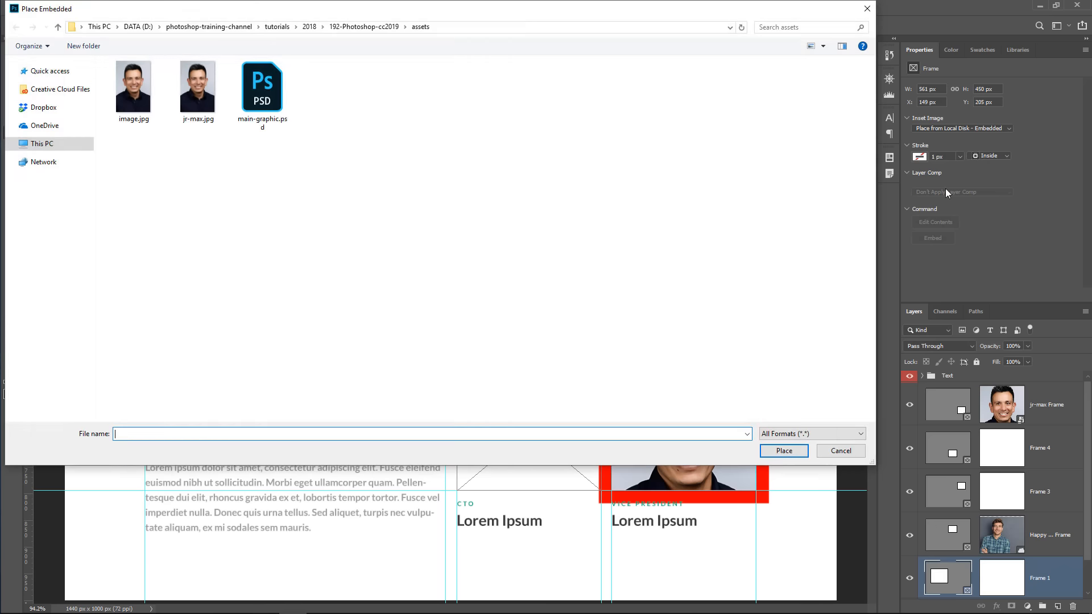
click(257, 122)
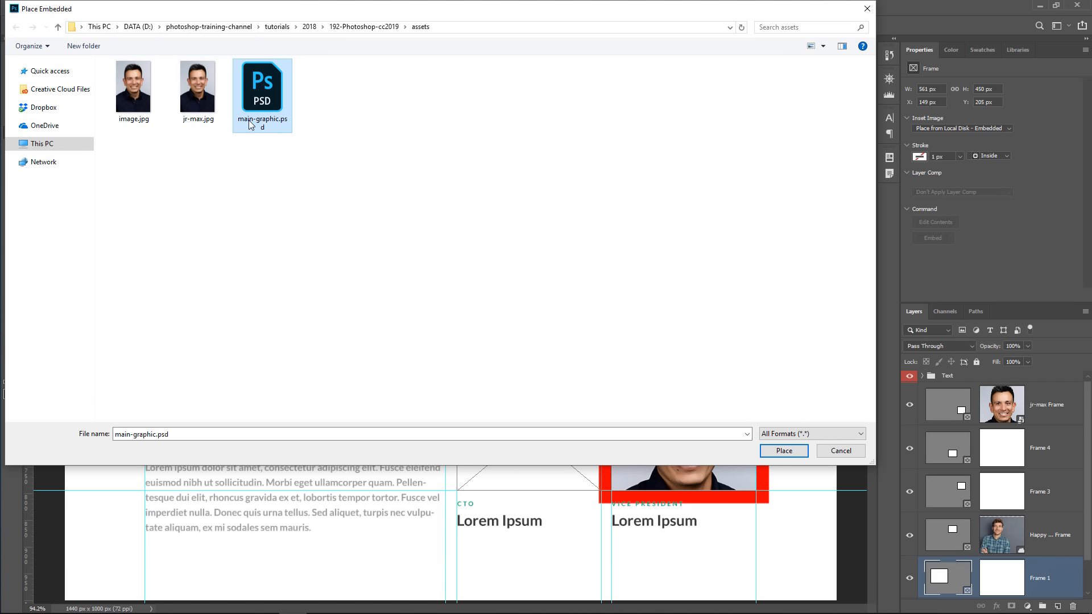
click(782, 452)
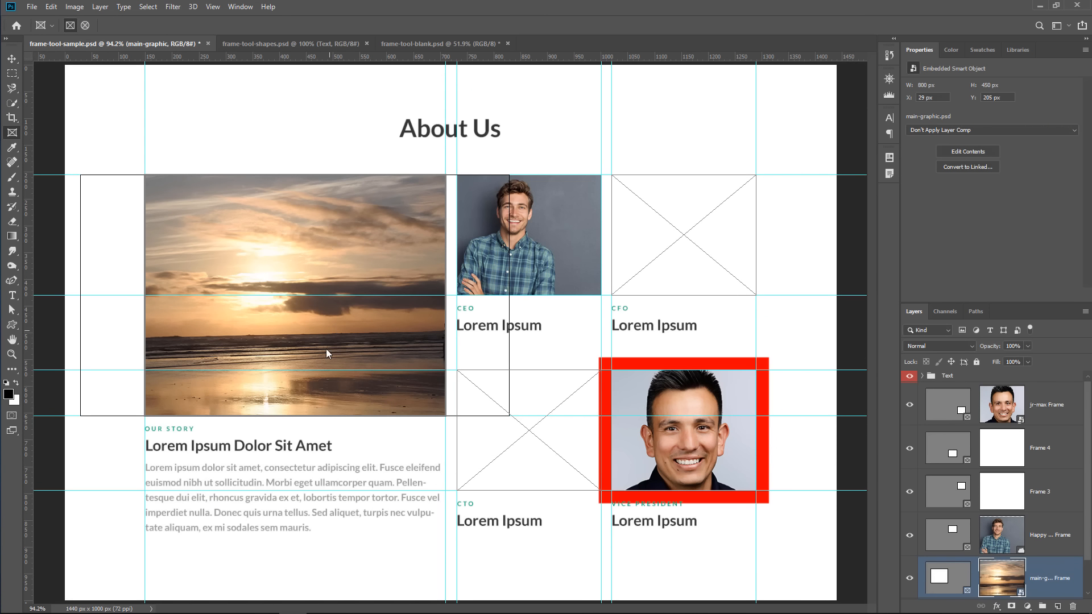
Step: Switch the main-graphic frame's layer comp to Alley, Cracks and finally Beach
click(939, 584)
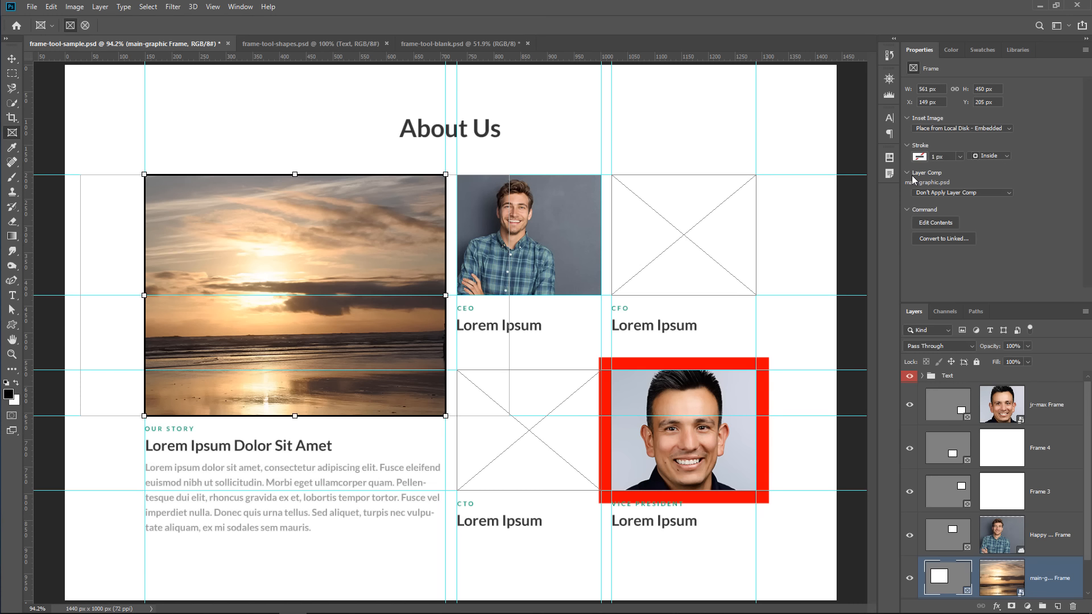
click(1009, 192)
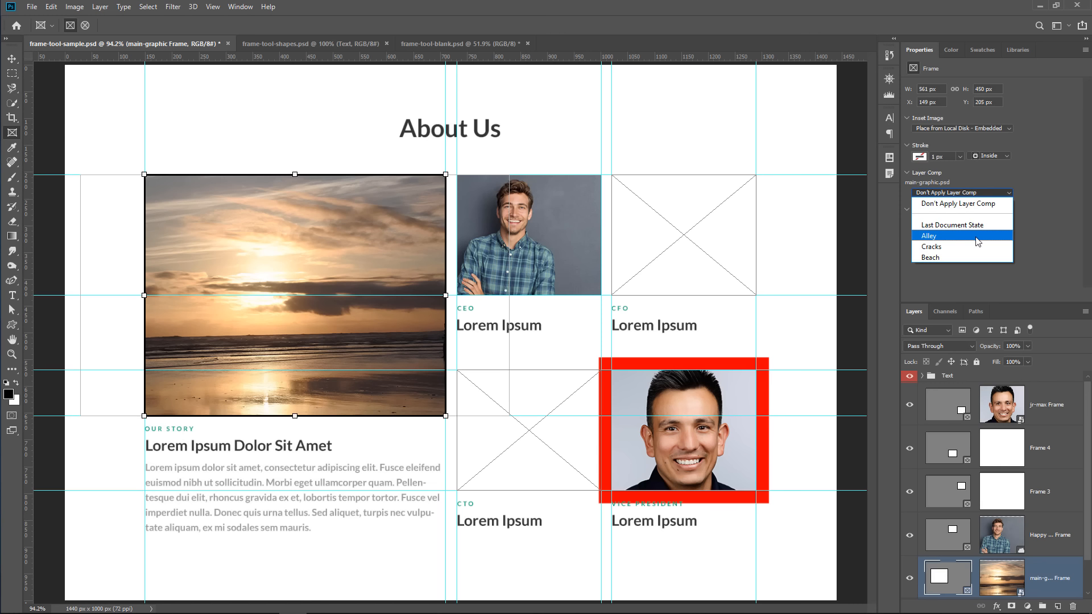
click(976, 236)
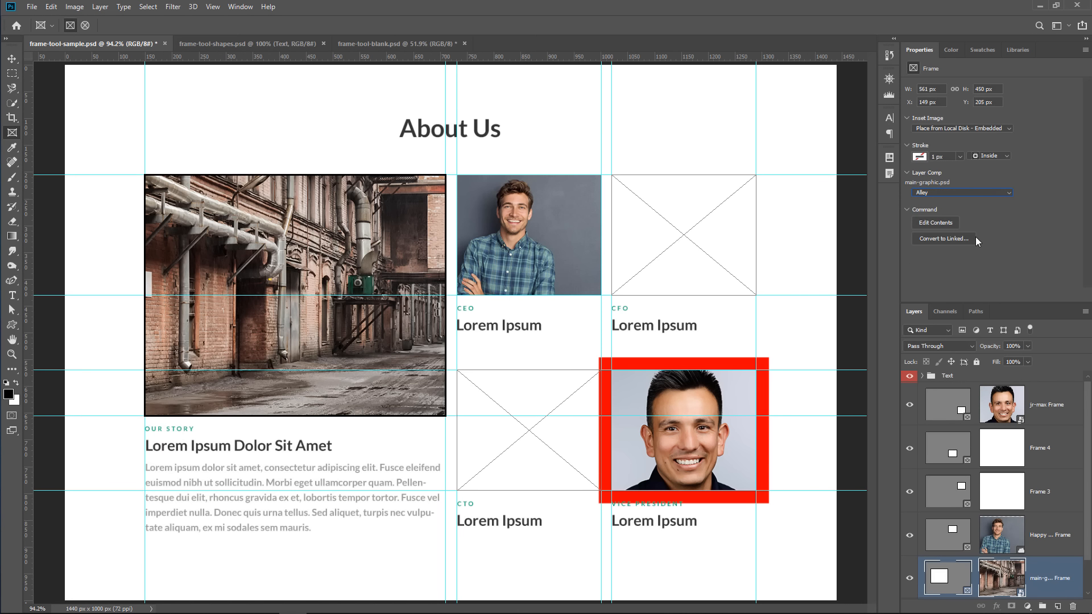
click(962, 194)
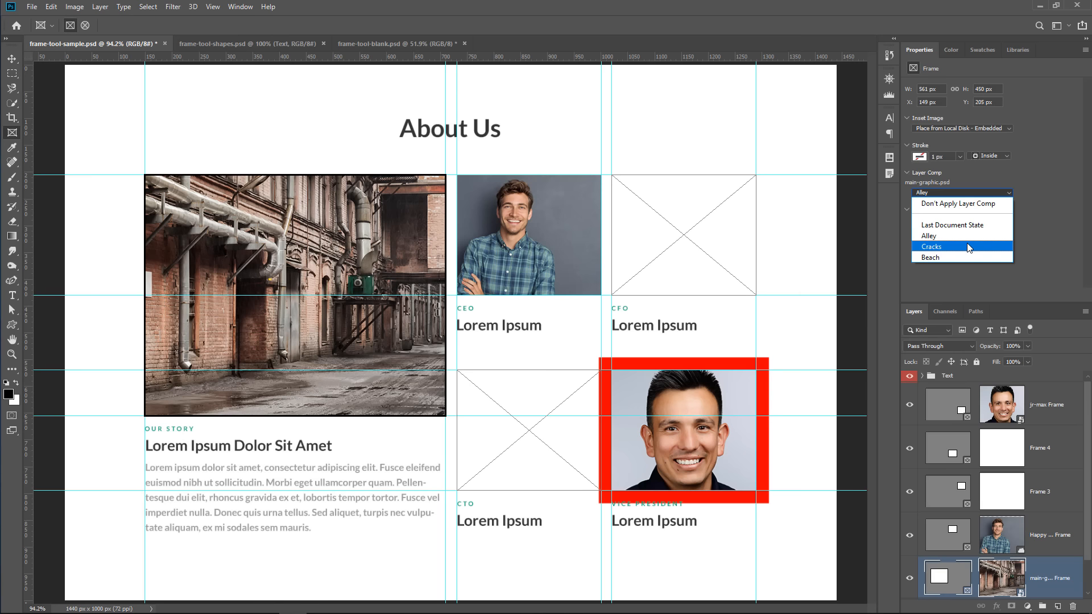
click(969, 247)
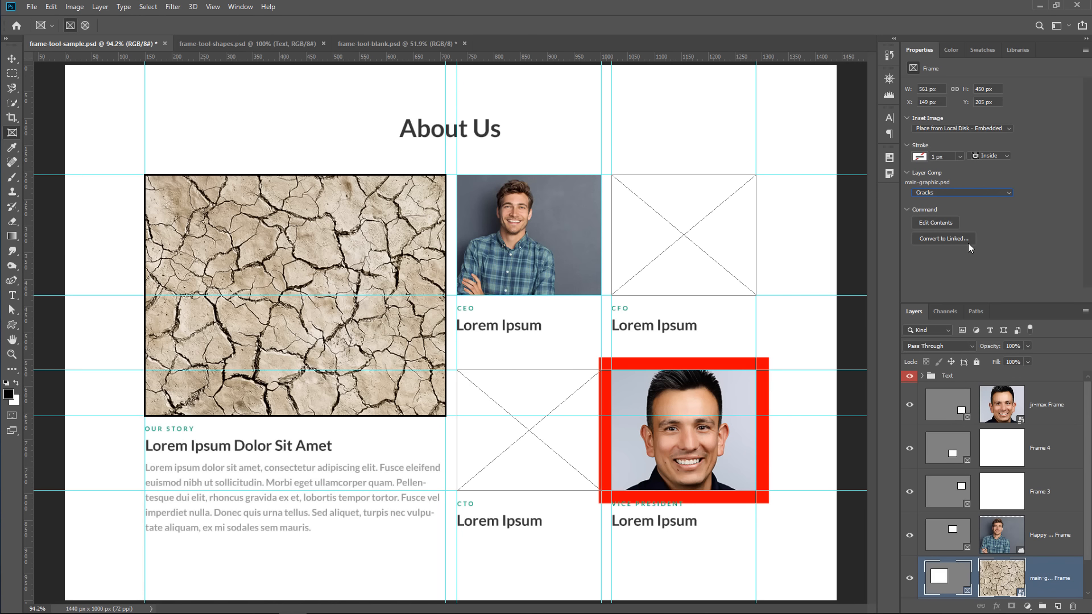
click(963, 193)
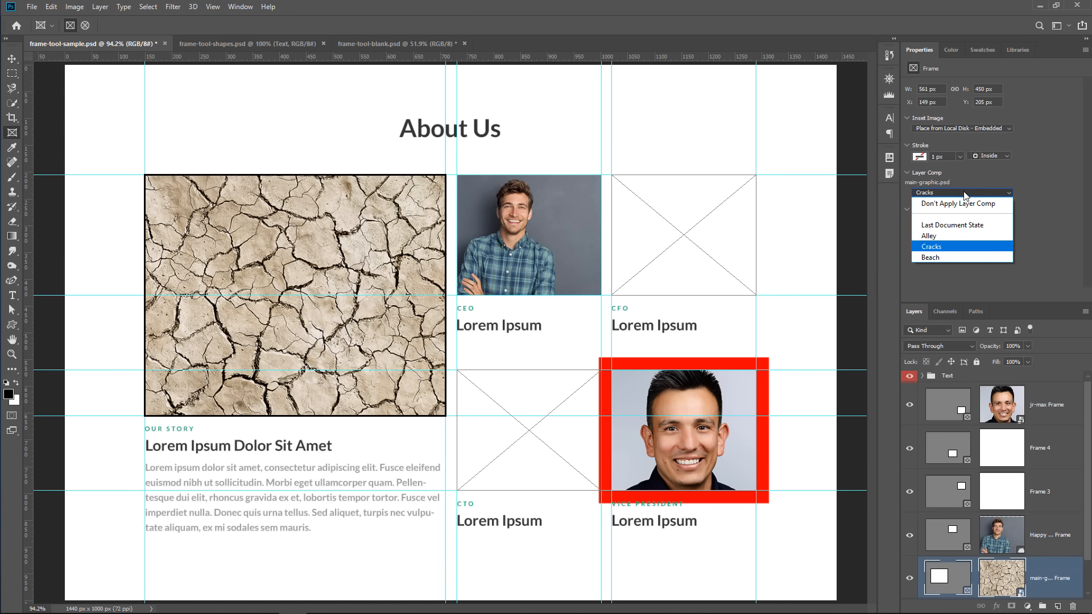
click(961, 257)
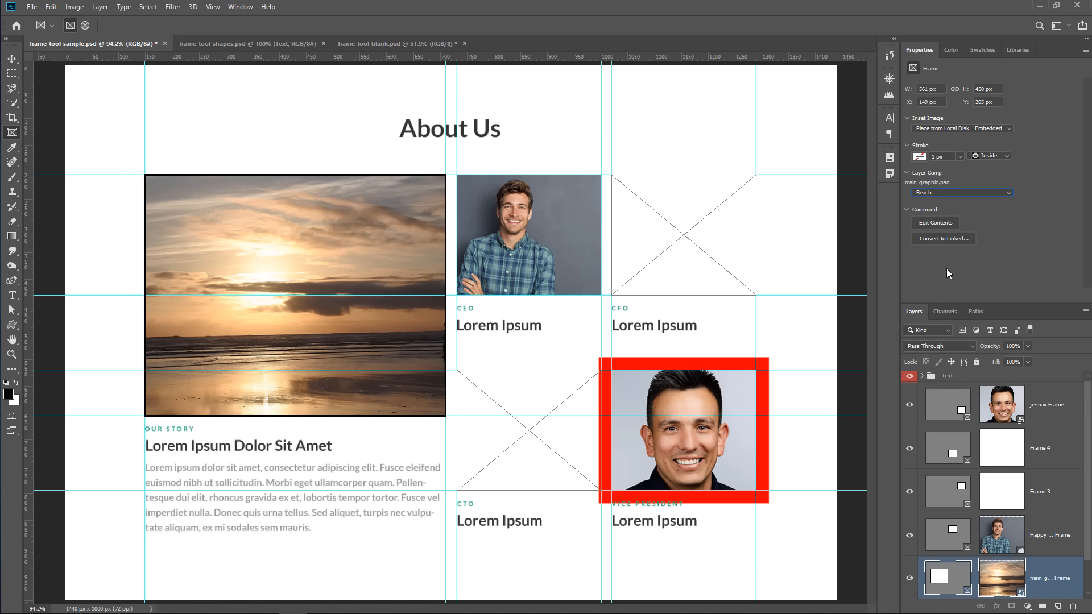
Step: Switch to frame-tool-shapes.psd and select the Image Place Holder shape layer
click(223, 44)
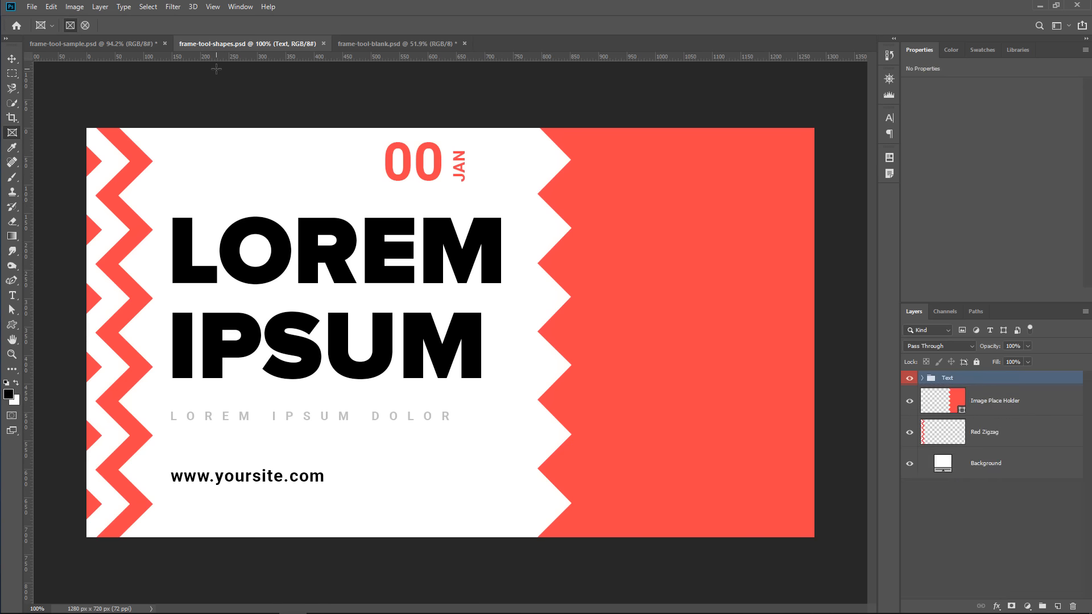
click(989, 402)
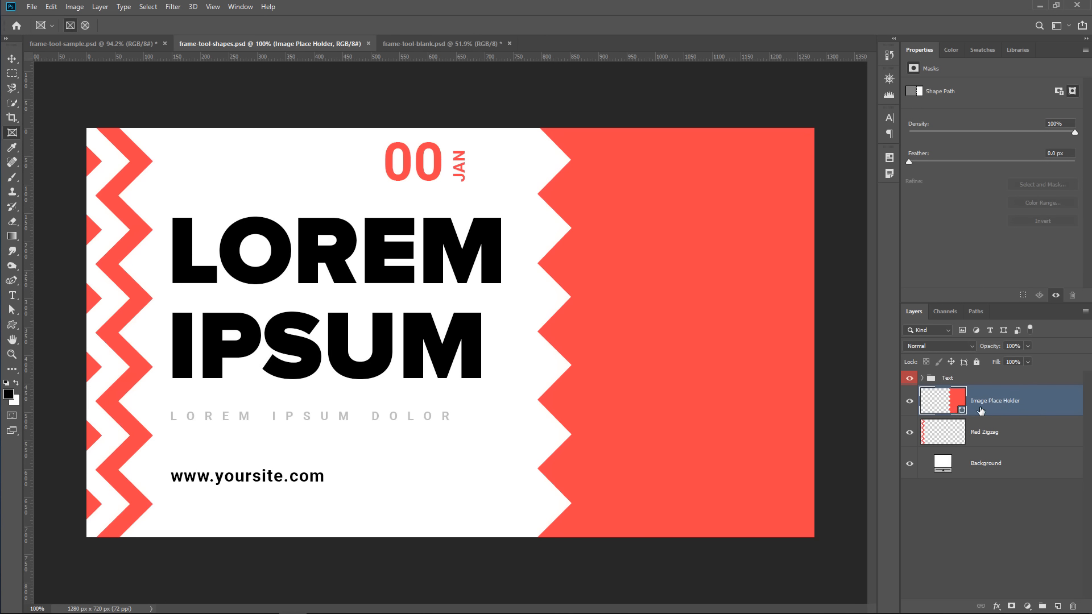
Step: Try pulling one zigzag anchor point of the red shape toward the LOREM text with the Direct Selection tool, then undo the move
click(11, 311)
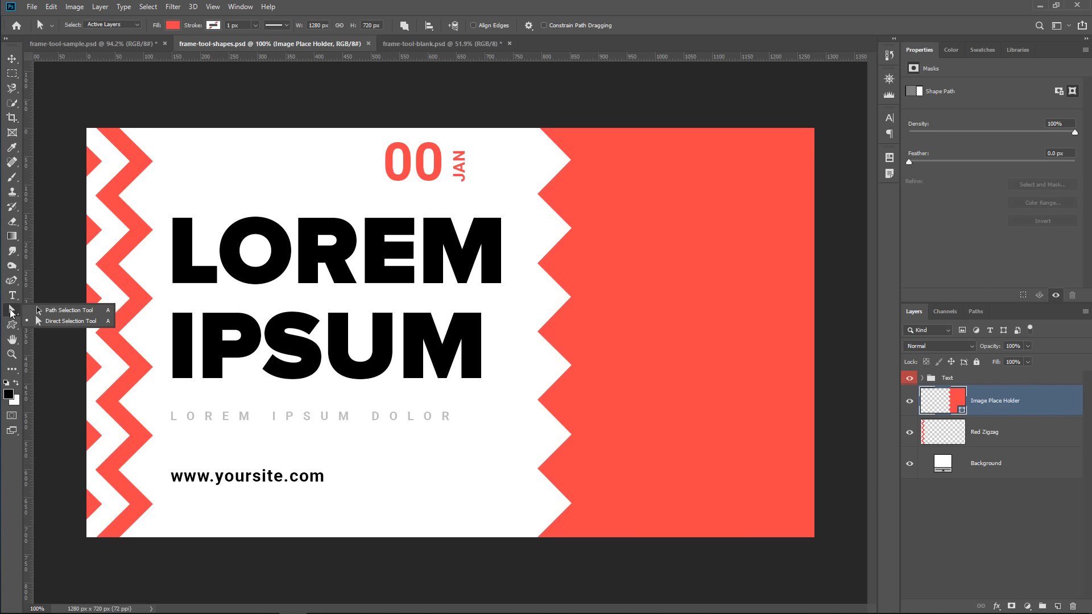
click(61, 321)
click(538, 264)
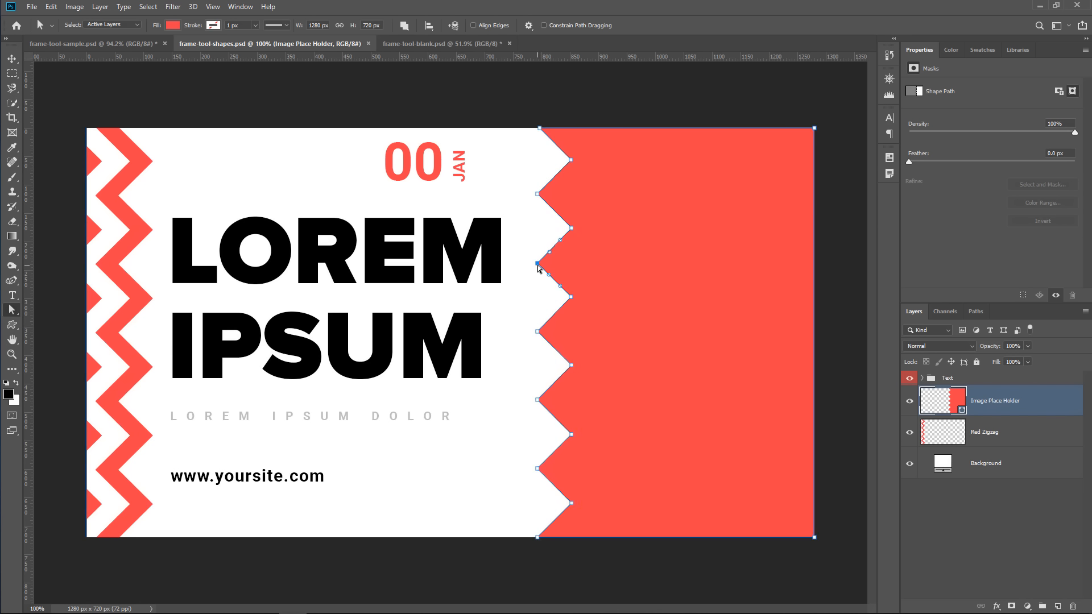
drag(538, 264, 478, 262)
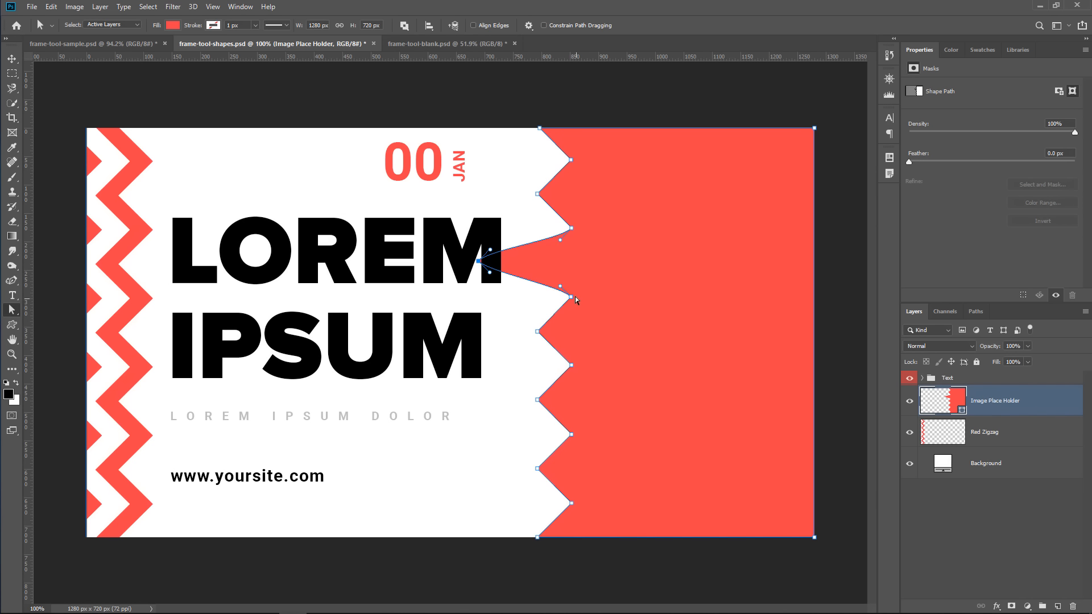
key(ctrl+z)
Step: Hide the Red Zigzag layer and convert the Image Place Holder shape to a 1280 x 720 px frame, keeping its name
click(910, 433)
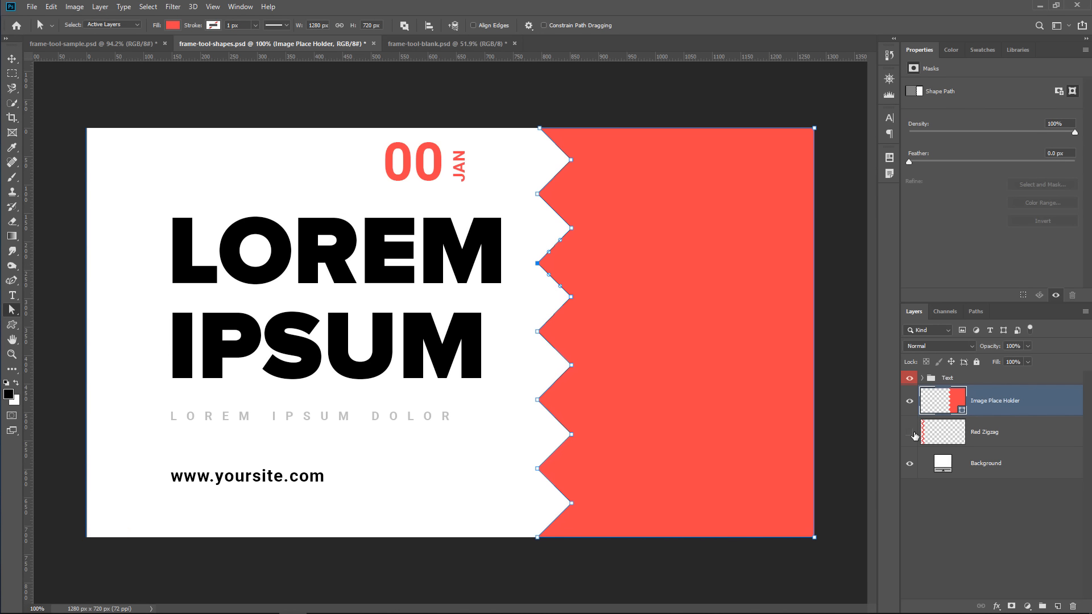
right_click(1041, 406)
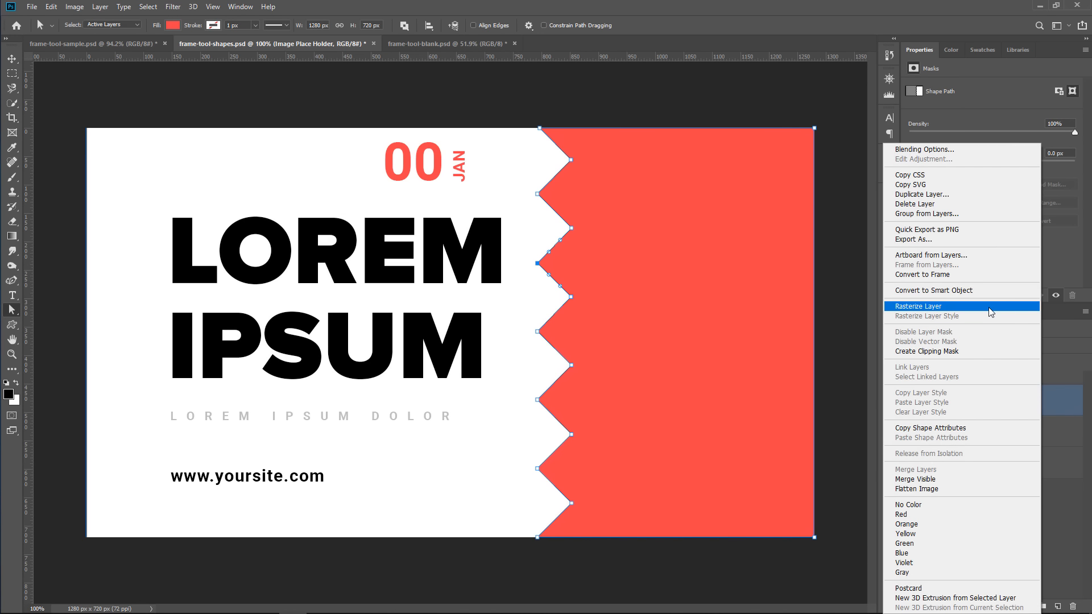
click(972, 275)
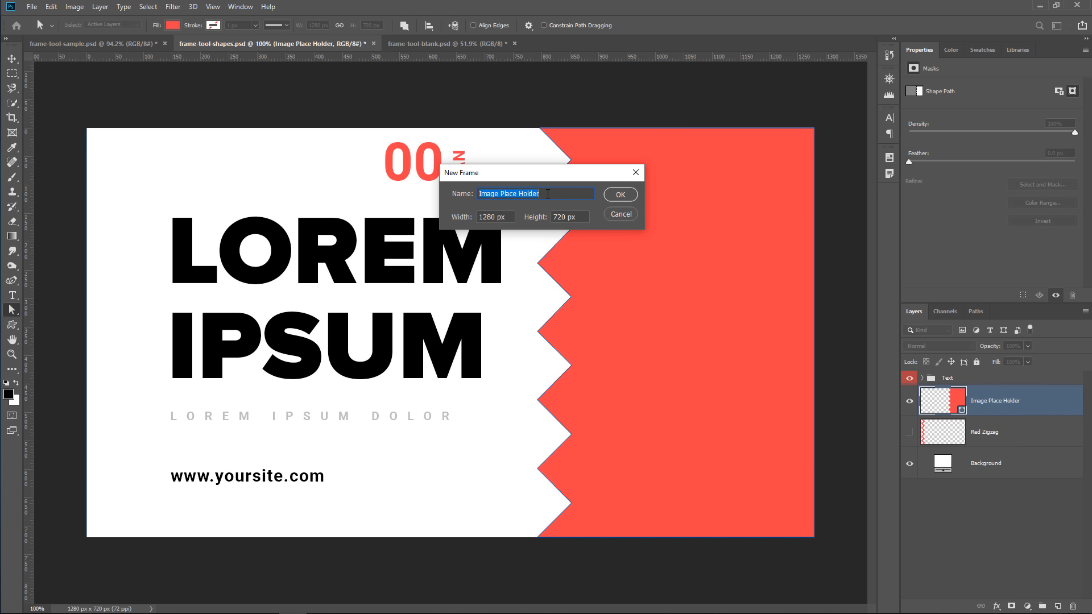
click(620, 194)
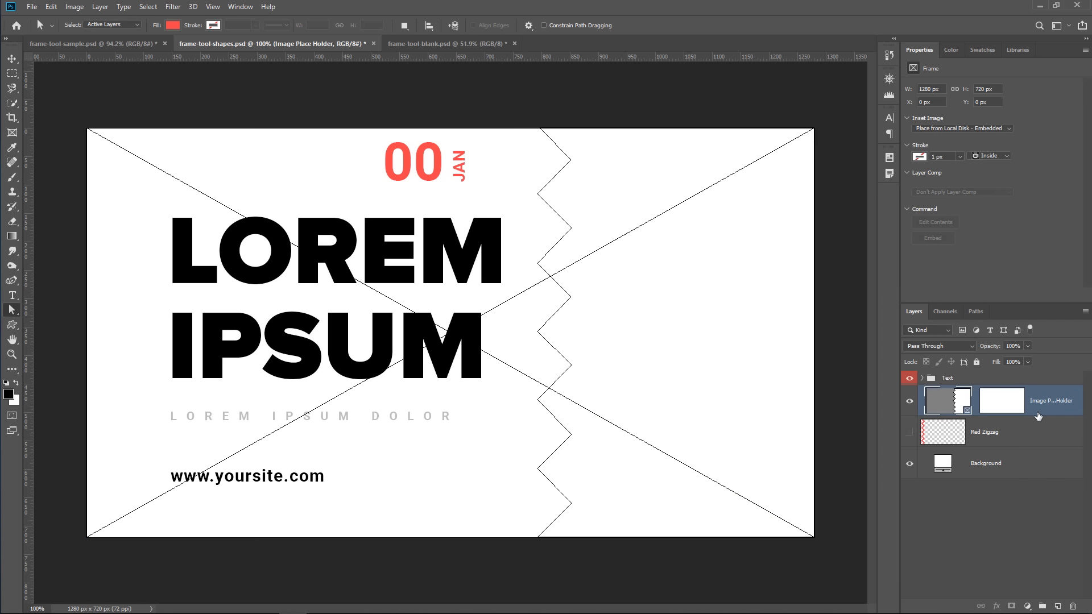
Step: Place the Dog library image in the Image Place Holder frame, enlarge it to about 109 % and position the dog beside the zigzag edge
click(1017, 50)
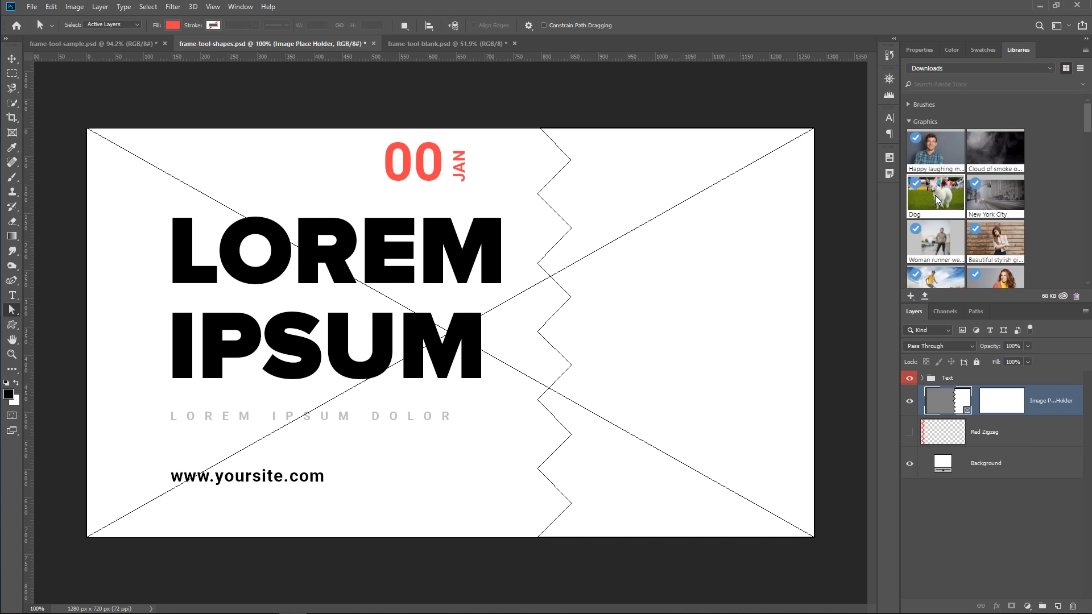
drag(937, 199, 990, 404)
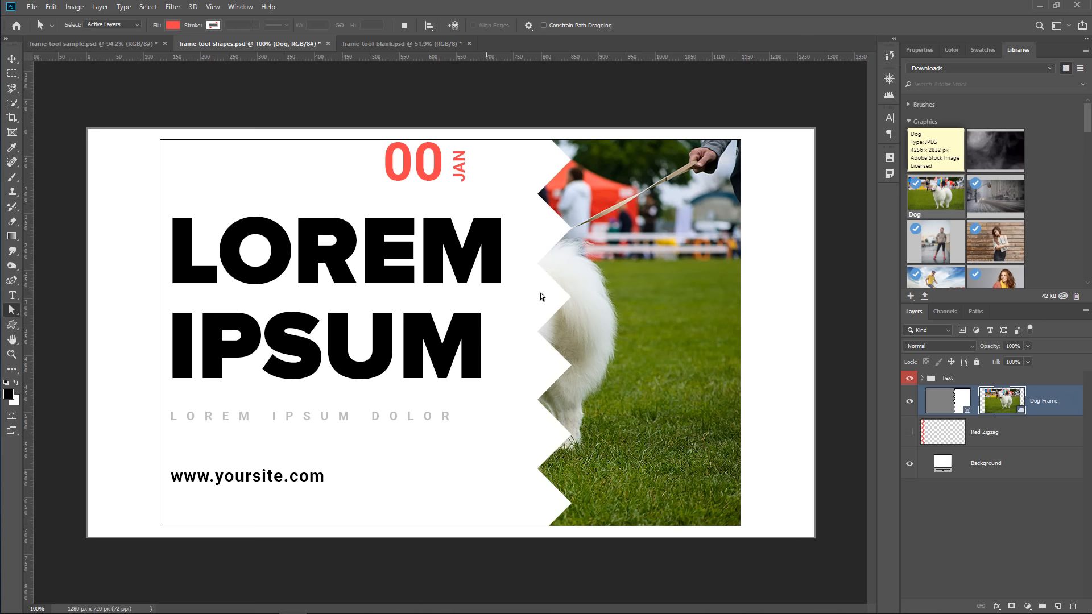
key(ctrl+t)
drag(661, 319, 799, 309)
drag(300, 514, 248, 548)
drag(713, 472, 835, 466)
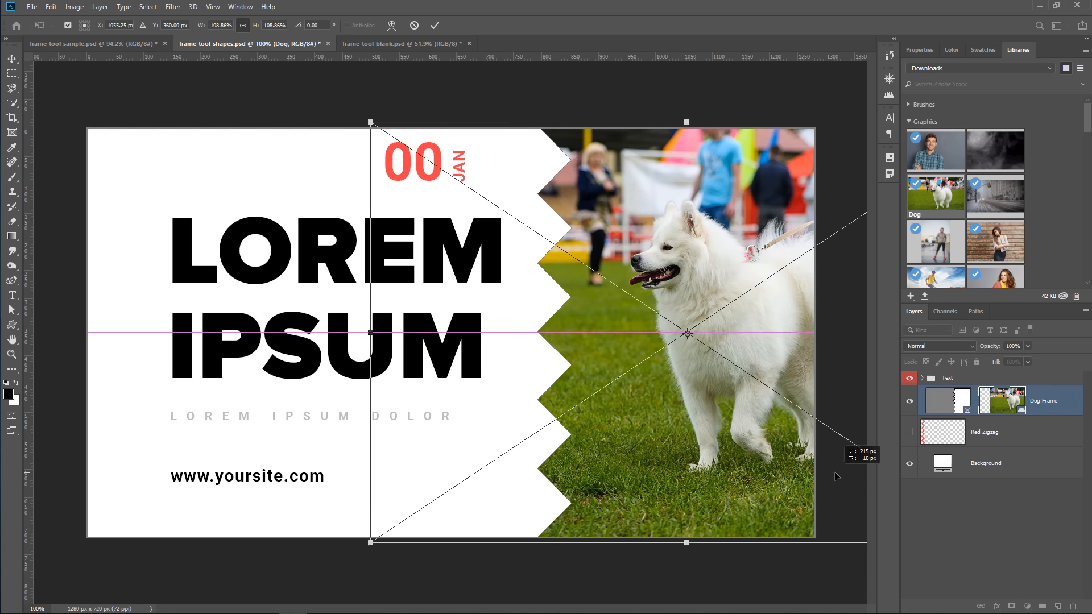
key(Return)
drag(765, 371, 708, 380)
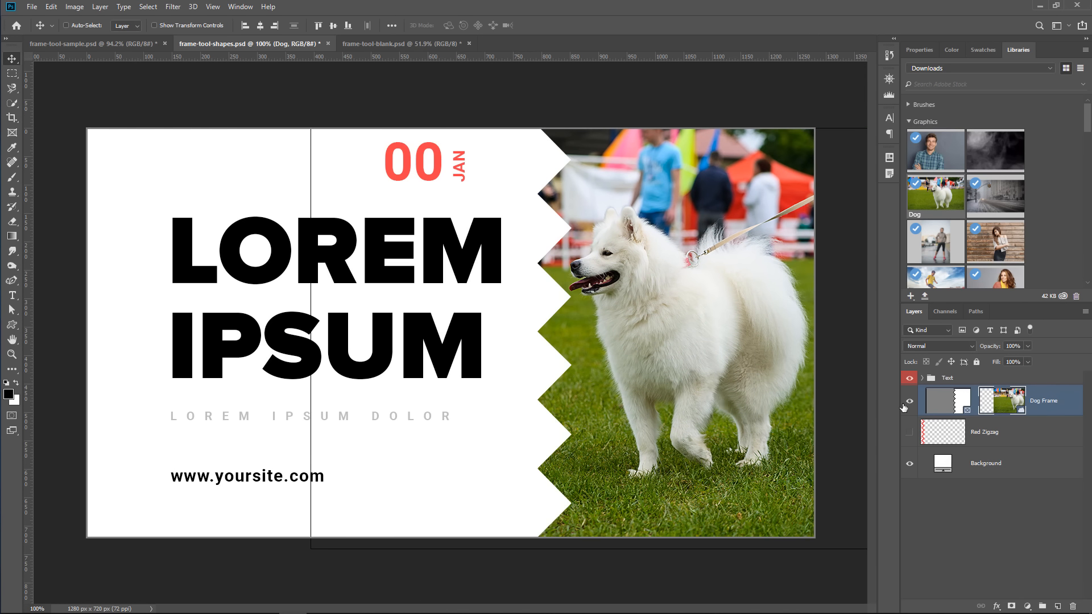
Step: Hide the Dog Frame layer, then expand the Text group and toggle the Lorem Ipsum text layer's visibility to identify it
click(909, 401)
click(922, 378)
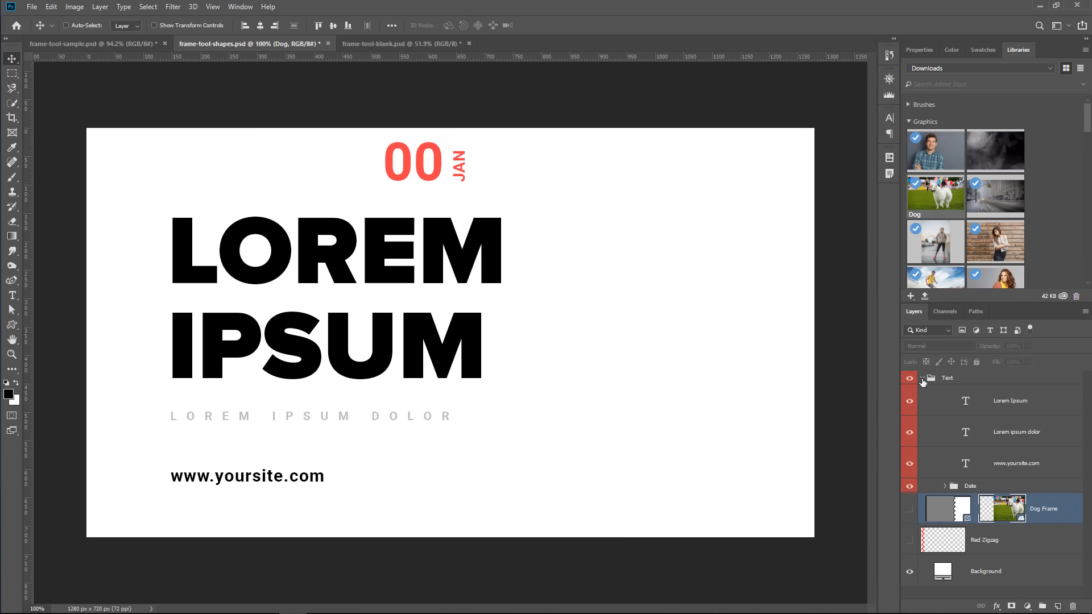
click(909, 401)
click(909, 401)
click(909, 401)
click(909, 401)
Step: Convert the Lorem Ipsum text layer to a frame, keeping its name
click(1049, 409)
right_click(1048, 410)
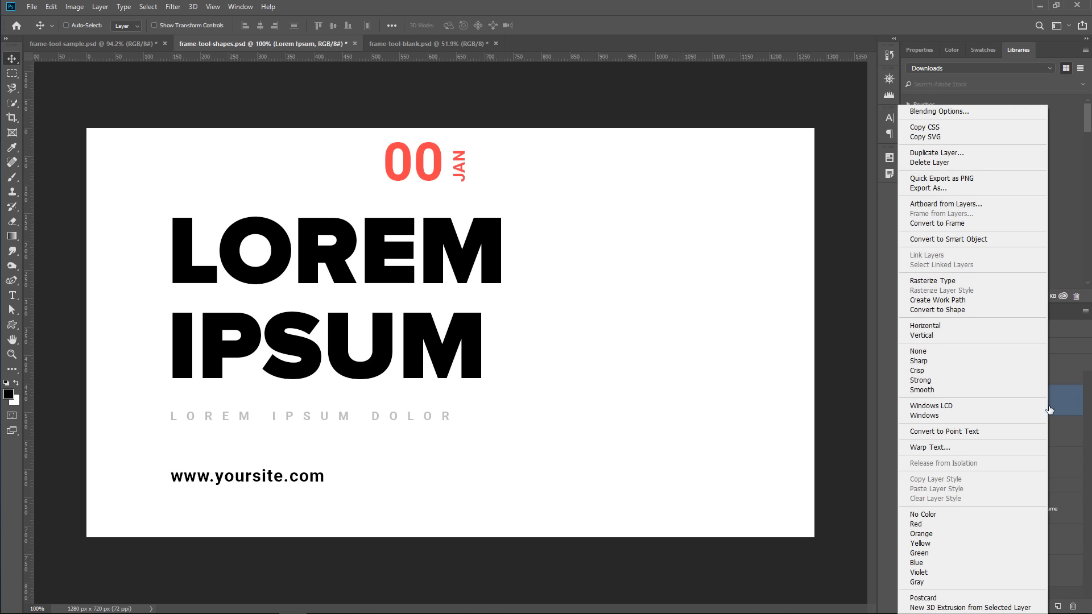
click(964, 224)
click(613, 195)
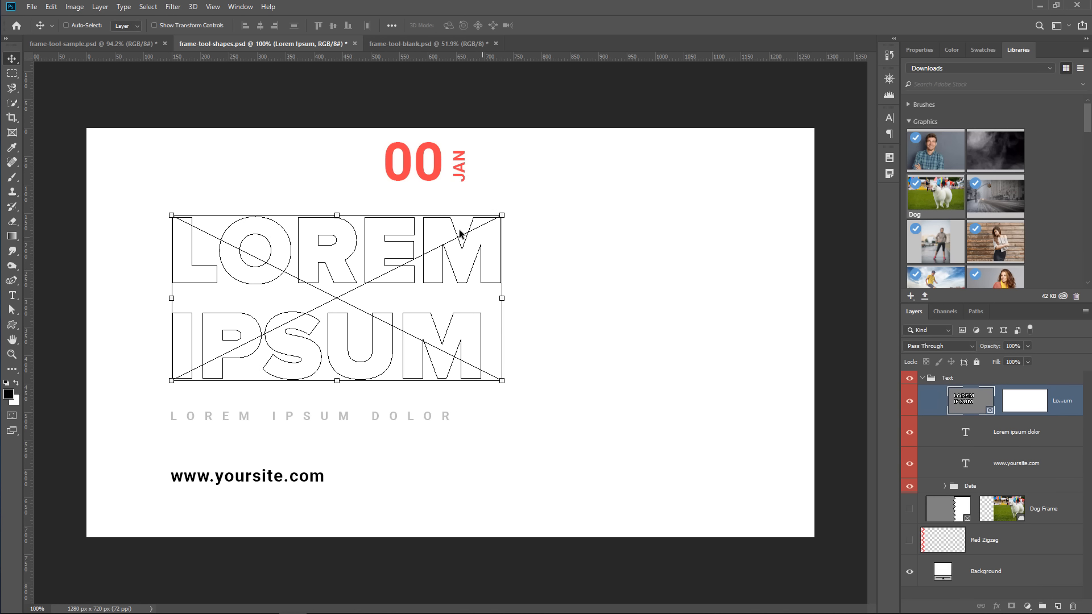
Step: Place the Minnesota Wild Flowers and Lake library image in the text-shaped frame, then undo both the placement and the frame conversion
scroll(1030, 247, down, 3)
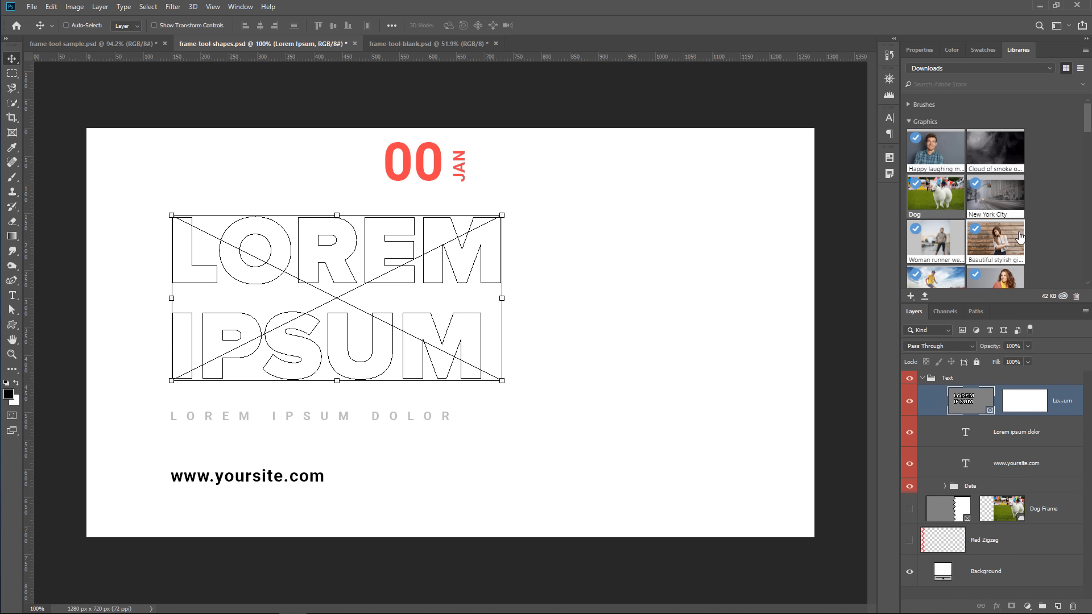
scroll(1030, 246, down, 2)
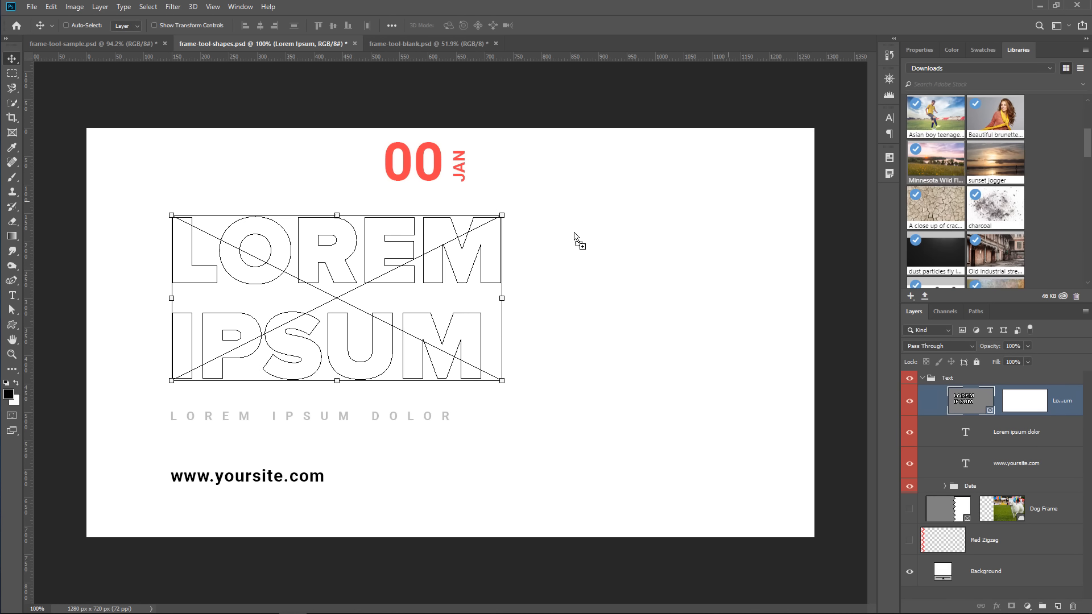
drag(366, 325, 364, 323)
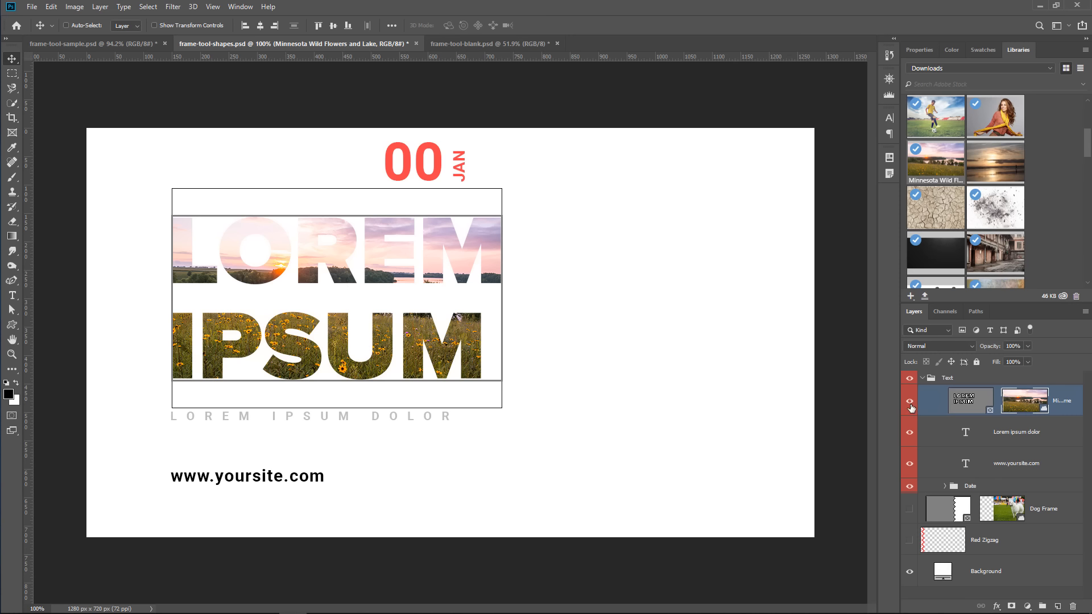
key(ctrl+z)
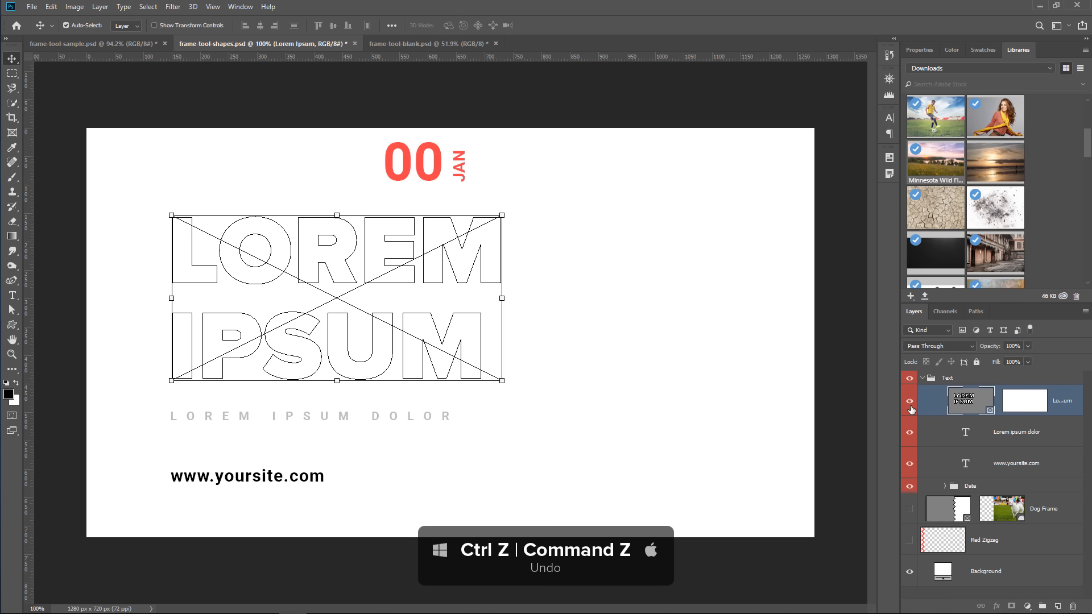
key(ctrl+z)
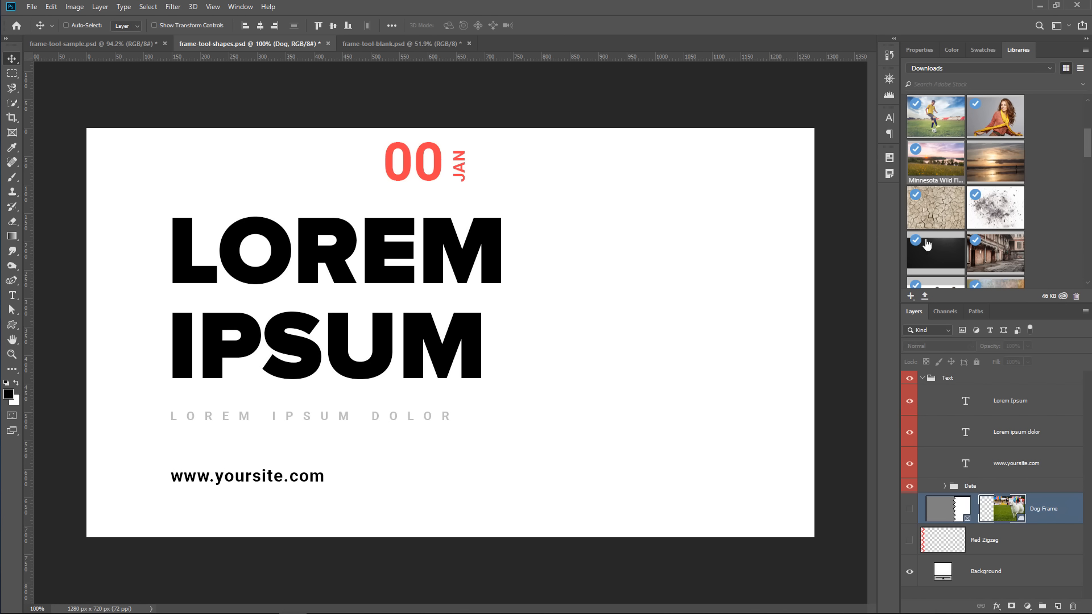
Step: Place the Minnesota Wild Flowers and Lake image directly above the Lorem Ipsum text layer and clip it to the text
drag(931, 165, 989, 409)
key(Return)
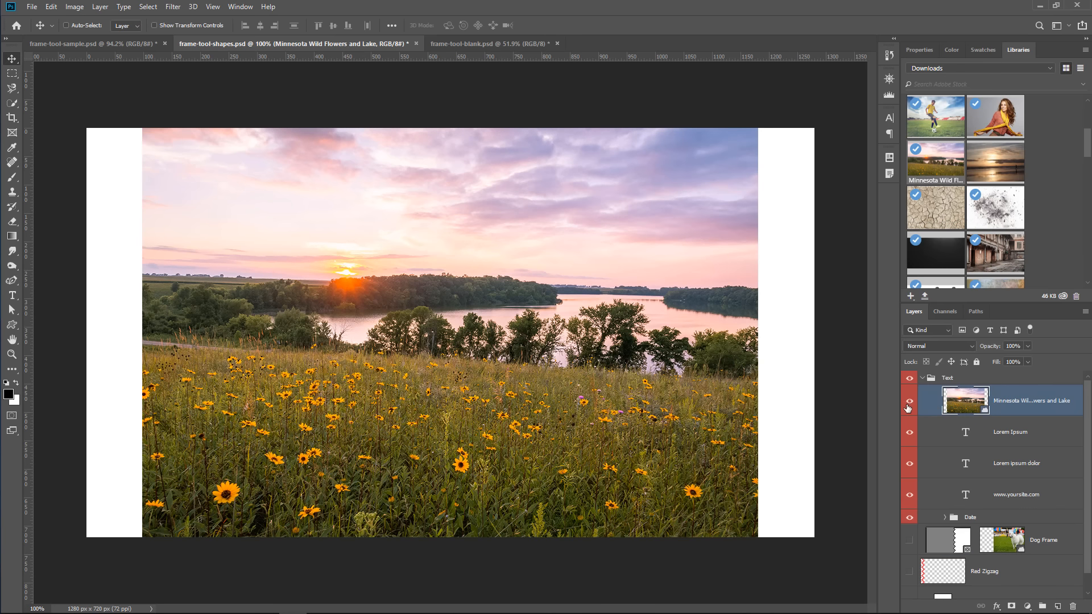
click(908, 407)
click(907, 408)
key(ctrl)
alt+click(905, 414)
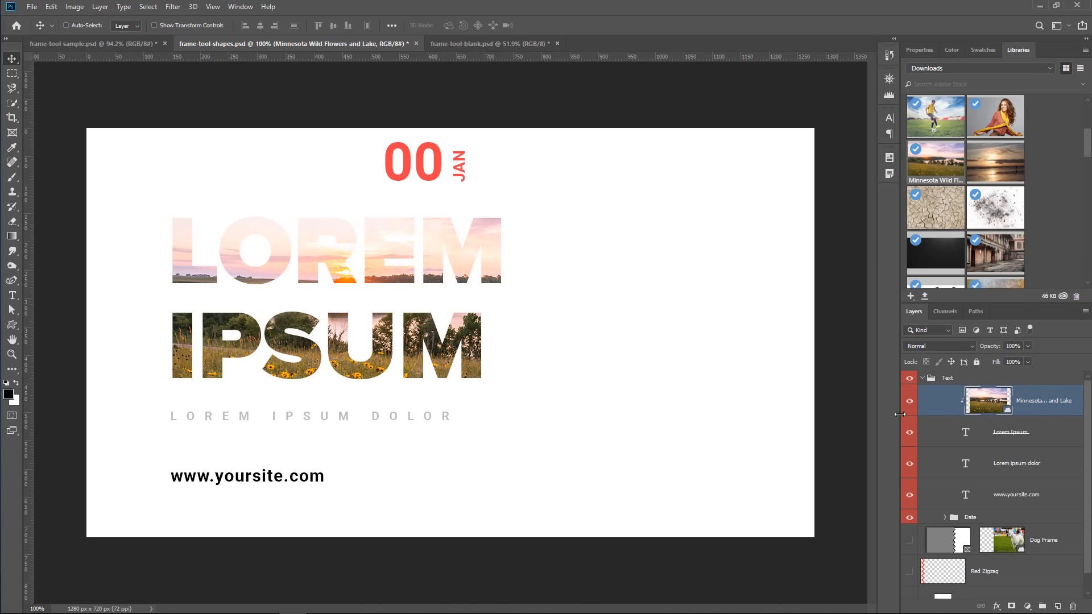
Step: Replace the LOREM IPSUM heading text with PTC and enlarge it to 308.54 pt
click(967, 434)
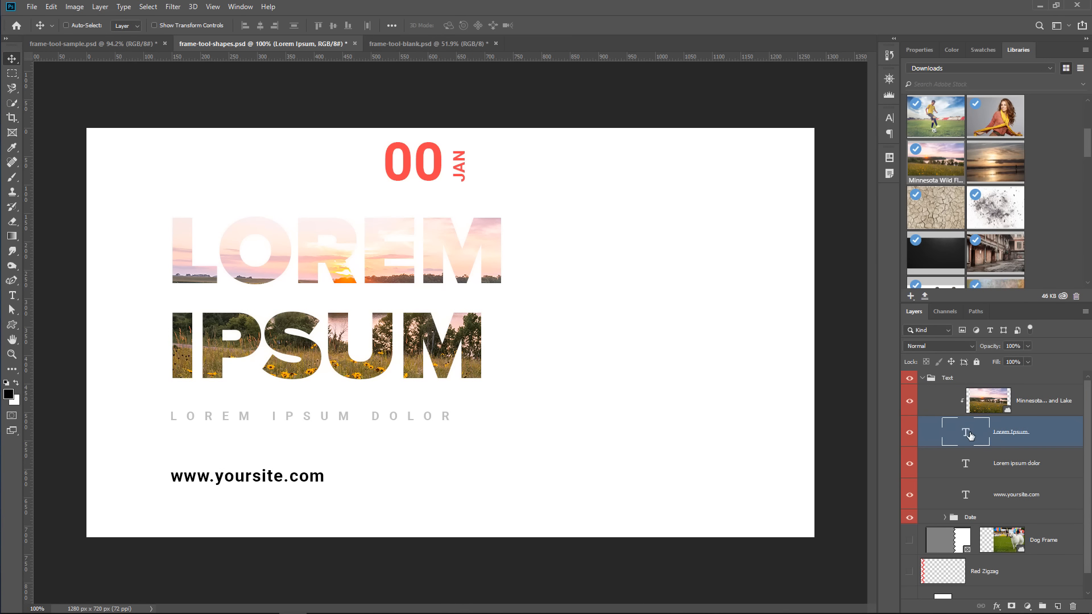
double_click(967, 433)
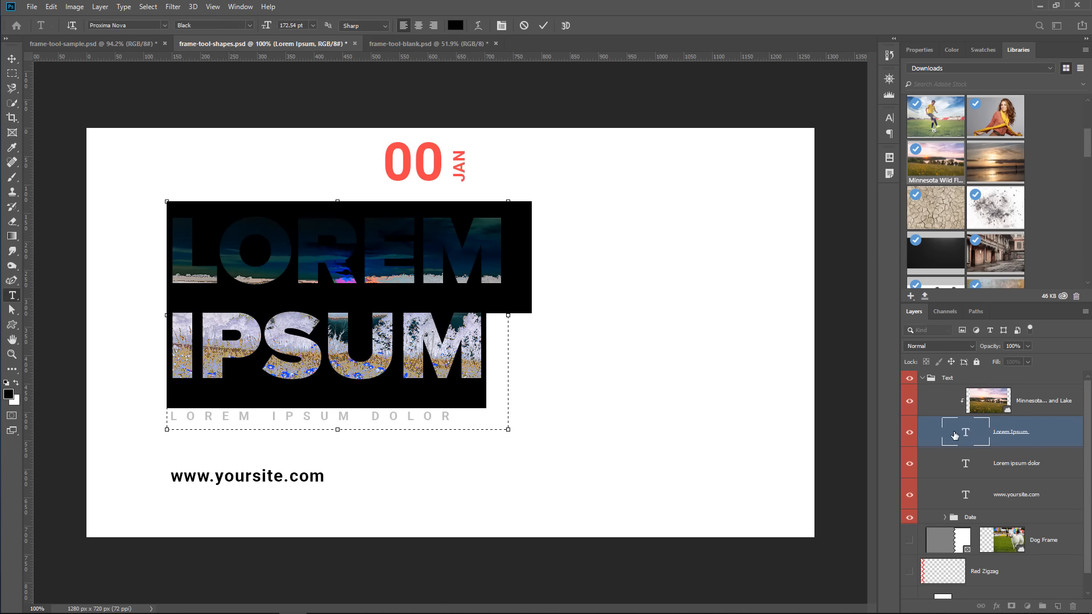
text(PTC)
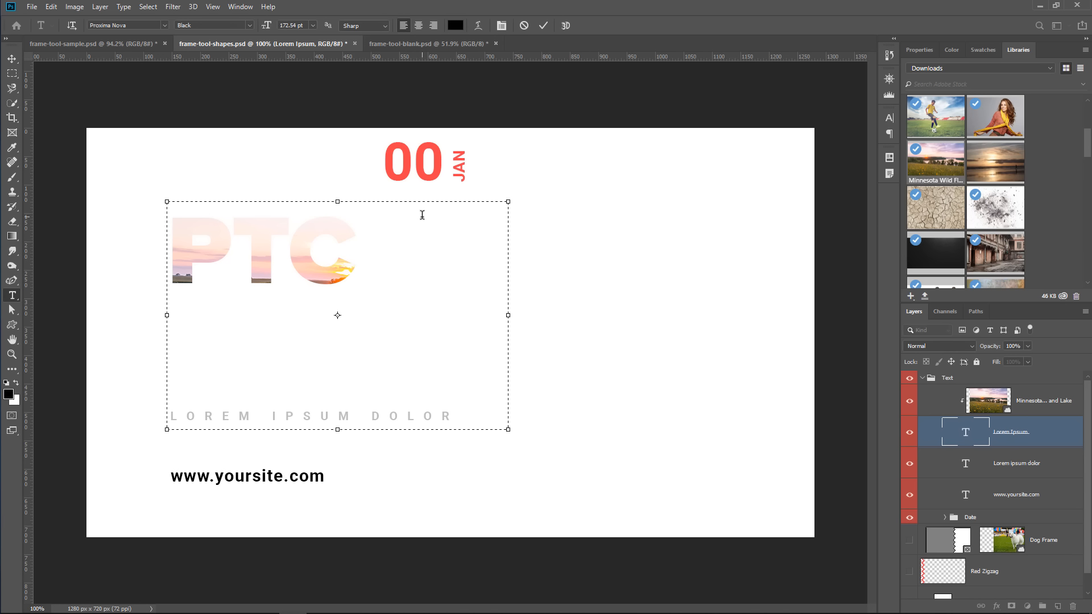
drag(357, 265, 12, 249)
drag(266, 25, 343, 42)
click(362, 286)
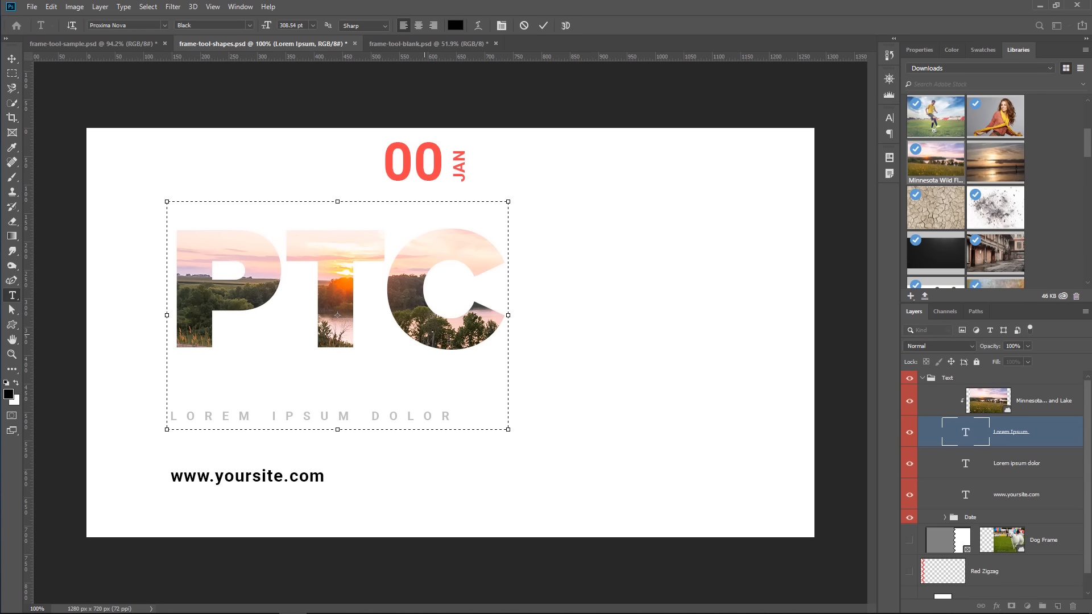
click(955, 440)
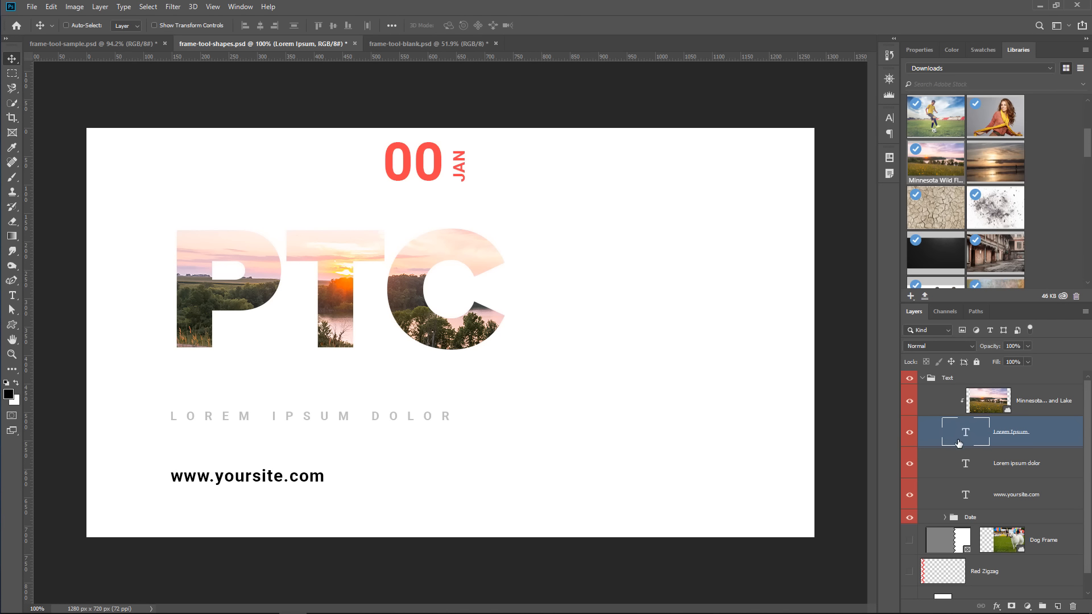
Step: Hide the PTC text layer together with the landscape image clipped to it
click(909, 433)
click(909, 433)
click(910, 433)
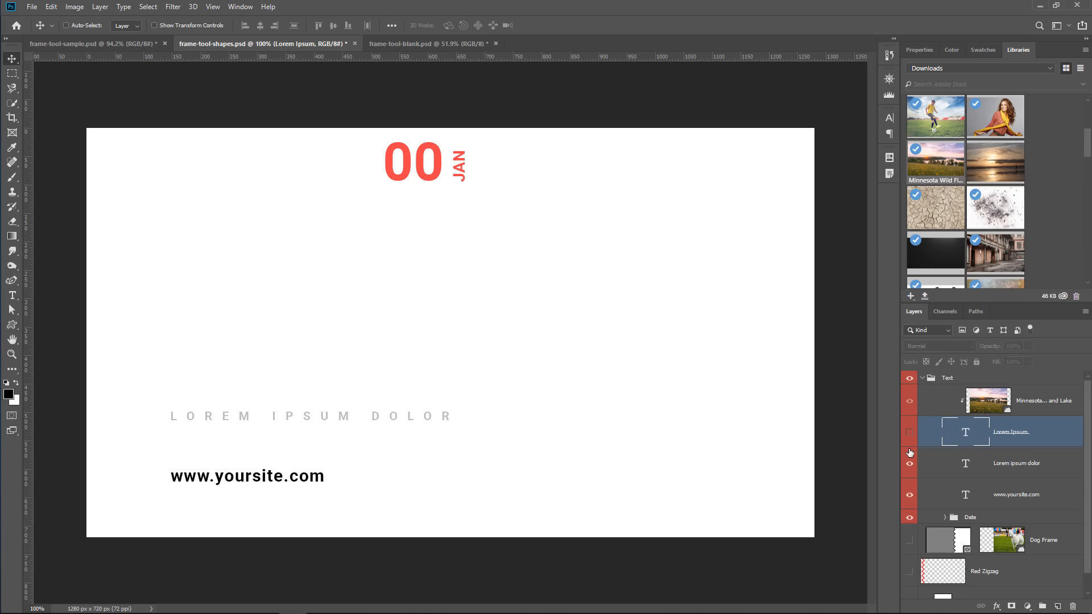